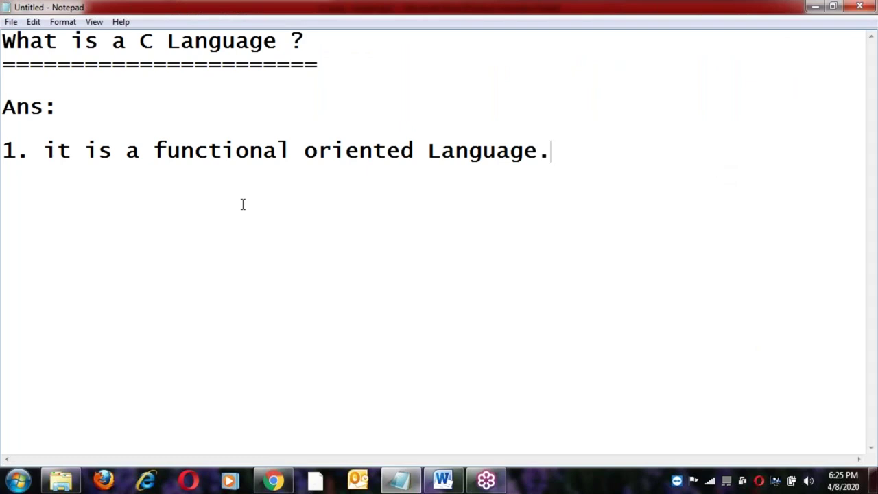
Add '2. it is a compiler based.' as a second point below the first answer.
{"action": "left_click", "coordinate": [73, 151]}
{"action": "left_click", "coordinate": [113, 156]}
{"action": "left_click", "coordinate": [209, 153]}
{"action": "left_click", "coordinate": [305, 152]}
{"action": "key", "text": "Return"}
{"action": "key", "text": "Return"}
{"action": "type", "text": "2. it is a "}
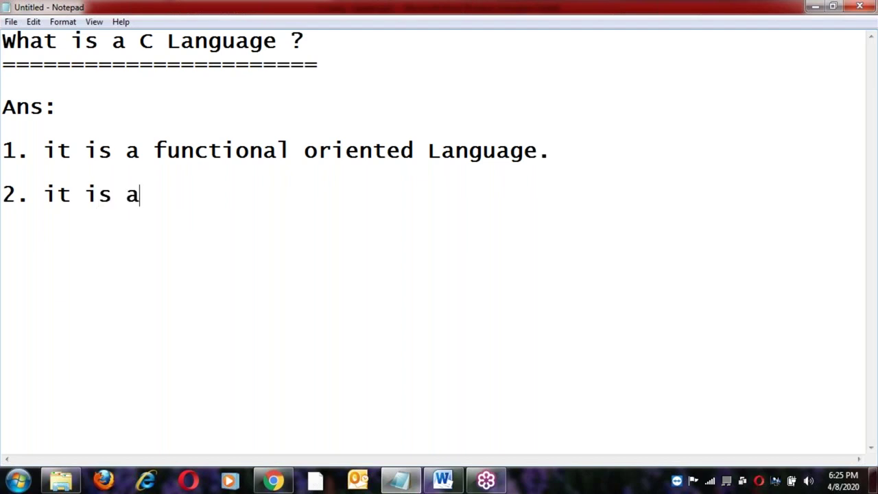
{"action": "type", "text": "complr"}
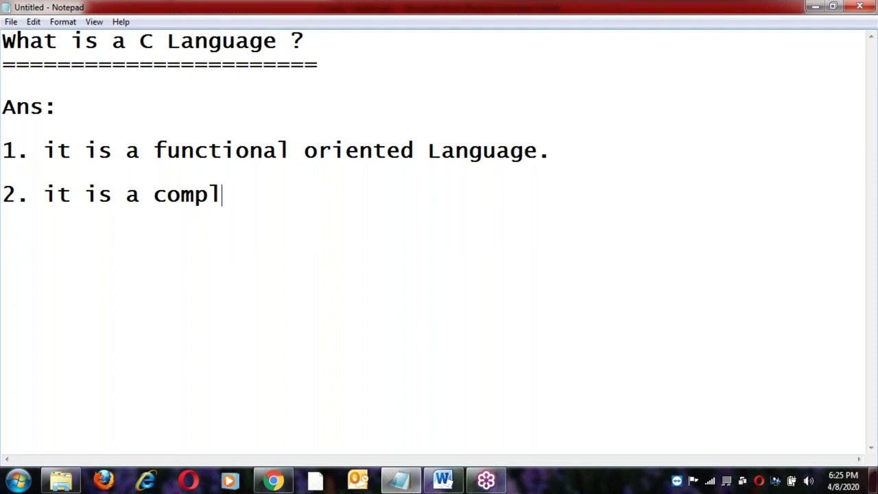
{"action": "key", "text": "BackSpace"}
{"action": "key", "text": "BackSpace"}
{"action": "type", "text": "er"}
{"action": "key", "text": "BackSpace"}
{"action": "key", "text": "BackSpace"}
{"action": "type", "text": "iler "}
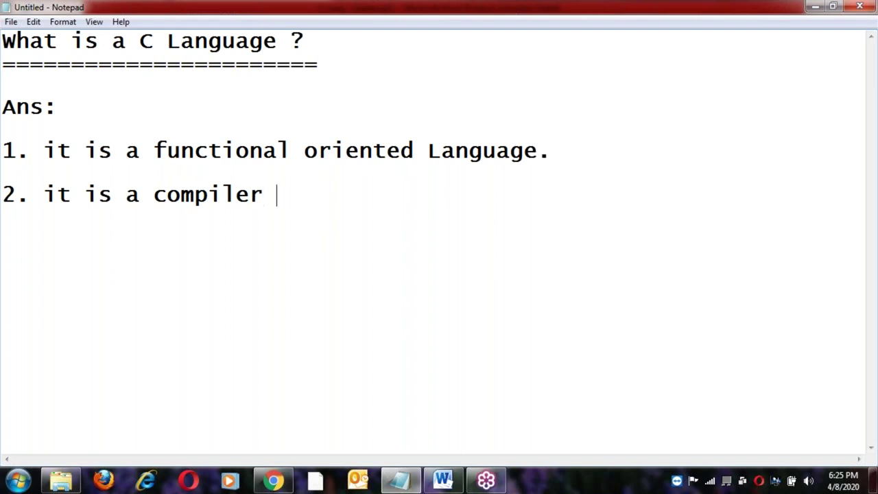
{"action": "type", "text": "based ."}
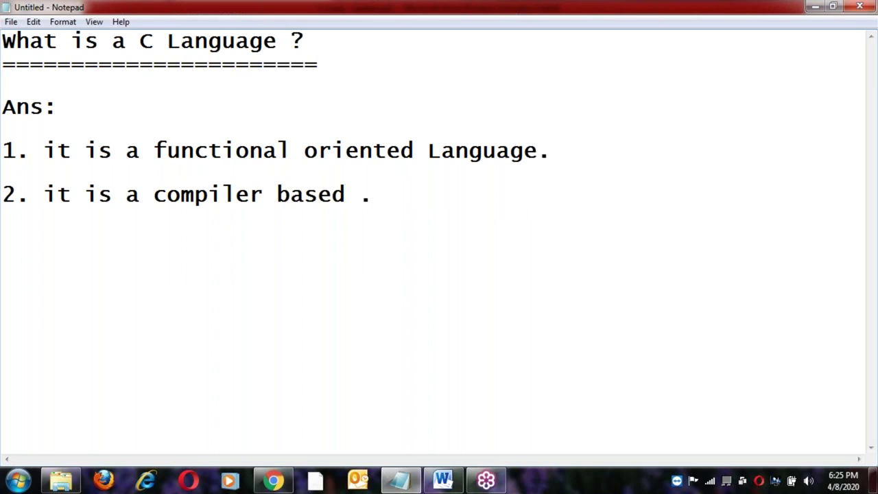
{"action": "key", "text": "BackSpace"}
{"action": "key", "text": "BackSpace"}
{"action": "type", "text": "."}
Review both answer lines, leave a blank line below point 2, and switch to Word.
{"action": "key", "text": "Return"}
{"action": "key", "text": "Return"}
{"action": "left_click", "coordinate": [46, 151]}
{"action": "left_click", "coordinate": [561, 151], "text": "shift"}
{"action": "left_click", "coordinate": [46, 195]}
{"action": "left_click", "coordinate": [366, 200], "text": "shift"}
{"action": "left_click", "coordinate": [366, 200]}
{"action": "key", "text": "Return"}
{"action": "key", "text": "Return"}
{"action": "left_click", "coordinate": [450, 481]}
Glance at the Word 'Introduction to C-Language' page, then return to the Notepad notes.
{"action": "left_click", "coordinate": [378, 297]}
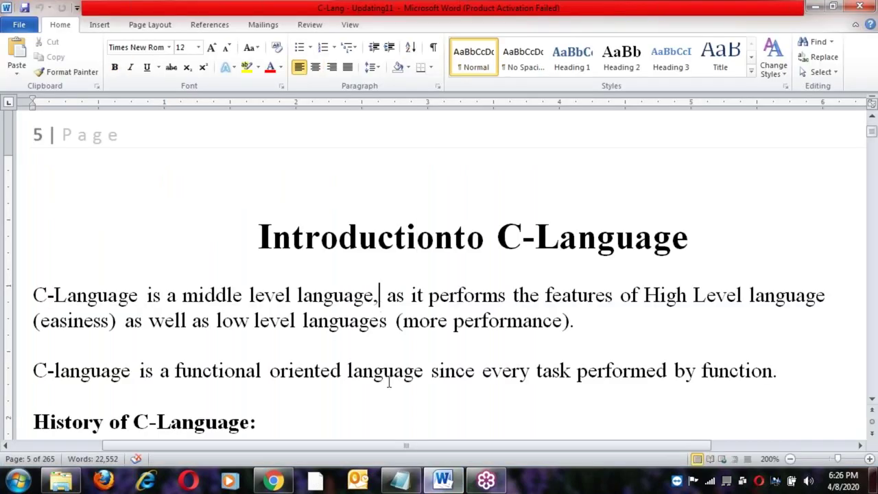
{"action": "left_click", "coordinate": [401, 473]}
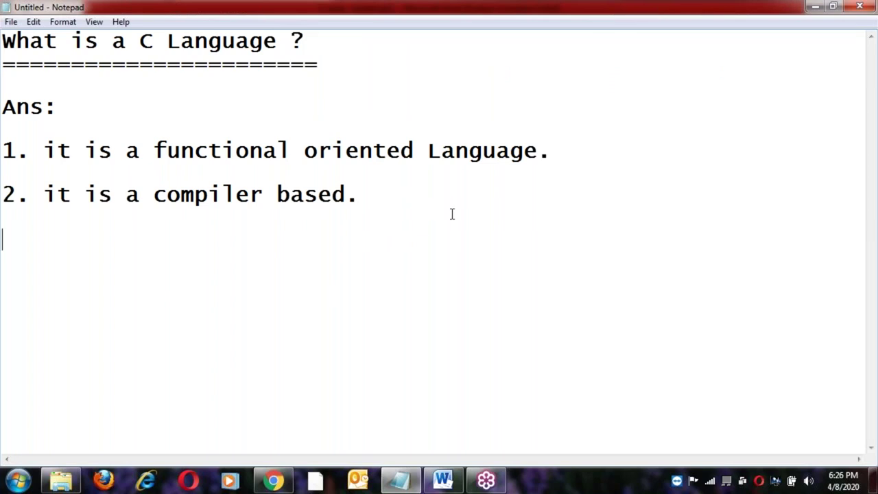
Type 'features of High level languages as well as low level language features.' across two lines.
{"action": "type", "text": "fet"}
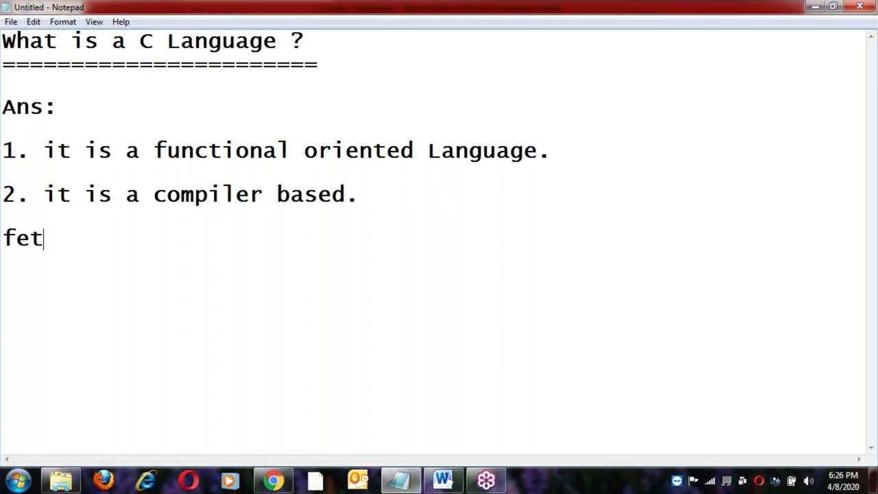
{"action": "key", "text": "BackSpace"}
{"action": "type", "text": "ature"}
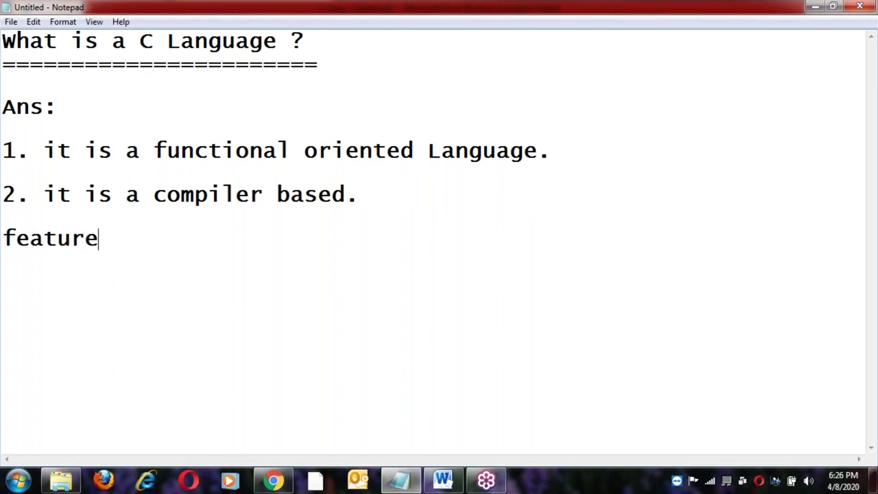
{"action": "type", "text": "s of Hig"}
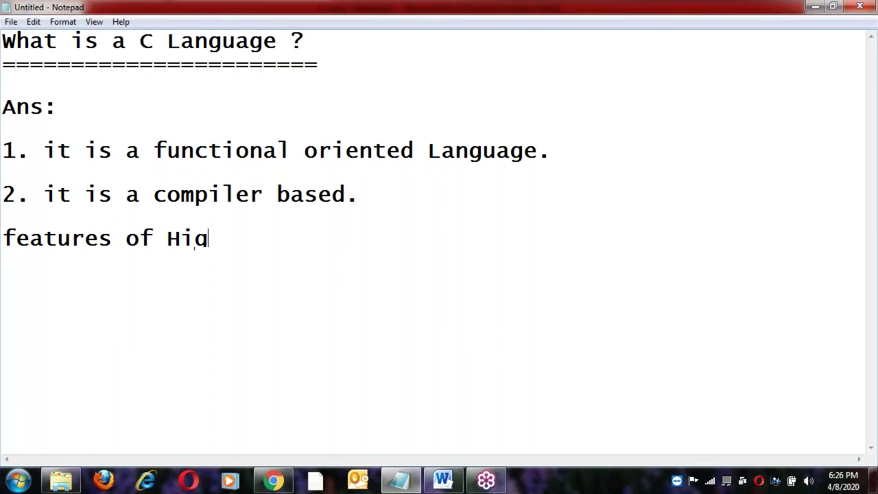
{"action": "type", "text": "h level la"}
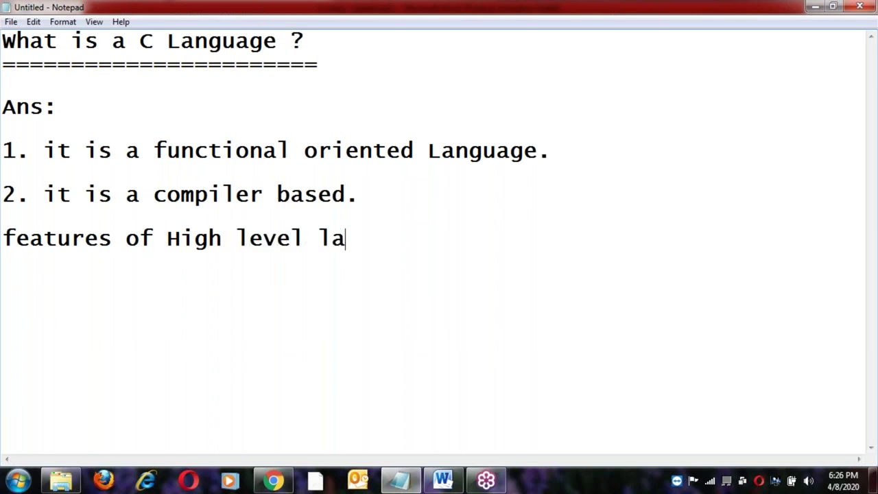
{"action": "type", "text": "nguage"}
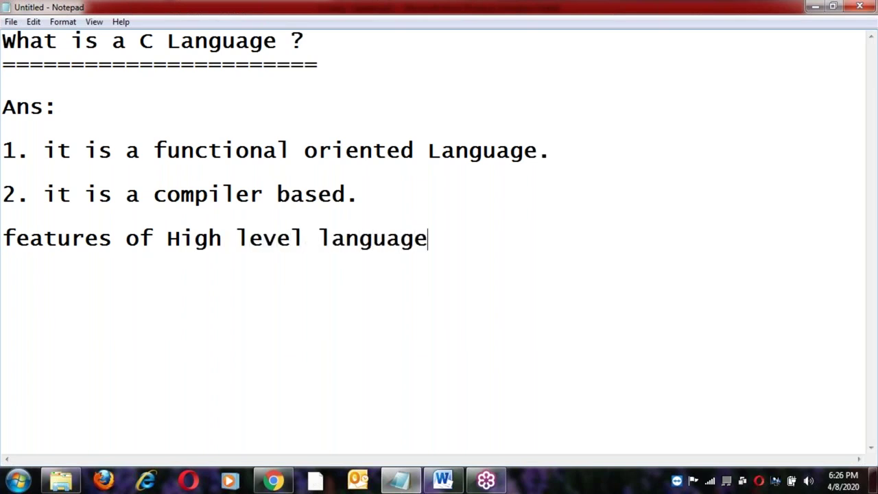
{"action": "type", "text": "s as w"}
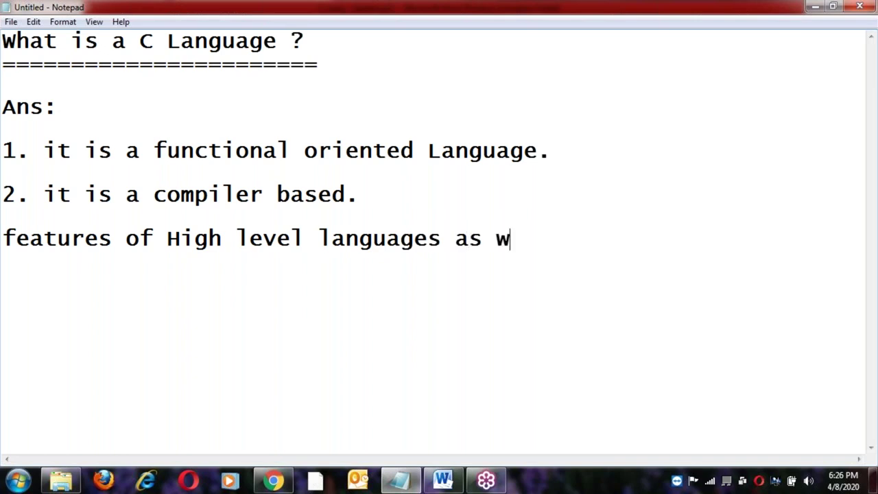
{"action": "type", "text": "ell as"}
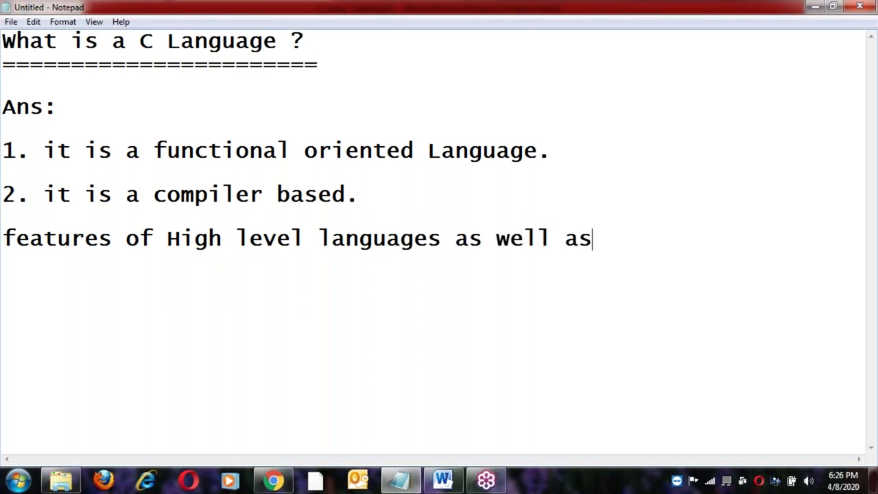
{"action": "key", "text": "Return"}
{"action": "type", "text": "low"}
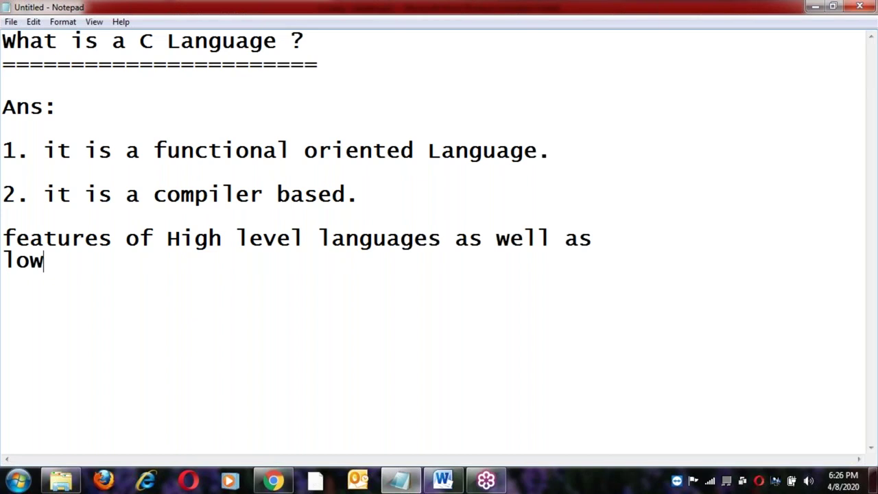
{"action": "type", "text": " level lan"}
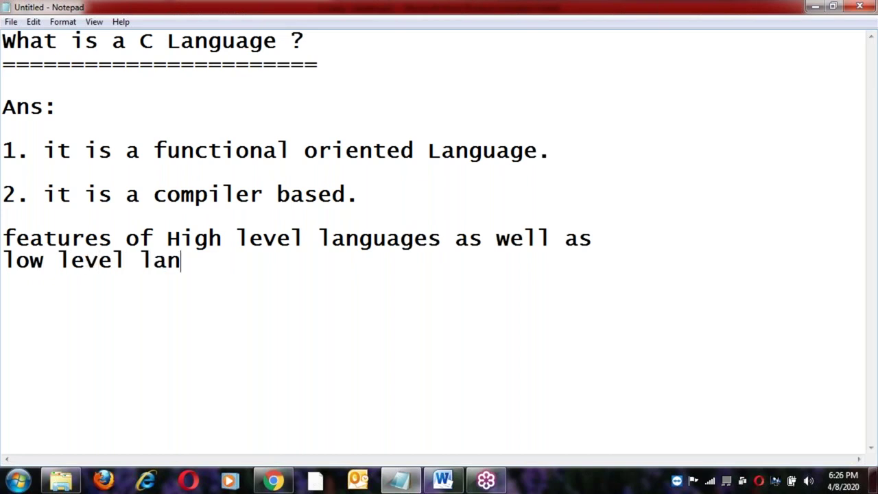
{"action": "type", "text": "guage fea"}
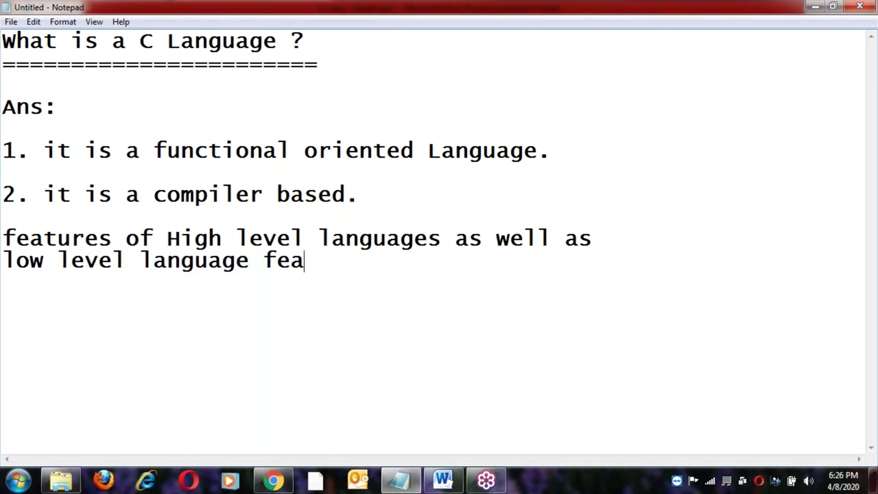
{"action": "type", "text": "tures."}
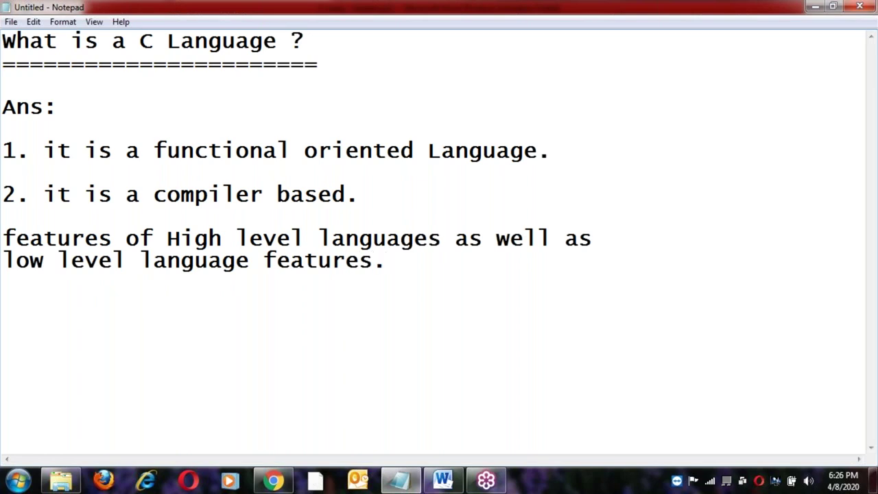
Prefix the sentence with 'it performs', correcting the 'perofmrs' typo.
{"action": "left_click", "coordinate": [3, 237]}
{"action": "type", "text": "it perofmrs"}
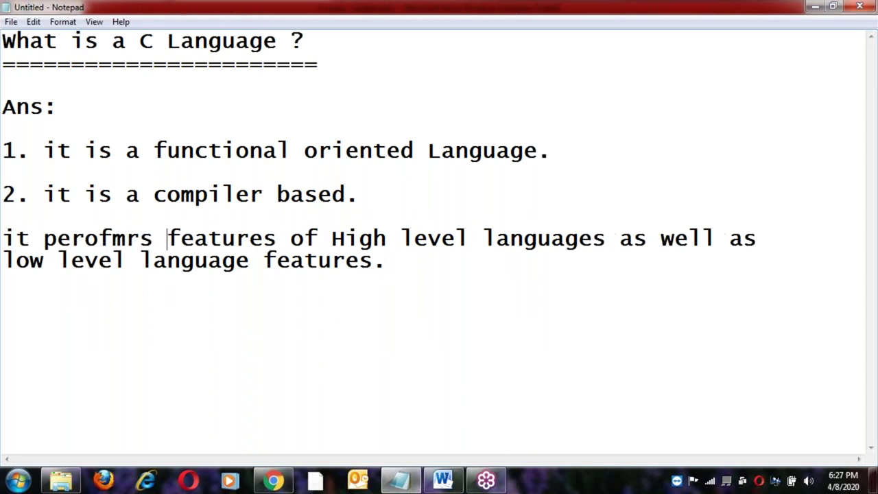
{"action": "key", "text": "Left"}
{"action": "key", "text": "Left"}
{"action": "key", "text": "Left"}
{"action": "key", "text": "Left"}
{"action": "key", "text": "Left"}
{"action": "key", "text": "Delete"}
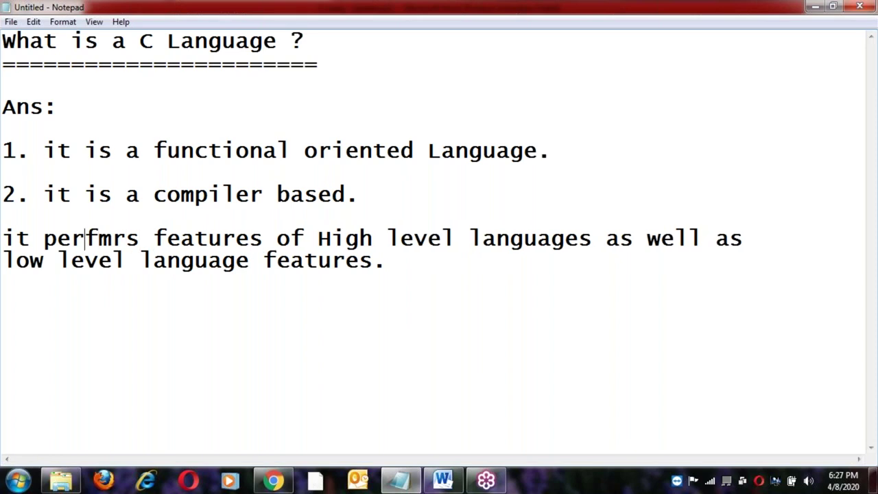
{"action": "key", "text": "Right"}
{"action": "type", "text": "o"}
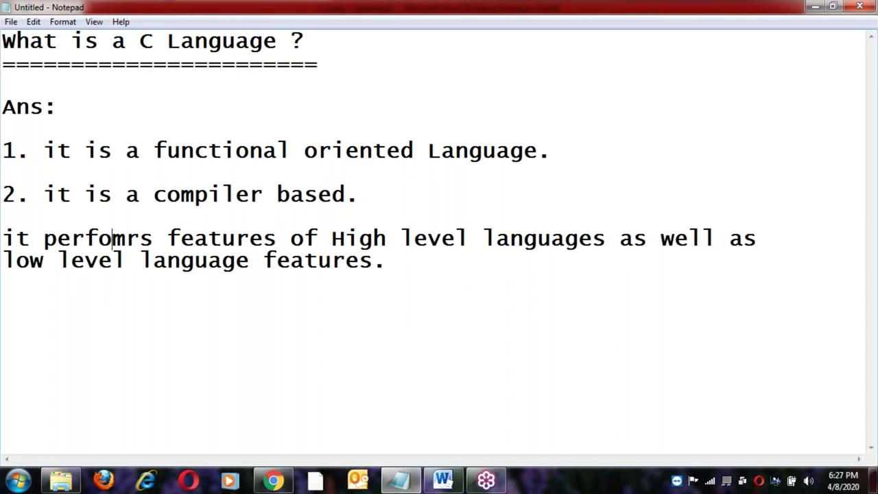
{"action": "key", "text": "Delete"}
{"action": "key", "text": "Right"}
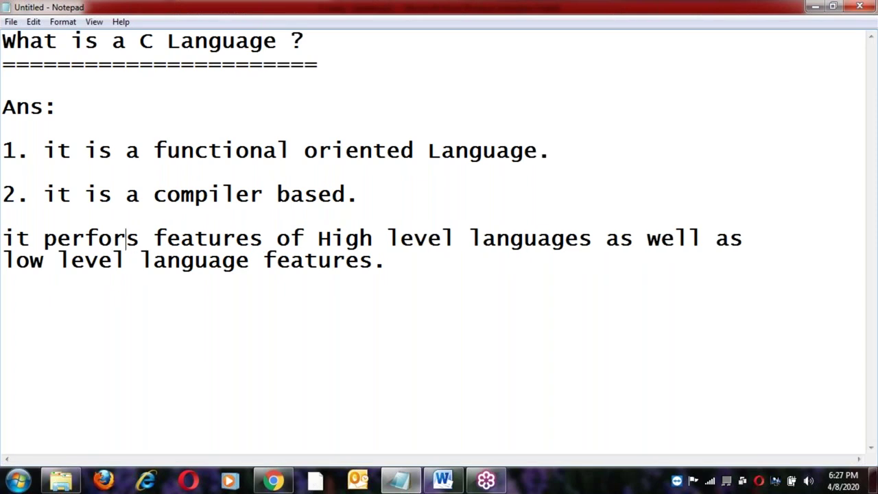
{"action": "type", "text": "m"}
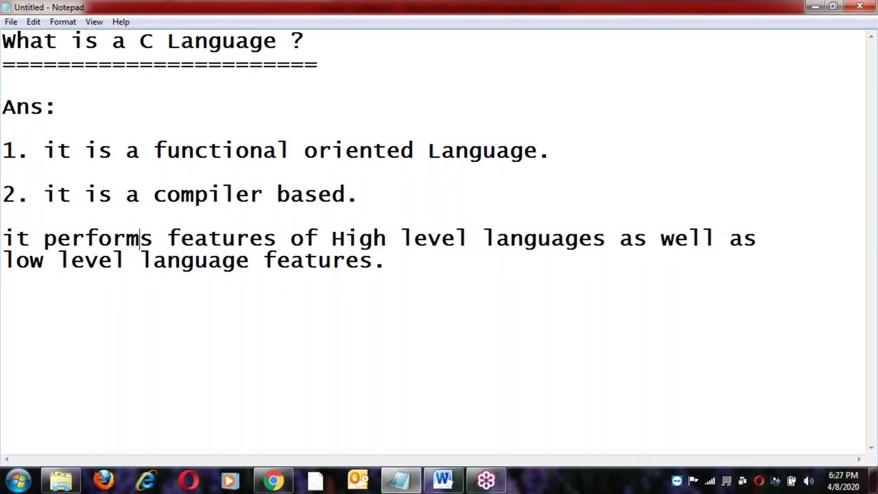
{"action": "key", "text": "Right"}
{"action": "key", "text": "Right"}
{"action": "key", "text": "Right"}
{"action": "key", "text": "Right"}
{"action": "key", "text": "Home"}
{"action": "key", "text": "Right"}
{"action": "key", "text": "Right"}
{"action": "key", "text": "Right"}
{"action": "key", "text": "Right"}
{"action": "key", "text": "Right"}
{"action": "key", "text": "Right"}
{"action": "key", "text": "Right"}
{"action": "key", "text": "Right"}
{"action": "key", "text": "Right"}
{"action": "key", "text": "Right"}
{"action": "key", "text": "Right"}
{"action": "key", "text": "Right"}
{"action": "key", "text": "Right"}
{"action": "key", "text": "Right"}
{"action": "key", "text": "Right"}
{"action": "key", "text": "Right"}
{"action": "key", "text": "Right"}
{"action": "key", "text": "Right"}
{"action": "key", "text": "Right"}
{"action": "key", "text": "Right"}
{"action": "key", "text": "Right"}
{"action": "key", "text": "Right"}
{"action": "key", "text": "Right"}
{"action": "key", "text": "Right"}
{"action": "key", "text": "Right"}
{"action": "key", "text": "Right"}
{"action": "key", "text": "Right"}
{"action": "key", "text": "Right"}
{"action": "key", "text": "Right"}
{"action": "key", "text": "Right"}
{"action": "key", "text": "Right"}
{"action": "key", "text": "Right"}
{"action": "key", "text": "Right"}
{"action": "key", "text": "Right"}
{"action": "key", "text": "Right"}
{"action": "key", "text": "Right"}
{"action": "key", "text": "Right"}
{"action": "key", "text": "Right"}
{"action": "key", "text": "Right"}
{"action": "key", "text": "Right"}
{"action": "key", "text": "Right"}
{"action": "key", "text": "Right"}
{"action": "key", "text": "Right"}
{"action": "key", "text": "Right"}
{"action": "key", "text": "Right"}
{"action": "key", "text": "Right"}
{"action": "key", "text": "Right"}
{"action": "key", "text": "Right"}
{"action": "key", "text": "Right"}
{"action": "key", "text": "Right"}
{"action": "key", "text": "Right"}
{"action": "key", "text": "Right"}
{"action": "key", "text": "Right"}
{"action": "key", "text": "Right"}
{"action": "key", "text": "Right"}
{"action": "key", "text": "Right"}
{"action": "key", "text": "Right"}
{"action": "key", "text": "Right"}
{"action": "key", "text": "Right"}
{"action": "key", "text": "Right"}
{"action": "key", "text": "Right"}
{"action": "key", "text": "Right"}
{"action": "key", "text": "Right"}
{"action": "key", "text": "Right"}
{"action": "key", "text": "Right"}
{"action": "key", "text": "Right"}
{"action": "key", "text": "Right"}
{"action": "key", "text": "Right"}
{"action": "key", "text": "Right"}
{"action": "key", "text": "Right"}
{"action": "key", "text": "Right"}
{"action": "key", "text": "Right"}
{"action": "key", "text": "Right"}
{"action": "key", "text": "Right"}
{"action": "key", "text": "Right"}
{"action": "key", "text": "Right"}
{"action": "key", "text": "Right"}
{"action": "key", "text": "Right"}
{"action": "key", "text": "Right"}
{"action": "key", "text": "Right"}
{"action": "key", "text": "Right"}
{"action": "key", "text": "Right"}
{"action": "key", "text": "Right"}
{"action": "key", "text": "Right"}
{"action": "key", "text": "Right"}
Select the phrase 'High level languages' in the sentence, then return to the paragraph end.
{"action": "left_click", "coordinate": [330, 236]}
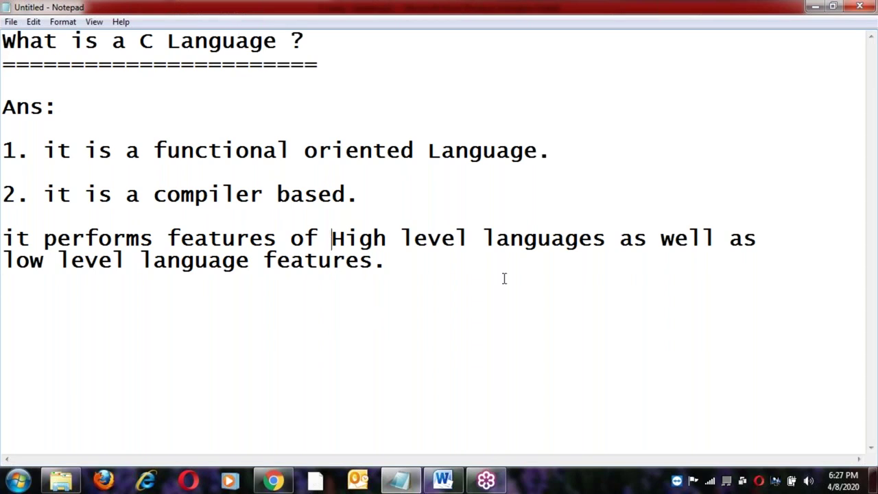
{"action": "left_click", "coordinate": [608, 243], "text": "shift"}
{"action": "key", "text": "ctrl+c"}
{"action": "left_click", "coordinate": [404, 269]}
Add a 'High level languages features :' heading underlined with '=' signs and the point 'easy nes'.
{"action": "key", "text": "Return"}
{"action": "key", "text": "Return"}
{"action": "key", "text": "ctrl+v"}
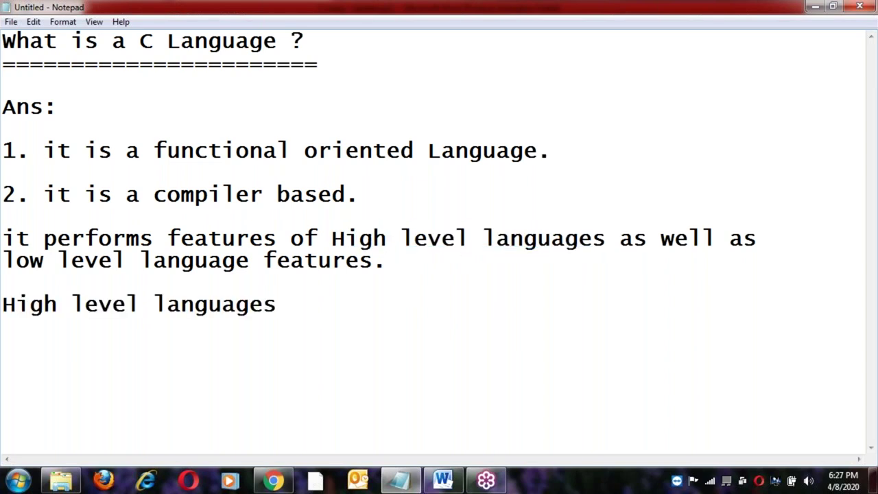
{"action": "double_click", "coordinate": [225, 238]}
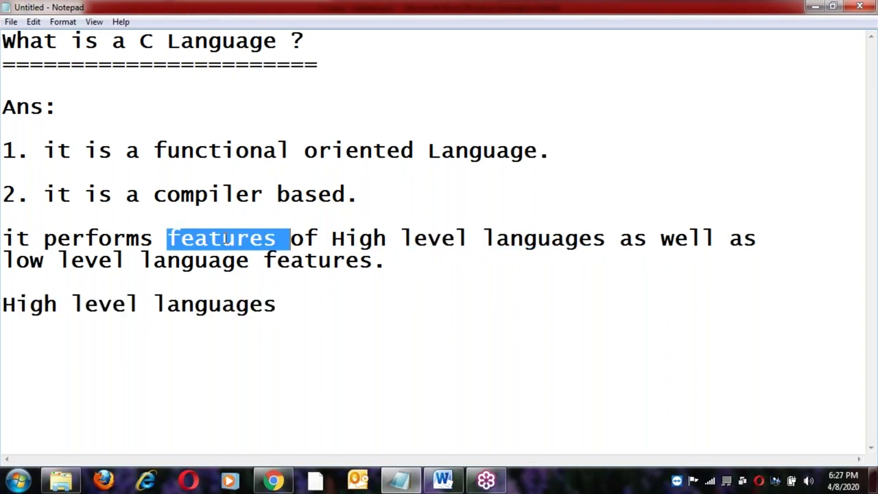
{"action": "left_click", "coordinate": [318, 306]}
{"action": "type", "text": "features :"}
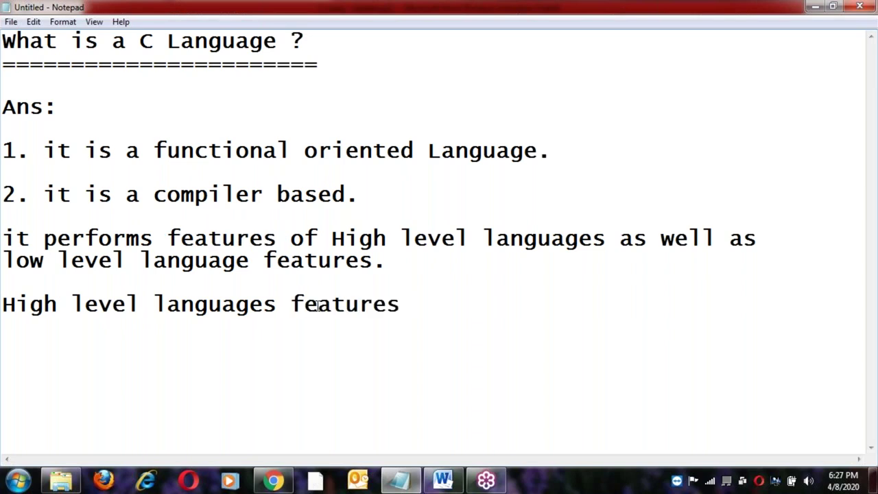
{"action": "key", "text": "Return"}
{"action": "type", "text": "==============================="}
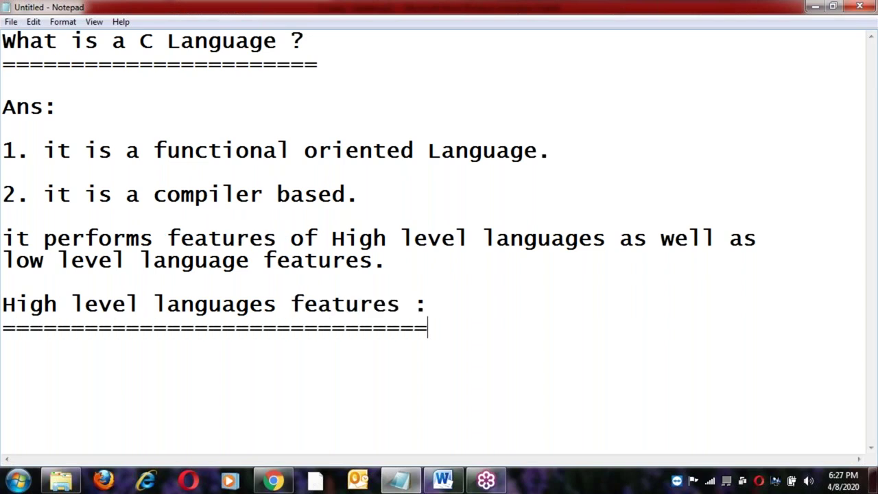
{"action": "key", "text": "Return"}
{"action": "type", "text": "easy "}
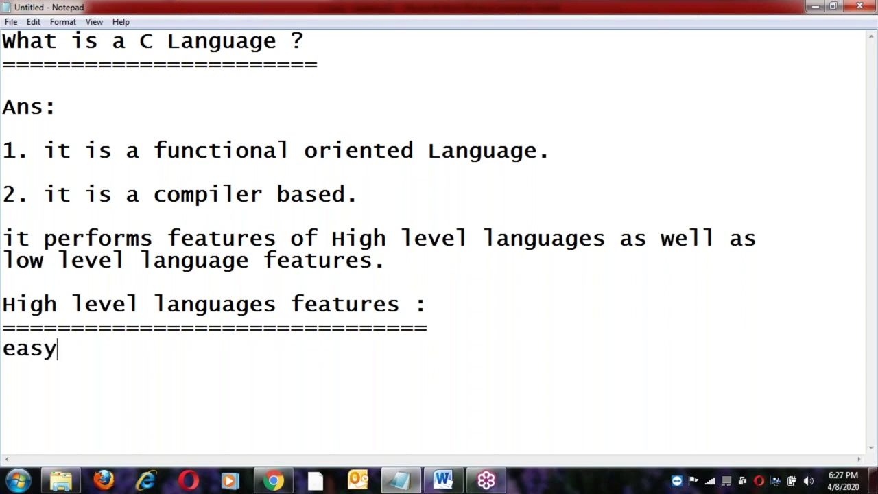
{"action": "type", "text": "nes"}
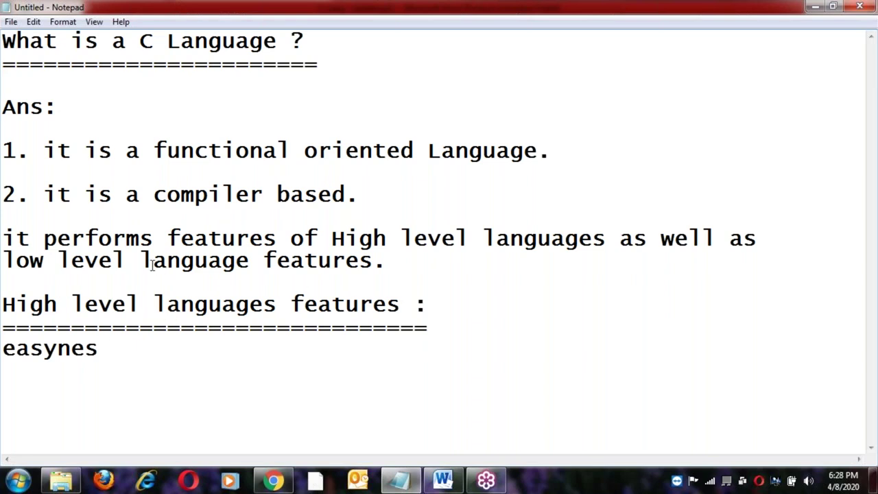
Add a 'low level language features:' heading with an '=' underline and the point 'performance is more'.
{"action": "left_click", "coordinate": [8, 261]}
{"action": "left_click", "coordinate": [254, 268], "text": "shift"}
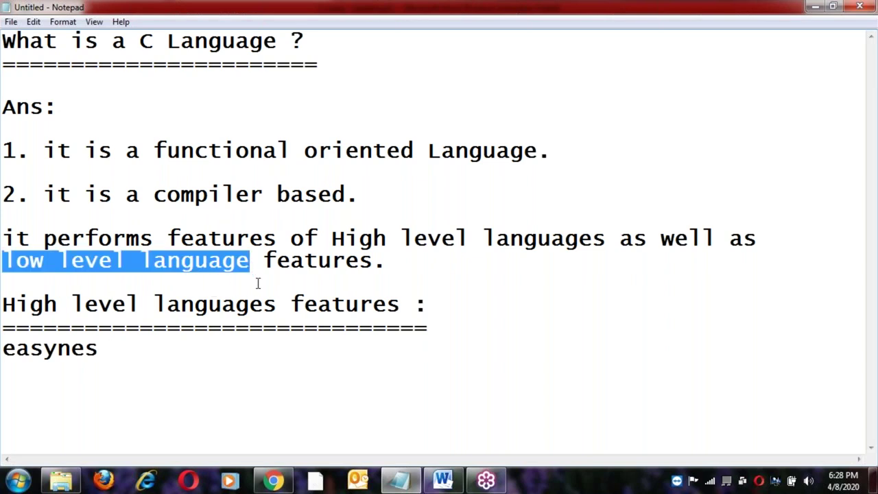
{"action": "left_click", "coordinate": [374, 261], "text": "shift"}
{"action": "key", "text": "ctrl+c"}
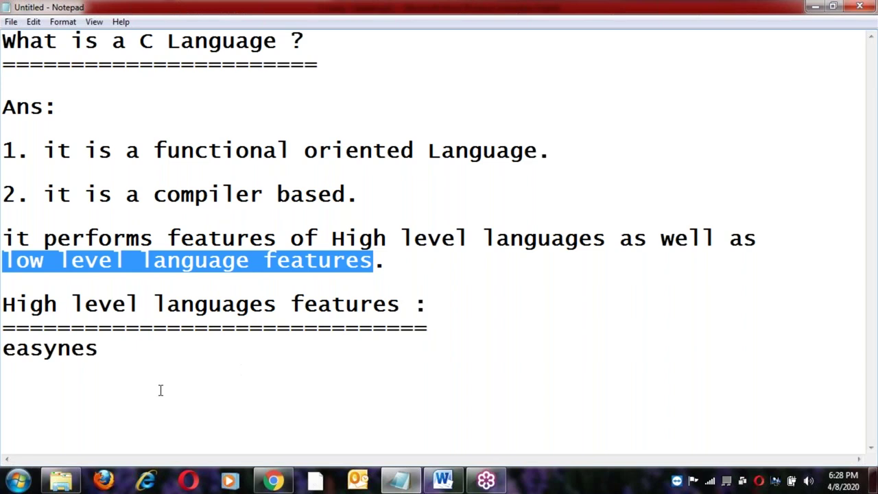
{"action": "left_click", "coordinate": [149, 356]}
{"action": "key", "text": "Return"}
{"action": "key", "text": "ctrl+v"}
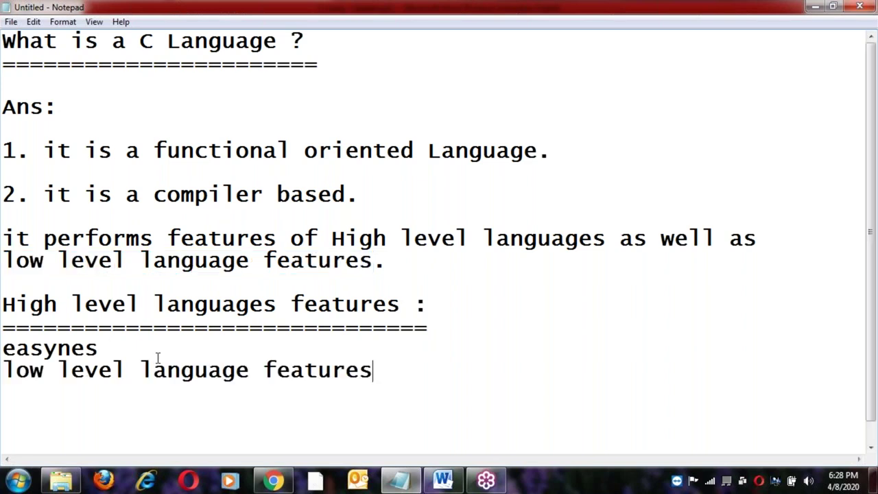
{"action": "type", "text": ":"}
{"action": "key", "text": "Return"}
{"action": "type", "text": "==========================="}
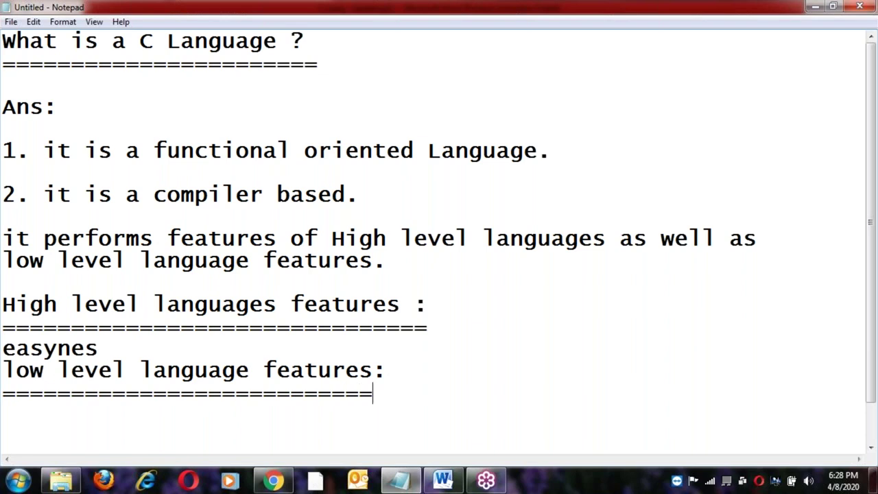
{"action": "key", "text": "Return"}
{"action": "type", "text": "p"}
{"action": "key", "text": "BackSpace"}
{"action": "type", "text": "erfor"}
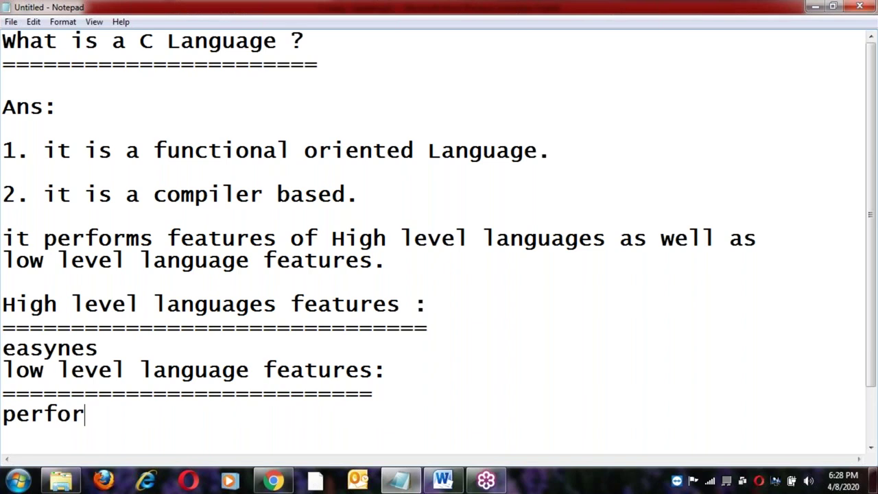
{"action": "type", "text": "mance is more"}
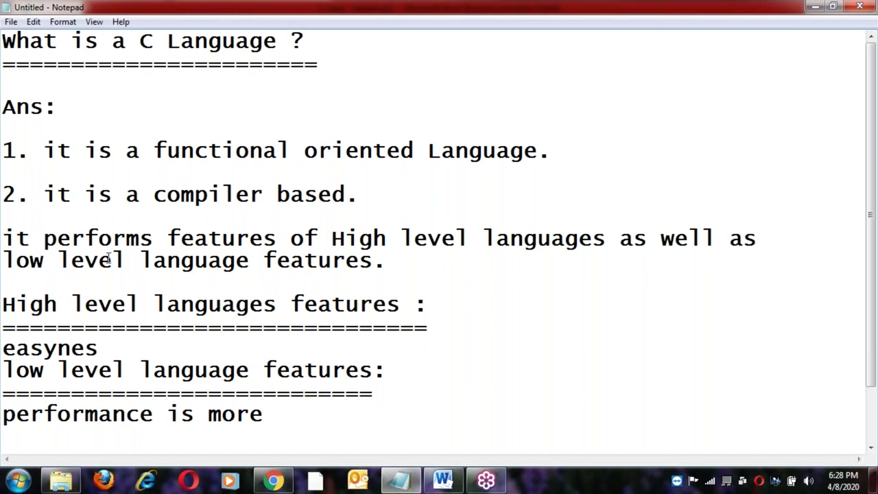
{"action": "left_click", "coordinate": [109, 351]}
Insert two blank lines between 'easynes' and the low level features section.
{"action": "key", "text": "Return"}
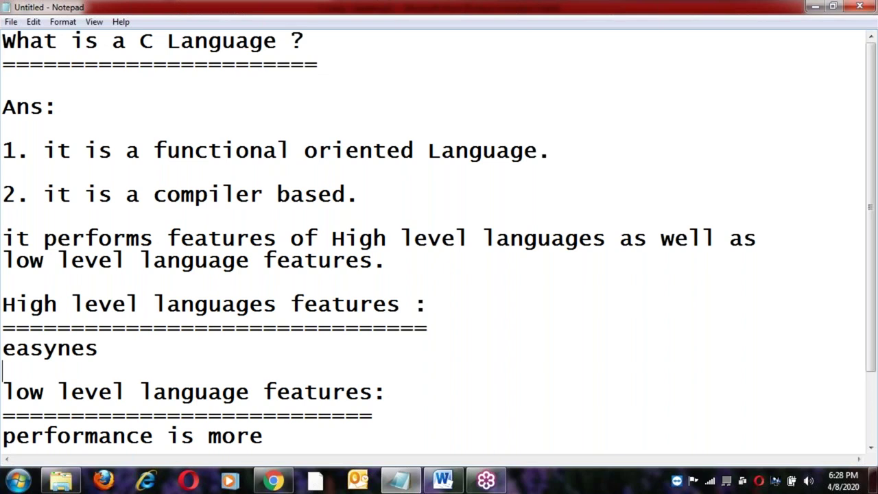
{"action": "scroll", "coordinate": [439, 240], "scroll_direction": "down", "scroll_amount": 1}
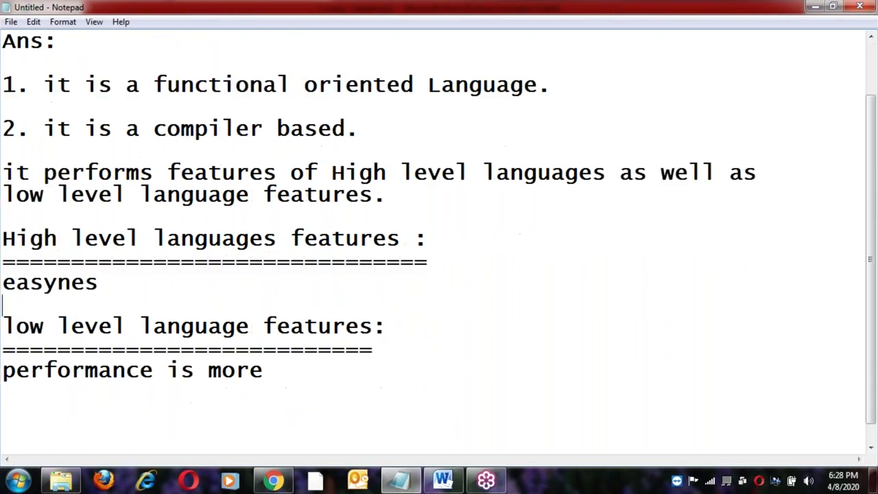
{"action": "scroll", "coordinate": [94, 310], "scroll_direction": "down", "scroll_amount": 1}
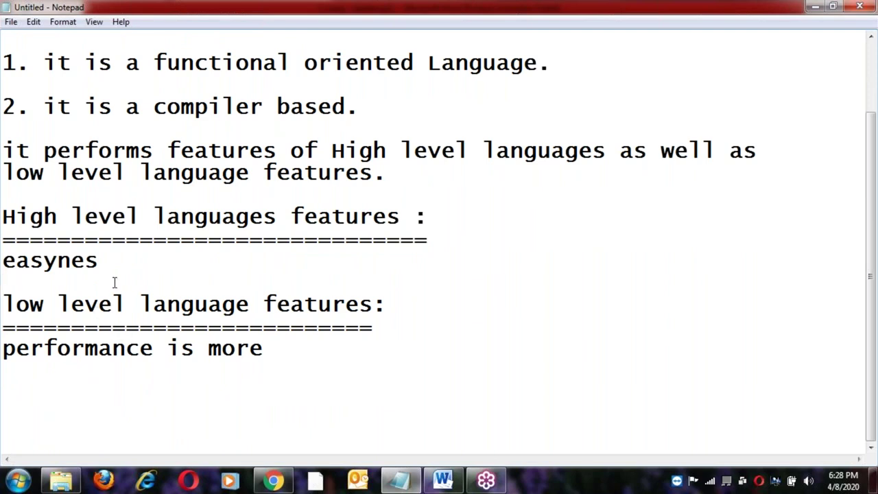
{"action": "key", "text": "Return"}
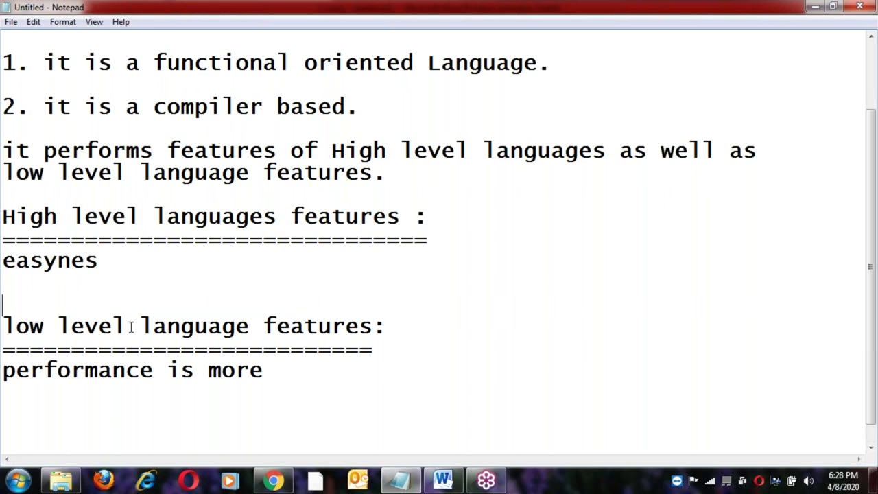
{"action": "scroll", "coordinate": [249, 368], "scroll_direction": "down", "scroll_amount": 1}
{"action": "left_click", "coordinate": [270, 350]}
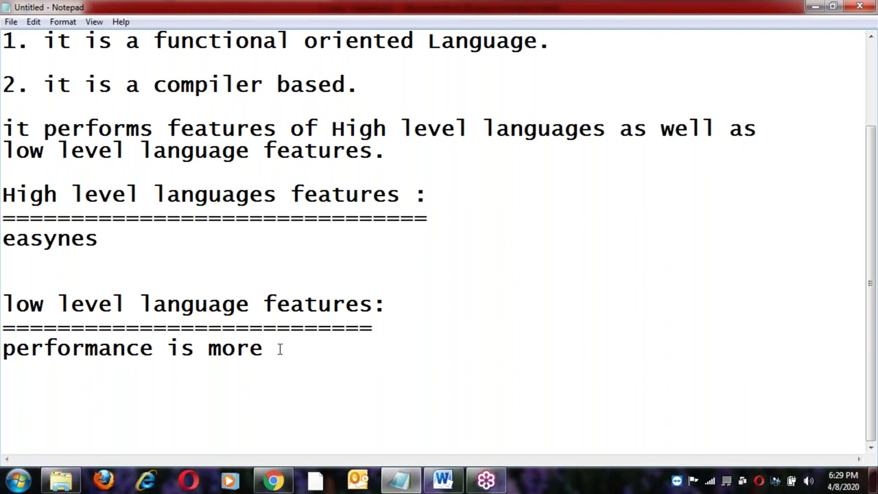
Highlight the headings and low level line while explaining, then add a line below 'performance is more'.
{"action": "left_click", "coordinate": [7, 199]}
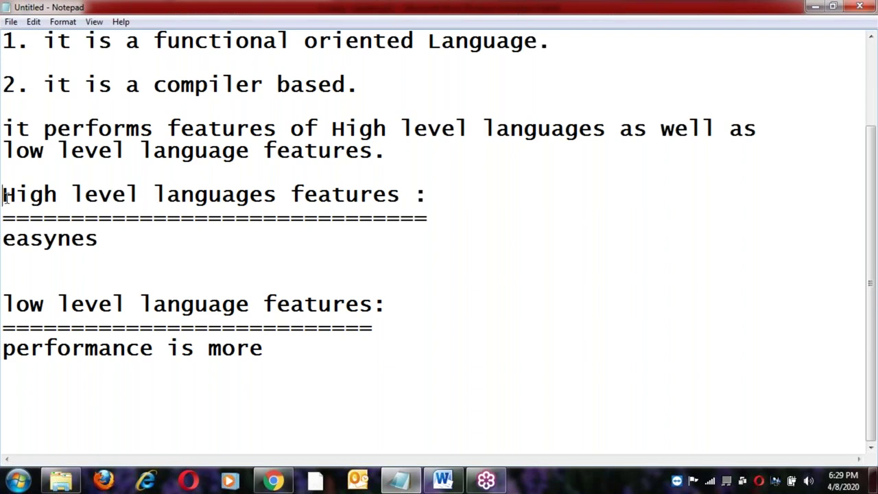
{"action": "left_click", "coordinate": [406, 198], "text": "shift"}
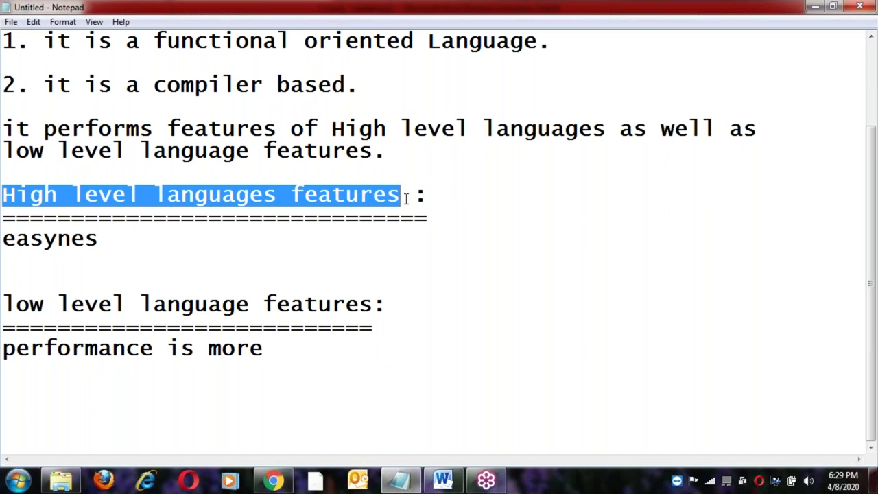
{"action": "left_click", "coordinate": [406, 198]}
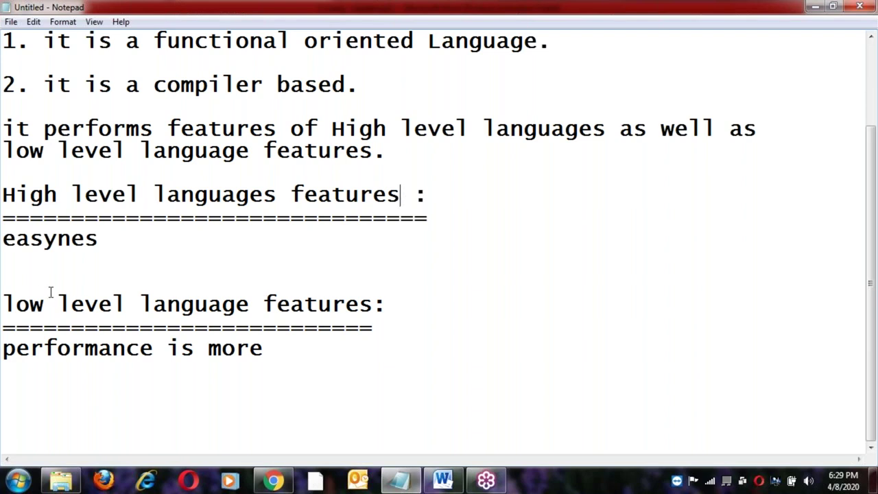
{"action": "left_click", "coordinate": [277, 348], "text": "shift"}
{"action": "left_click", "coordinate": [279, 348]}
{"action": "left_click", "coordinate": [122, 242]}
{"action": "left_click", "coordinate": [118, 304]}
{"action": "left_click", "coordinate": [177, 304]}
{"action": "left_click", "coordinate": [216, 304]}
{"action": "left_click", "coordinate": [220, 303]}
{"action": "left_click", "coordinate": [290, 303]}
{"action": "left_click", "coordinate": [279, 350]}
{"action": "key", "text": "Return"}
{"action": "key", "text": "Return"}
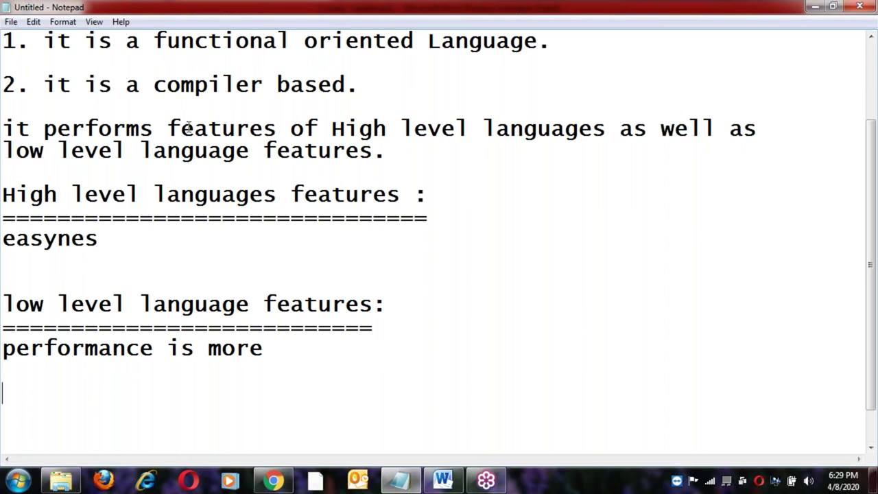
Highlight words in the explanatory sentence and the High level heading with its underline.
{"action": "double_click", "coordinate": [81, 129]}
{"action": "left_click", "coordinate": [59, 129]}
{"action": "left_click", "coordinate": [209, 131]}
{"action": "left_click_drag", "start_coordinate": [250, 130], "coordinate": [263, 130]}
{"action": "left_click", "coordinate": [428, 129]}
{"action": "left_click", "coordinate": [524, 129]}
{"action": "left_click", "coordinate": [414, 157]}
{"action": "left_click", "coordinate": [3, 196]}
{"action": "left_click", "coordinate": [429, 197], "text": "shift"}
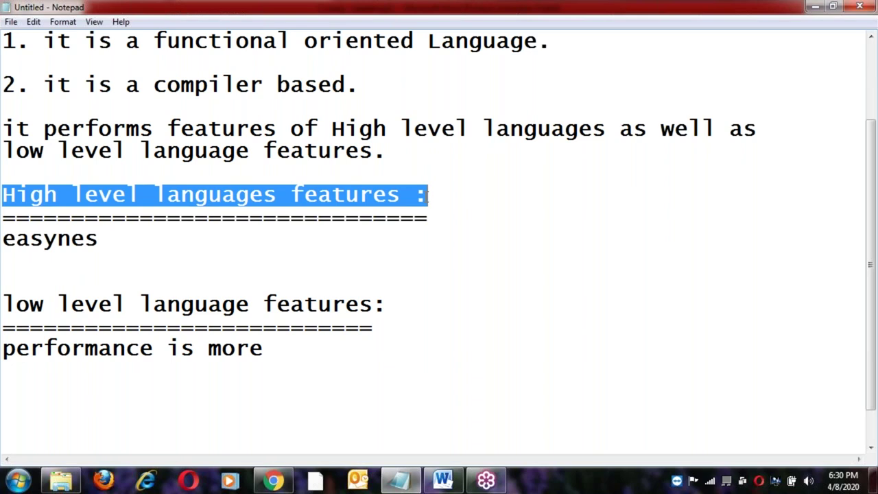
{"action": "left_click", "coordinate": [429, 197]}
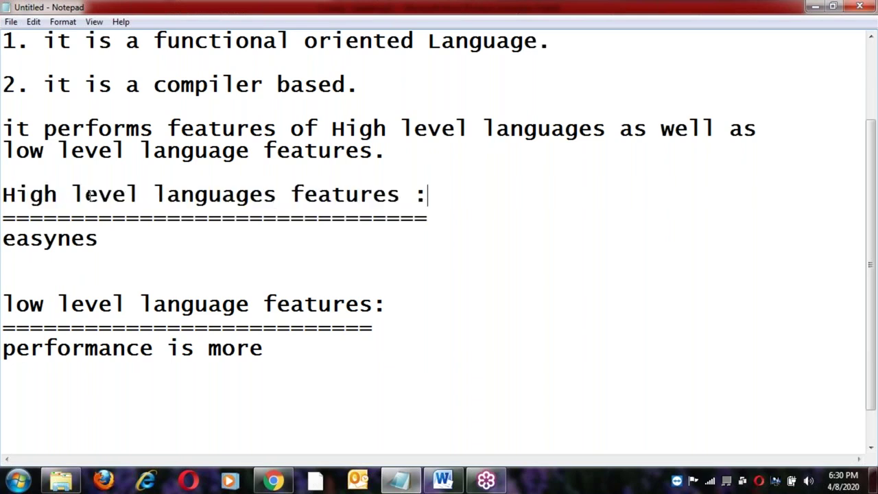
{"action": "left_click", "coordinate": [4, 195]}
{"action": "left_click", "coordinate": [436, 223], "text": "shift"}
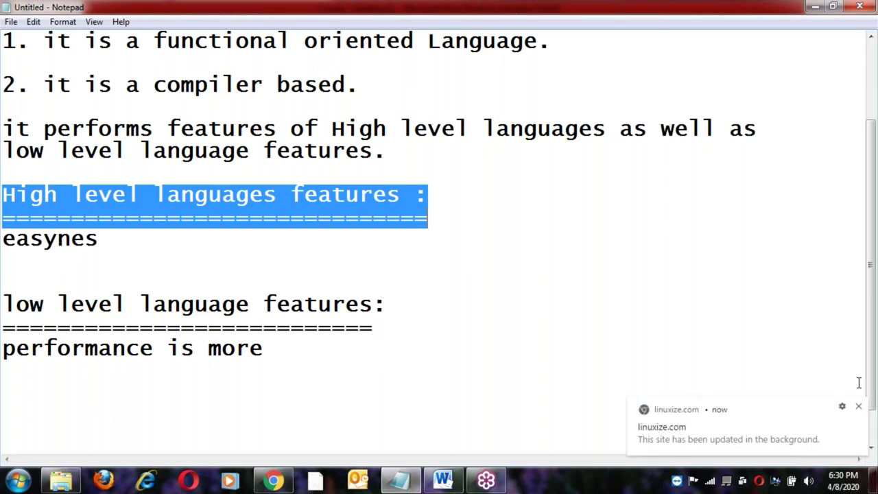
Dismiss the browser notification and highlight the whole low level features section.
{"action": "left_click", "coordinate": [858, 410]}
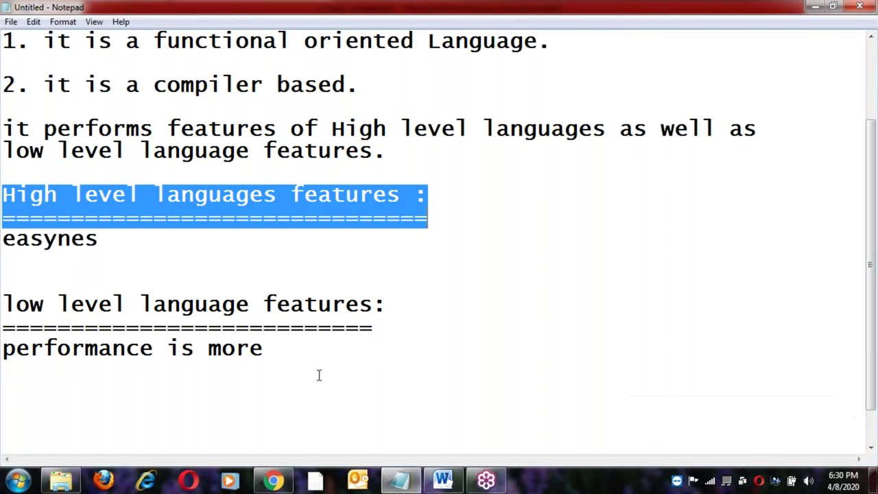
{"action": "left_click", "coordinate": [278, 348]}
{"action": "left_click", "coordinate": [11, 301]}
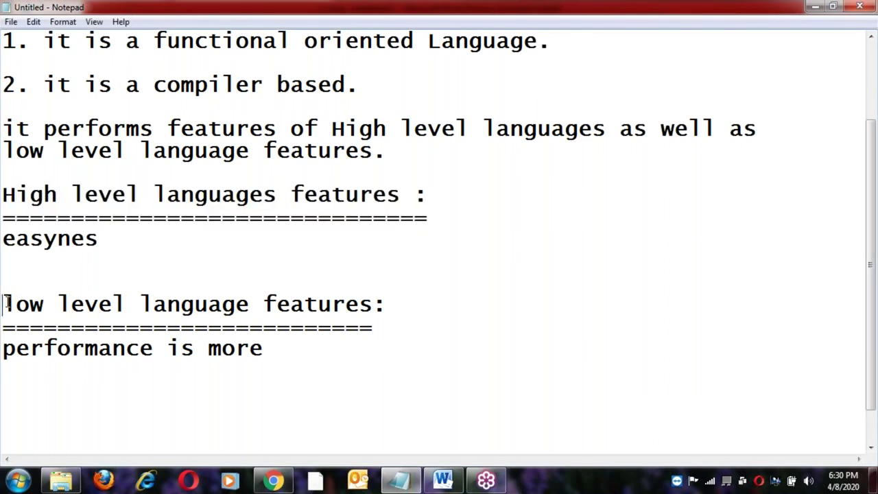
{"action": "left_click", "coordinate": [295, 353], "text": "shift"}
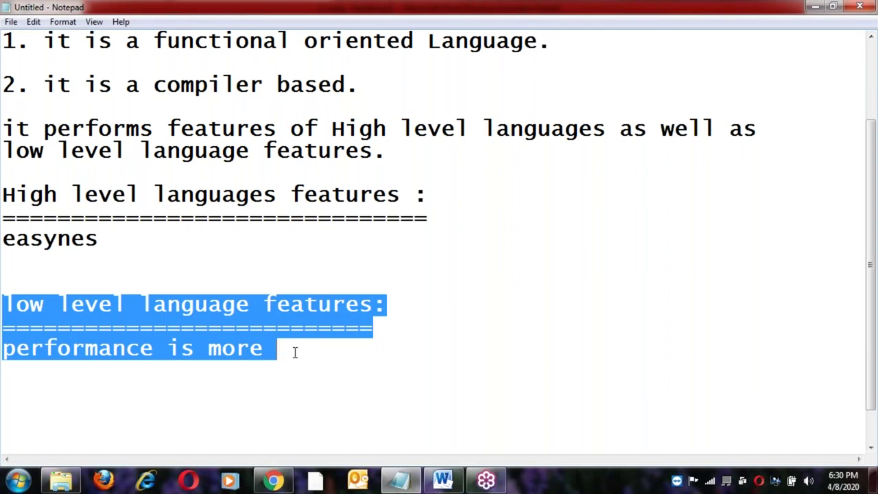
{"action": "left_click", "coordinate": [295, 352]}
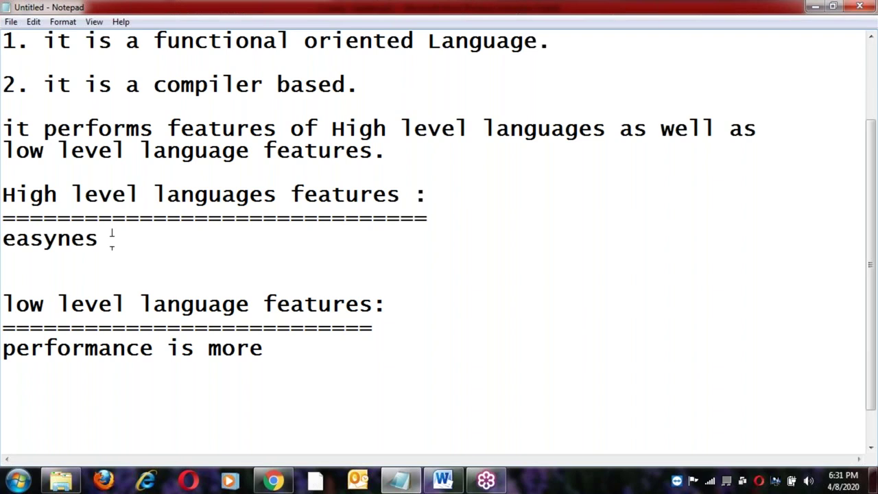
{"action": "left_click", "coordinate": [273, 344]}
{"action": "scroll", "coordinate": [272, 343], "scroll_direction": "down", "scroll_amount": 1}
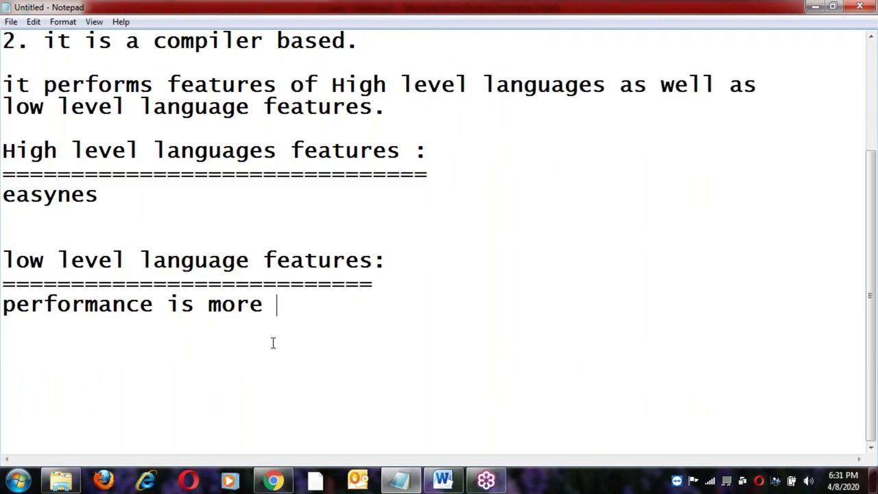
Add a third point, '3. it is a middle leve level language.', below item 2.
{"action": "scroll", "coordinate": [272, 343], "scroll_direction": "up", "scroll_amount": 2}
{"action": "left_click", "coordinate": [361, 172]}
{"action": "key", "text": "Return"}
{"action": "key", "text": "Return"}
{"action": "type", "text": "3. "}
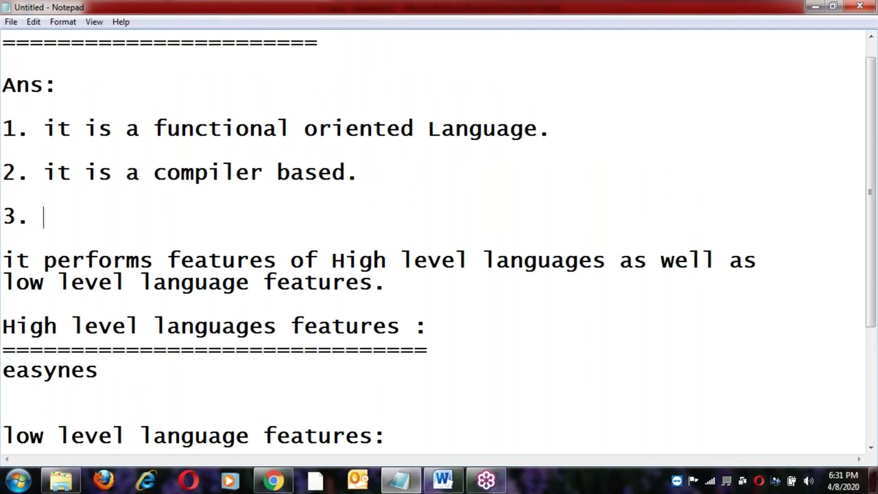
{"action": "type", "text": "it is a middle "}
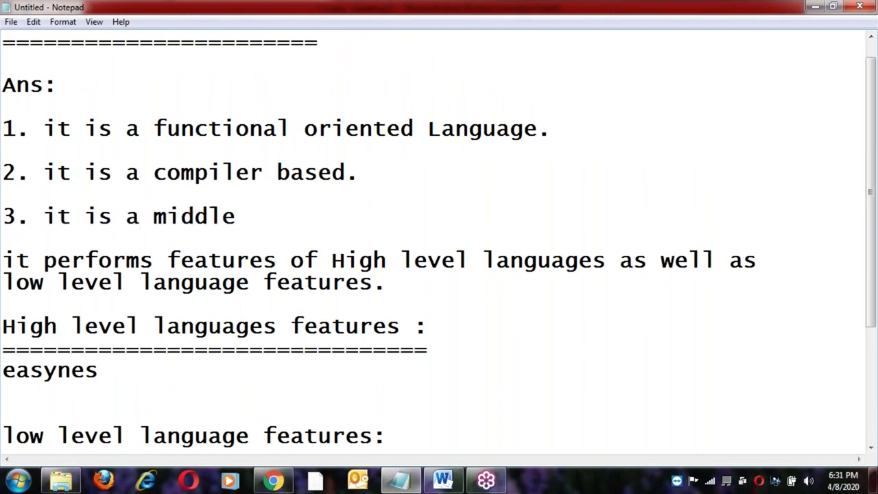
{"action": "type", "text": "leve level "}
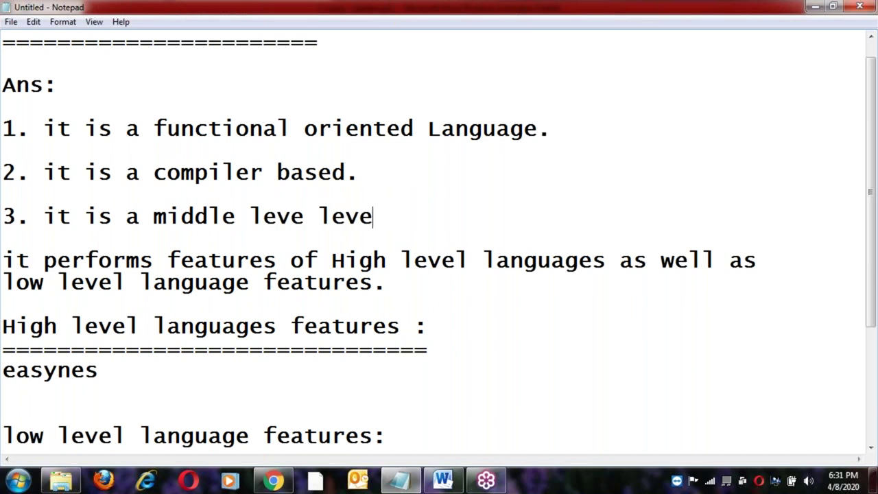
{"action": "type", "text": "language."}
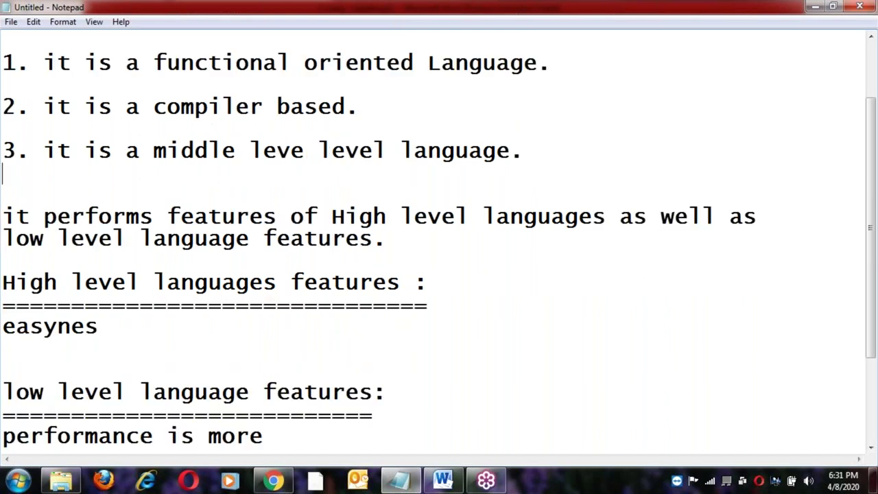
{"action": "scroll", "coordinate": [103, 261], "scroll_direction": "down", "scroll_amount": 1}
{"action": "left_click", "coordinate": [103, 262]}
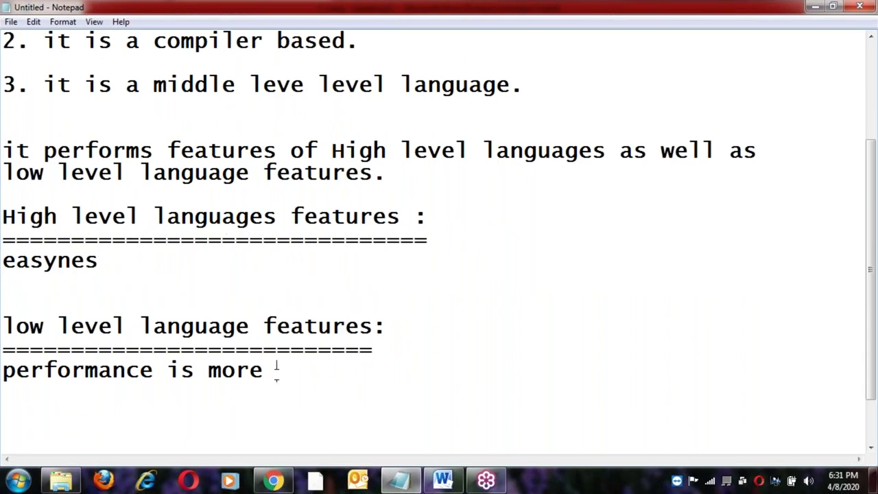
{"action": "scroll", "coordinate": [276, 374], "scroll_direction": "up", "scroll_amount": 1}
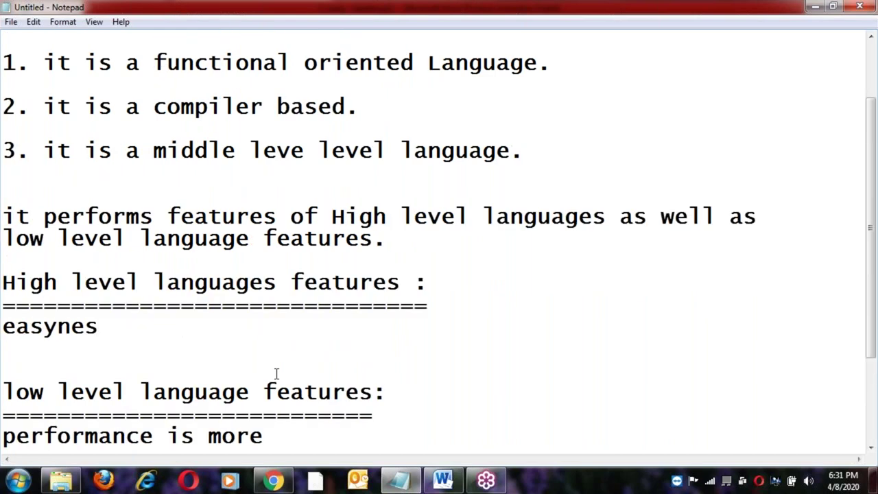
{"action": "left_click", "coordinate": [402, 240]}
{"action": "left_click", "coordinate": [542, 156]}
{"action": "scroll", "coordinate": [544, 153], "scroll_direction": "up", "scroll_amount": 2}
{"action": "left_click", "coordinate": [341, 74]}
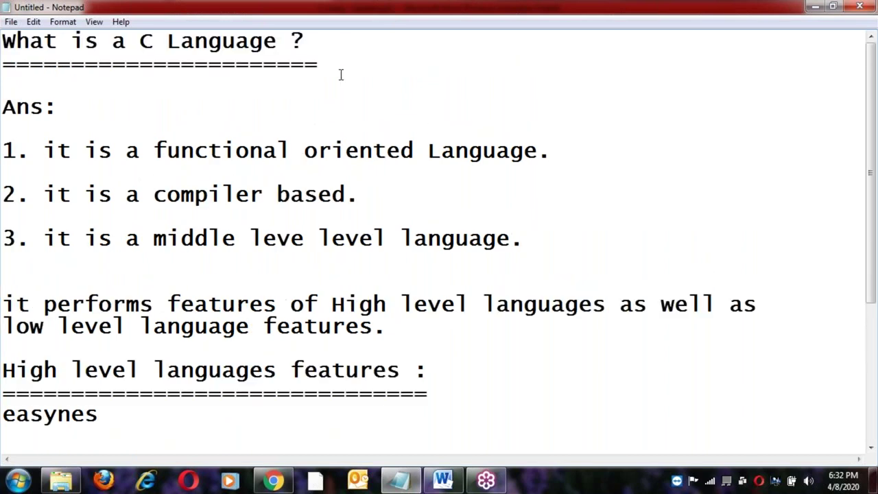
{"action": "left_click", "coordinate": [9, 148]}
{"action": "left_click", "coordinate": [563, 155], "text": "shift"}
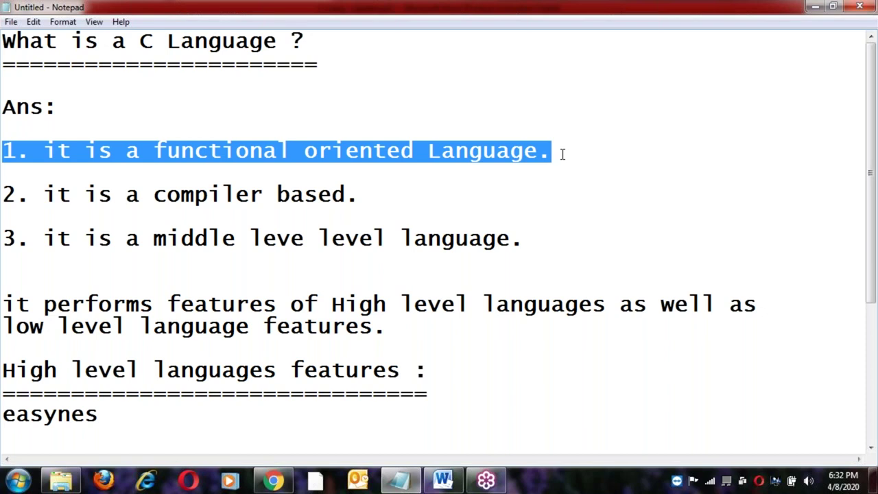
{"action": "left_click", "coordinate": [563, 154]}
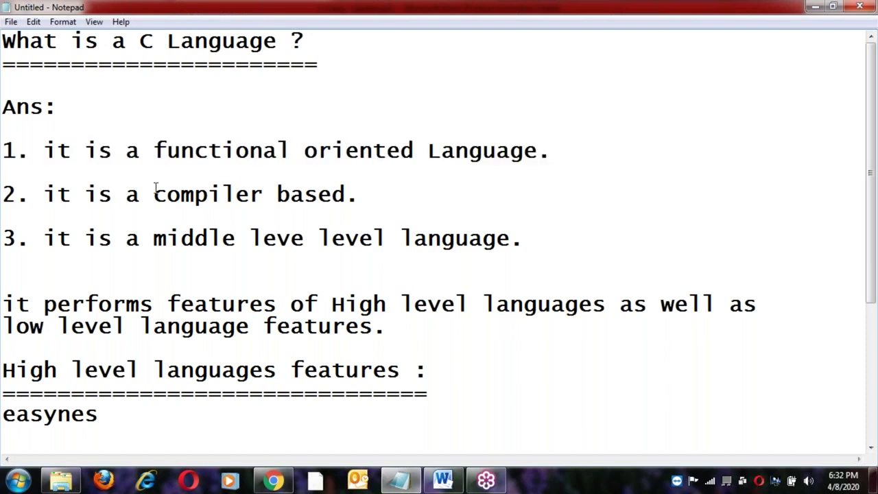
{"action": "left_click", "coordinate": [8, 197]}
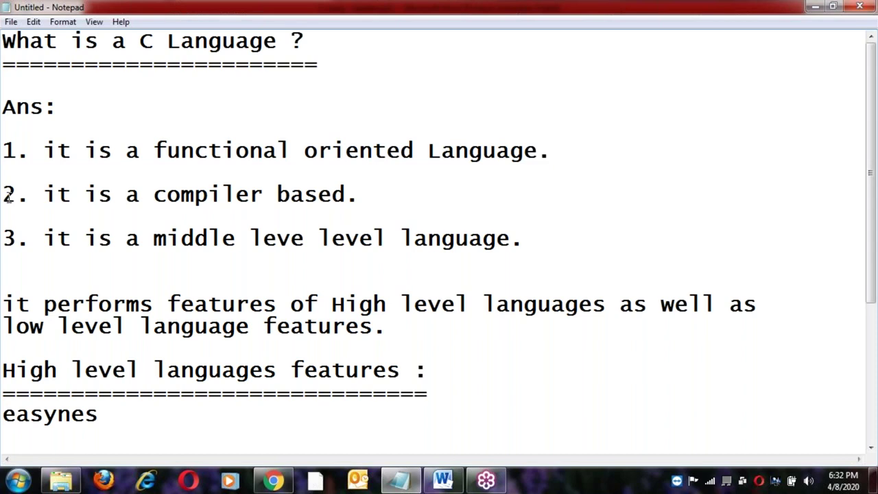
{"action": "left_click", "coordinate": [365, 196], "text": "shift"}
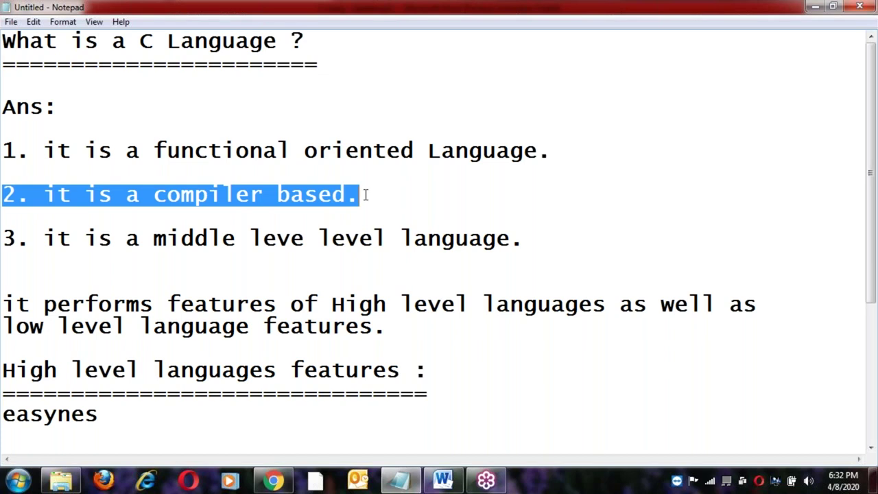
{"action": "left_click", "coordinate": [365, 195]}
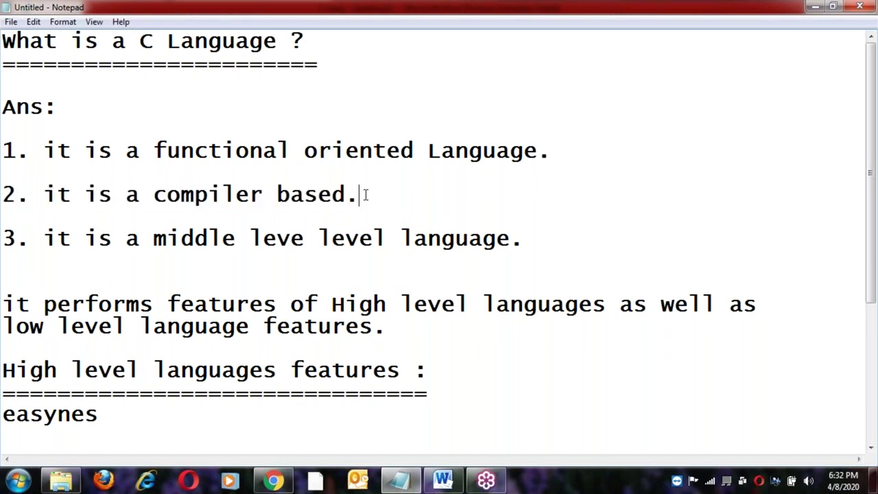
{"action": "left_click", "coordinate": [9, 237]}
{"action": "scroll", "coordinate": [199, 277], "scroll_direction": "down", "scroll_amount": 3}
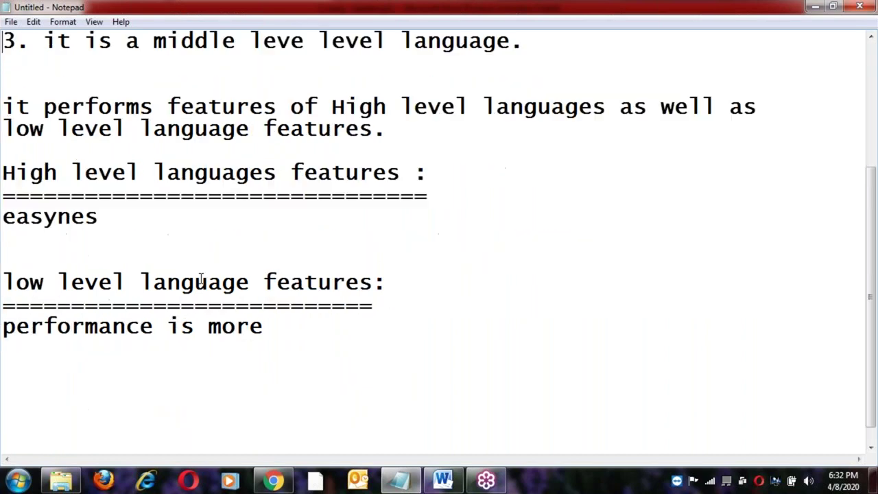
{"action": "key", "text": "Return"}
{"action": "key", "text": "Return"}
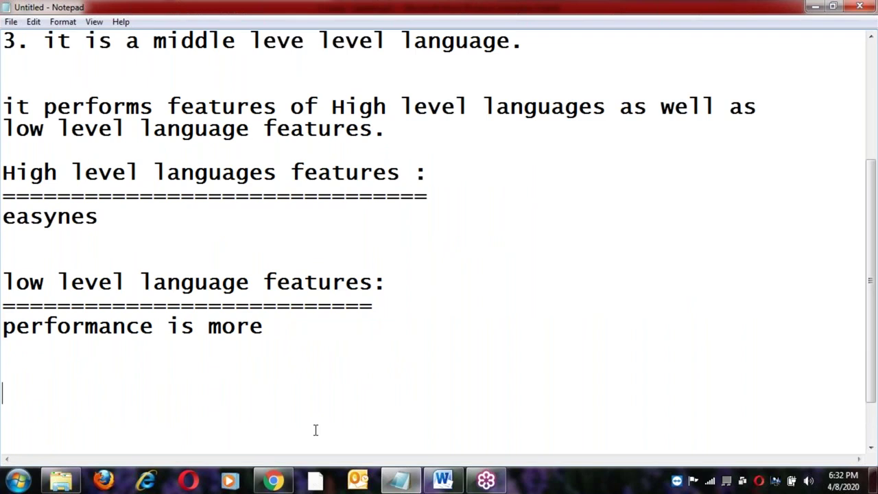
{"action": "left_click", "coordinate": [445, 482]}
{"action": "left_click", "coordinate": [33, 294]}
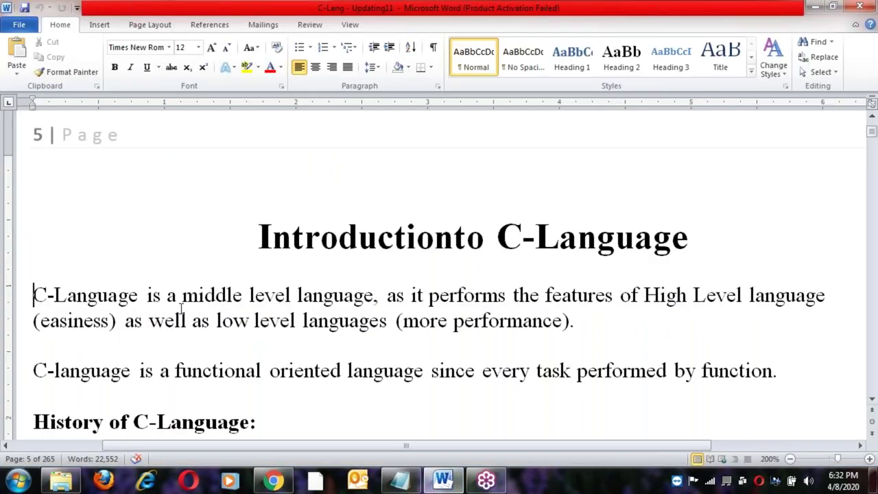
{"action": "left_click", "coordinate": [375, 294], "text": "shift"}
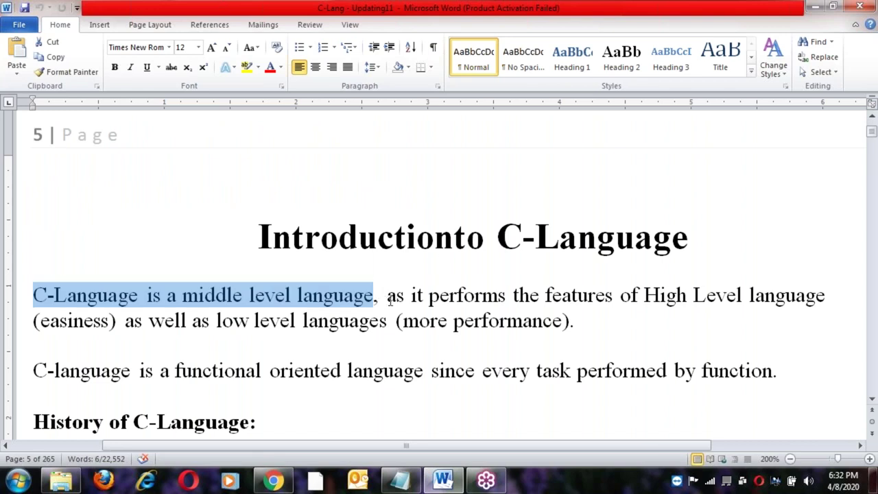
{"action": "left_click", "coordinate": [388, 295]}
{"action": "left_click_drag", "start_coordinate": [388, 295], "coordinate": [396, 321]}
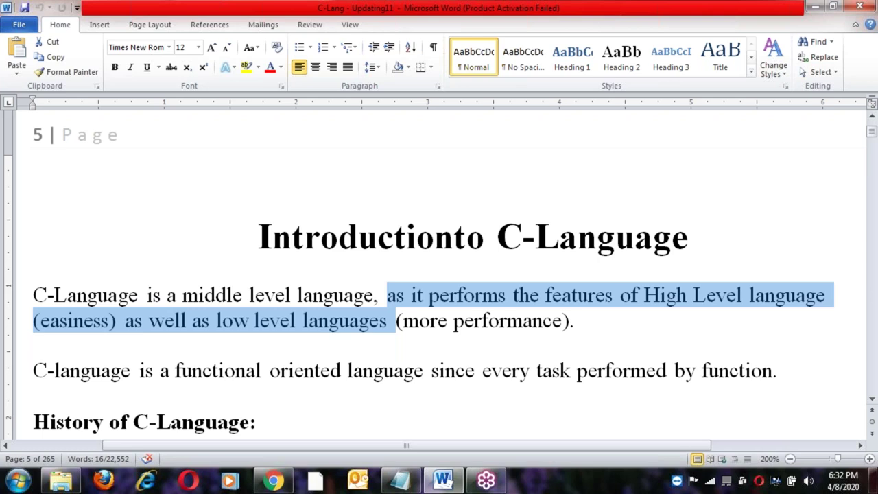
{"action": "left_click", "coordinate": [373, 363]}
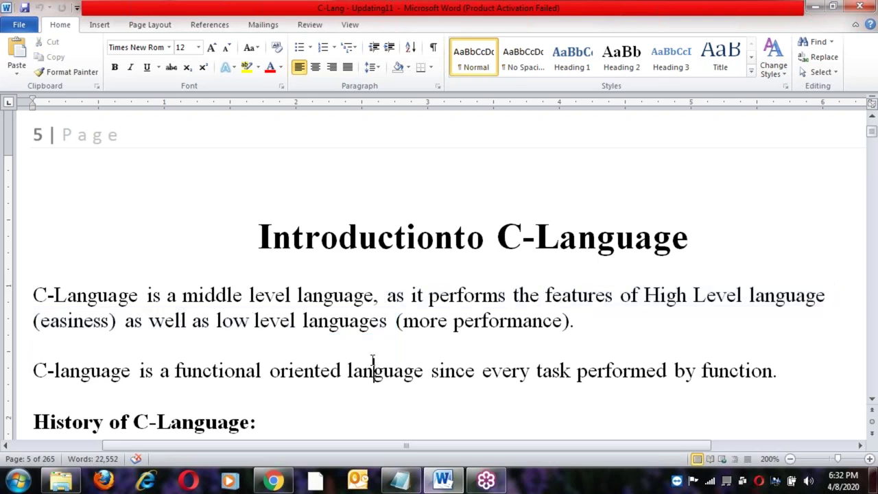
{"action": "scroll", "coordinate": [372, 361], "scroll_direction": "down", "scroll_amount": 2}
{"action": "left_click", "coordinate": [36, 241]}
{"action": "left_click_drag", "start_coordinate": [36, 241], "coordinate": [474, 240]}
{"action": "left_click", "coordinate": [503, 240]}
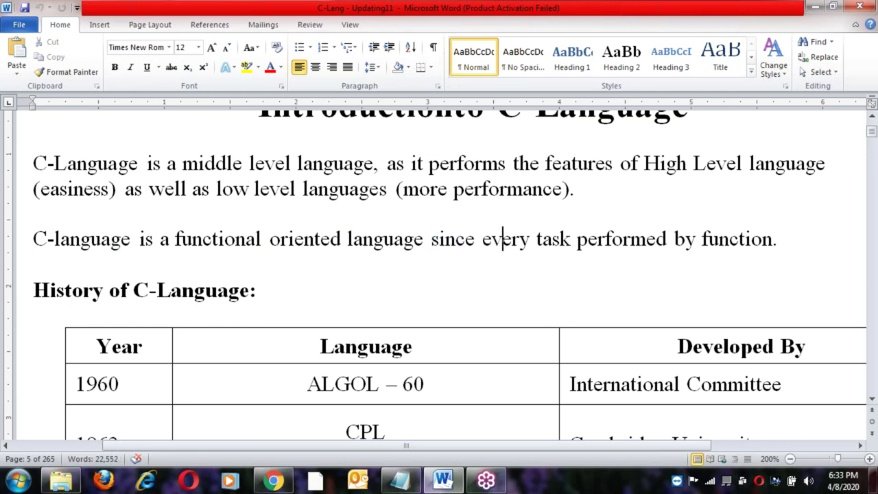
{"action": "left_click", "coordinate": [99, 257]}
{"action": "scroll", "coordinate": [193, 282], "scroll_direction": "down", "scroll_amount": 2}
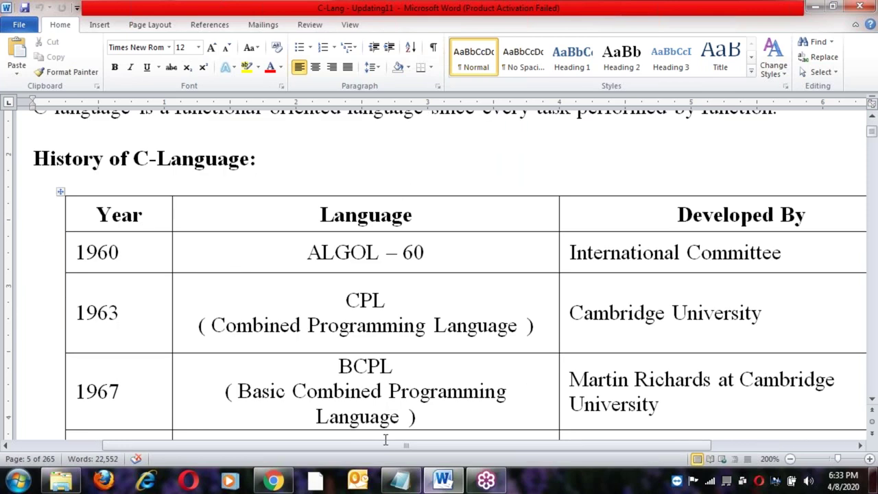
{"action": "left_click", "coordinate": [399, 479]}
{"action": "left_click", "coordinate": [273, 327]}
Type the heading 'History of C Language :' with a row of '=' signs beneath it.
{"action": "key", "text": "Return"}
{"action": "key", "text": "Return"}
{"action": "key", "text": "Return"}
{"action": "type", "text": "Ho"}
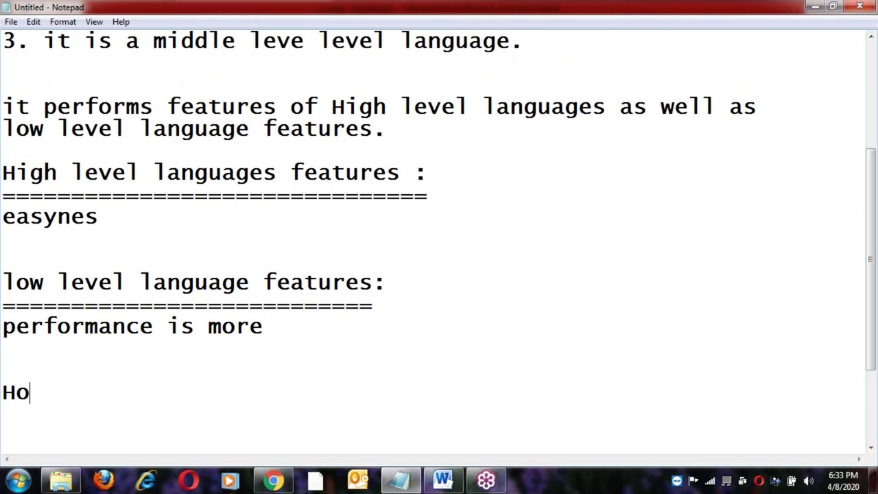
{"action": "key", "text": "BackSpace"}
{"action": "type", "text": "ist"}
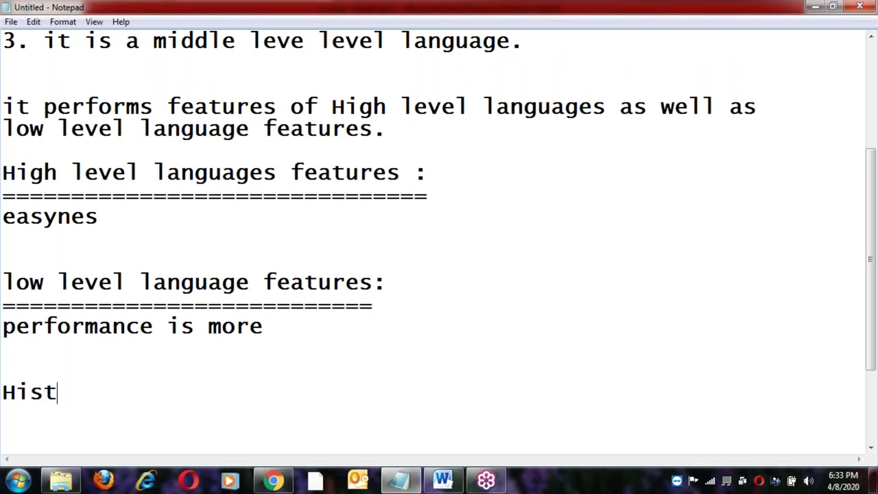
{"action": "type", "text": "ory of "}
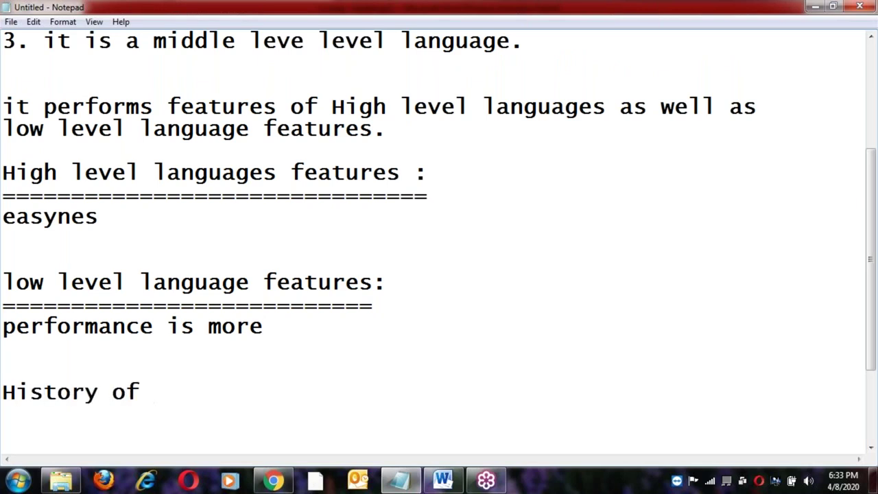
{"action": "type", "text": "C Langa"}
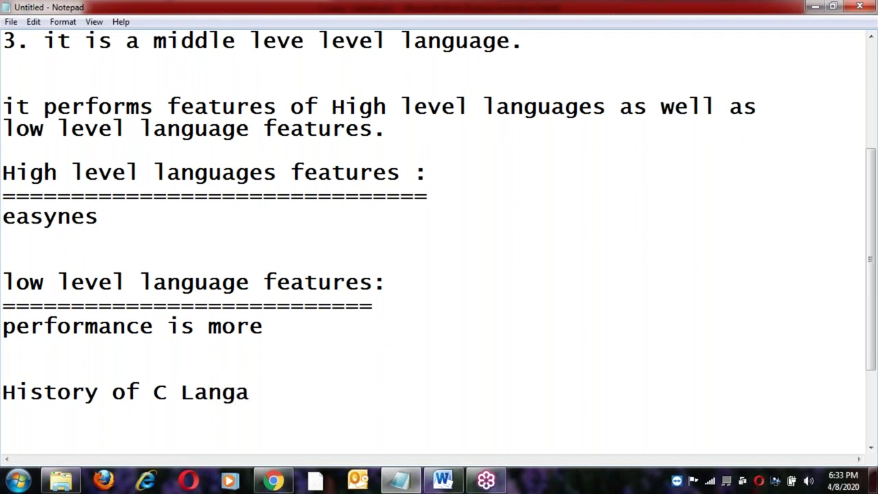
{"action": "key", "text": "BackSpace"}
{"action": "type", "text": "uage :"}
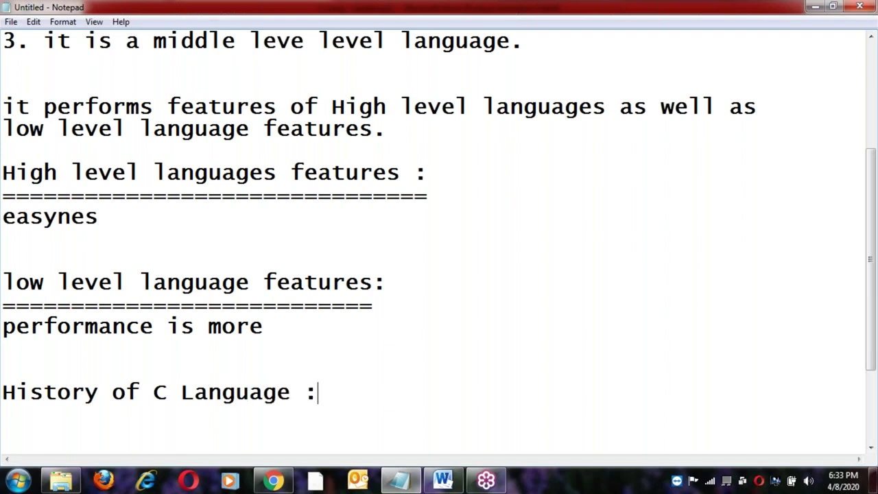
{"action": "key", "text": "Return"}
{"action": "type", "text": "========================"}
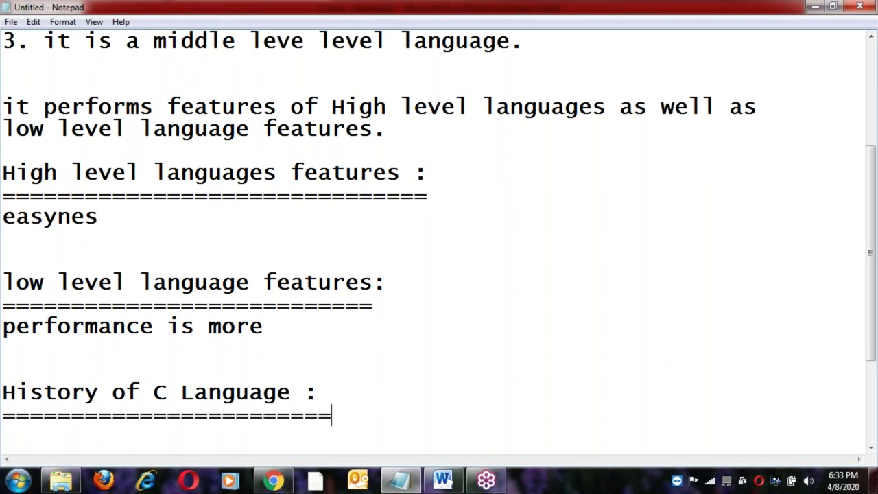
{"action": "key", "text": "Return"}
{"action": "key", "text": "Return"}
{"action": "scroll", "coordinate": [439, 240], "scroll_direction": "down", "scroll_amount": 3}
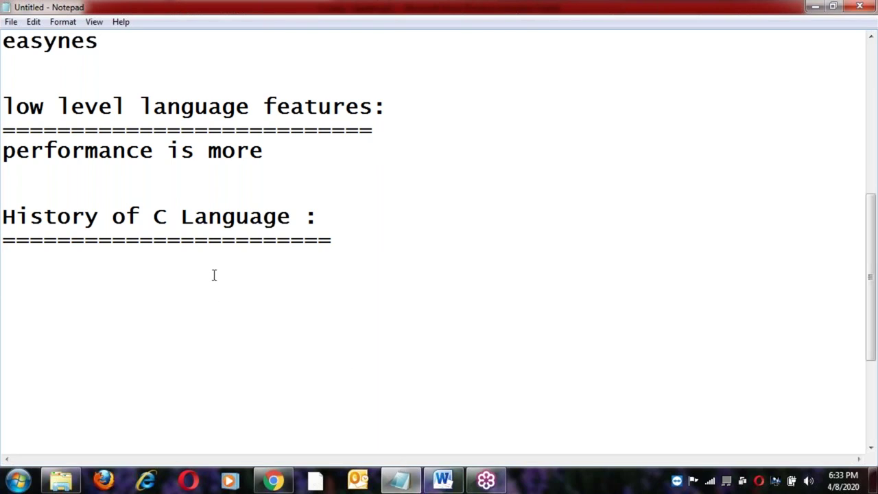
Bring the Word C-Lang notes forward and scroll to the Generation of Languages table.
{"action": "left_click", "coordinate": [444, 480]}
{"action": "scroll", "coordinate": [439, 274], "scroll_direction": "up", "scroll_amount": 5}
{"action": "scroll", "coordinate": [439, 274], "scroll_direction": "down", "scroll_amount": 15}
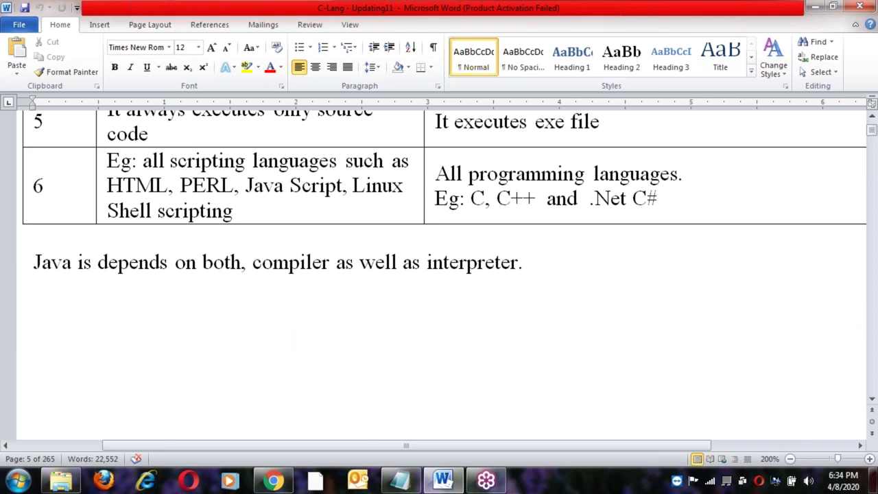
{"action": "scroll", "coordinate": [396, 198], "scroll_direction": "up", "scroll_amount": 4}
{"action": "scroll", "coordinate": [397, 199], "scroll_direction": "up", "scroll_amount": 10}
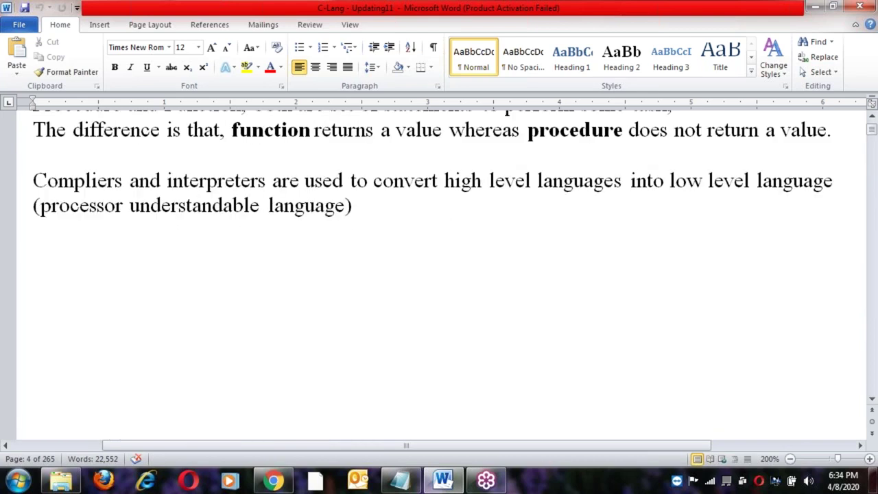
Select the I GL cell and mark the IV GL row's two cells in the generations table.
{"action": "left_click", "coordinate": [288, 338]}
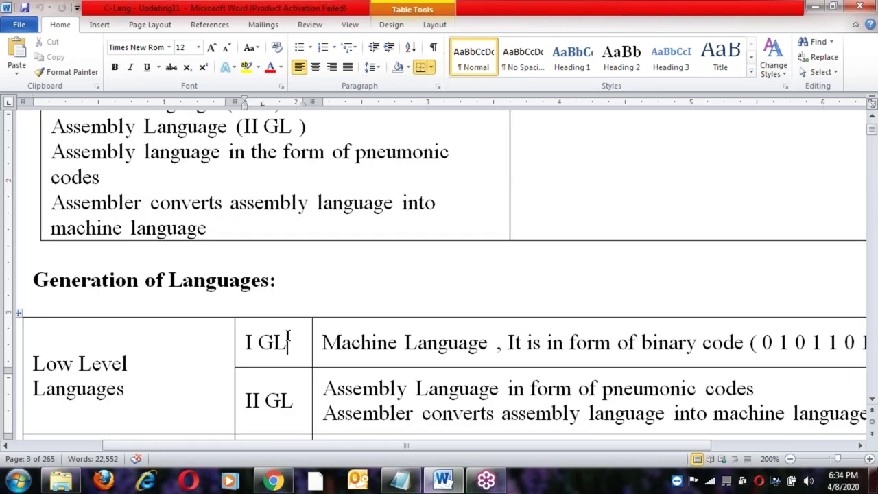
{"action": "scroll", "coordinate": [288, 339], "scroll_direction": "down", "scroll_amount": 2}
{"action": "left_click", "coordinate": [275, 386]}
{"action": "left_click_drag", "start_coordinate": [274, 386], "coordinate": [425, 388]}
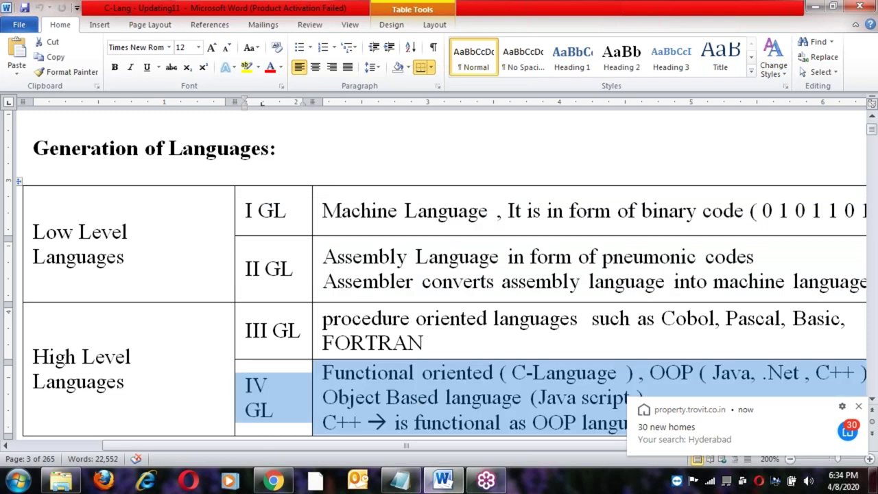
{"action": "left_click", "coordinate": [451, 401]}
{"action": "left_click_drag", "start_coordinate": [302, 377], "coordinate": [426, 404]}
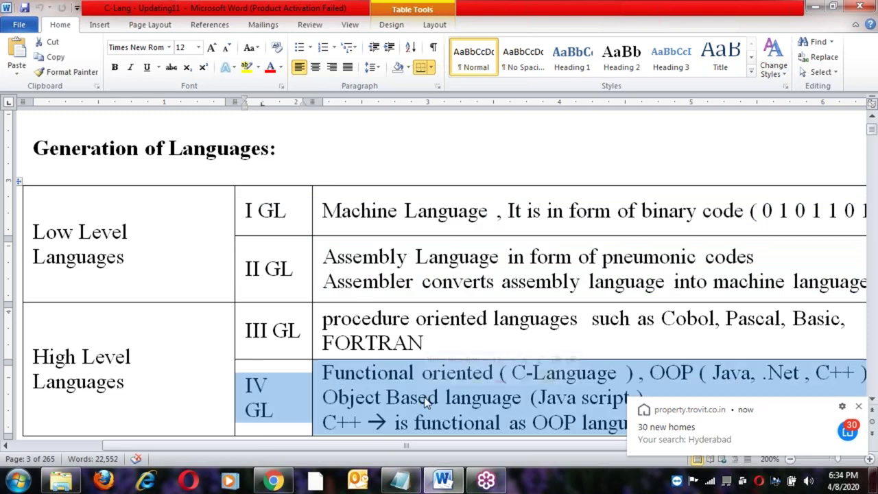
{"action": "scroll", "coordinate": [425, 401], "scroll_direction": "down", "scroll_amount": 1}
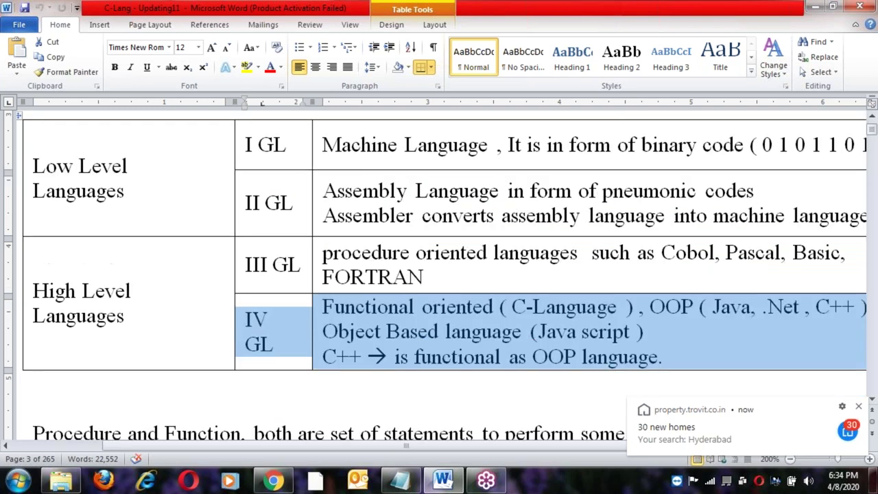
{"action": "left_click", "coordinate": [420, 356]}
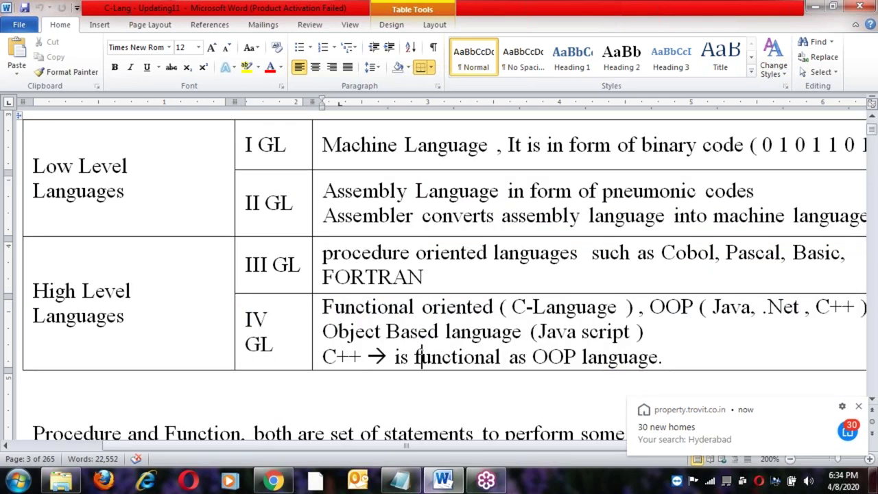
Highlight the I GL and II GL rows of the Generation of Languages table.
{"action": "scroll", "coordinate": [420, 356], "scroll_direction": "up", "scroll_amount": 1}
{"action": "left_click", "coordinate": [297, 219]}
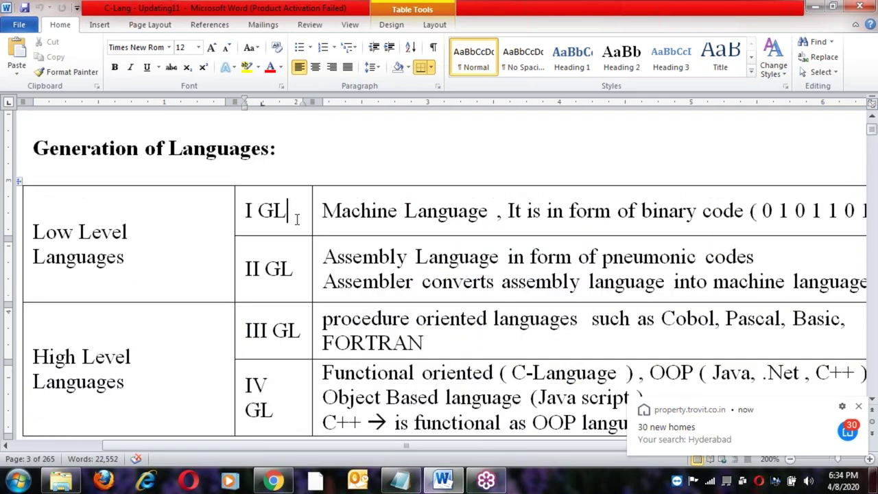
{"action": "left_click", "coordinate": [433, 288], "text": "shift"}
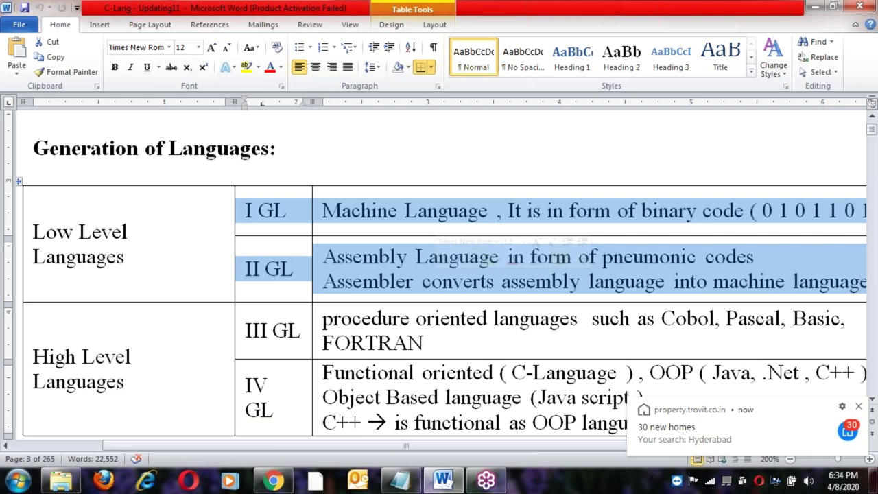
{"action": "left_click", "coordinate": [432, 282]}
{"action": "left_click", "coordinate": [307, 213]}
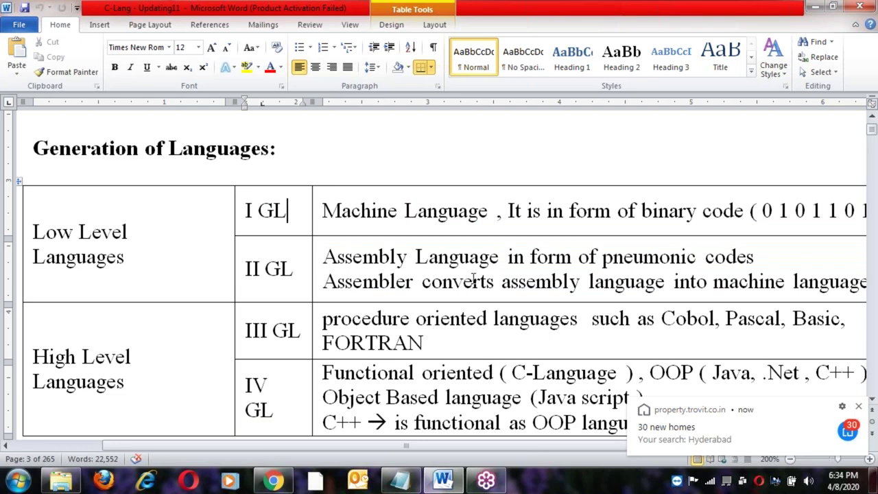
{"action": "left_click", "coordinate": [473, 280], "text": "shift"}
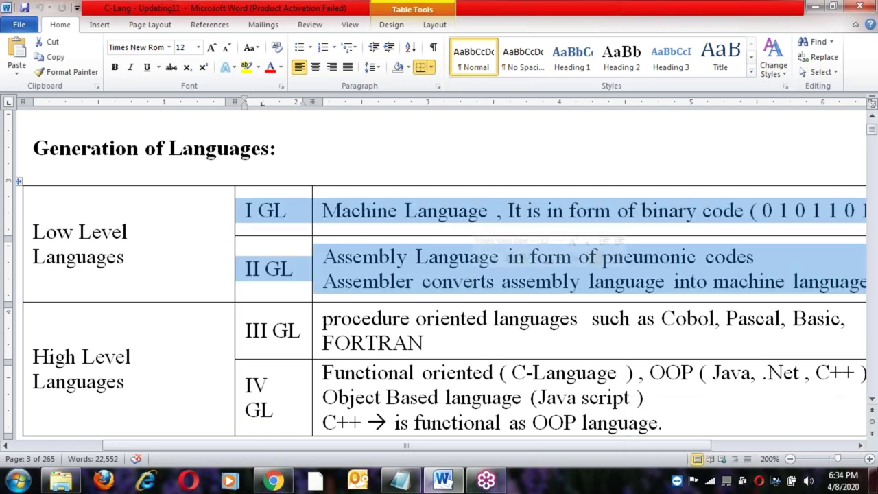
{"action": "left_click", "coordinate": [296, 208]}
{"action": "left_click", "coordinate": [466, 285], "text": "shift"}
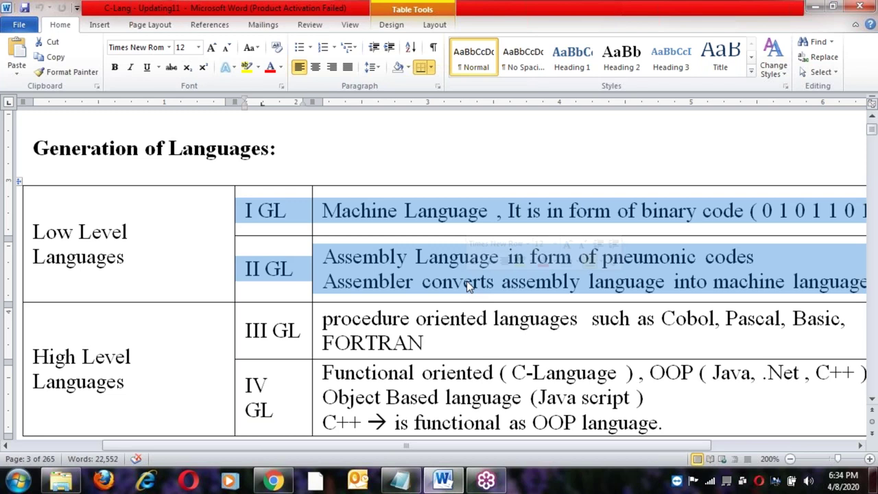
Scroll down to the procedure versus function explanation, then return to Notepad.
{"action": "scroll", "coordinate": [467, 281], "scroll_direction": "down", "scroll_amount": 2}
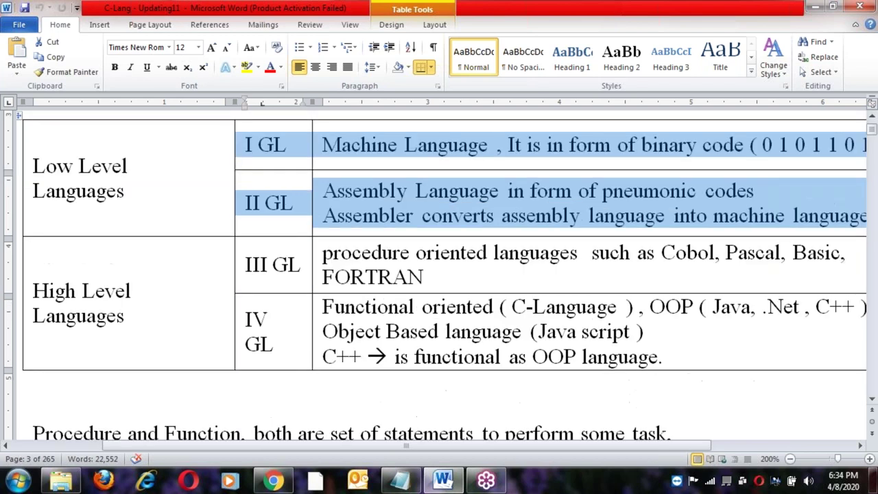
{"action": "scroll", "coordinate": [467, 280], "scroll_direction": "down", "scroll_amount": 2}
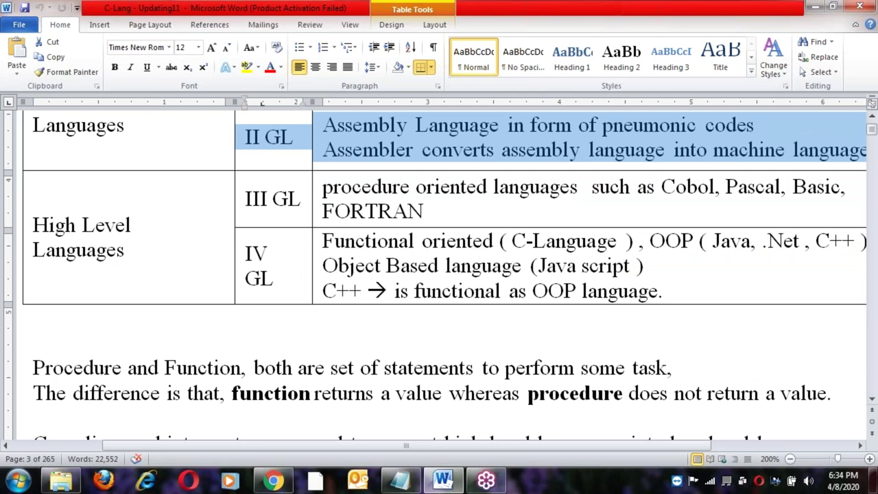
{"action": "scroll", "coordinate": [470, 254], "scroll_direction": "up", "scroll_amount": 4}
{"action": "left_click", "coordinate": [400, 479]}
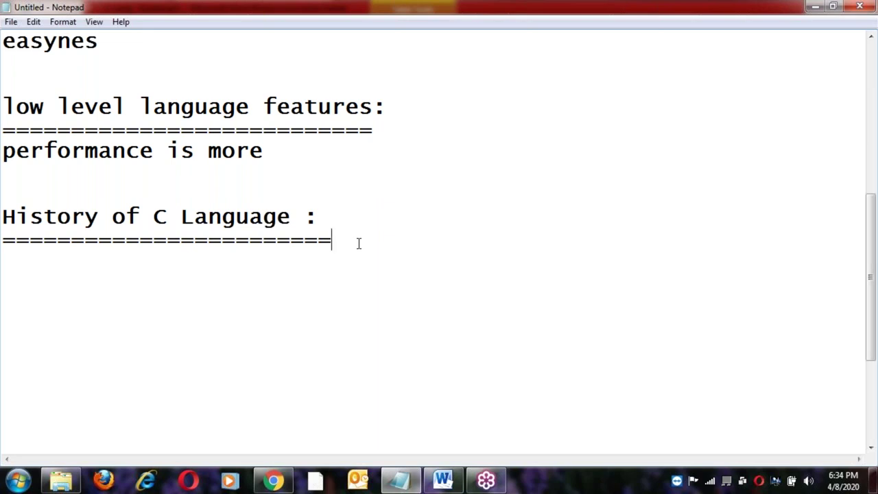
Below the ===== line, type the entry '1960 --> International Committe'.
{"action": "key", "text": "Return"}
{"action": "key", "text": "Return"}
{"action": "type", "text": "196"}
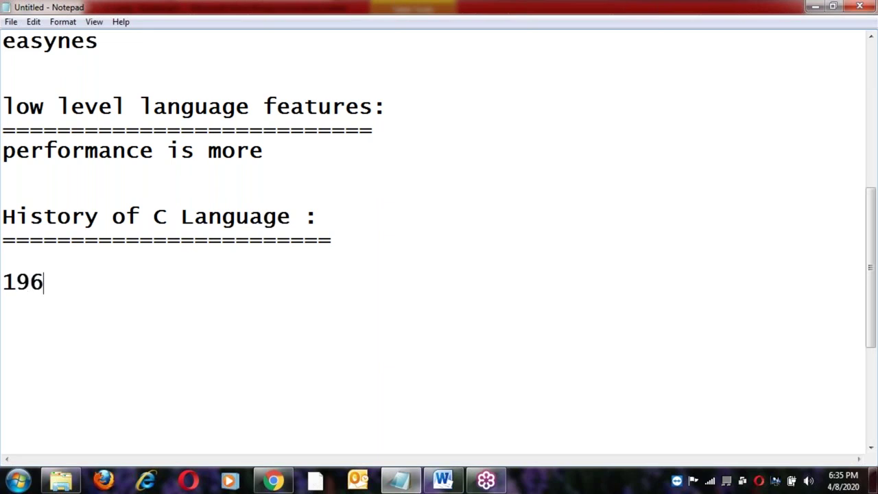
{"action": "type", "text": "0 --> I"}
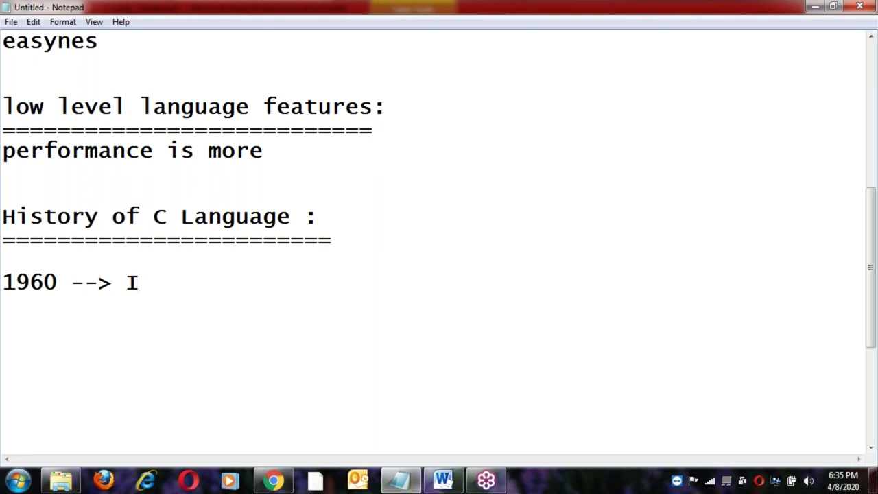
{"action": "type", "text": "nterna"}
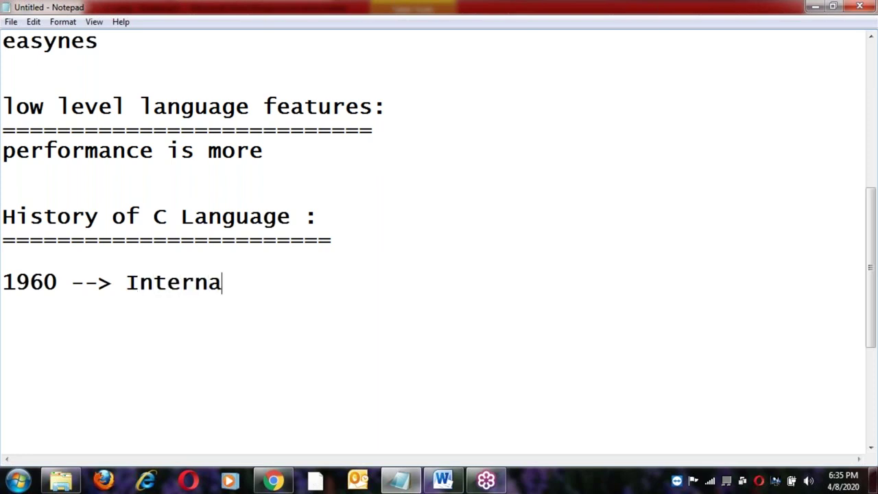
{"action": "type", "text": "tional X"}
{"action": "key", "text": "shift+Up"}
{"action": "key", "text": "shift+Up"}
{"action": "key", "text": "BackSpace"}
{"action": "key", "text": "ctrl+z"}
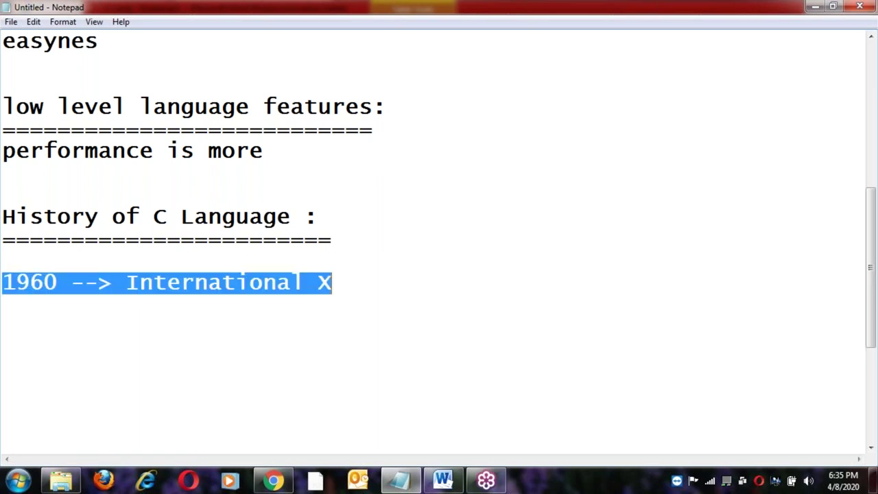
{"action": "key", "text": "End"}
{"action": "key", "text": "BackSpace"}
{"action": "type", "text": "C"}
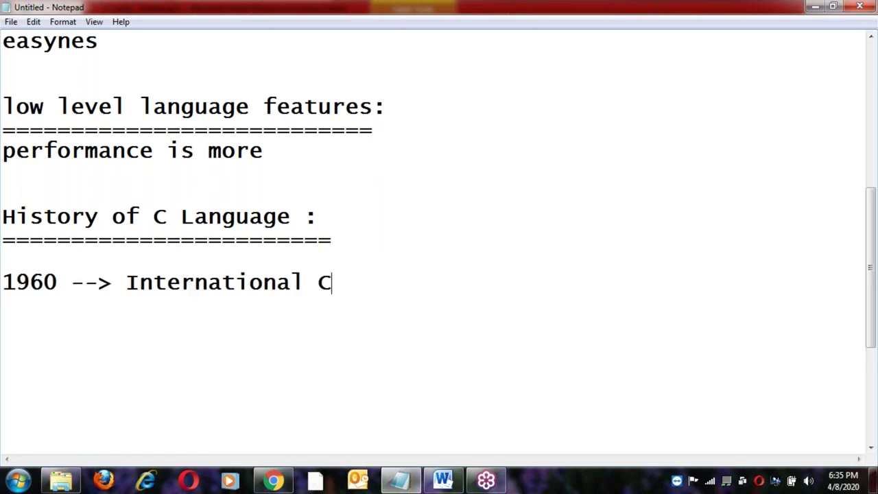
{"action": "type", "text": "ommi"}
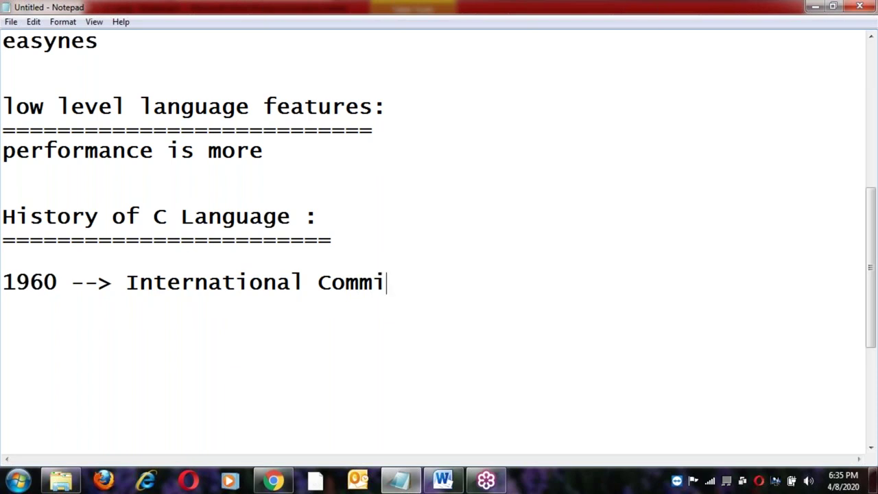
{"action": "type", "text": "tte"}
Shorten the word to 'Comitte' and append '--> ALGOL60' to the entry.
{"action": "key", "text": "Left"}
{"action": "key", "text": "Left"}
{"action": "key", "text": "Left"}
{"action": "key", "text": "Left"}
{"action": "key", "text": "Left"}
{"action": "key", "text": "BackSpace"}
{"action": "key", "text": "End"}
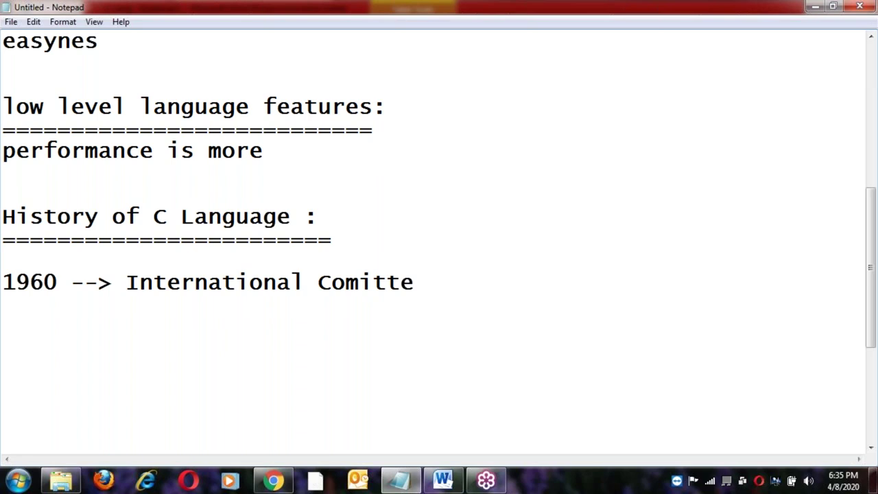
{"action": "type", "text": "w"}
{"action": "key", "text": "BackSpace"}
{"action": "type", "text": "--> "}
{"action": "type", "text": "ALGO"}
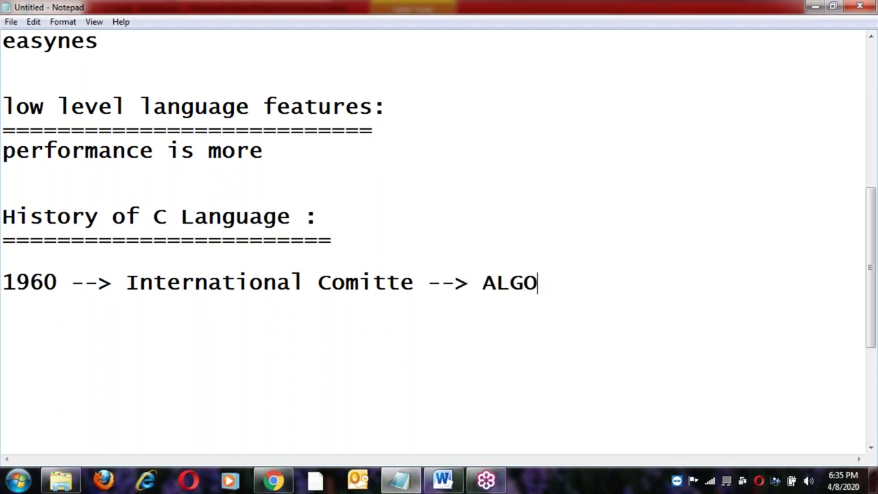
{"action": "type", "text": "L60"}
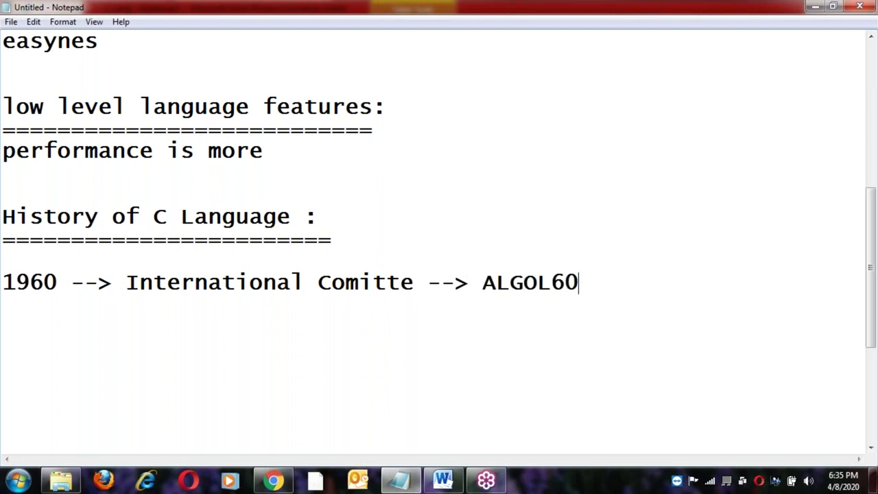
Select ALGOL60 and place the caret in International to review the new entry.
{"action": "left_click", "coordinate": [484, 281]}
{"action": "left_click", "coordinate": [585, 282], "text": "shift"}
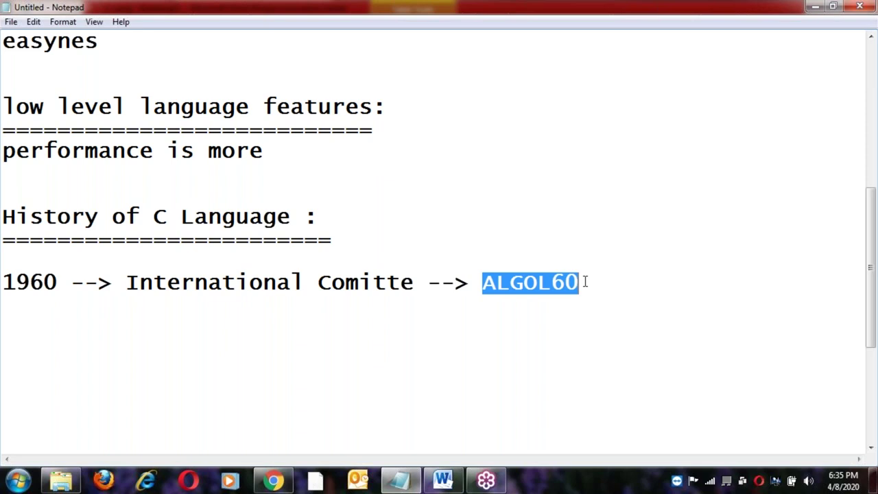
{"action": "left_click", "coordinate": [585, 282]}
{"action": "left_click", "coordinate": [247, 282]}
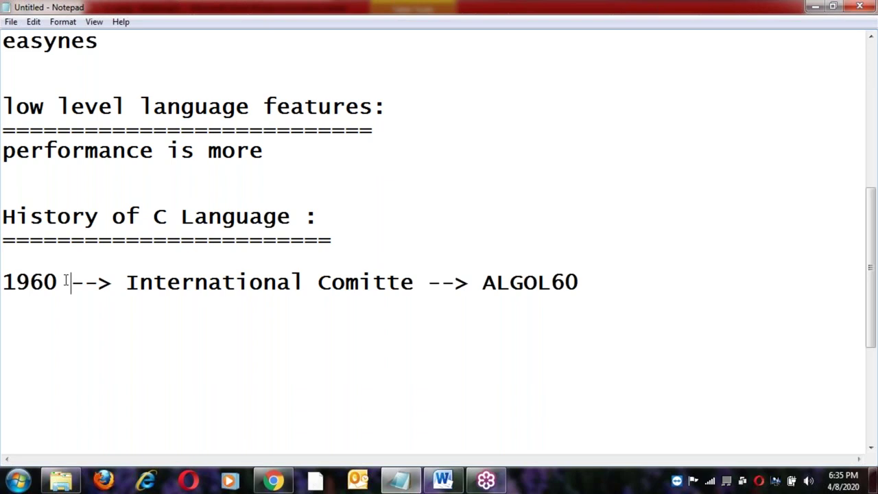
{"action": "left_click", "coordinate": [221, 282]}
{"action": "left_click", "coordinate": [510, 282]}
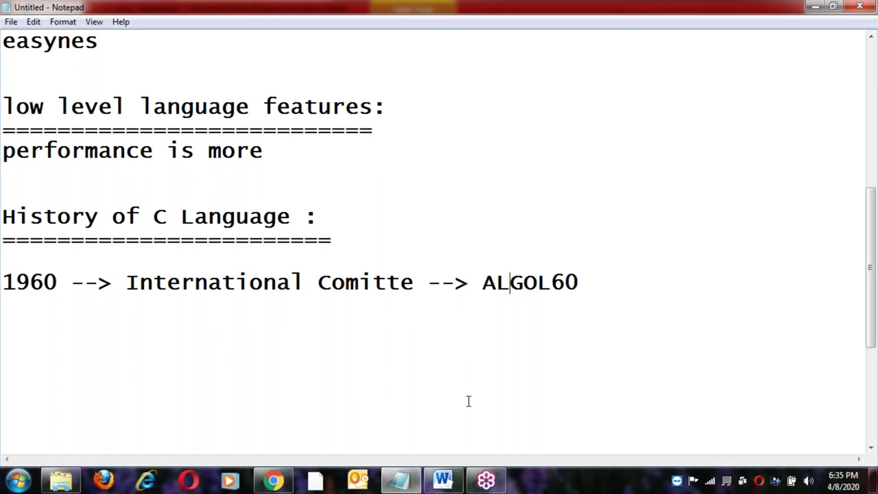
{"action": "left_click", "coordinate": [445, 479]}
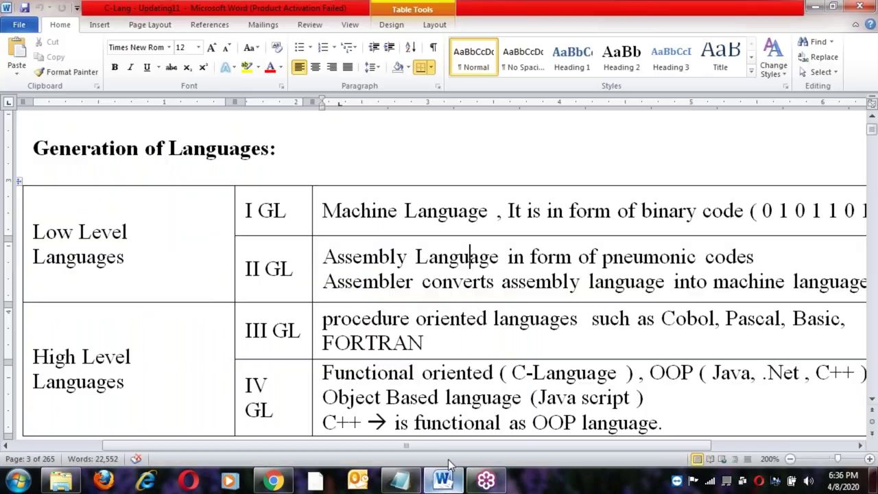
{"action": "scroll", "coordinate": [439, 275], "scroll_direction": "down", "scroll_amount": 12}
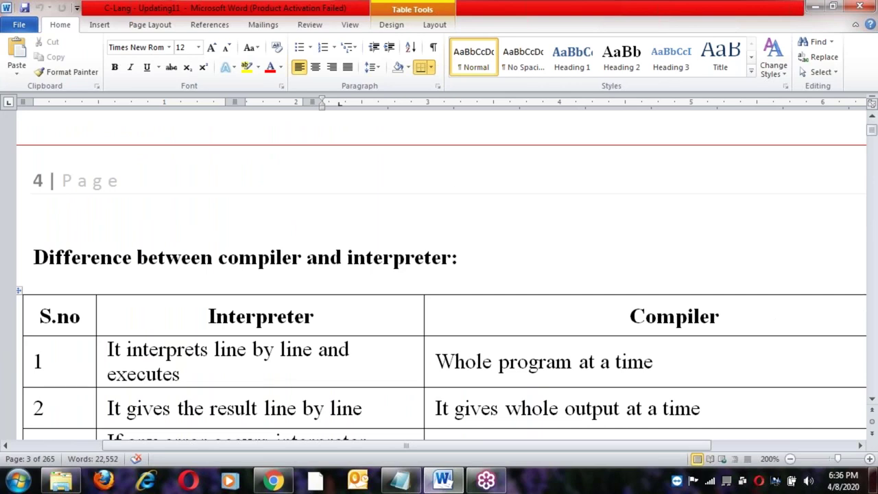
{"action": "scroll", "coordinate": [439, 275], "scroll_direction": "down", "scroll_amount": 6}
{"action": "scroll", "coordinate": [439, 274], "scroll_direction": "down", "scroll_amount": 7}
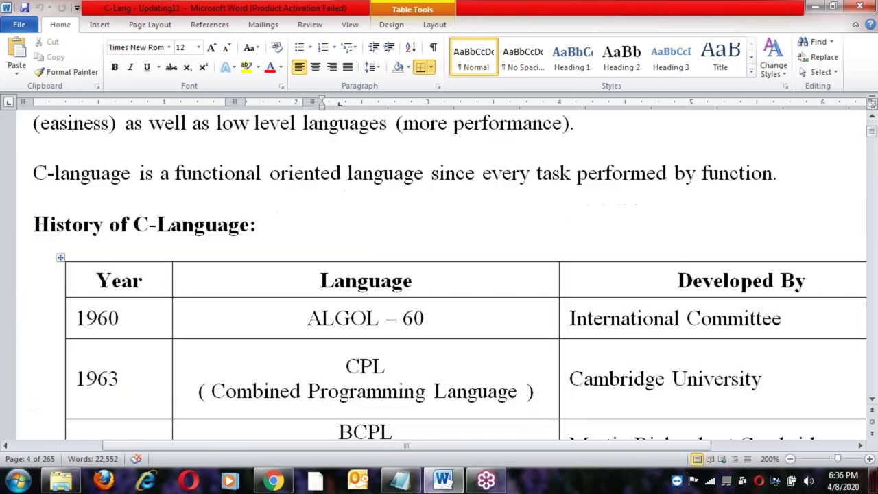
{"action": "scroll", "coordinate": [439, 274], "scroll_direction": "up", "scroll_amount": 1}
{"action": "left_click", "coordinate": [141, 252]}
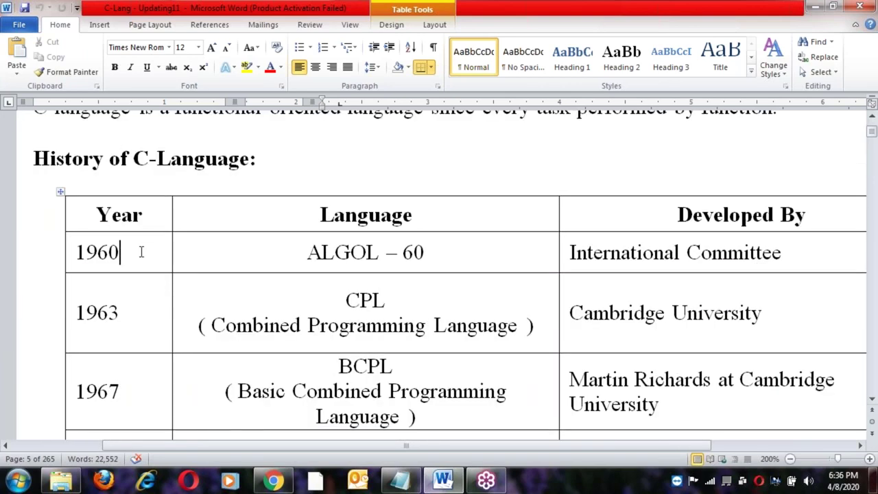
{"action": "left_click", "coordinate": [403, 252]}
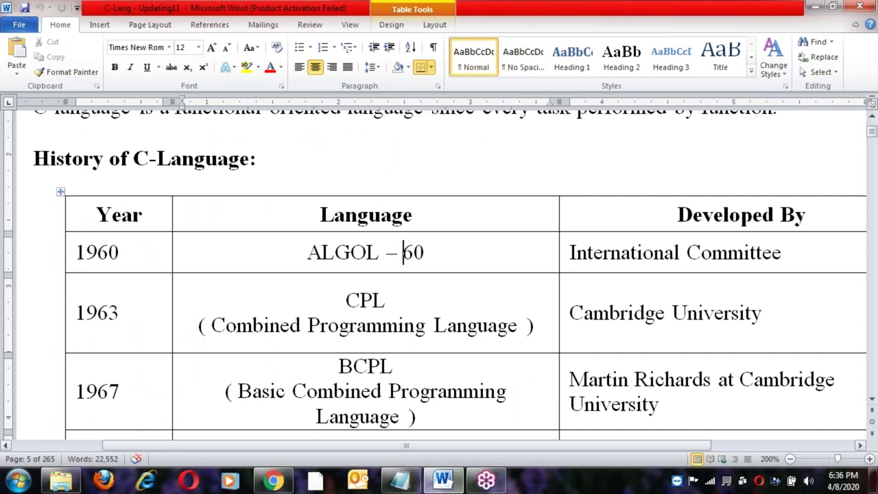
{"action": "mouse_move", "coordinate": [379, 445]}
{"action": "left_mouse_down"}
{"action": "mouse_move", "coordinate": [451, 447]}
{"action": "mouse_move", "coordinate": [369, 439]}
{"action": "left_mouse_up"}
{"action": "key", "text": "alt+Tab"}
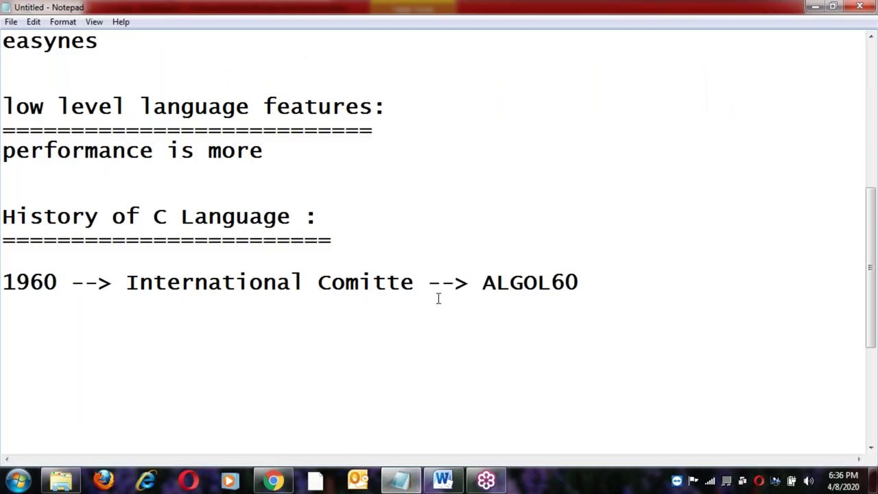
Correct 'Comitte' to 'Committe' and start a new line below the ALGOL60 entry.
{"action": "left_click", "coordinate": [360, 282]}
{"action": "type", "text": "m"}
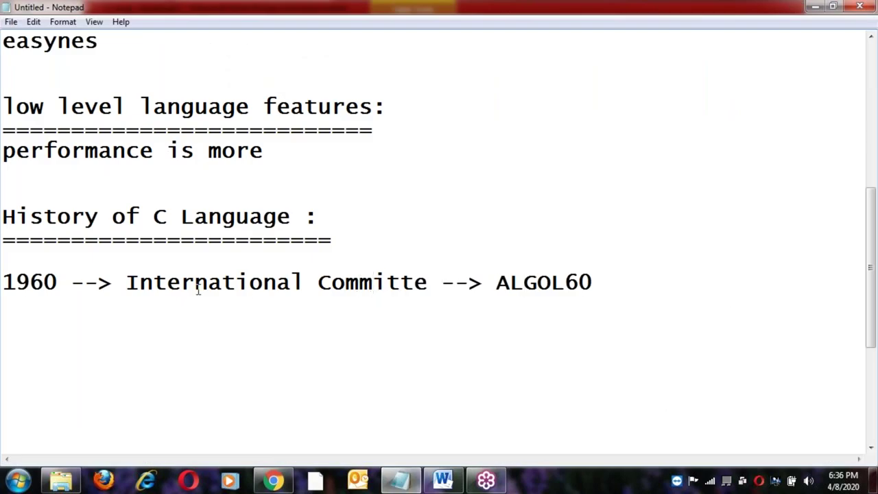
{"action": "left_click", "coordinate": [250, 279]}
{"action": "double_click", "coordinate": [47, 282]}
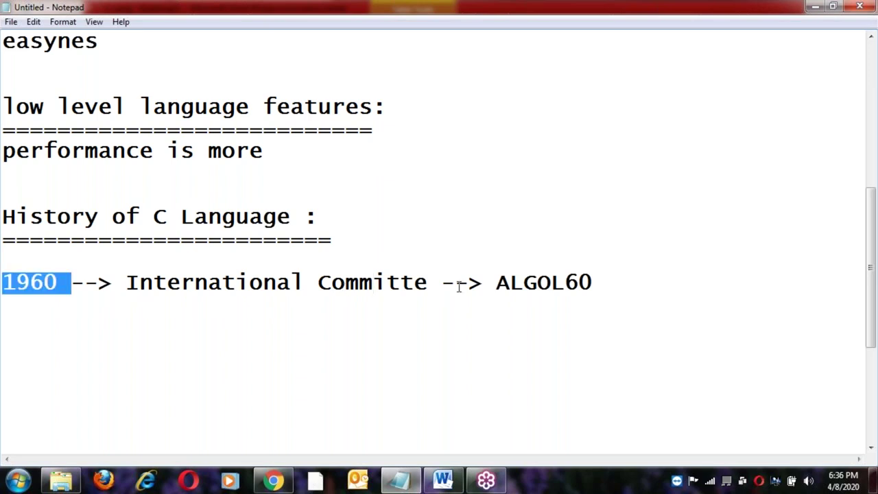
{"action": "left_click", "coordinate": [510, 281]}
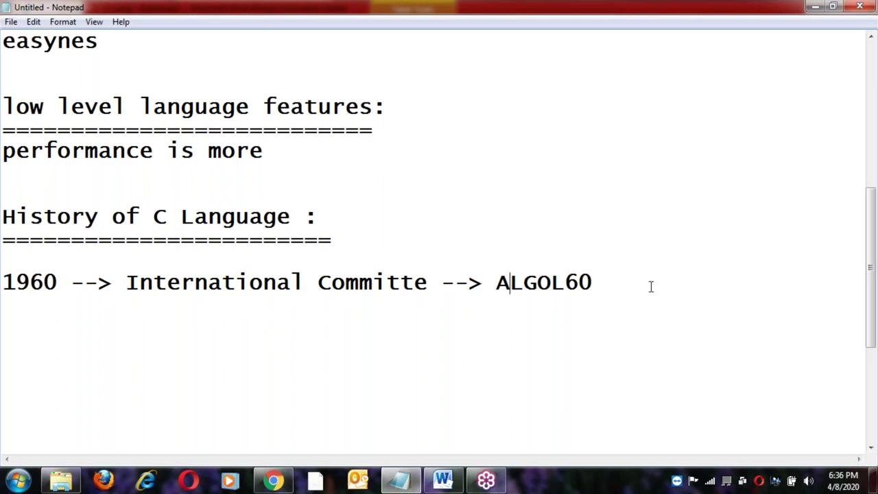
{"action": "left_click", "coordinate": [621, 282]}
{"action": "key", "text": "Return"}
Move ALGOL60 to the start of the line, before 1960, followed by '-->'.
{"action": "left_click", "coordinate": [497, 283]}
{"action": "left_click", "coordinate": [594, 281], "text": "shift"}
{"action": "key", "text": "ctrl+c"}
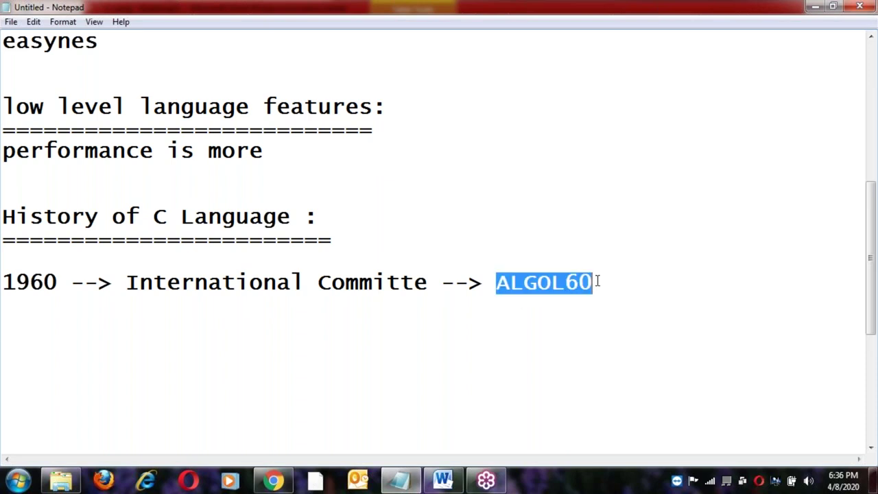
{"action": "key", "text": "BackSpace"}
{"action": "left_click", "coordinate": [5, 282]}
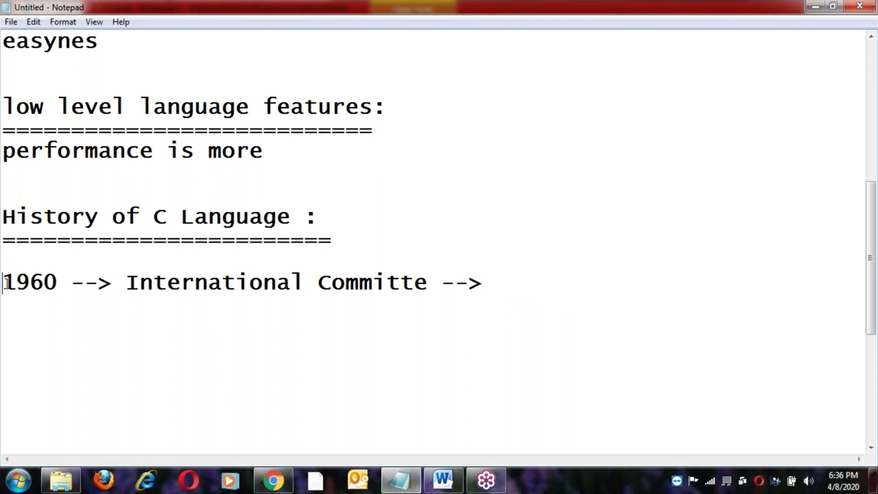
{"action": "key", "text": "ctrl+v"}
{"action": "type", "text": "--"}
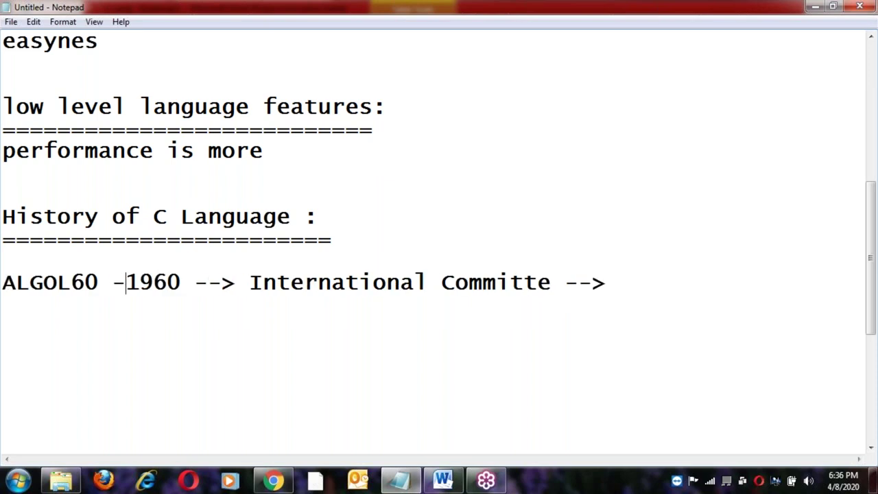
{"action": "type", "text": ">"}
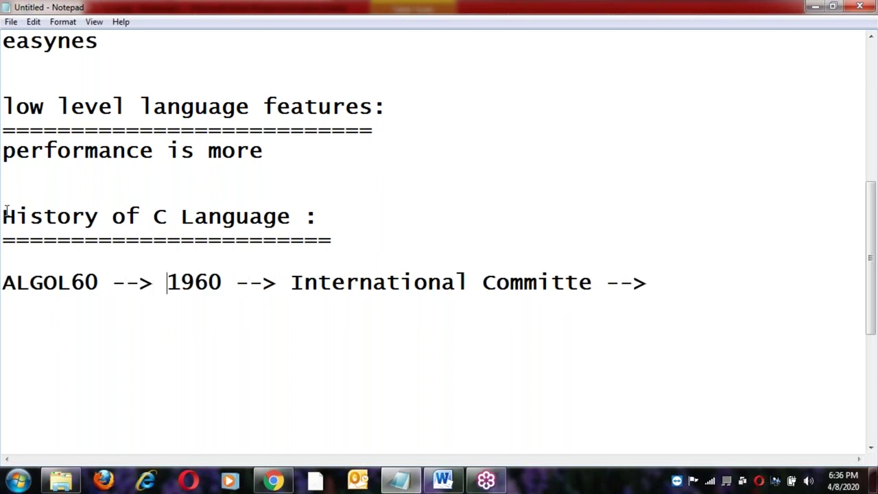
{"action": "left_click", "coordinate": [647, 282]}
After a blank line, type 'CPL --> Cambridge University'.
{"action": "key", "text": "Return"}
{"action": "key", "text": "Return"}
{"action": "type", "text": "CPL "}
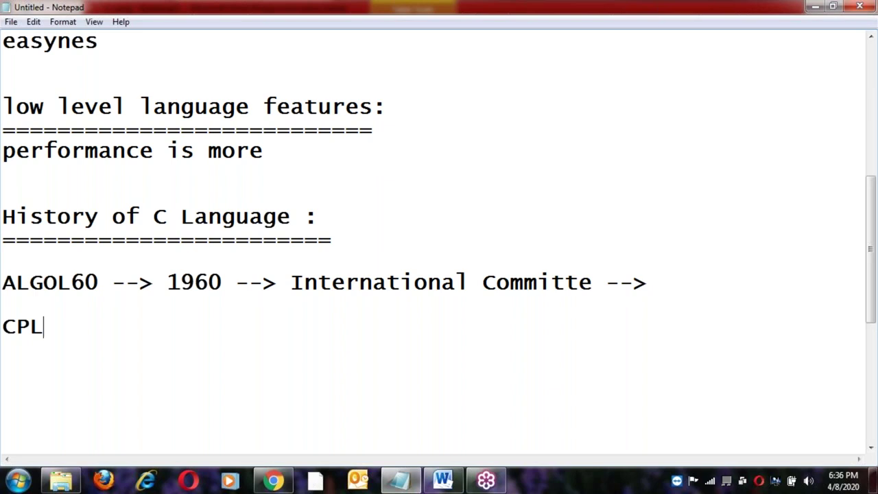
{"action": "type", "text": "-->"}
{"action": "type", "text": "Camb"}
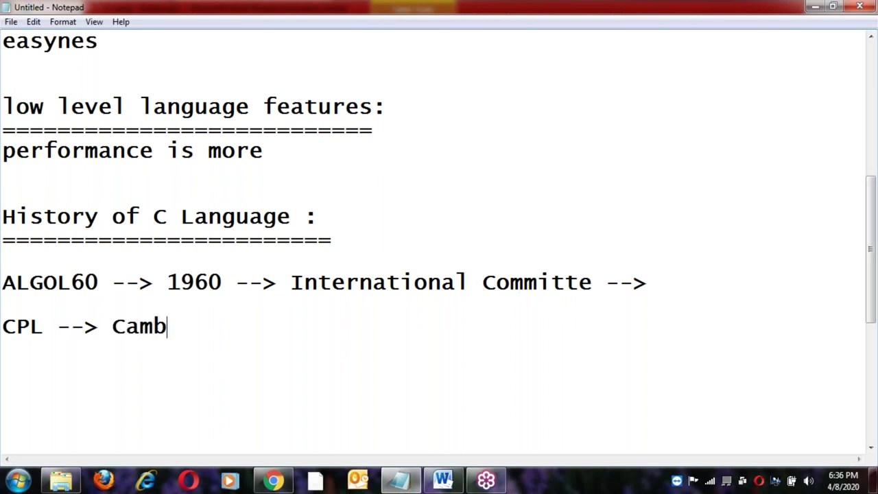
{"action": "type", "text": "ridge Un"}
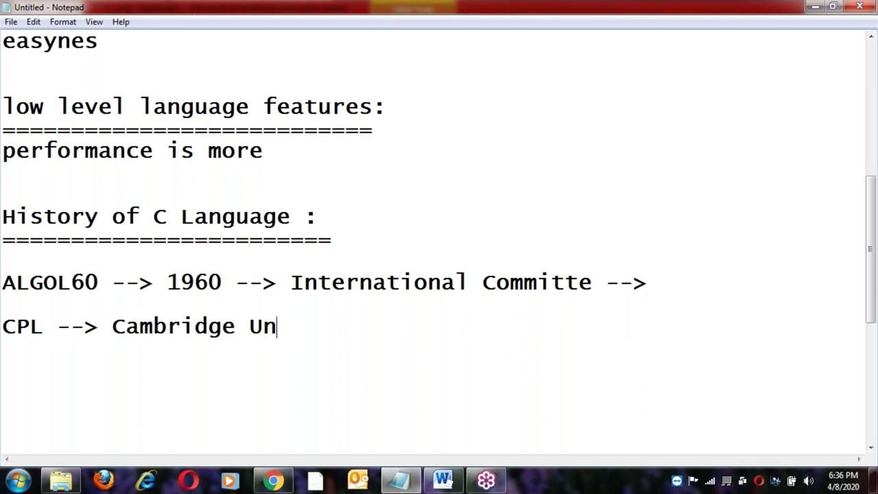
{"action": "type", "text": "iversity"}
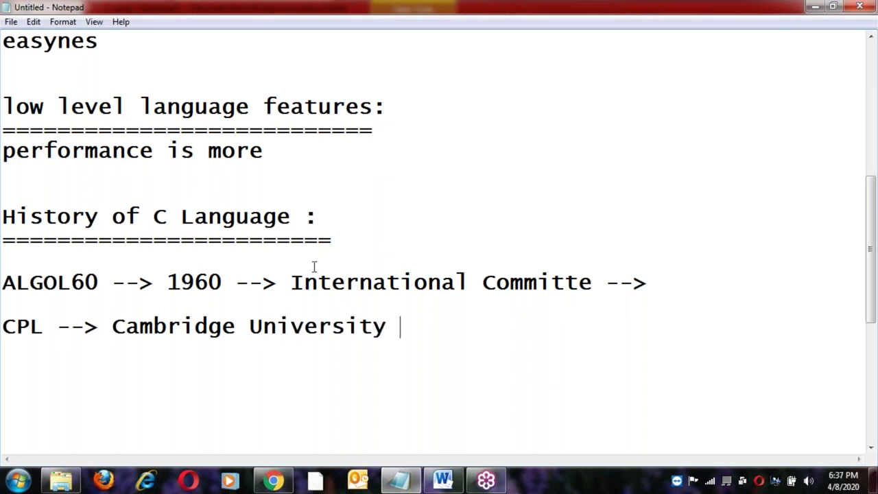
{"action": "double_click", "coordinate": [83, 281]}
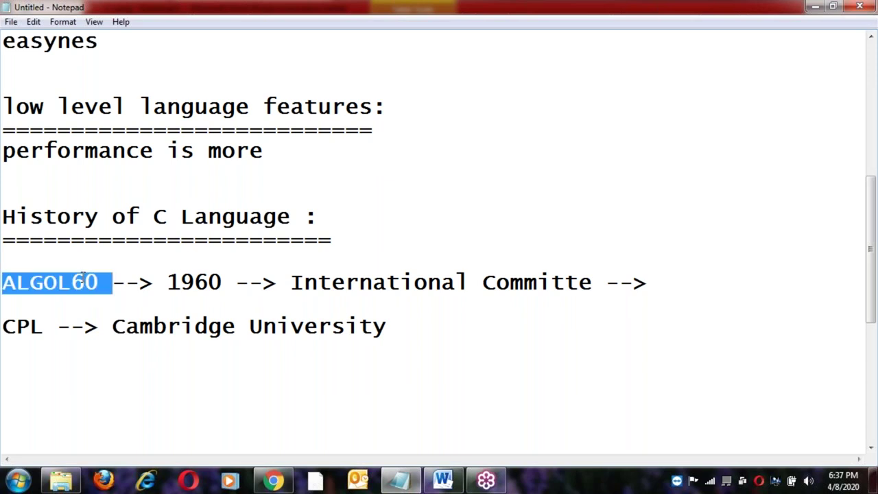
{"action": "left_click", "coordinate": [83, 281]}
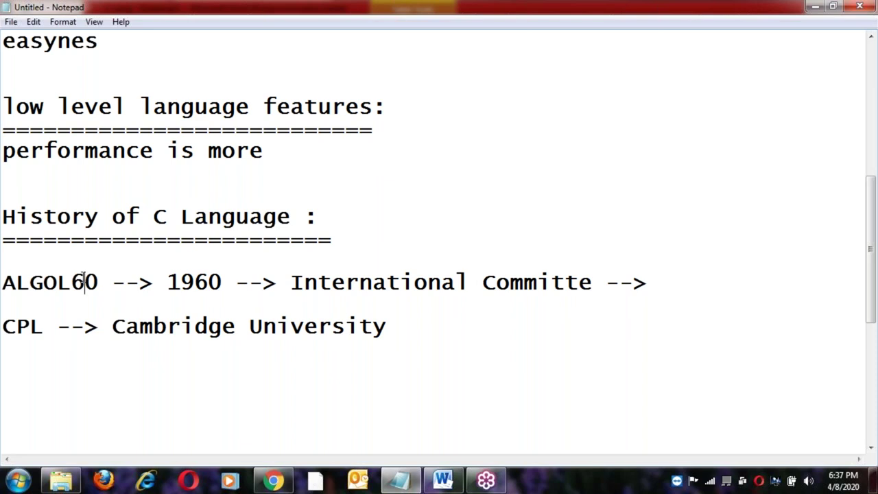
{"action": "left_click", "coordinate": [182, 327]}
{"action": "left_click", "coordinate": [113, 326]}
{"action": "left_click", "coordinate": [404, 327], "text": "shift"}
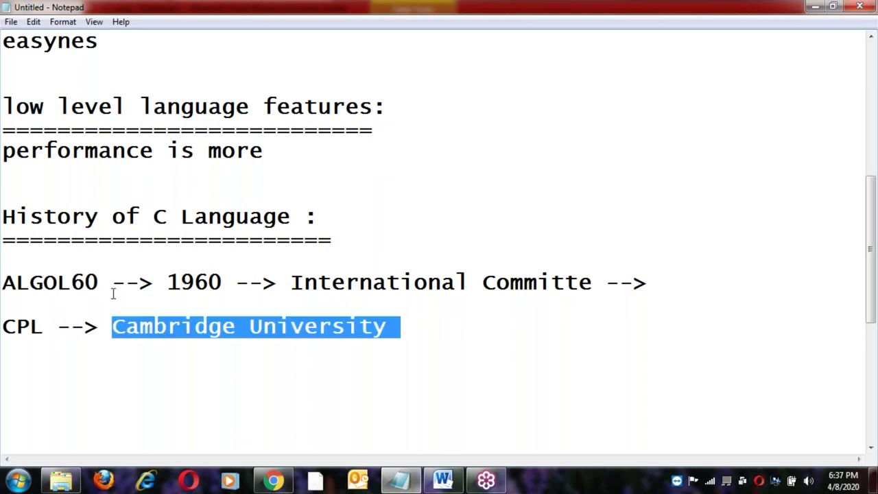
Finish the CPL line with '--> 1963' after reviewing ALGOL60 and Cambridge University.
{"action": "double_click", "coordinate": [85, 281]}
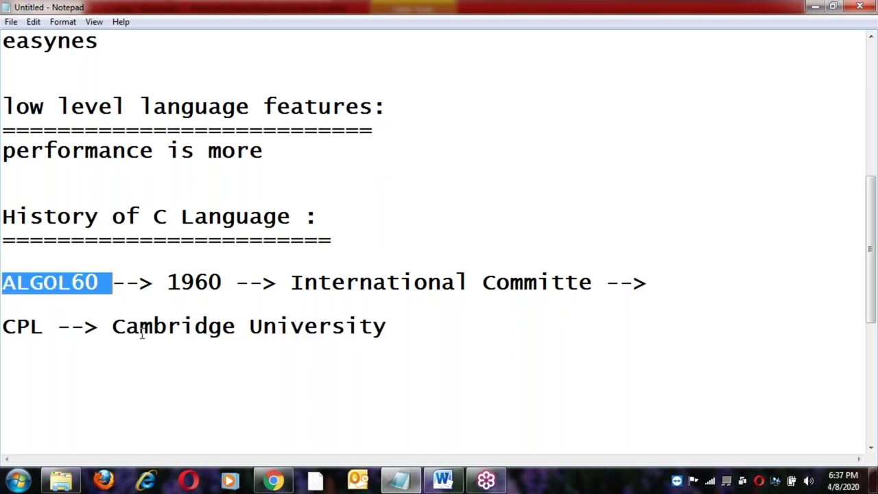
{"action": "left_click", "coordinate": [85, 283]}
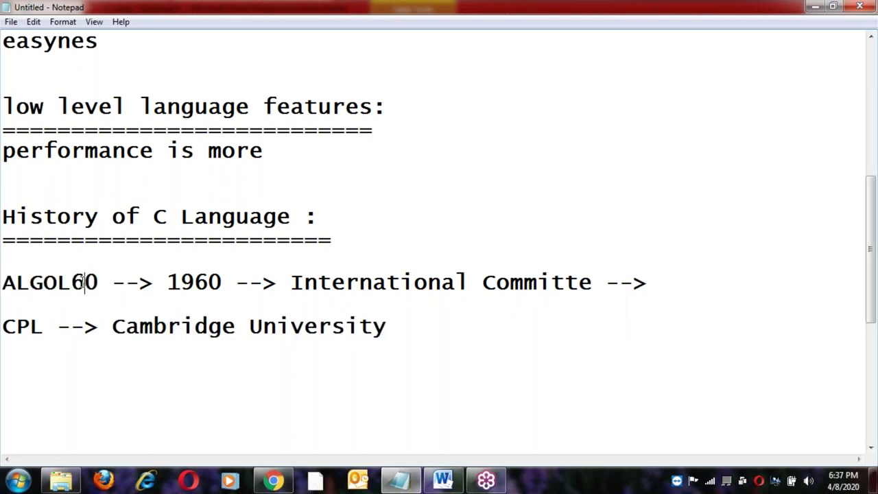
{"action": "left_click", "coordinate": [48, 329]}
{"action": "left_click", "coordinate": [113, 330]}
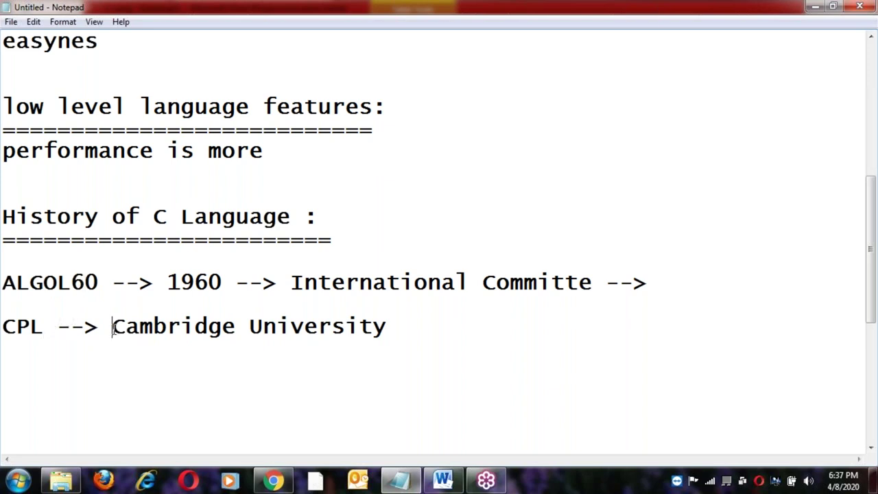
{"action": "double_click", "coordinate": [67, 285]}
{"action": "left_click", "coordinate": [69, 283]}
{"action": "left_click", "coordinate": [112, 330]}
{"action": "left_click", "coordinate": [400, 326], "text": "shift"}
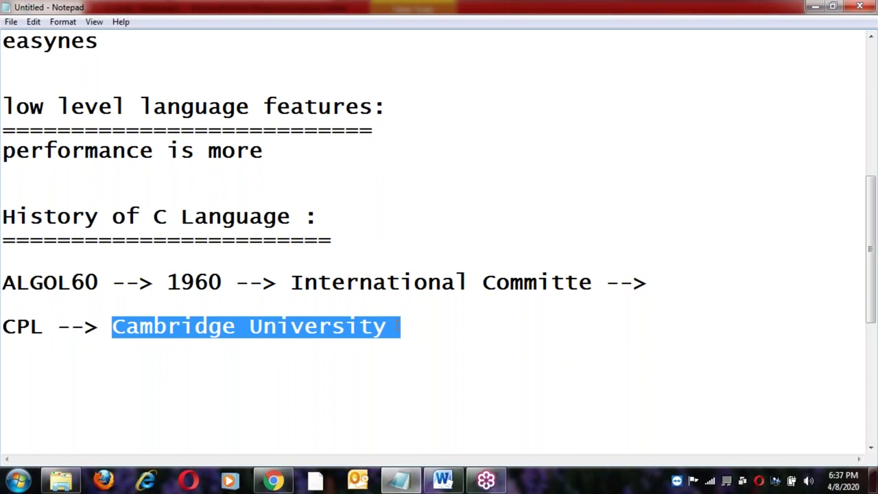
{"action": "double_click", "coordinate": [69, 284]}
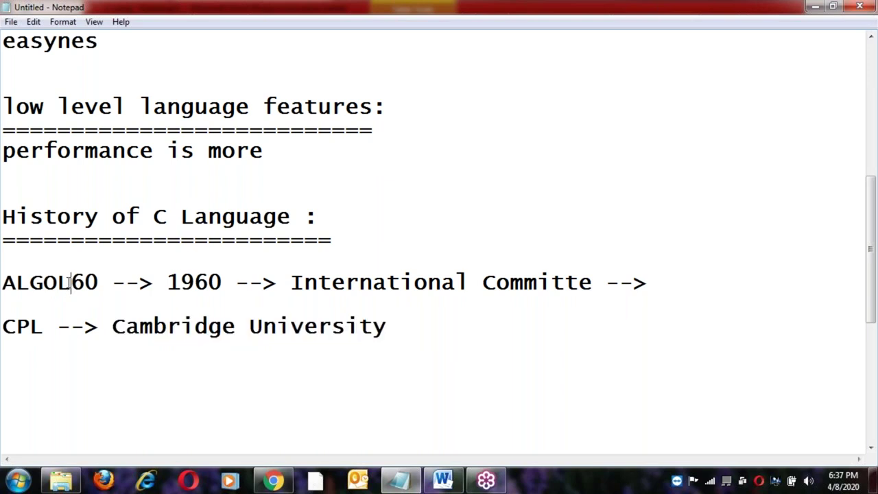
{"action": "left_click", "coordinate": [55, 327]}
{"action": "left_click", "coordinate": [406, 329]}
{"action": "type", "text": "--> 1"}
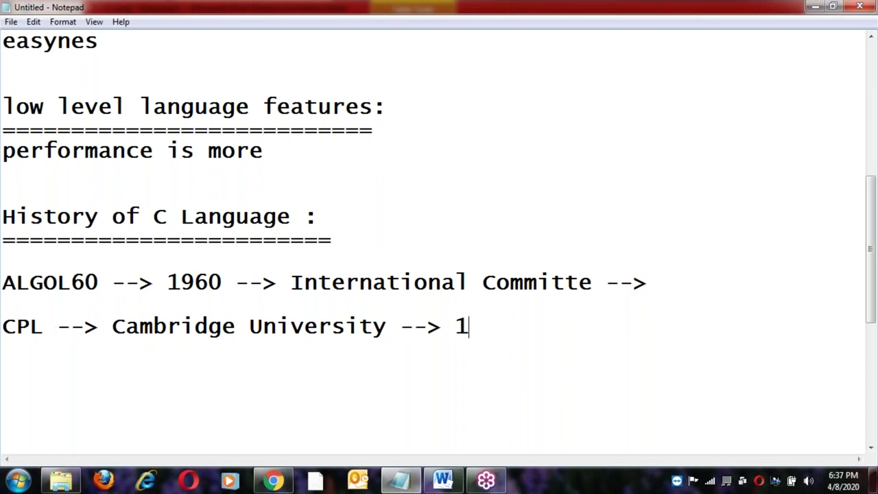
{"action": "type", "text": "963"}
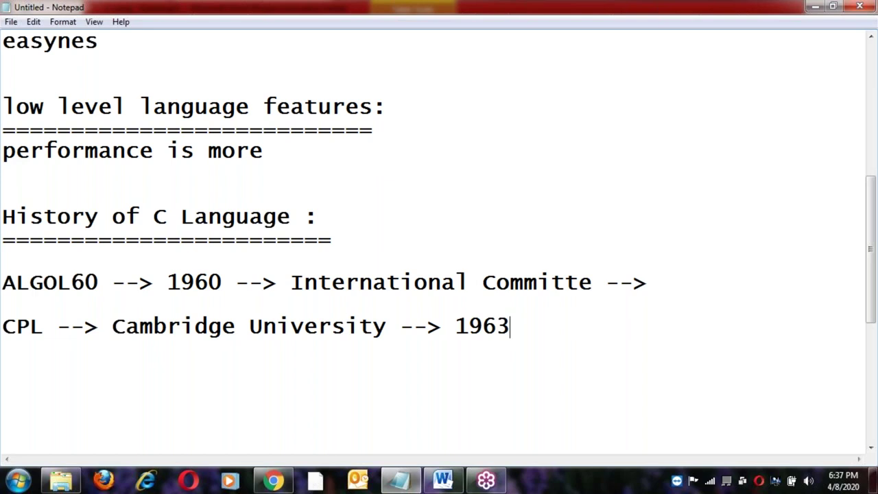
Move '1960' from the middle to the end of the ALGOL60 line, removing the extra arrow.
{"action": "left_click", "coordinate": [168, 282]}
{"action": "left_click", "coordinate": [278, 281], "text": "shift"}
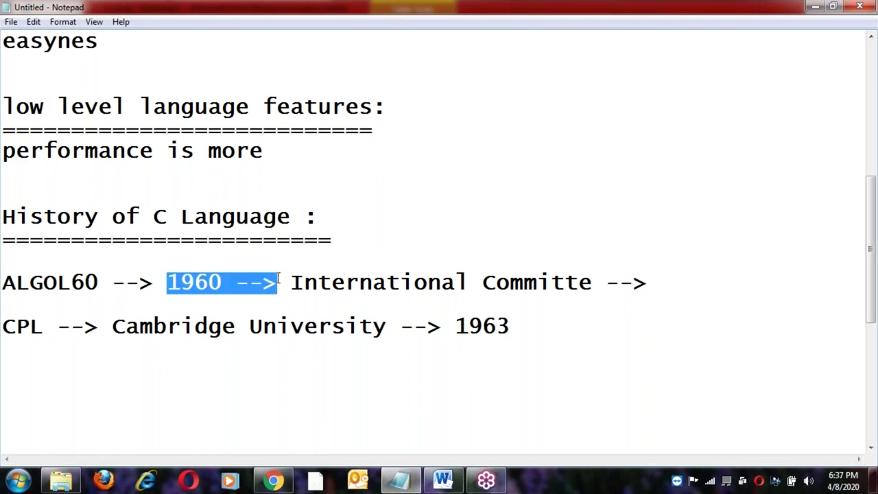
{"action": "key", "text": "ctrl+x"}
{"action": "left_click", "coordinate": [551, 282]}
{"action": "key", "text": "ctrl+v"}
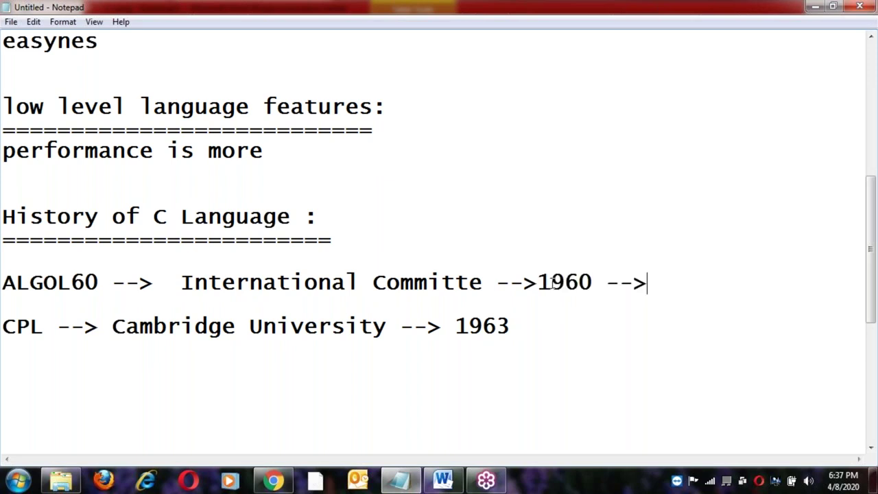
{"action": "key", "text": "BackSpace"}
{"action": "key", "text": "BackSpace"}
{"action": "key", "text": "BackSpace"}
{"action": "key", "text": "BackSpace"}
Review the entries by highlighting ALGOL60, Cambridge University and the space after 1963.
{"action": "double_click", "coordinate": [41, 288]}
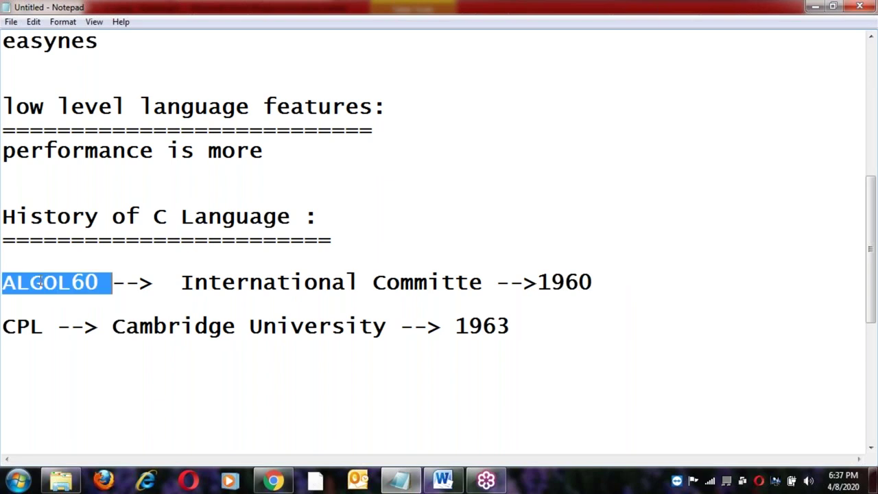
{"action": "left_click", "coordinate": [113, 327]}
{"action": "left_click", "coordinate": [390, 328], "text": "shift"}
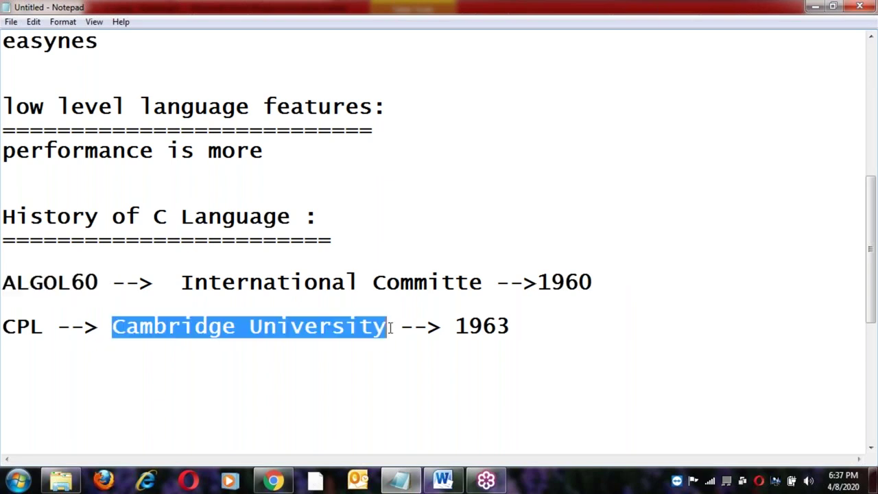
{"action": "left_click", "coordinate": [41, 328]}
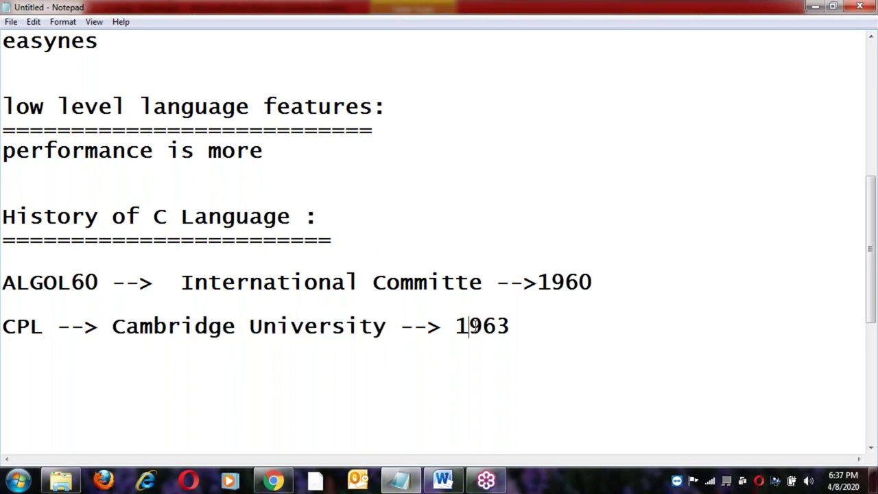
{"action": "left_click_drag", "start_coordinate": [510, 326], "coordinate": [524, 328]}
{"action": "left_click", "coordinate": [43, 328]}
{"action": "left_click", "coordinate": [521, 327]}
Type the BCPL line with its creator, pasted Cambridge University, and the year 1967.
{"action": "key", "text": "Return"}
{"action": "key", "text": "Return"}
{"action": "type", "text": "B"}
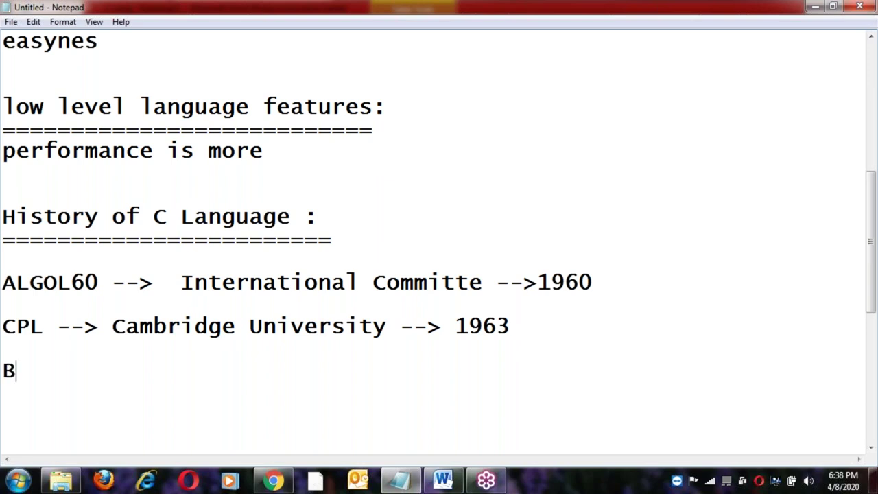
{"action": "type", "text": "CPL -->"}
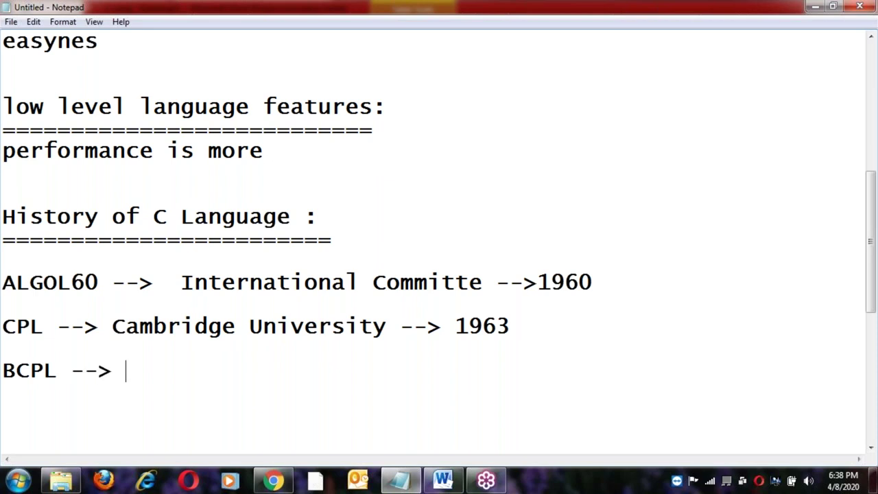
{"action": "type", "text": " Martin"}
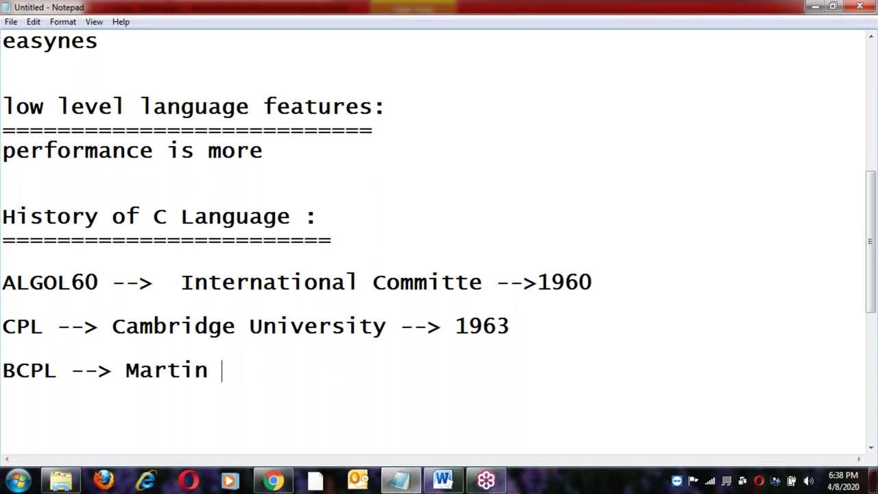
{"action": "type", "text": "Richa"}
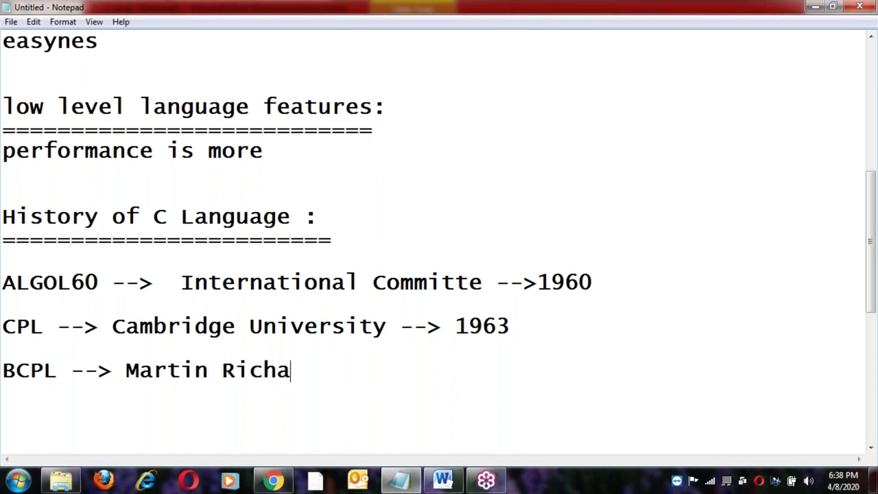
{"action": "type", "text": "rds at"}
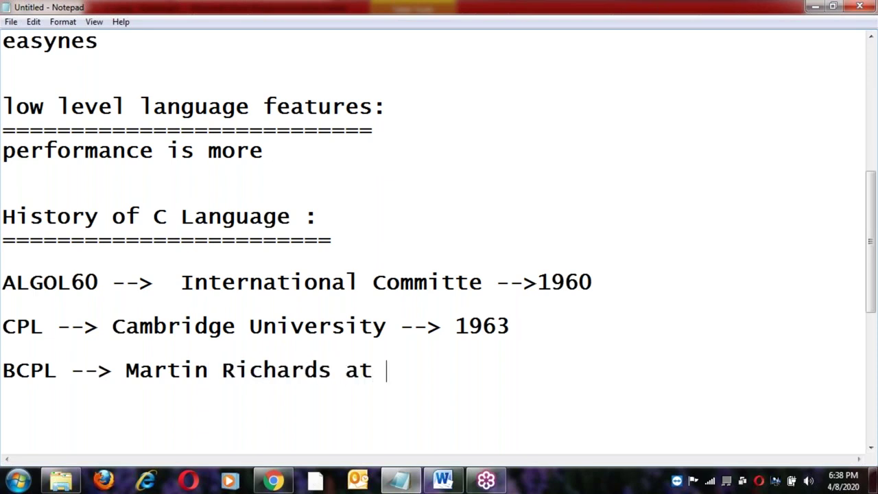
{"action": "left_click", "coordinate": [111, 325]}
{"action": "left_click", "coordinate": [390, 324], "text": "shift"}
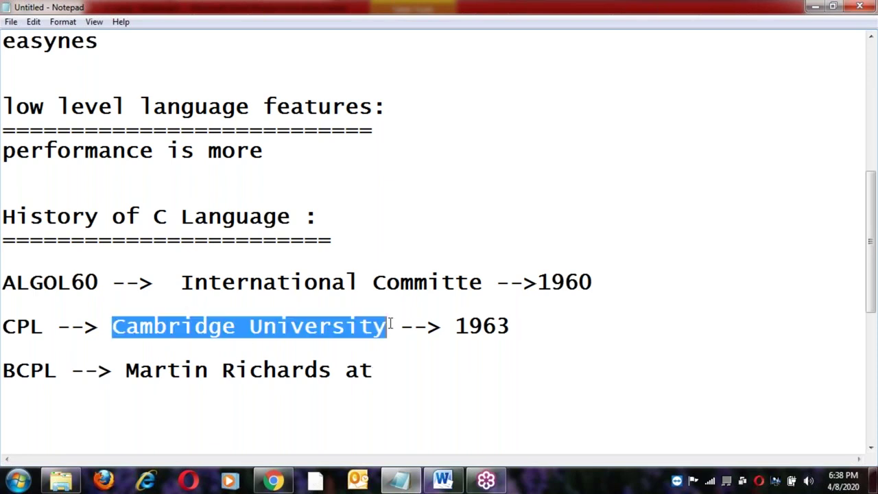
{"action": "left_click", "coordinate": [388, 363]}
{"action": "key", "text": "ctrl+v"}
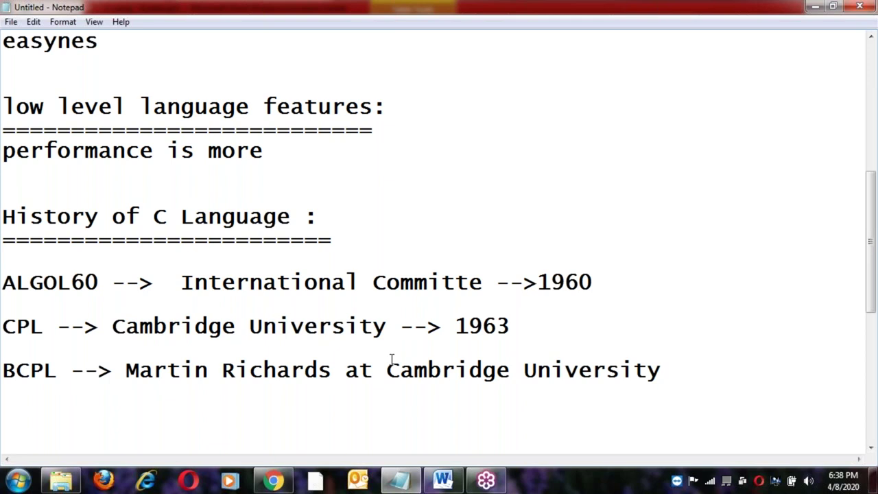
{"action": "type", "text": "--> 967"}
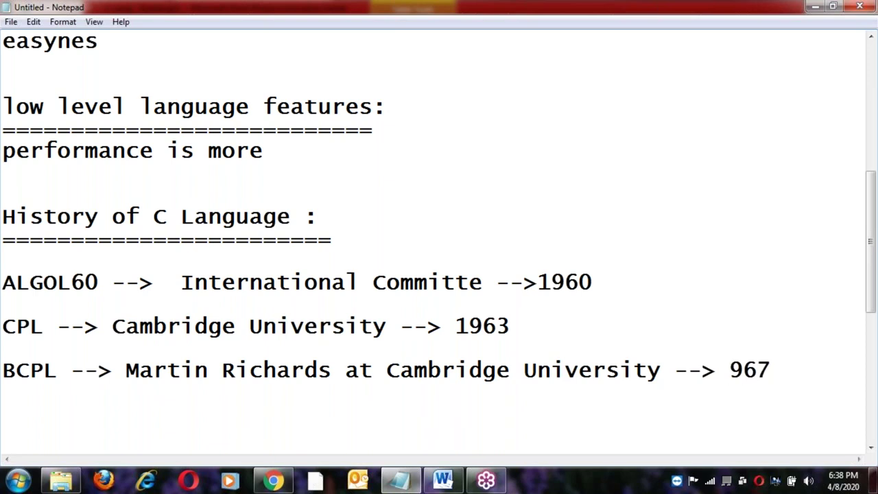
{"action": "left_click", "coordinate": [730, 370]}
{"action": "type", "text": "1"}
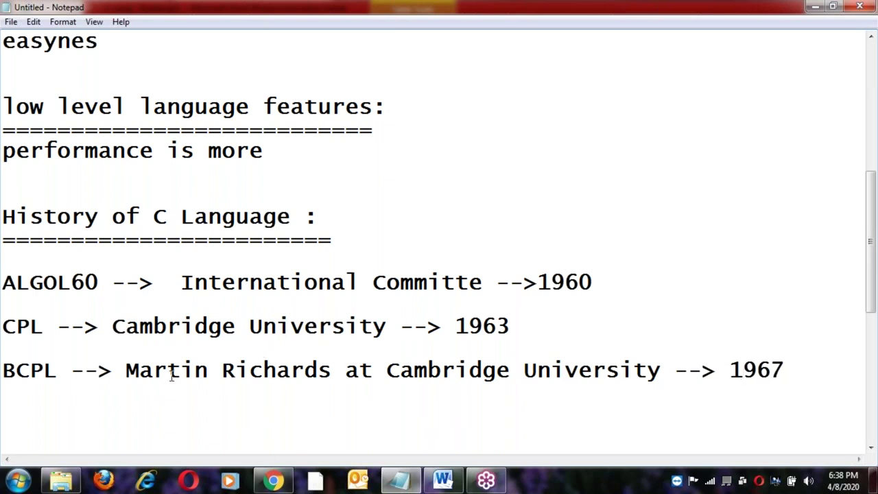
Review the BCPL line by highlighting its creator's name and the CPL and BCPL names.
{"action": "left_click", "coordinate": [127, 370]}
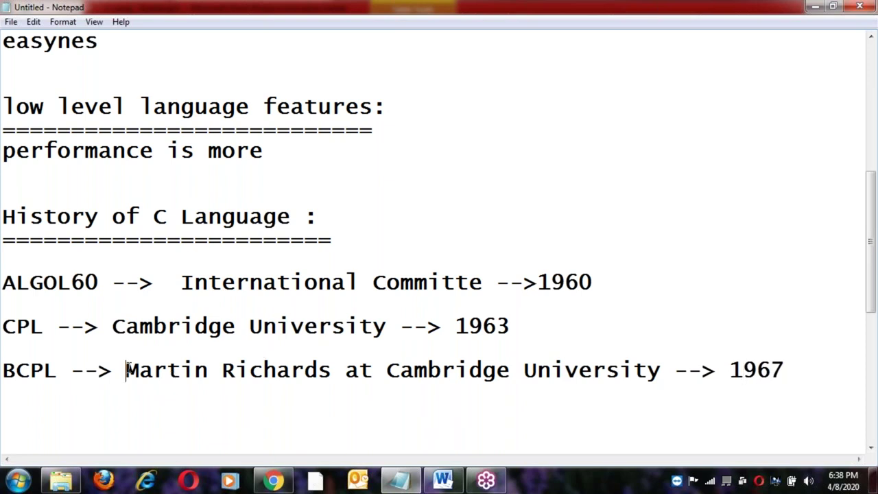
{"action": "left_click", "coordinate": [331, 370], "text": "shift"}
{"action": "left_click", "coordinate": [468, 370]}
{"action": "left_click", "coordinate": [317, 371]}
{"action": "left_click", "coordinate": [127, 370]}
{"action": "left_click", "coordinate": [332, 370], "text": "shift"}
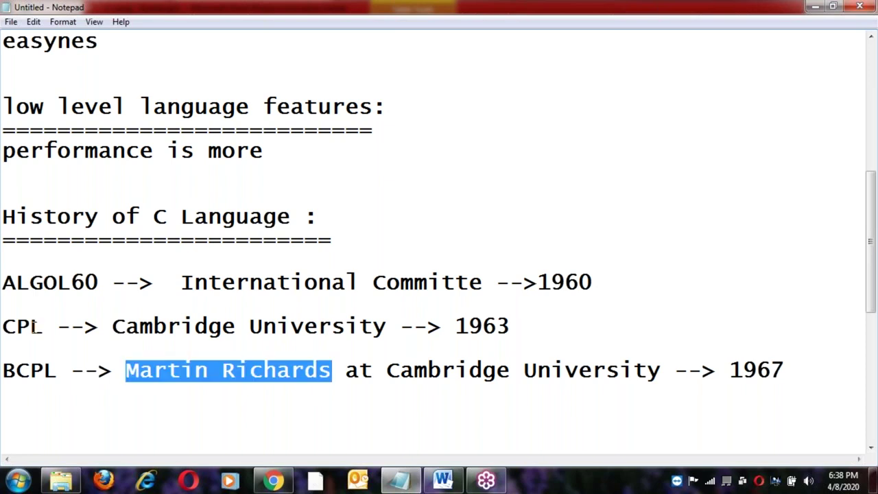
{"action": "double_click", "coordinate": [34, 327]}
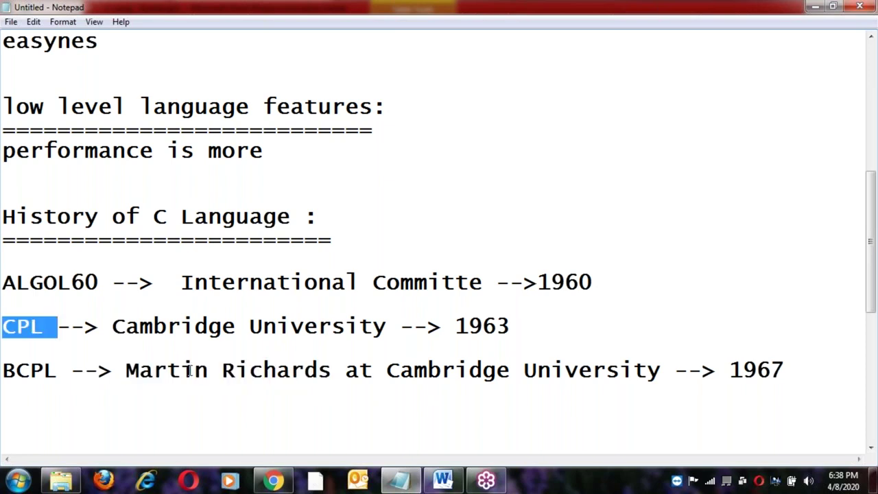
{"action": "left_click", "coordinate": [126, 370]}
{"action": "left_click", "coordinate": [332, 371], "text": "shift"}
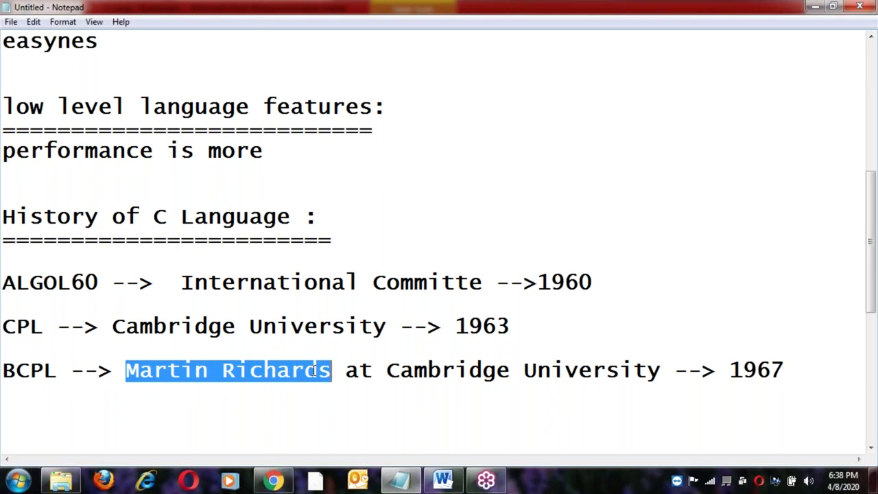
{"action": "double_click", "coordinate": [35, 328]}
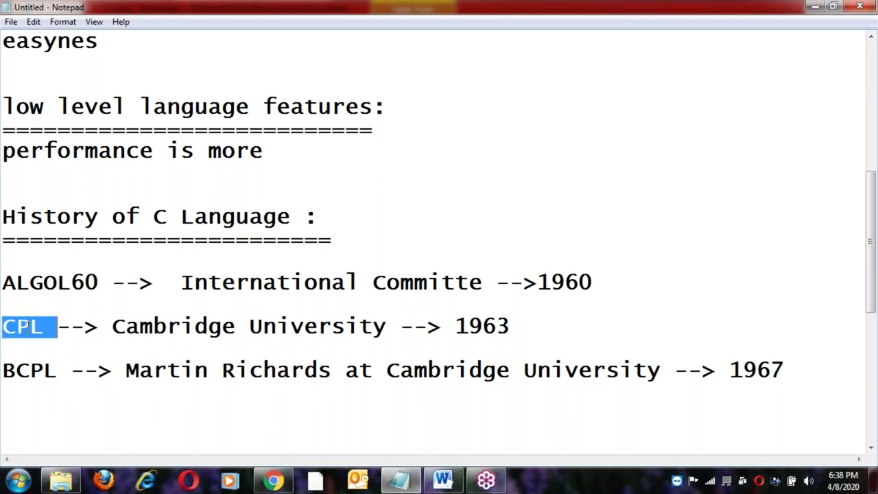
{"action": "double_click", "coordinate": [33, 371]}
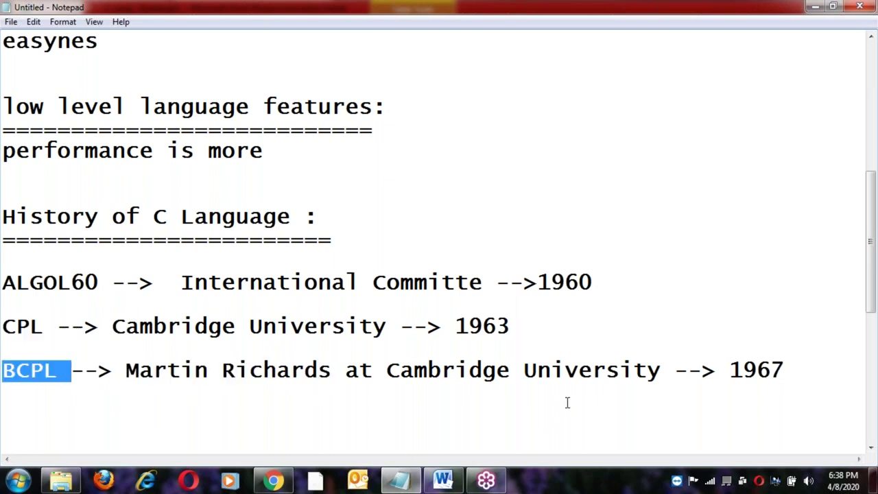
{"action": "left_click", "coordinate": [790, 369]}
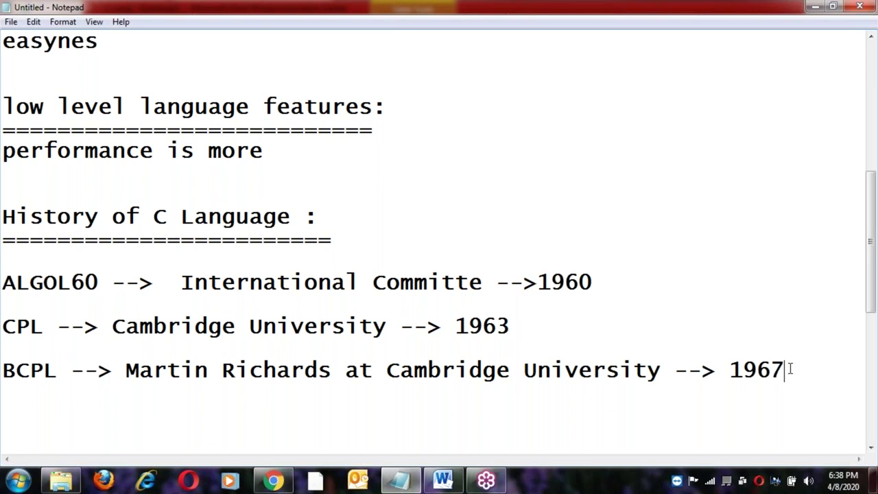
{"action": "key", "text": "Return"}
Type the B line crediting its two creators at AT & T Bell labs, dated 1970.
{"action": "type", "text": "B -->"}
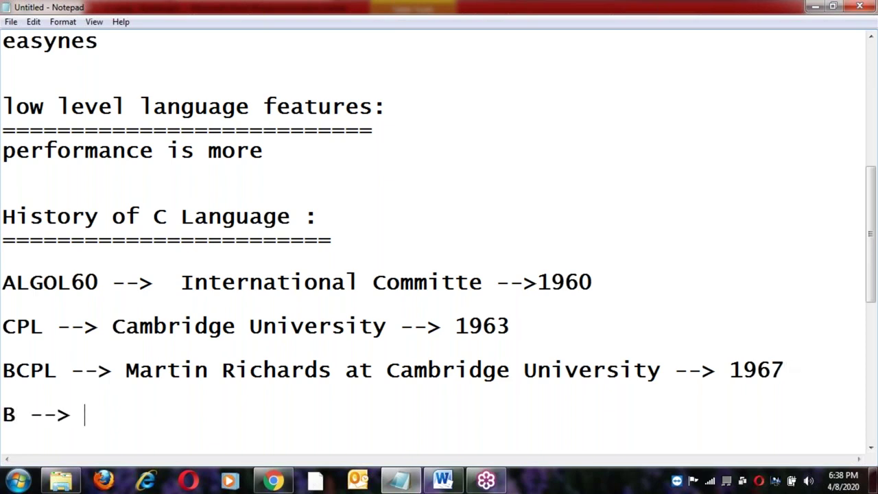
{"action": "type", "text": " Ken Thomson and "}
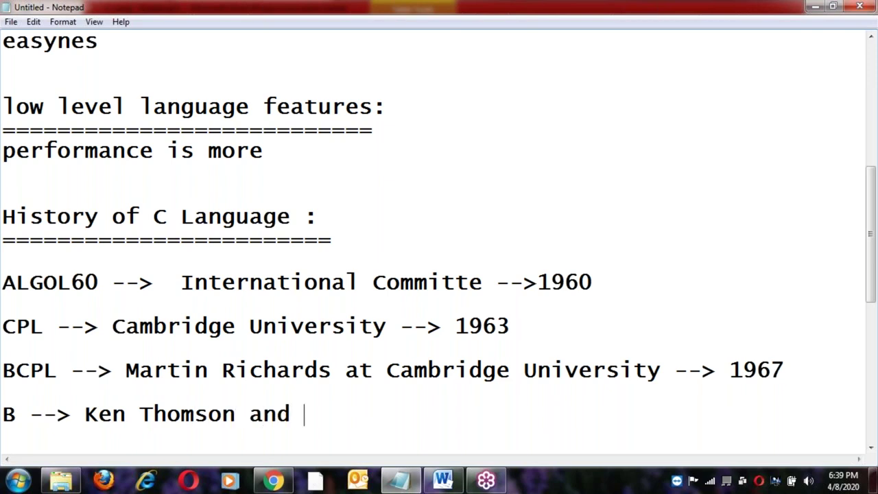
{"action": "type", "text": "Denni"}
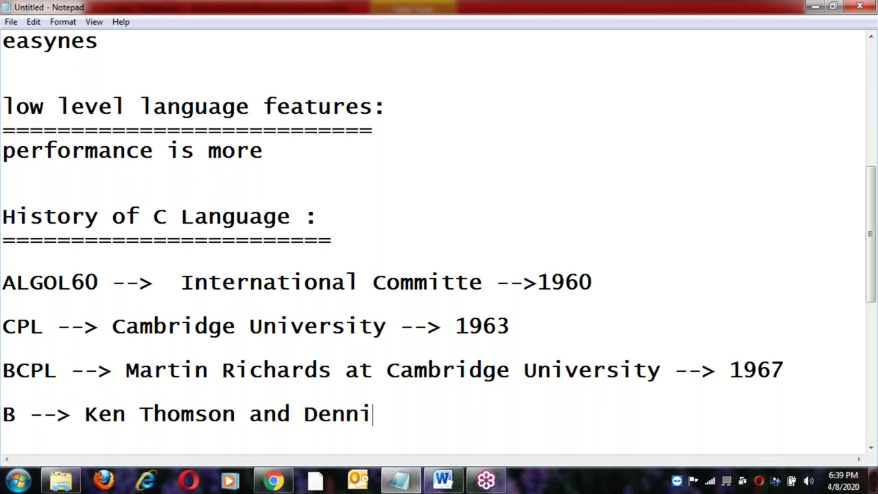
{"action": "type", "text": "s Rit"}
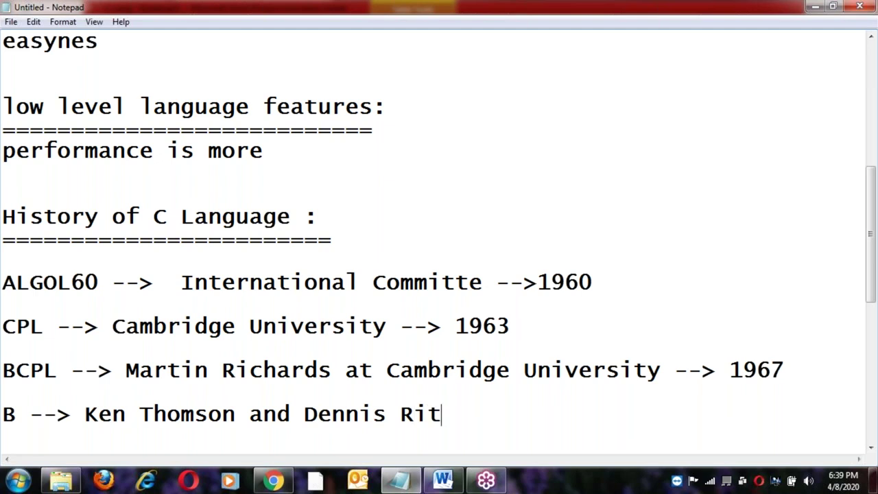
{"action": "type", "text": "chie "}
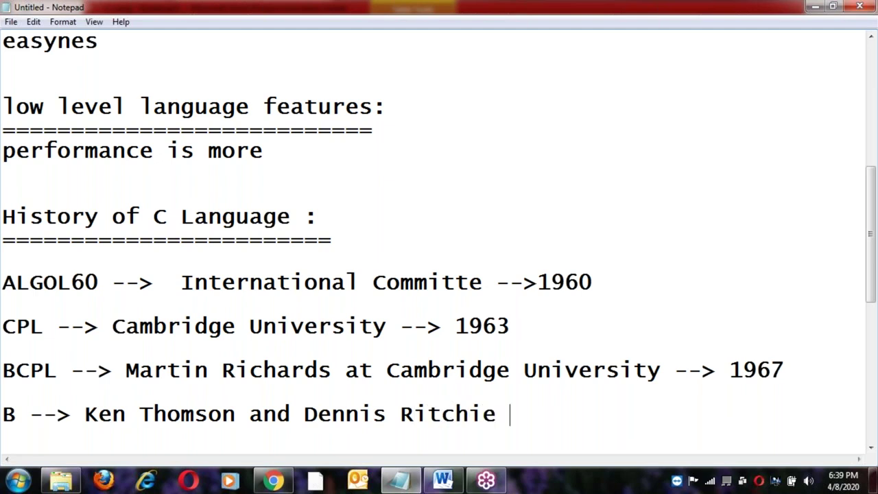
{"action": "type", "text": "at AT & "}
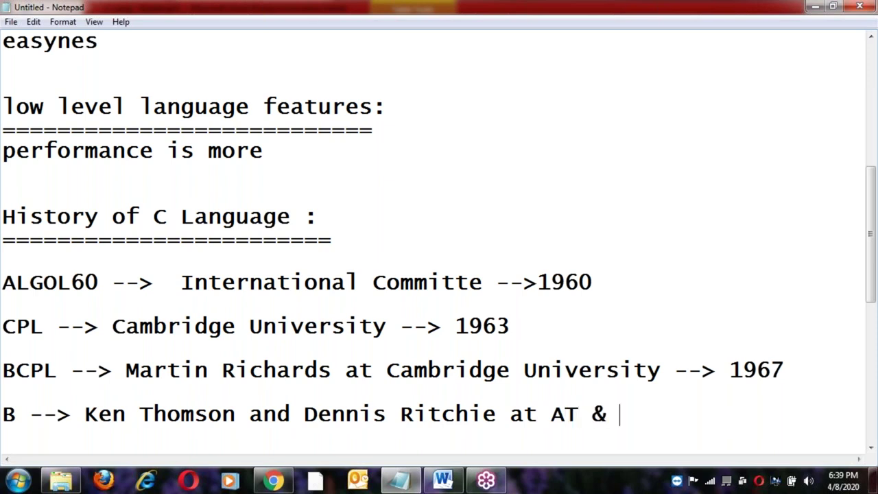
{"action": "type", "text": "T Bell "}
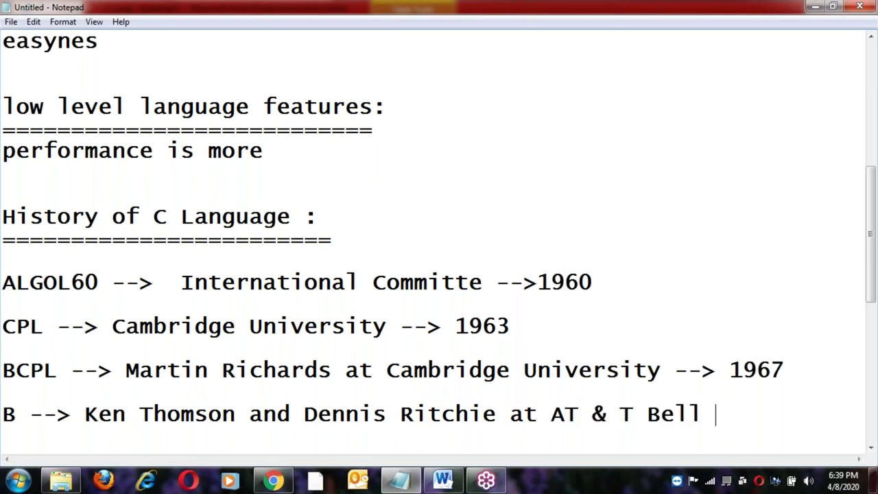
{"action": "type", "text": "labs -"}
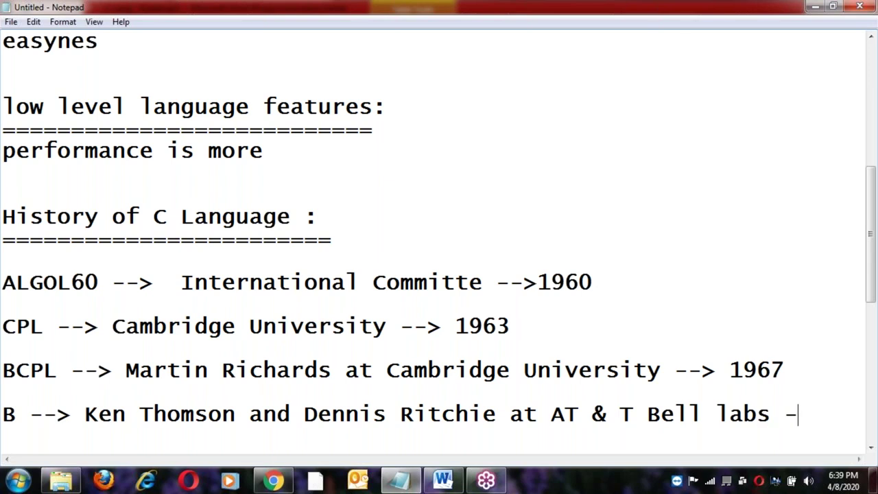
{"action": "type", "text": "-> 1970"}
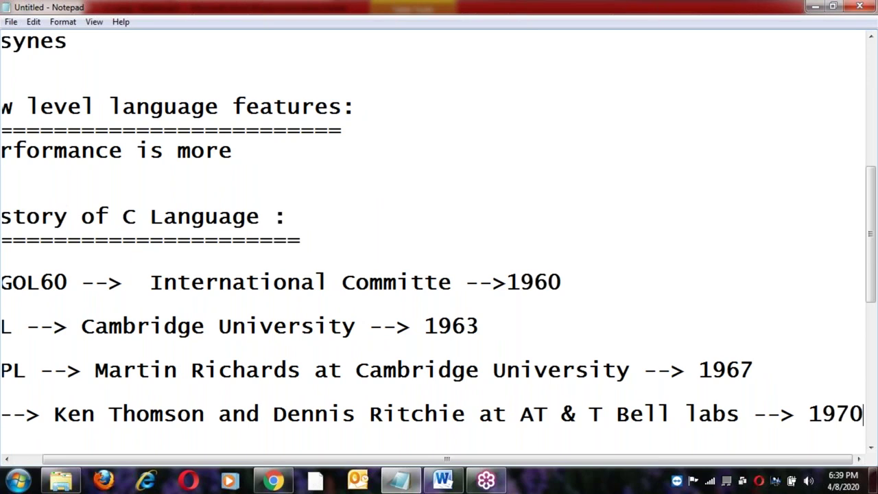
{"action": "key", "text": "Home"}
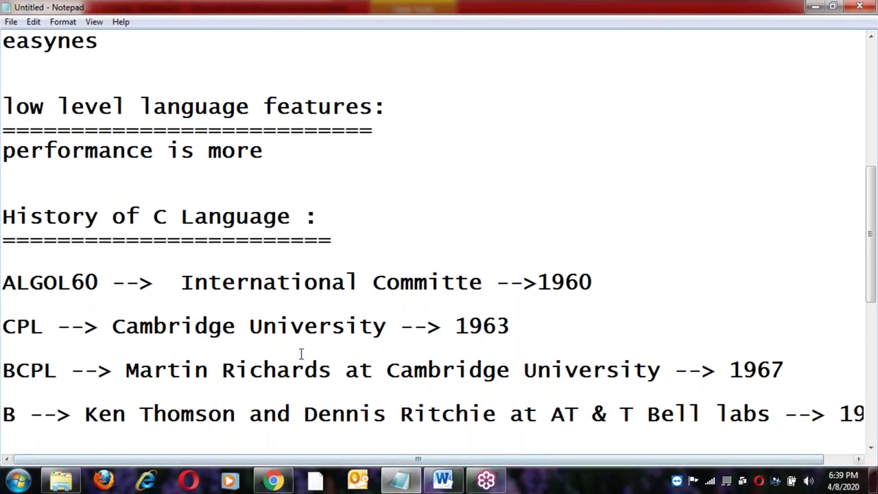
{"action": "left_click", "coordinate": [85, 414]}
{"action": "left_click", "coordinate": [498, 415], "text": "shift"}
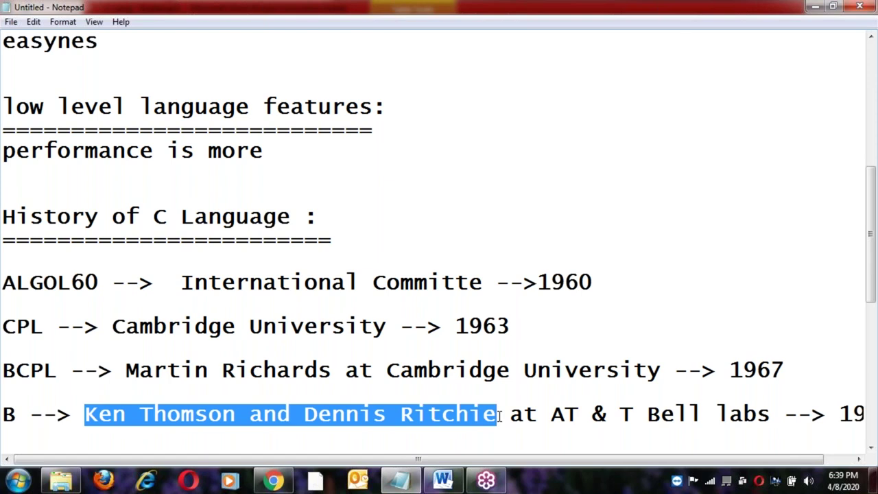
{"action": "left_click", "coordinate": [551, 414]}
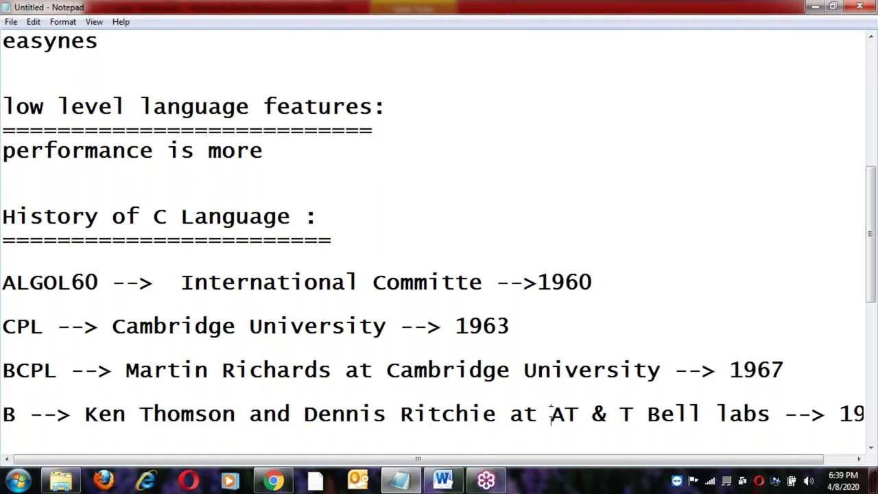
{"action": "left_click", "coordinate": [775, 414], "text": "shift"}
{"action": "left_click", "coordinate": [776, 414]}
{"action": "left_click", "coordinate": [551, 414]}
{"action": "left_click", "coordinate": [85, 414]}
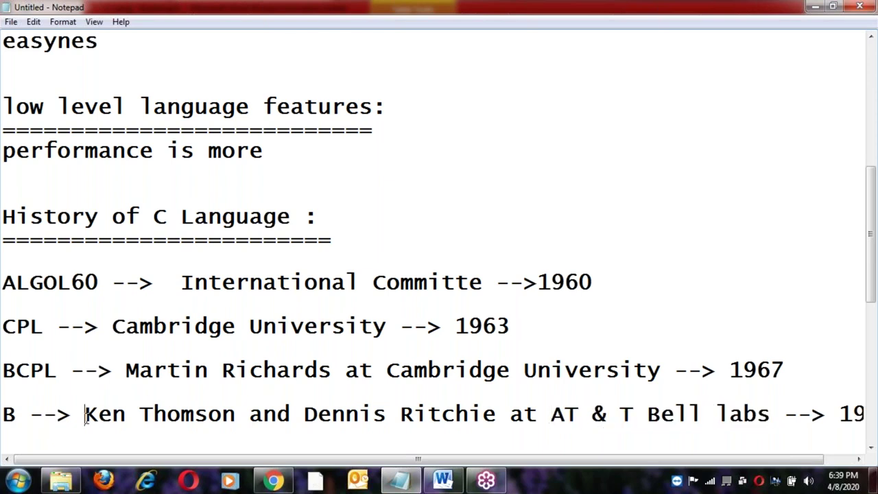
{"action": "left_click", "coordinate": [498, 412], "text": "shift"}
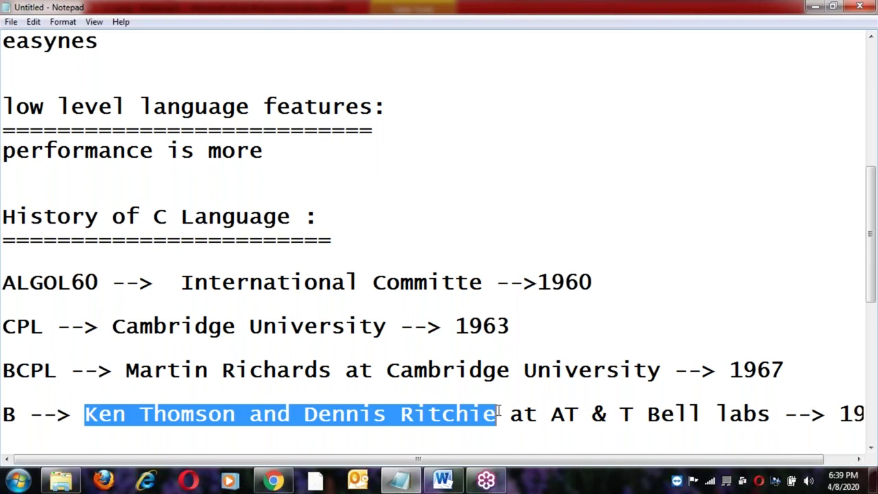
{"action": "left_click", "coordinate": [551, 414]}
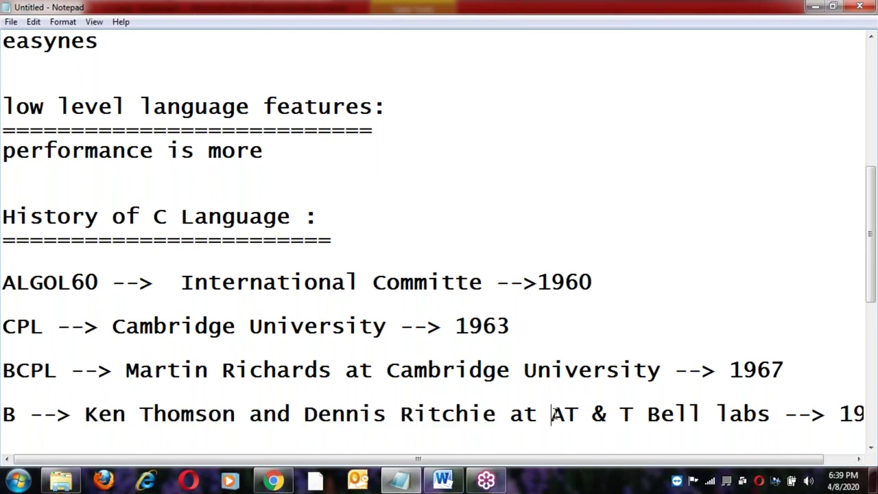
{"action": "left_click", "coordinate": [772, 415], "text": "shift"}
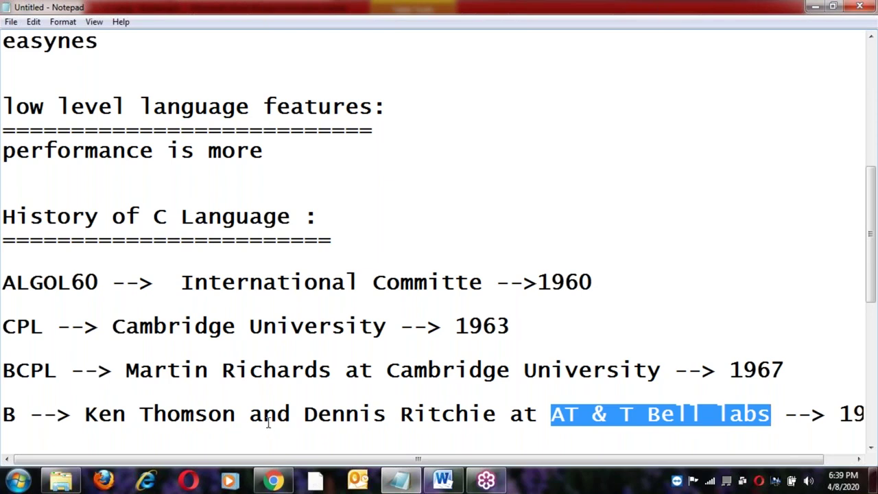
{"action": "left_click", "coordinate": [78, 414]}
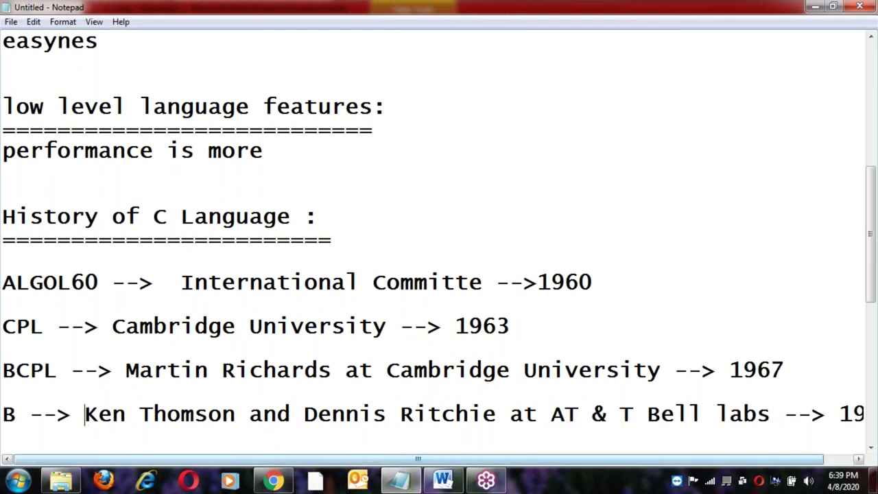
{"action": "left_click", "coordinate": [491, 417], "text": "shift"}
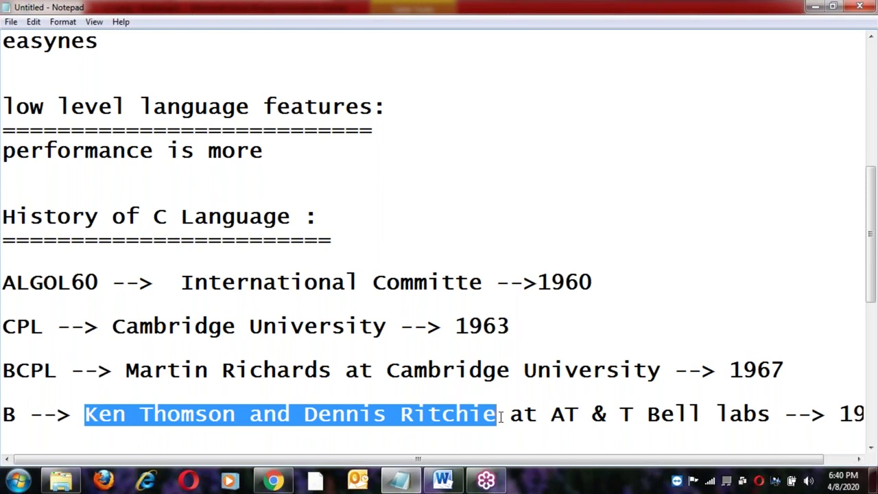
{"action": "double_click", "coordinate": [39, 370]}
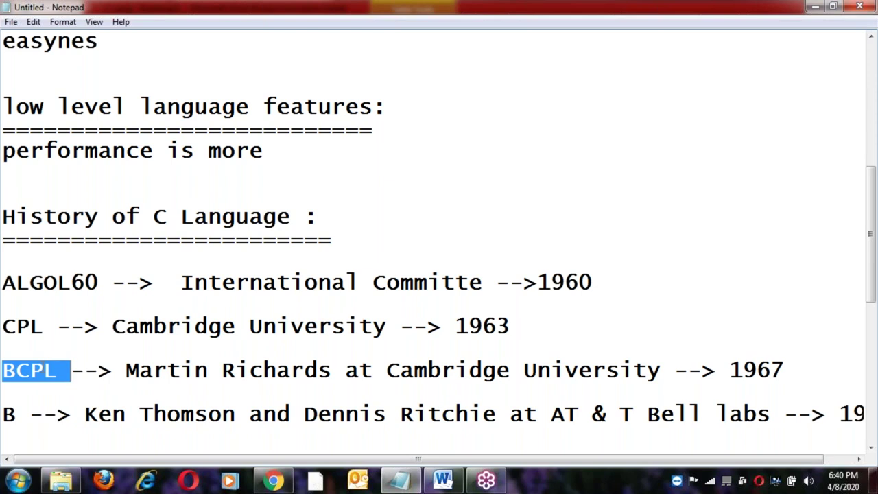
{"action": "left_click", "coordinate": [19, 419]}
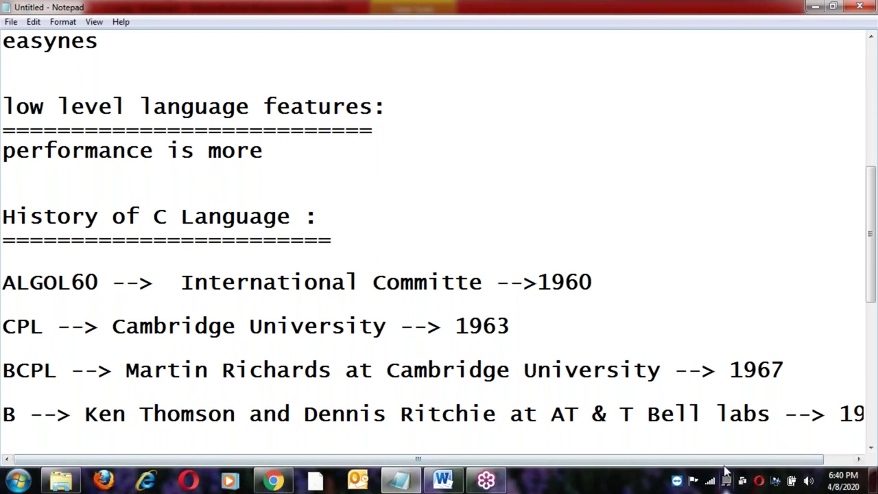
{"action": "left_click_drag", "start_coordinate": [733, 459], "coordinate": [579, 469]}
{"action": "left_click", "coordinate": [343, 238]}
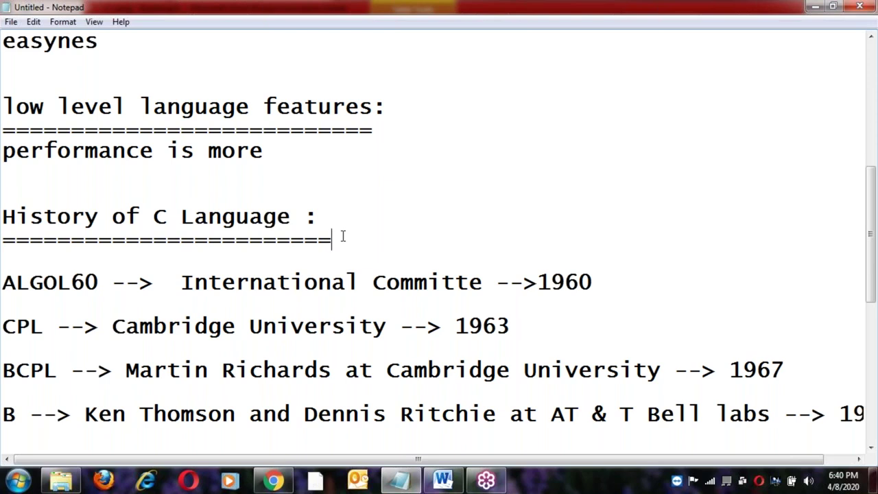
Highlight International Committee, ALGOL60 and 1960 on the ALGOL60 line to point them out.
{"action": "left_click", "coordinate": [181, 283]}
{"action": "left_click", "coordinate": [486, 285], "text": "shift"}
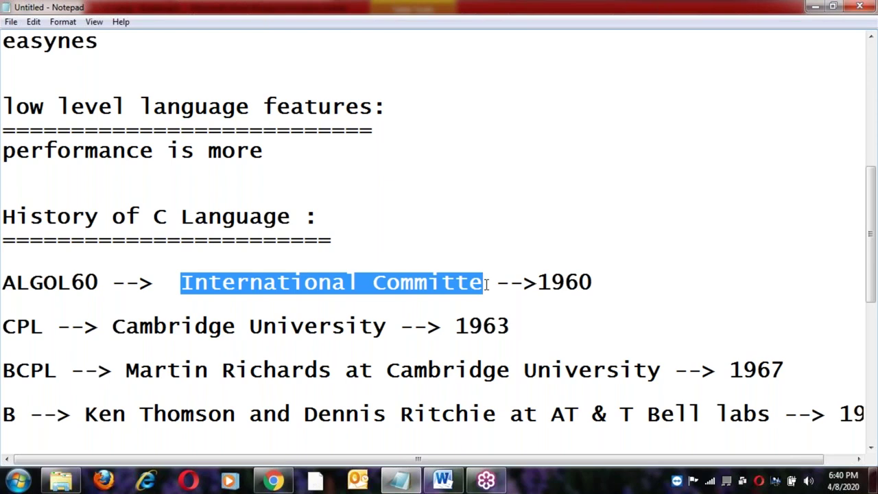
{"action": "left_click", "coordinate": [486, 285]}
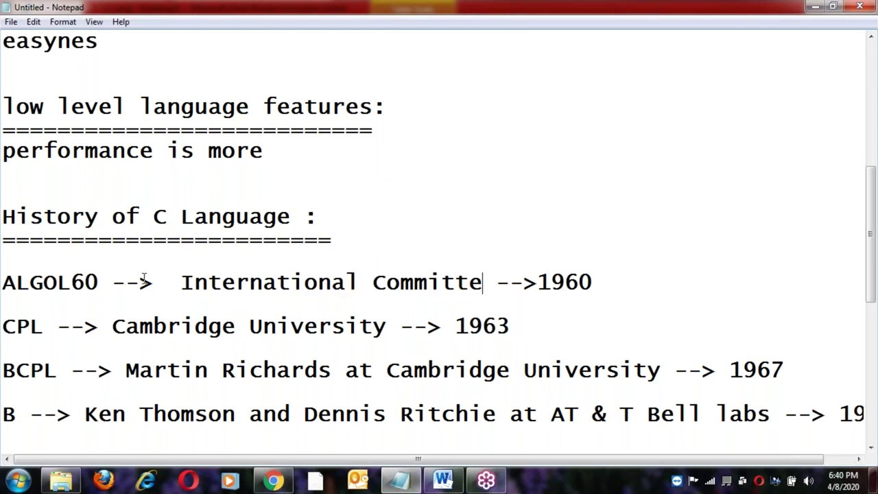
{"action": "double_click", "coordinate": [78, 281]}
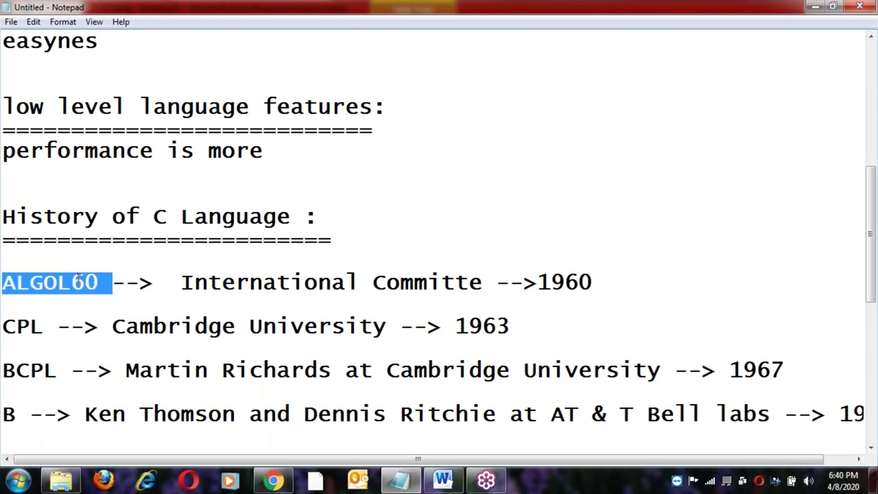
{"action": "left_click", "coordinate": [77, 282]}
{"action": "left_click", "coordinate": [537, 282]}
{"action": "double_click", "coordinate": [594, 283]}
{"action": "left_click", "coordinate": [603, 283]}
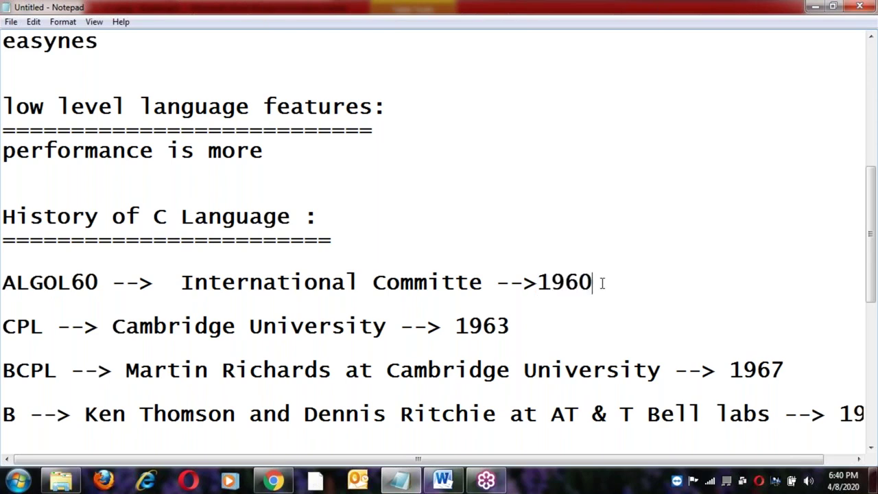
{"action": "key", "text": "shift+Home"}
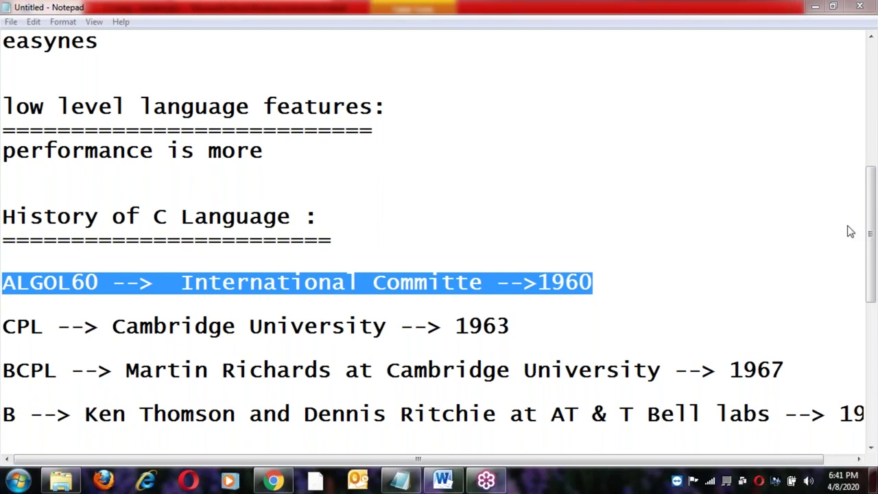
{"action": "left_click", "coordinate": [441, 321]}
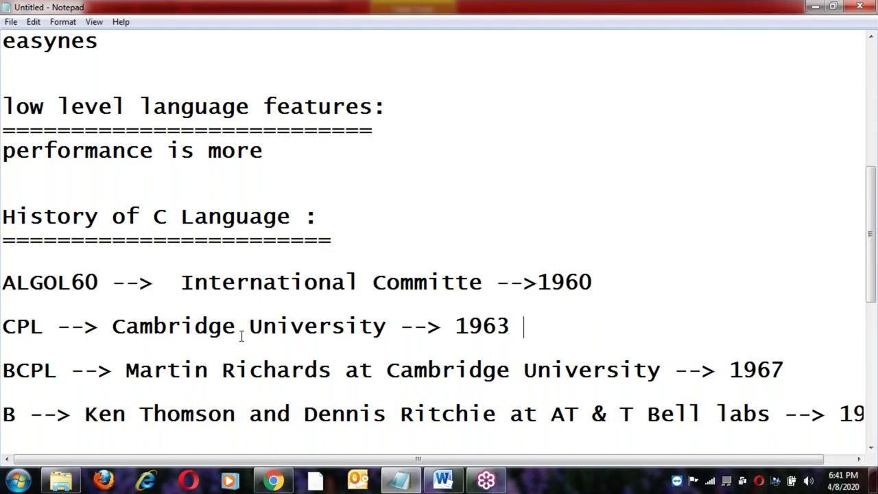
{"action": "double_click", "coordinate": [69, 284]}
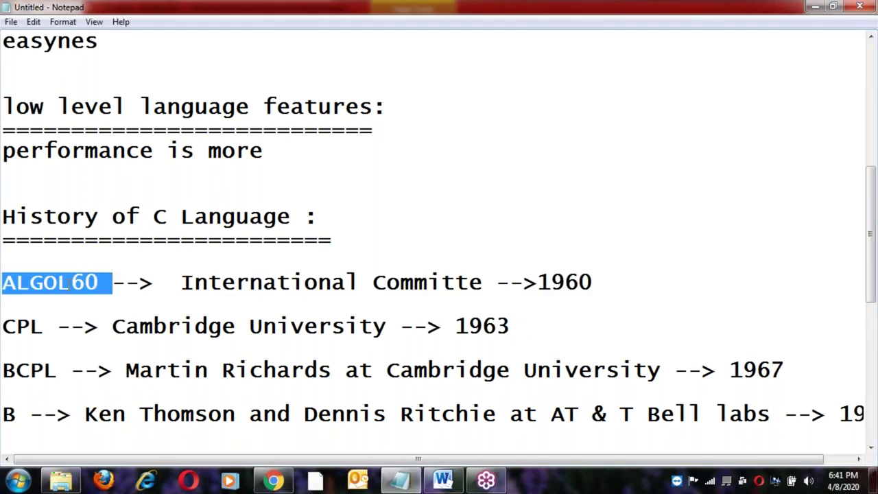
{"action": "left_click", "coordinate": [70, 284]}
Highlight Cambridge University, CPL and the year 1963 on the CPL line.
{"action": "left_click", "coordinate": [112, 326]}
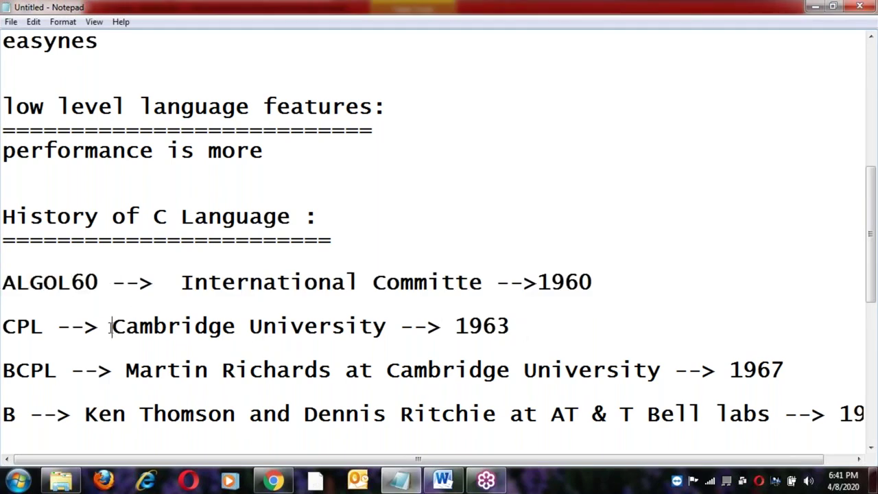
{"action": "left_click", "coordinate": [388, 327], "text": "shift"}
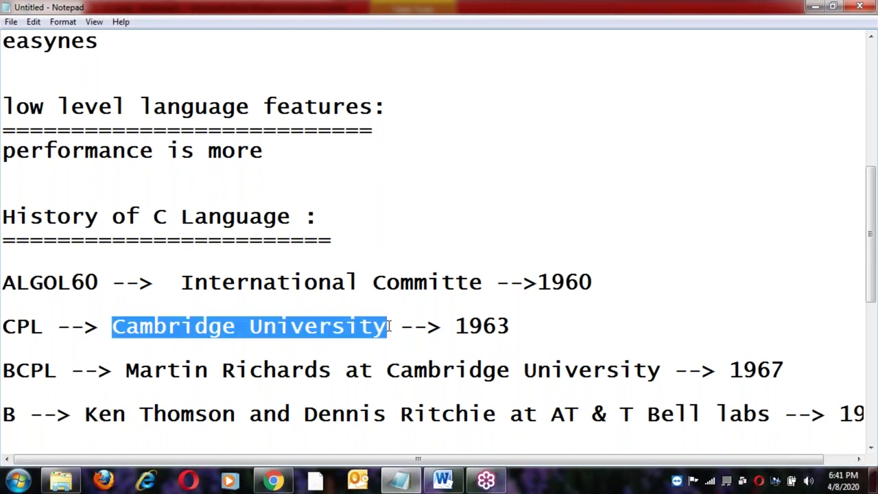
{"action": "double_click", "coordinate": [63, 282]}
{"action": "left_click", "coordinate": [112, 325]}
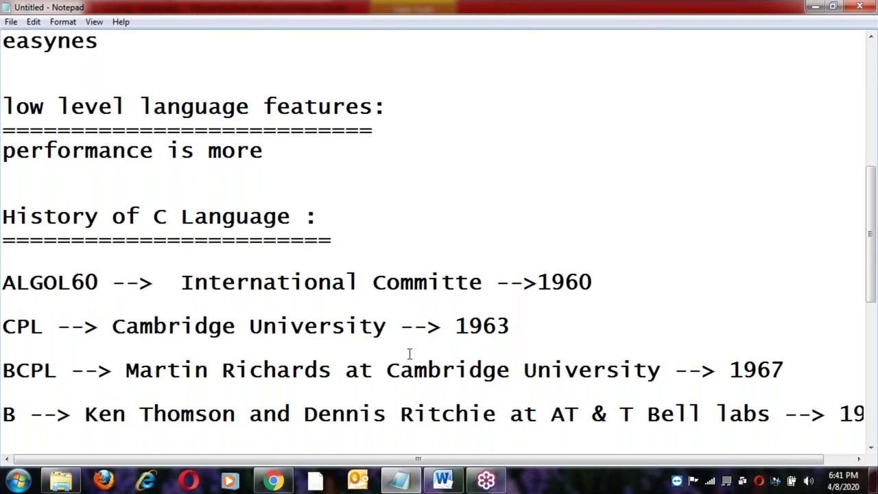
{"action": "left_click", "coordinate": [394, 333], "text": "shift"}
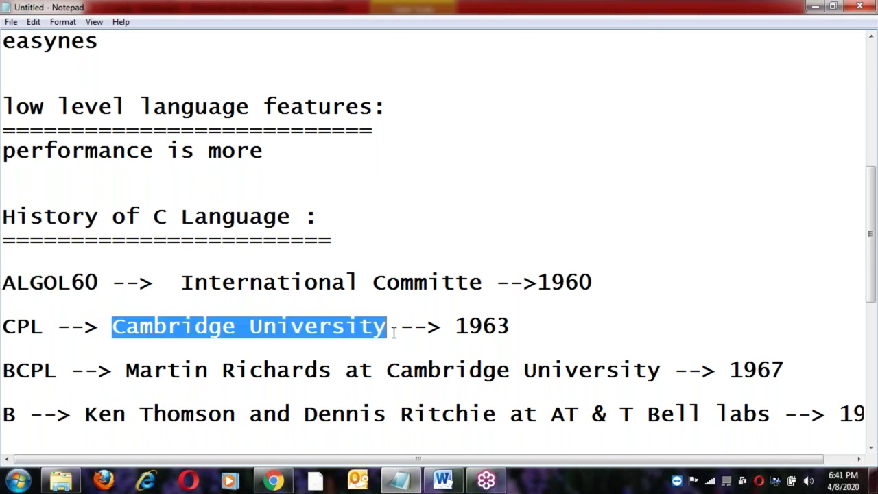
{"action": "double_click", "coordinate": [26, 327]}
{"action": "left_click_drag", "start_coordinate": [456, 326], "coordinate": [515, 327]}
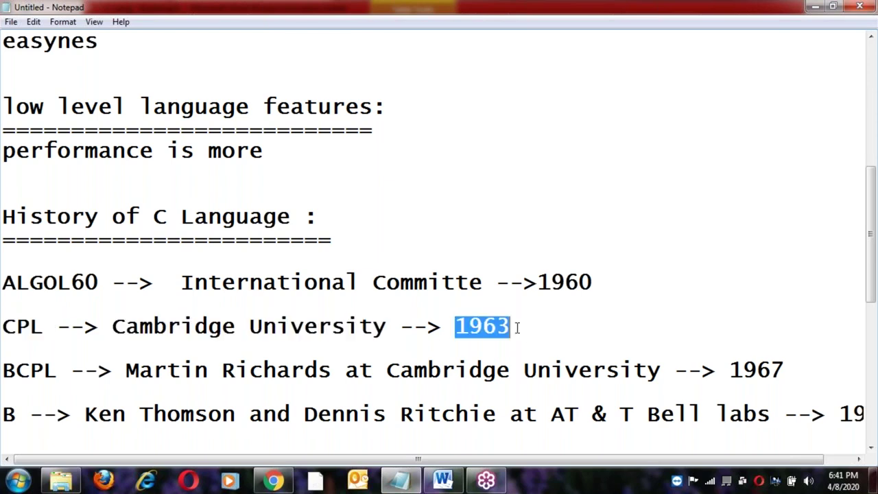
{"action": "double_click", "coordinate": [42, 327]}
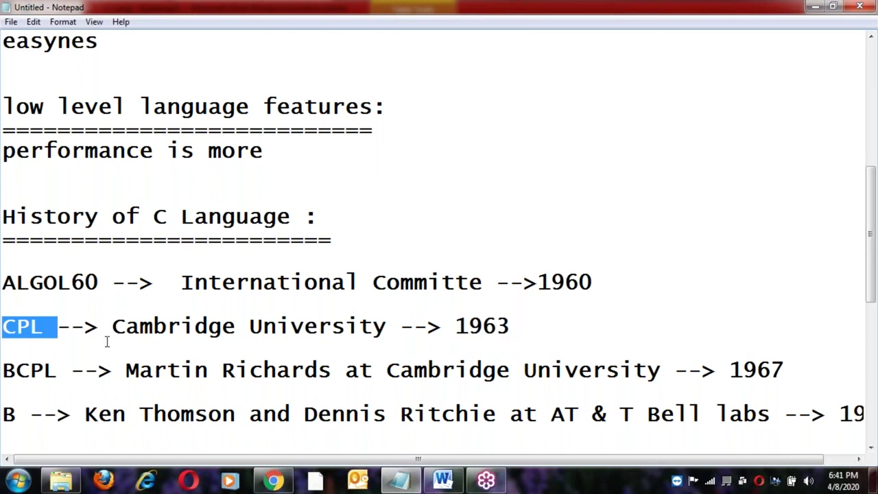
Highlight the BCPL creator's name and Cambridge University on the BCPL line.
{"action": "scroll", "coordinate": [108, 341], "scroll_direction": "down", "scroll_amount": 1}
{"action": "left_click_drag", "start_coordinate": [154, 304], "coordinate": [166, 305]}
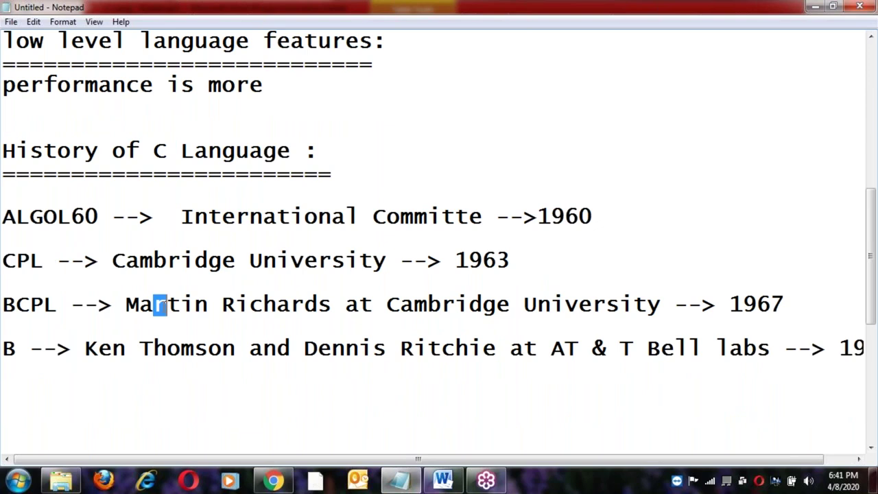
{"action": "left_click", "coordinate": [6, 261]}
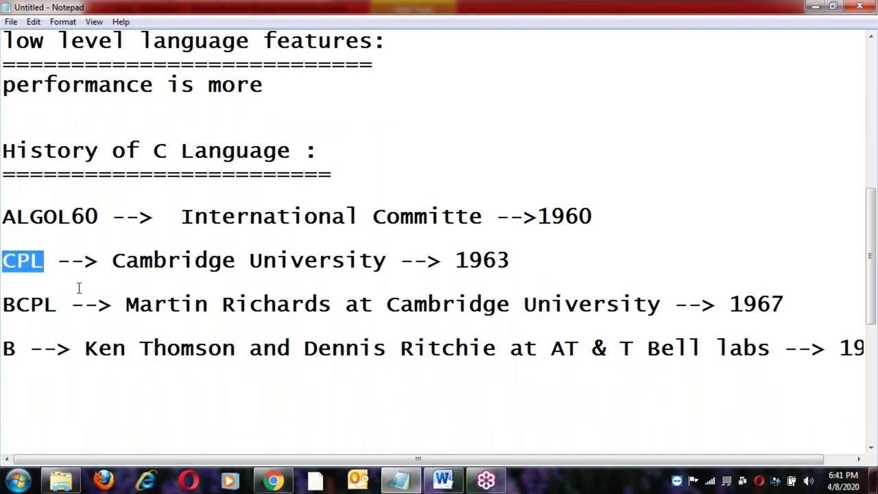
{"action": "left_click", "coordinate": [125, 303]}
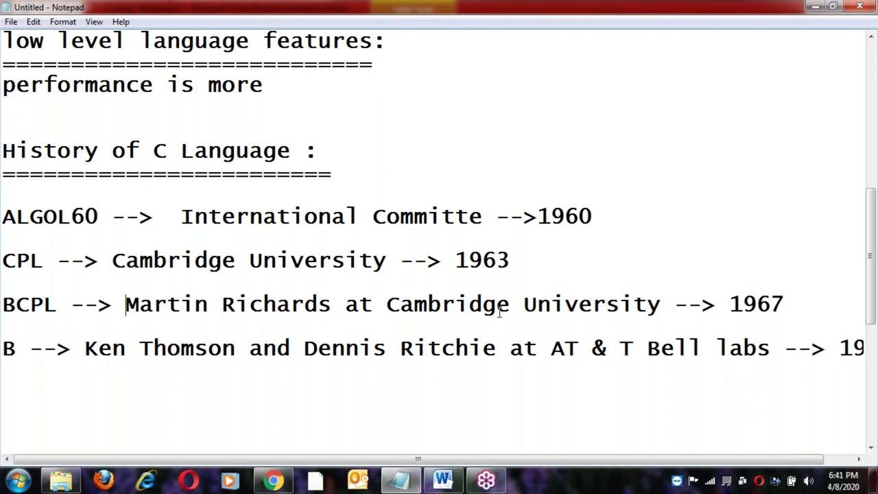
{"action": "left_click", "coordinate": [666, 307], "text": "shift"}
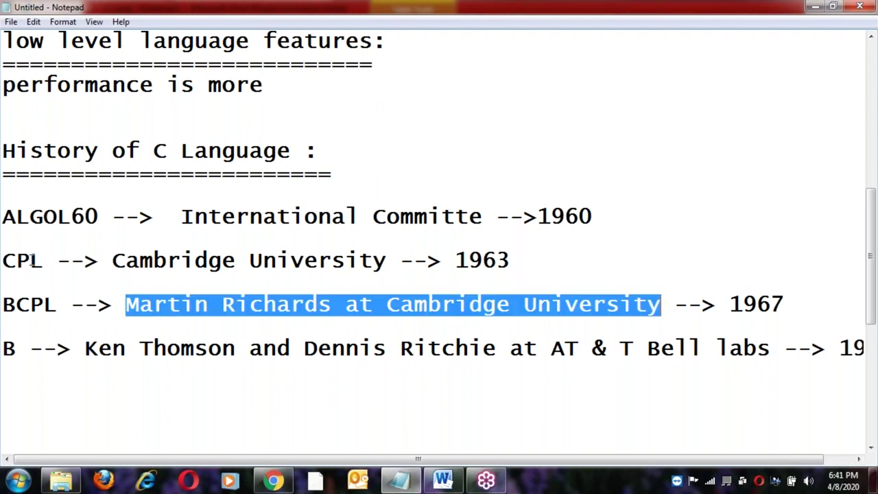
{"action": "key", "text": "Left"}
{"action": "left_click", "coordinate": [335, 304], "text": "shift"}
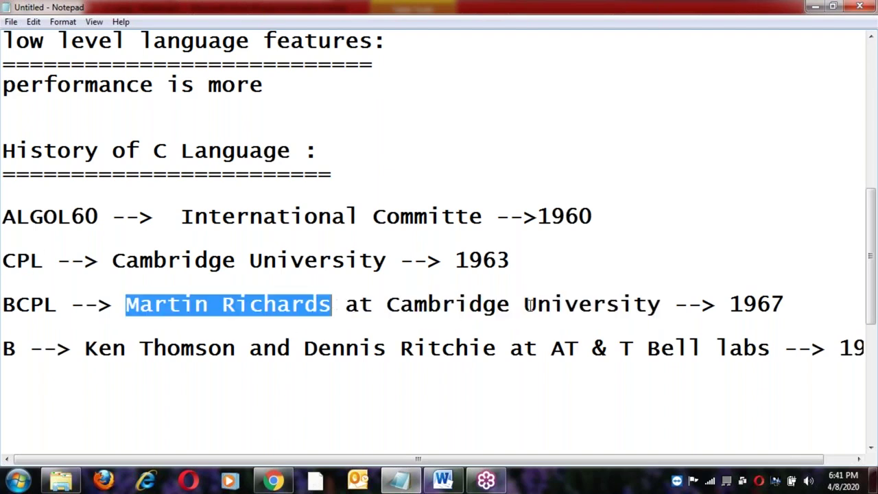
{"action": "left_click", "coordinate": [662, 304], "text": "shift"}
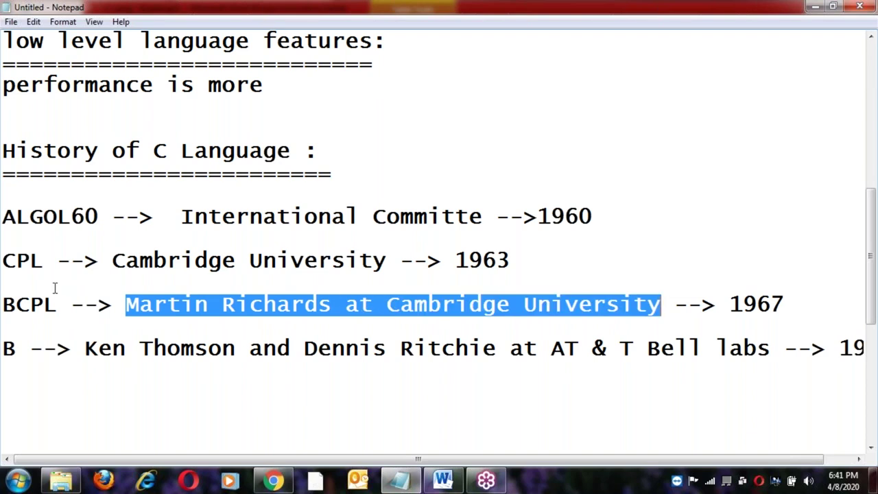
Highlight the words CPL and BCPL to compare the two languages.
{"action": "double_click", "coordinate": [24, 264]}
{"action": "left_click", "coordinate": [6, 308]}
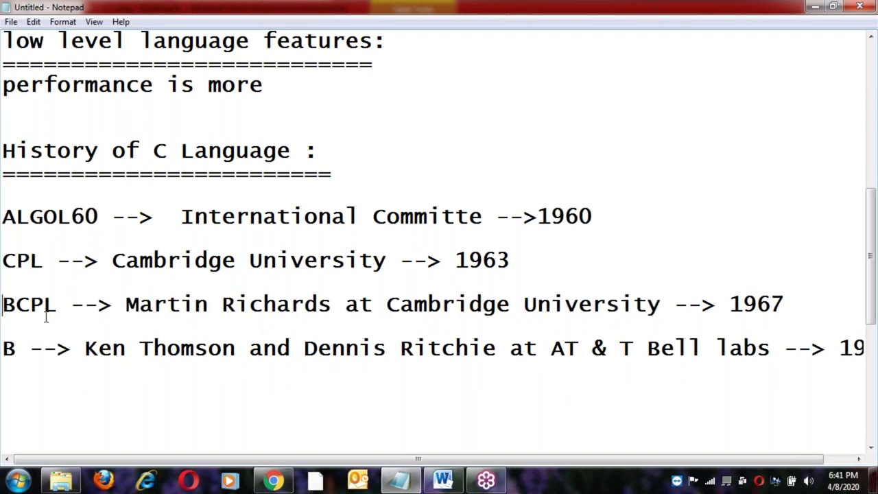
{"action": "left_click", "coordinate": [64, 304], "text": "shift"}
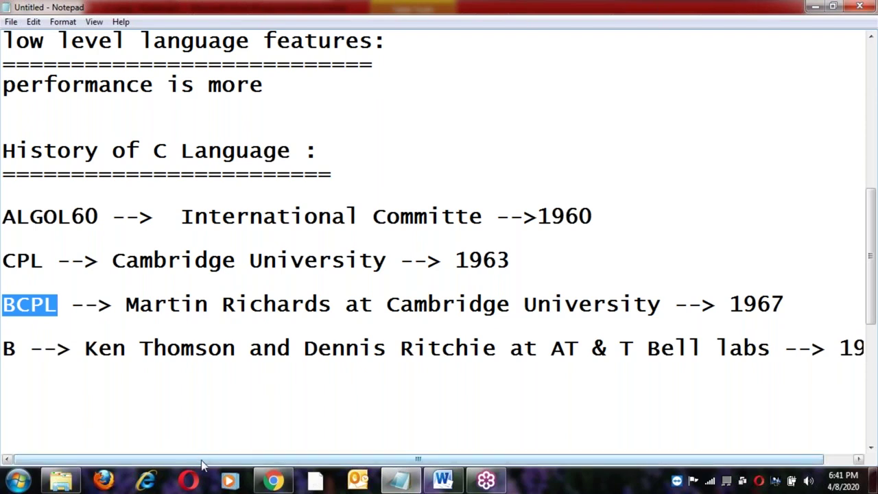
{"action": "left_click_drag", "start_coordinate": [202, 464], "coordinate": [233, 465]}
{"action": "left_click", "coordinate": [437, 296]}
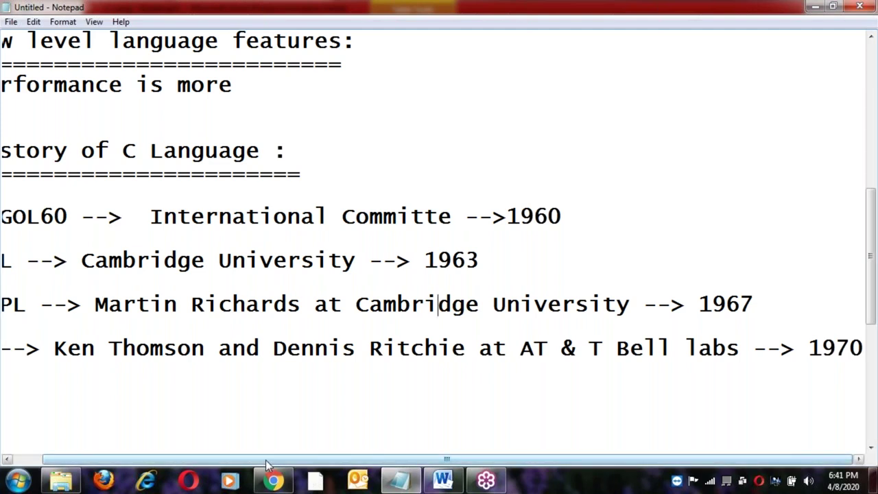
{"action": "left_click_drag", "start_coordinate": [267, 464], "coordinate": [237, 464]}
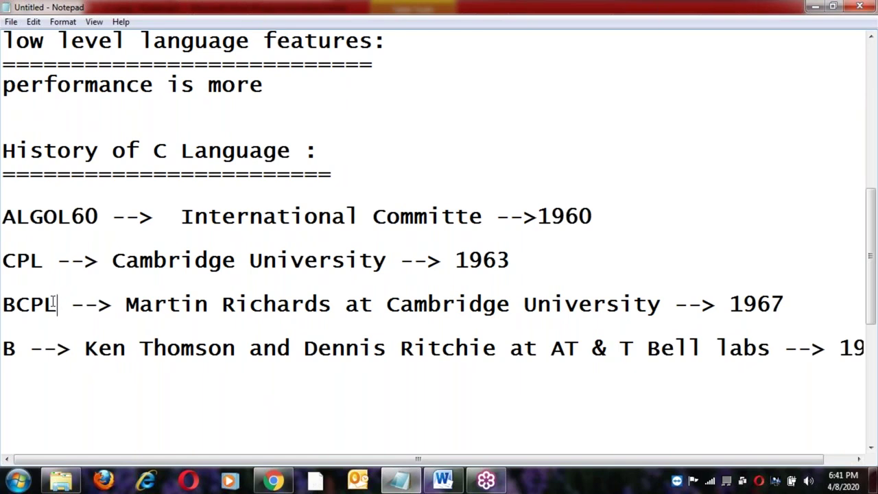
Point out the creators' names on the B line alongside BCPL.
{"action": "left_click", "coordinate": [157, 320]}
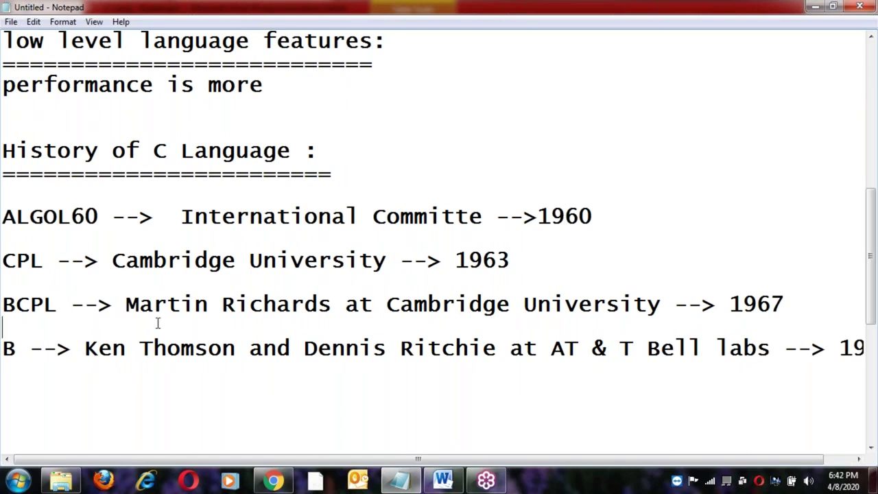
{"action": "left_click", "coordinate": [85, 349]}
{"action": "left_click", "coordinate": [499, 350], "text": "shift"}
{"action": "left_click", "coordinate": [498, 350]}
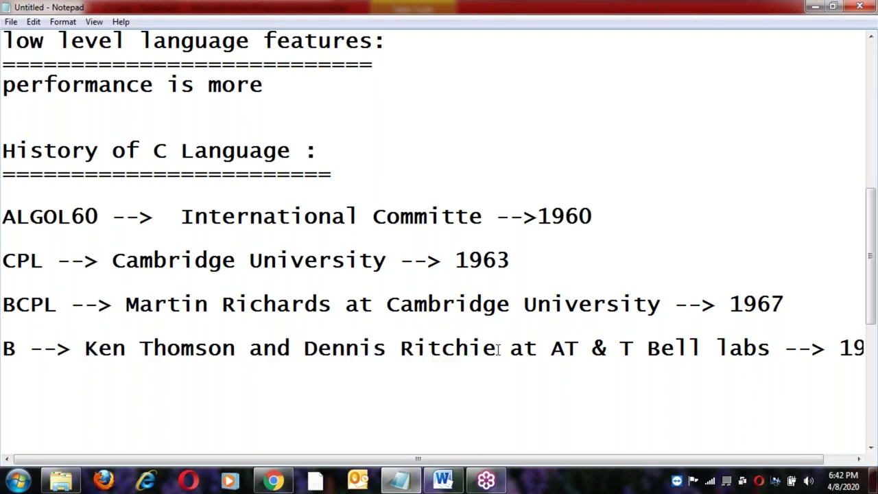
{"action": "left_click", "coordinate": [648, 348]}
{"action": "left_click", "coordinate": [500, 349], "text": "shift"}
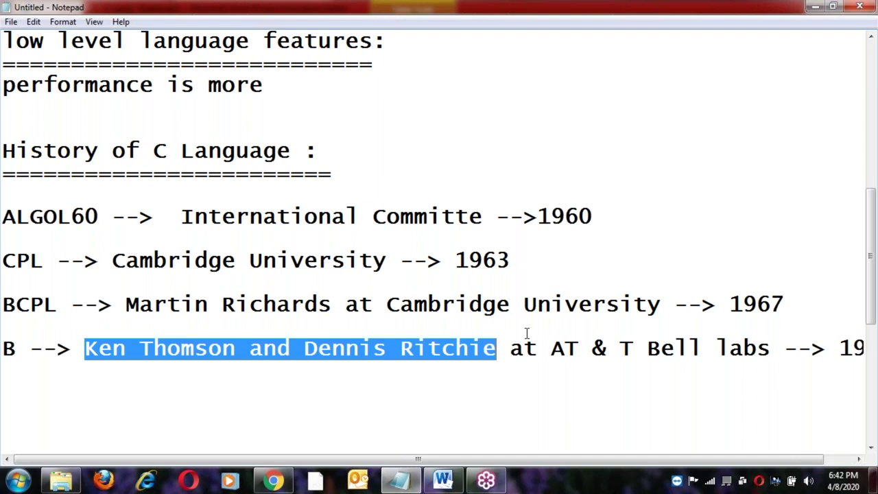
{"action": "left_click", "coordinate": [499, 349]}
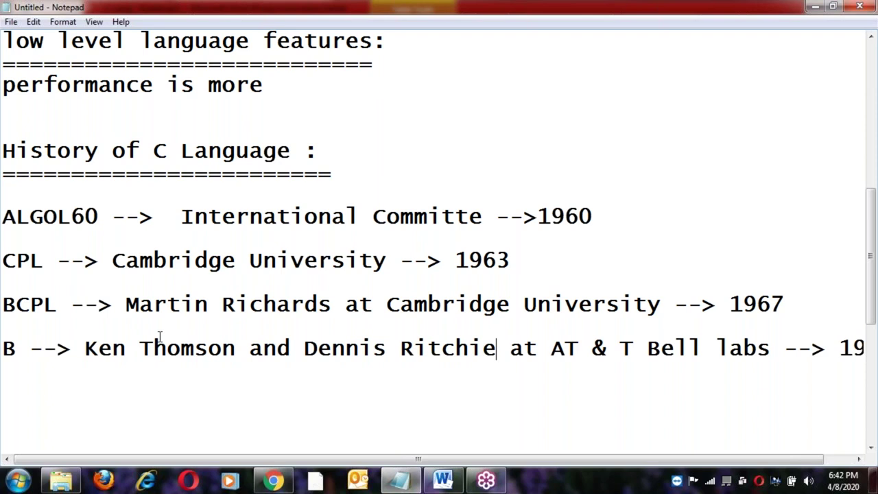
{"action": "left_click", "coordinate": [87, 348], "text": "shift"}
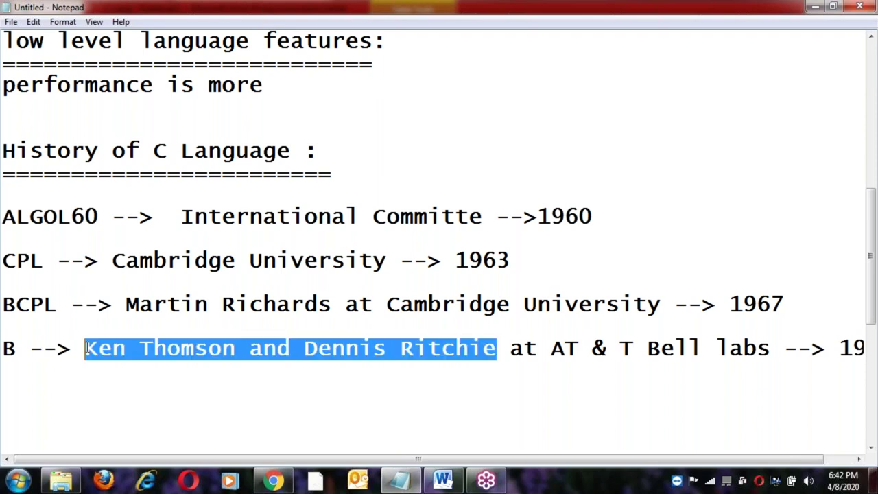
{"action": "double_click", "coordinate": [41, 304]}
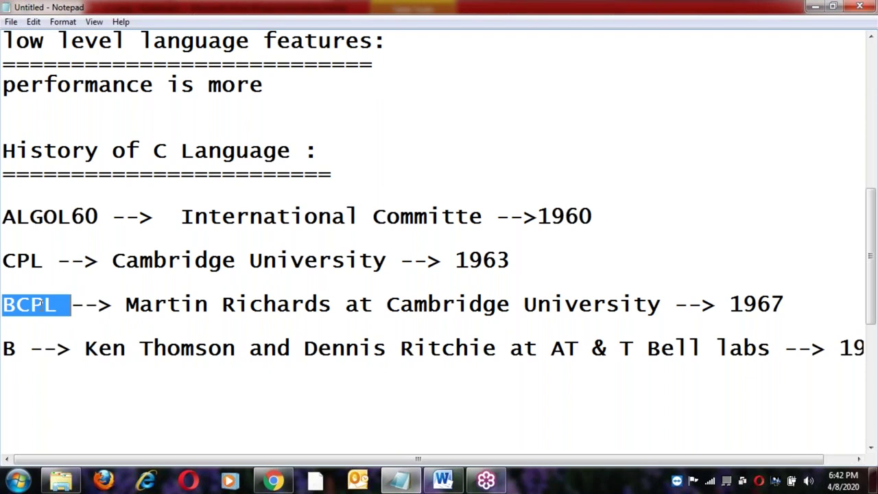
Add a new empty line after 1970 on the B line, pointing out its developers and BCPL.
{"action": "left_click", "coordinate": [24, 350]}
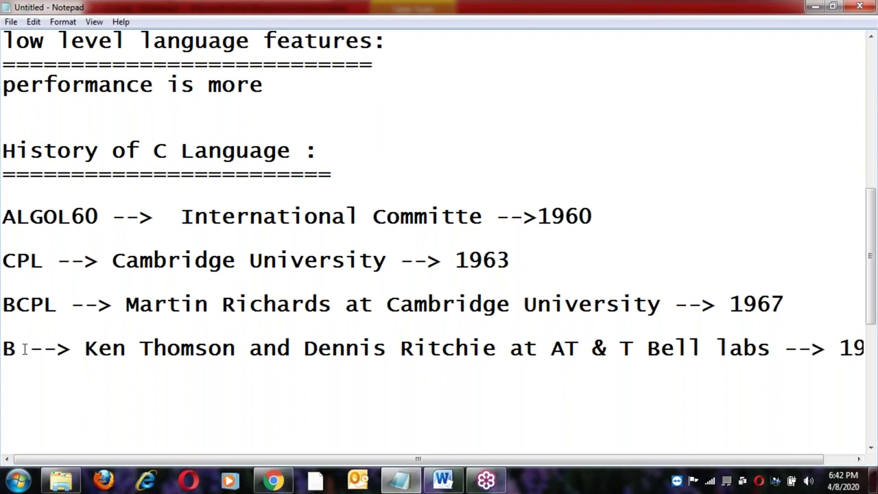
{"action": "key", "text": "End"}
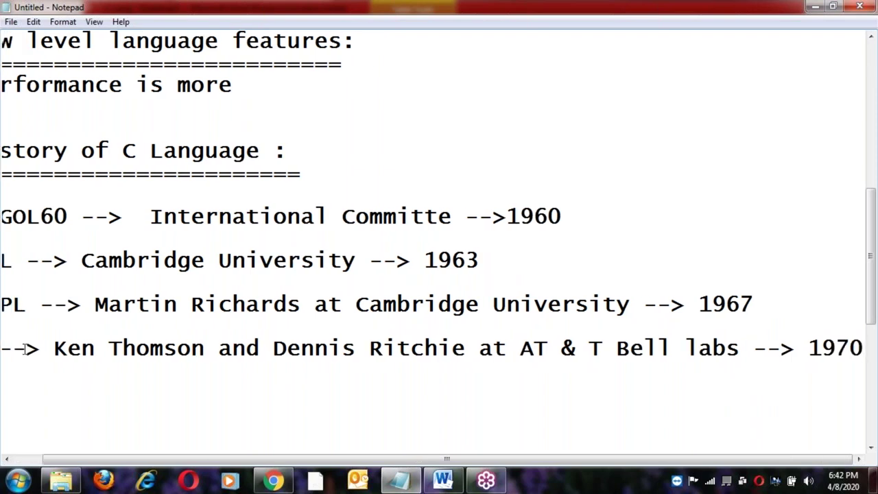
{"action": "key", "text": "Return"}
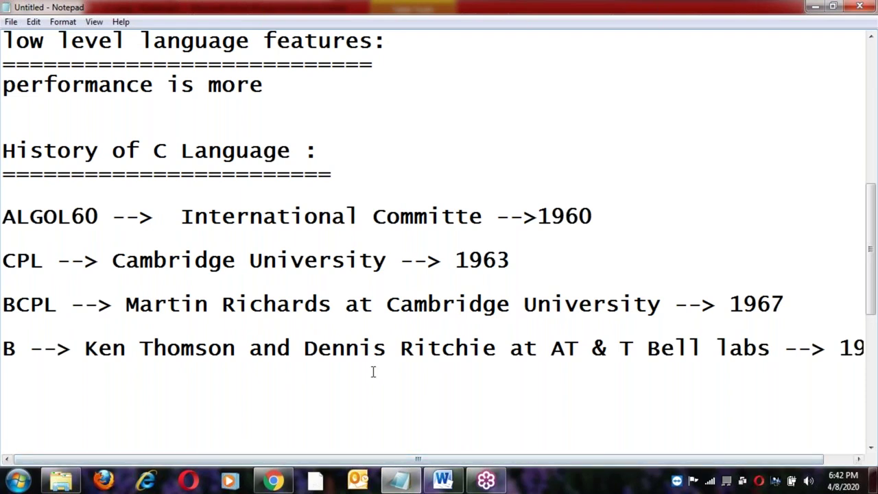
{"action": "left_click", "coordinate": [305, 348]}
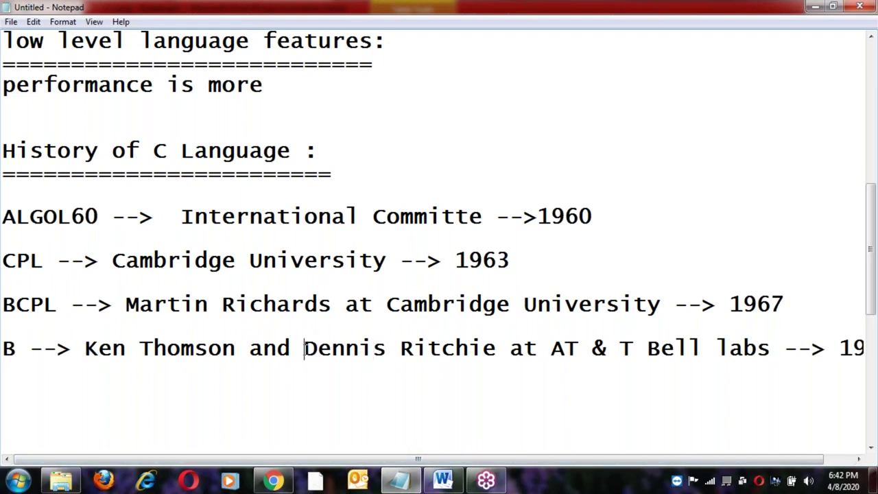
{"action": "left_click", "coordinate": [498, 350], "text": "shift"}
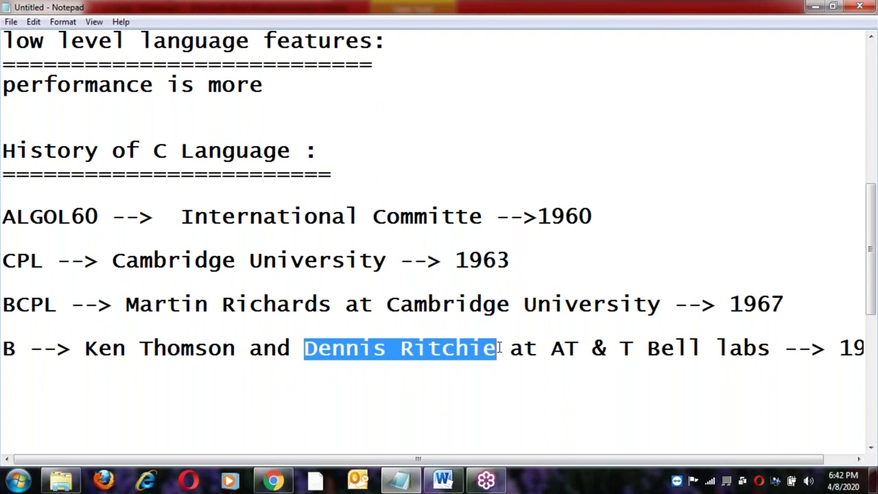
{"action": "double_click", "coordinate": [27, 307]}
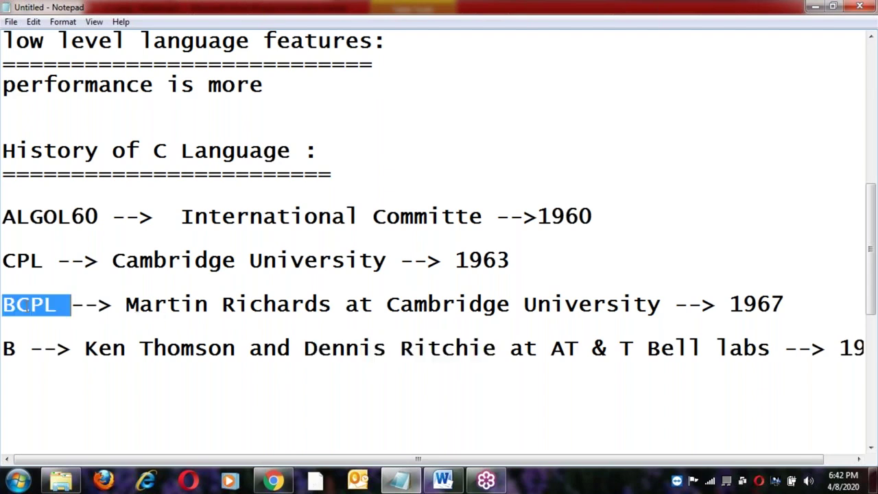
{"action": "left_click", "coordinate": [17, 350]}
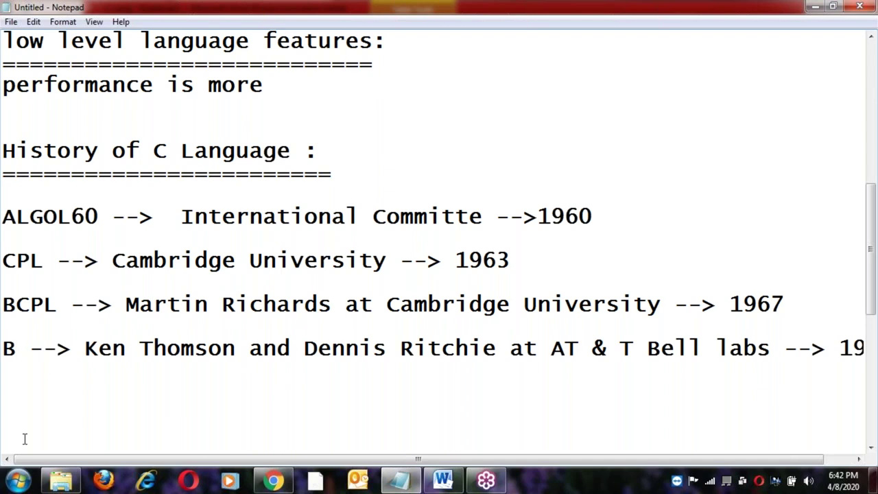
{"action": "left_click", "coordinate": [22, 418]}
Start the C line with 'C -->' followed by the developer's name copied from the B line.
{"action": "type", "text": "C -->"}
{"action": "left_click_drag", "start_coordinate": [304, 349], "coordinate": [496, 348]}
{"action": "key", "text": "ctrl+c"}
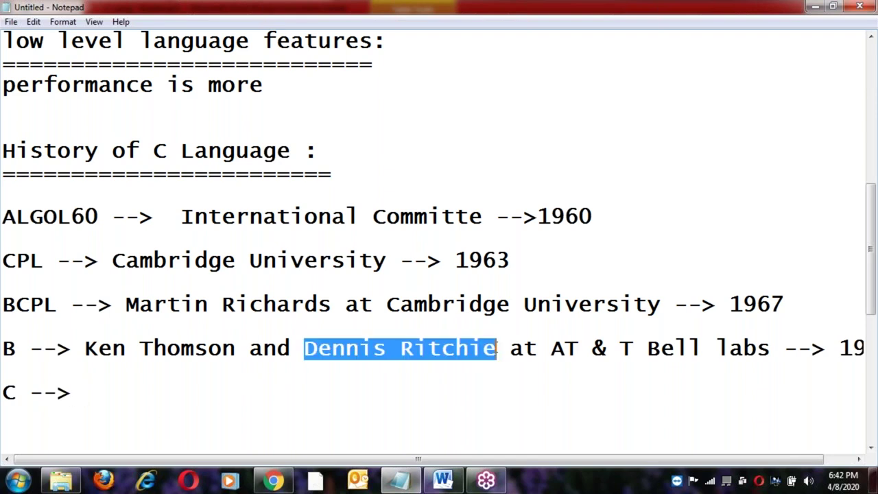
{"action": "left_click", "coordinate": [89, 389]}
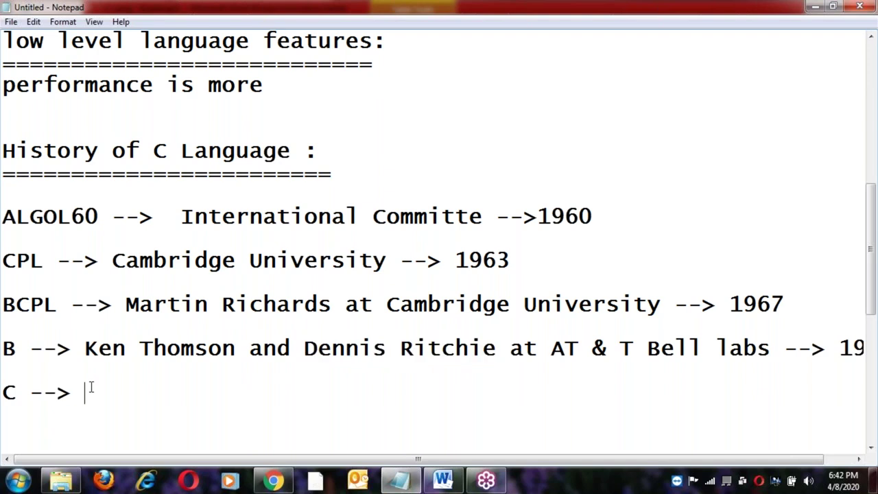
{"action": "key", "text": "ctrl+v"}
Point out BCPL repeatedly against the C at the start of the new line.
{"action": "left_click_drag", "start_coordinate": [59, 303], "coordinate": [5, 303]}
{"action": "left_click", "coordinate": [16, 349]}
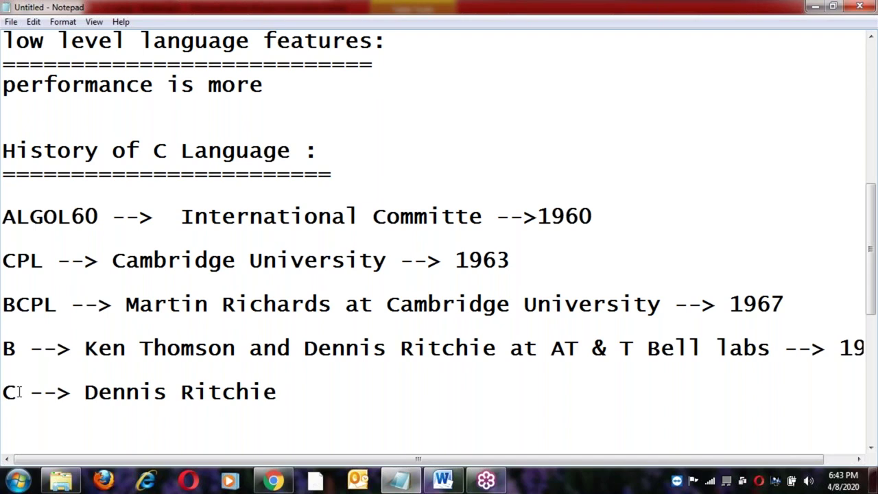
{"action": "left_click", "coordinate": [18, 392], "text": "shift"}
{"action": "double_click", "coordinate": [30, 304]}
{"action": "left_click", "coordinate": [24, 341]}
{"action": "double_click", "coordinate": [31, 305]}
{"action": "left_click", "coordinate": [17, 351]}
{"action": "double_click", "coordinate": [20, 304]}
{"action": "left_click", "coordinate": [19, 347]}
{"action": "double_click", "coordinate": [30, 303]}
{"action": "left_click", "coordinate": [18, 351]}
Highlight the developer's name on the C line and BCPL again.
{"action": "left_click", "coordinate": [86, 393]}
{"action": "left_click", "coordinate": [280, 391], "text": "shift"}
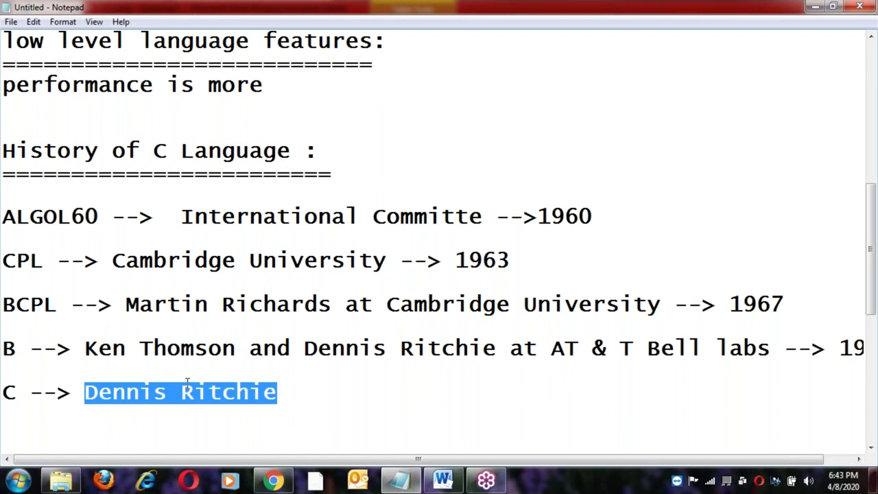
{"action": "double_click", "coordinate": [25, 306]}
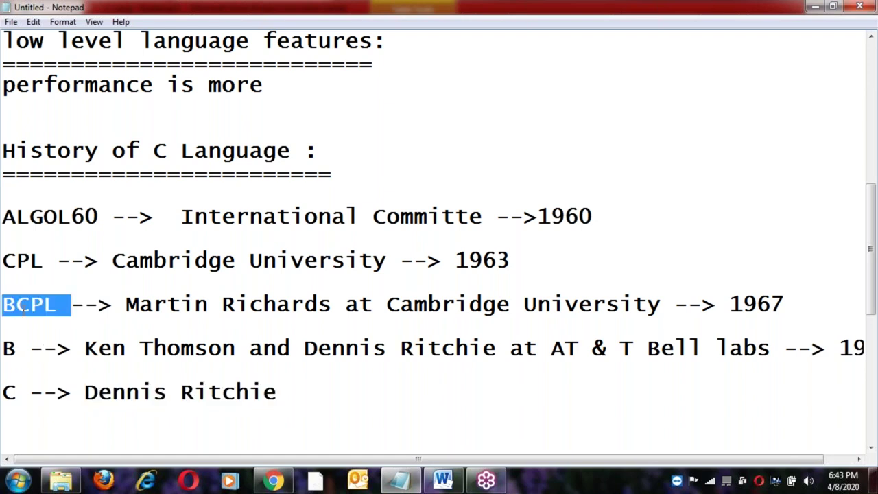
{"action": "left_click", "coordinate": [22, 354]}
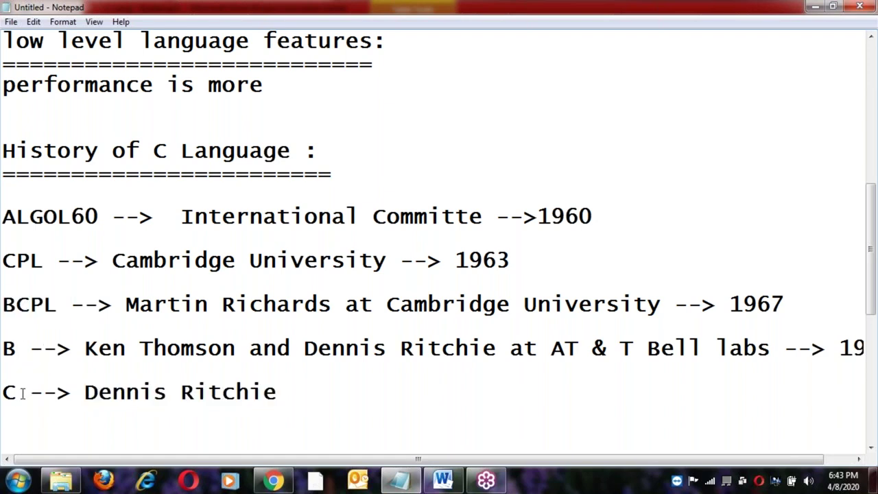
Complete the C line with 'at AT & T Bell labs --> 1972'.
{"action": "left_click", "coordinate": [331, 386]}
{"action": "type", "text": "--> 1972"}
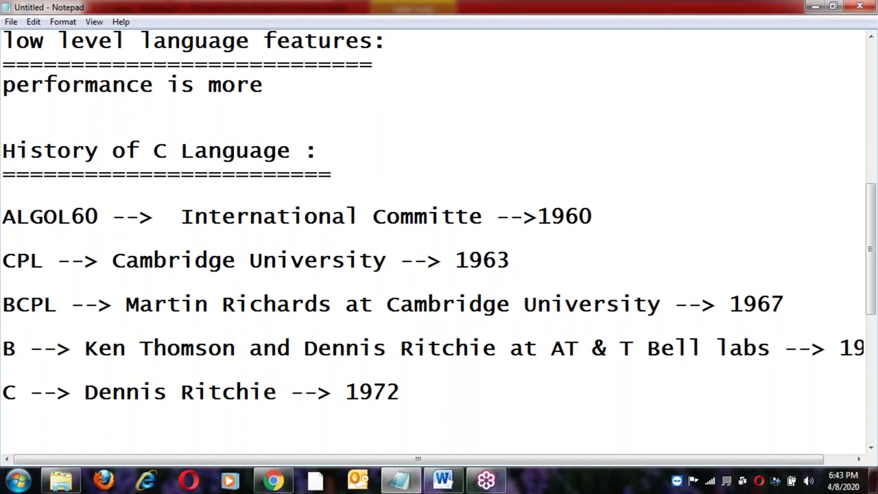
{"action": "left_click", "coordinate": [511, 350]}
{"action": "left_click", "coordinate": [781, 364], "text": "shift"}
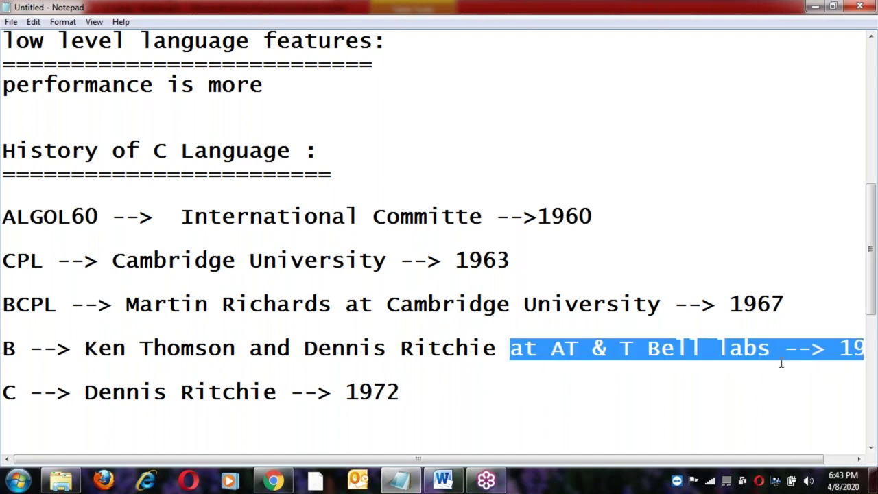
{"action": "left_click", "coordinate": [289, 391]}
{"action": "type", "text": "at AT & T Bell labs --> 1970"}
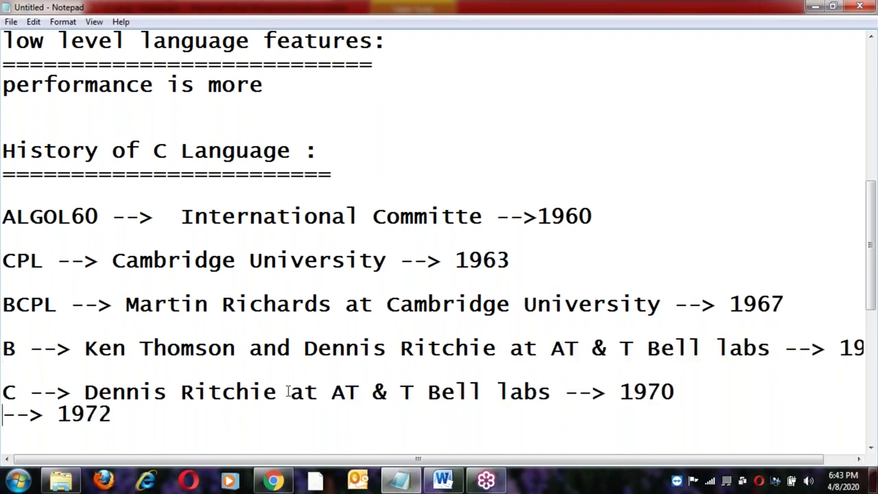
{"action": "left_click", "coordinate": [121, 414]}
{"action": "left_click", "coordinate": [683, 388]}
{"action": "key", "text": "BackSpace"}
{"action": "key", "text": "BackSpace"}
{"action": "key", "text": "BackSpace"}
{"action": "key", "text": "BackSpace"}
{"action": "key", "text": "BackSpace"}
{"action": "key", "text": "BackSpace"}
{"action": "key", "text": "BackSpace"}
{"action": "key", "text": "BackSpace"}
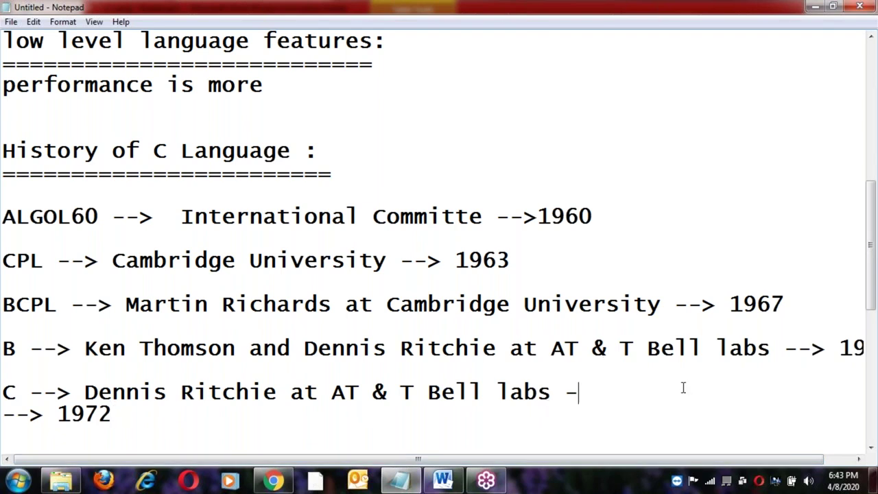
{"action": "key", "text": "Delete"}
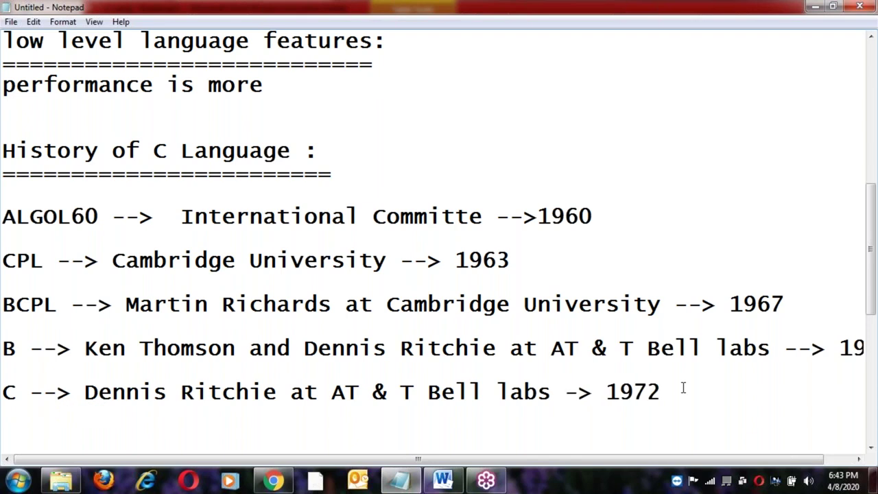
Add a separator row of '=' signs below the C line.
{"action": "type", "text": "-"}
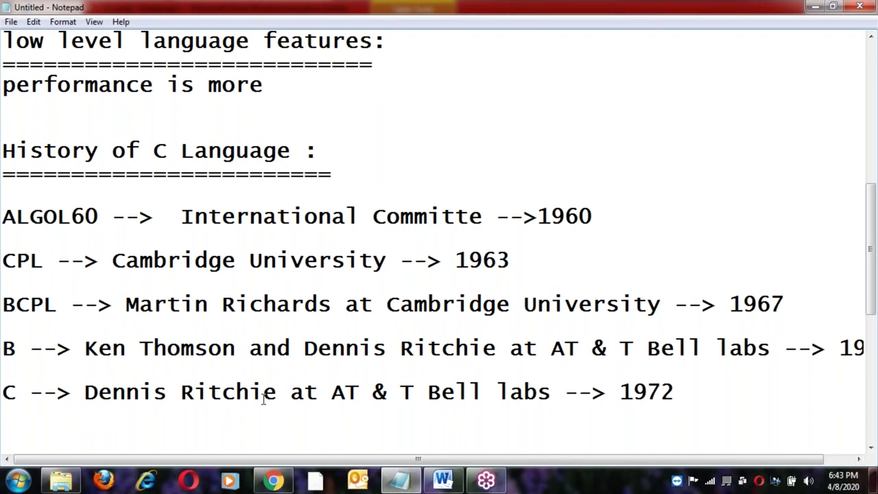
{"action": "left_click", "coordinate": [694, 390]}
{"action": "key", "text": "Return"}
{"action": "key", "text": "Return"}
{"action": "type", "text": "=================================================="}
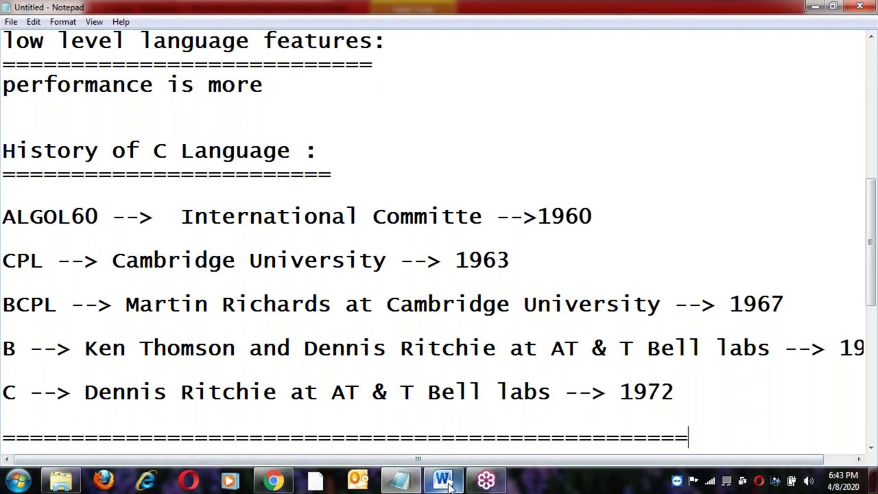
In the Word history table, review the 1960 ALGOL – 60 International Committee row.
{"action": "left_click", "coordinate": [446, 481]}
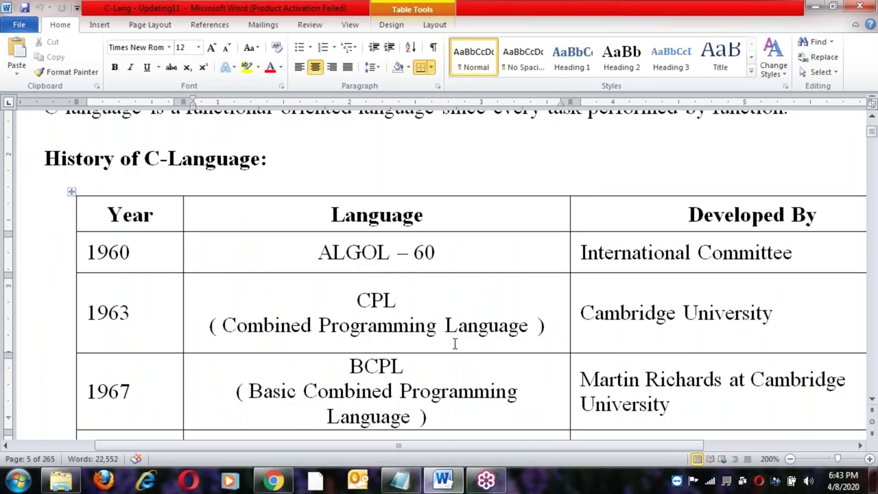
{"action": "scroll", "coordinate": [455, 343], "scroll_direction": "down", "scroll_amount": 1}
{"action": "left_click", "coordinate": [330, 148]}
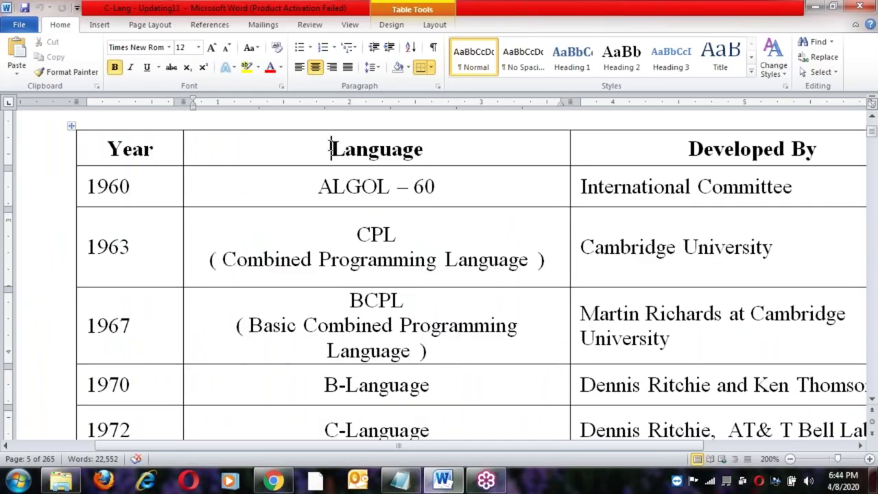
{"action": "double_click", "coordinate": [119, 186]}
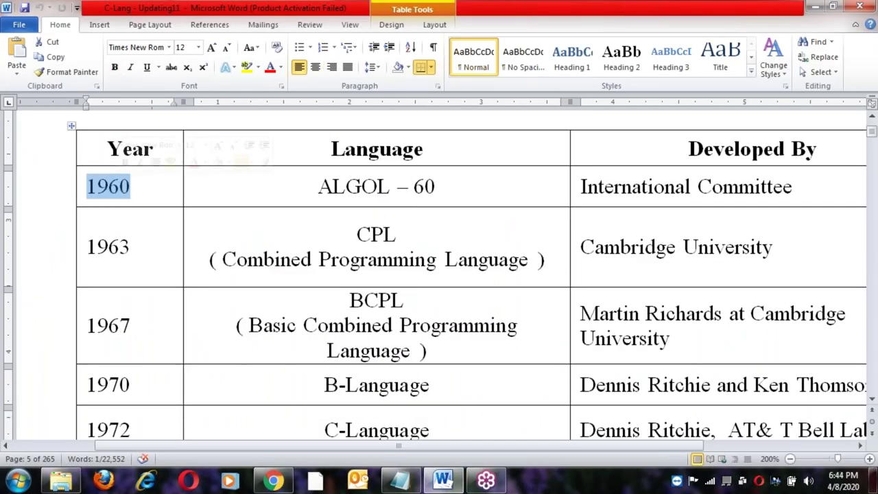
{"action": "left_click", "coordinate": [317, 186]}
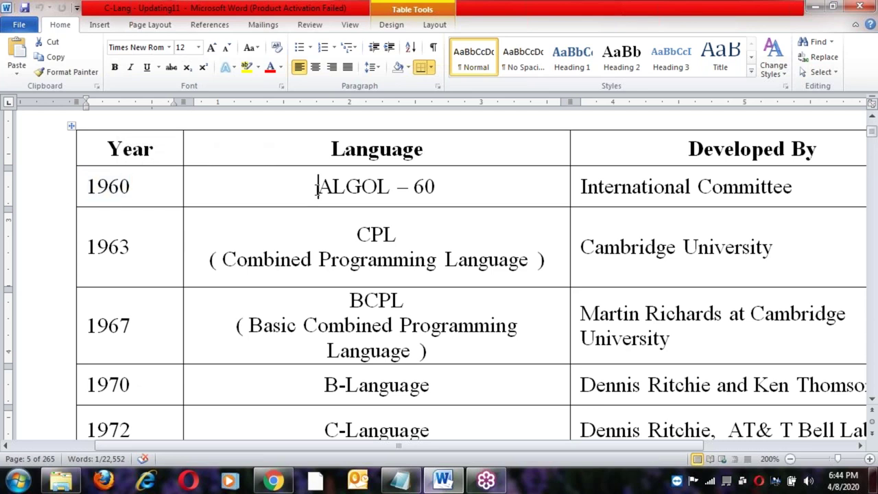
{"action": "left_click", "coordinate": [443, 186], "text": "shift"}
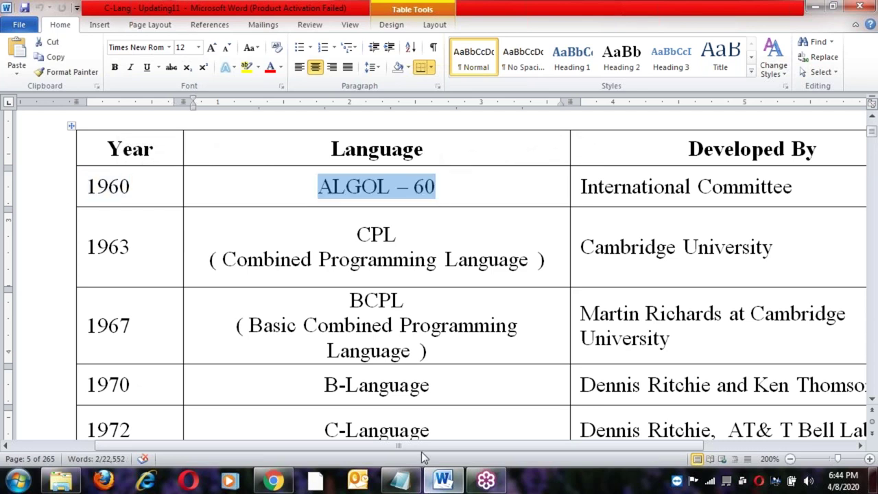
{"action": "left_click_drag", "start_coordinate": [422, 445], "coordinate": [574, 447]}
{"action": "left_click", "coordinate": [547, 195]}
{"action": "left_click", "coordinate": [485, 189]}
{"action": "left_click_drag", "start_coordinate": [453, 447], "coordinate": [314, 447]}
Review the 1963 CPL (Combined Programming Language) row from Cambridge University.
{"action": "double_click", "coordinate": [98, 247]}
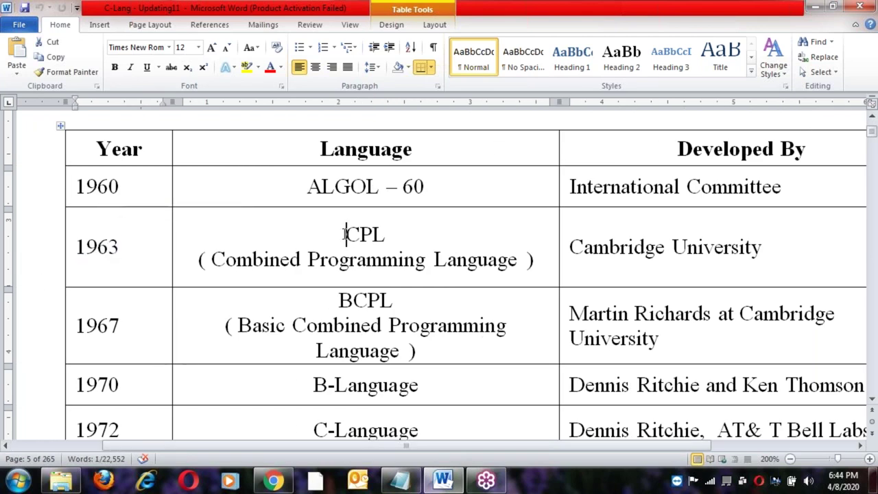
{"action": "left_click", "coordinate": [345, 235]}
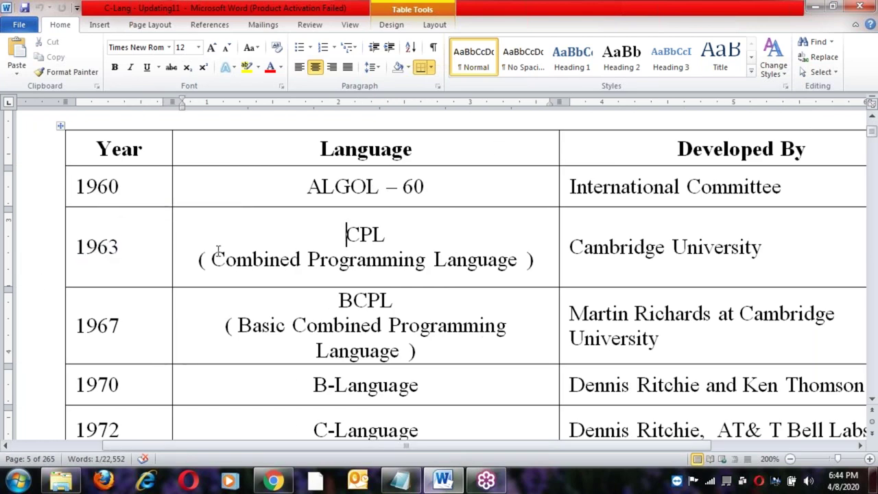
{"action": "triple_click", "coordinate": [542, 259]}
{"action": "left_click_drag", "start_coordinate": [431, 451], "coordinate": [558, 449]}
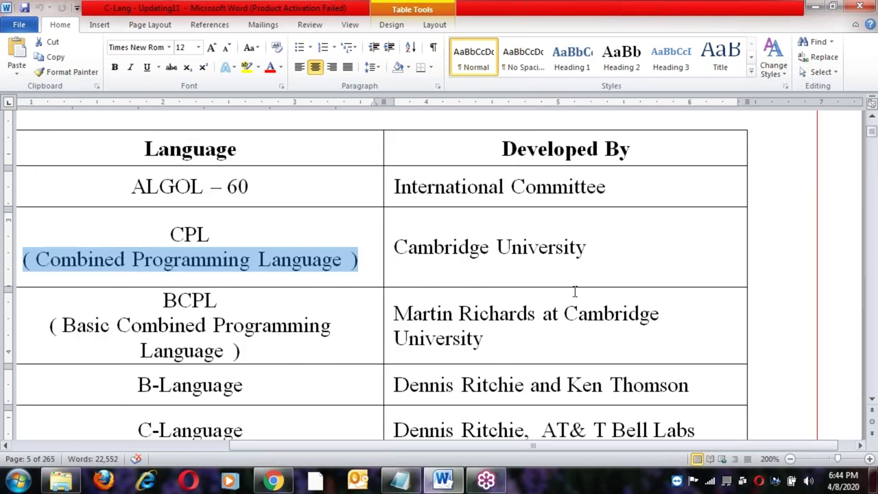
{"action": "left_click", "coordinate": [588, 247]}
{"action": "left_click_drag", "start_coordinate": [492, 449], "coordinate": [343, 449]}
Review the 1967 BCPL (Basic Combined Programming Language) row.
{"action": "scroll", "coordinate": [335, 341], "scroll_direction": "down", "scroll_amount": 1}
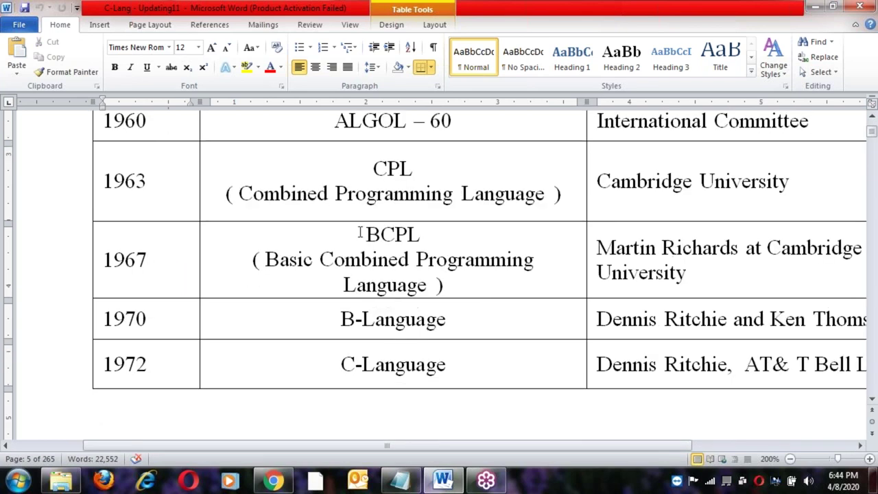
{"action": "left_click_drag", "start_coordinate": [366, 233], "coordinate": [431, 234]}
{"action": "left_click_drag", "start_coordinate": [243, 262], "coordinate": [468, 282]}
{"action": "left_click_drag", "start_coordinate": [398, 443], "coordinate": [540, 445]}
{"action": "left_click", "coordinate": [494, 278]}
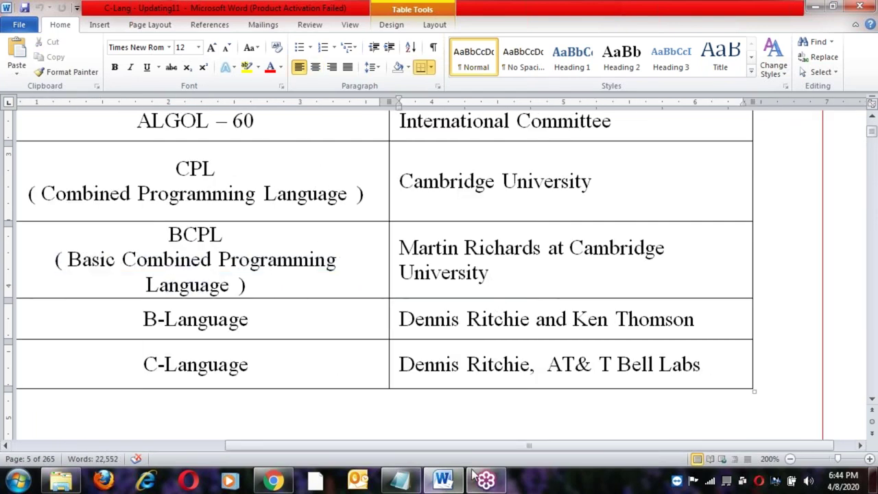
{"action": "left_click_drag", "start_coordinate": [529, 445], "coordinate": [347, 445]}
Review the 1970 B-Language row and its developer cell.
{"action": "double_click", "coordinate": [179, 318]}
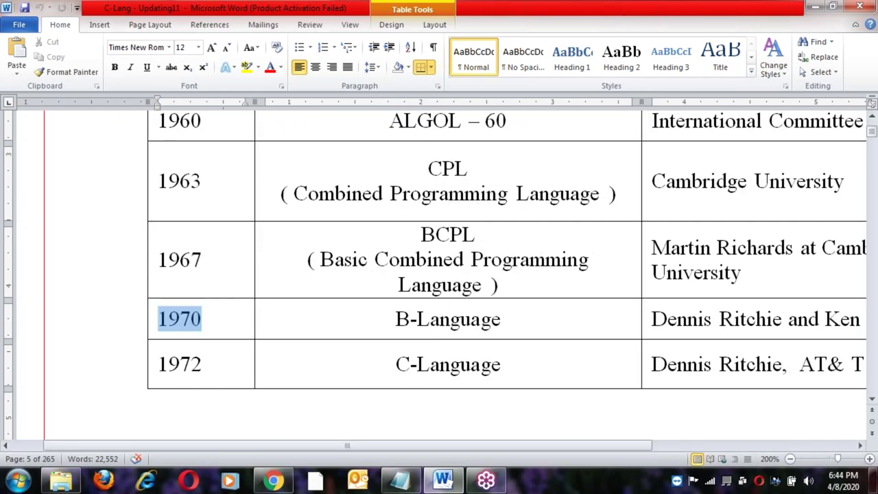
{"action": "left_click", "coordinate": [397, 319]}
{"action": "left_click", "coordinate": [513, 317], "text": "shift"}
{"action": "left_click_drag", "start_coordinate": [461, 447], "coordinate": [601, 448]}
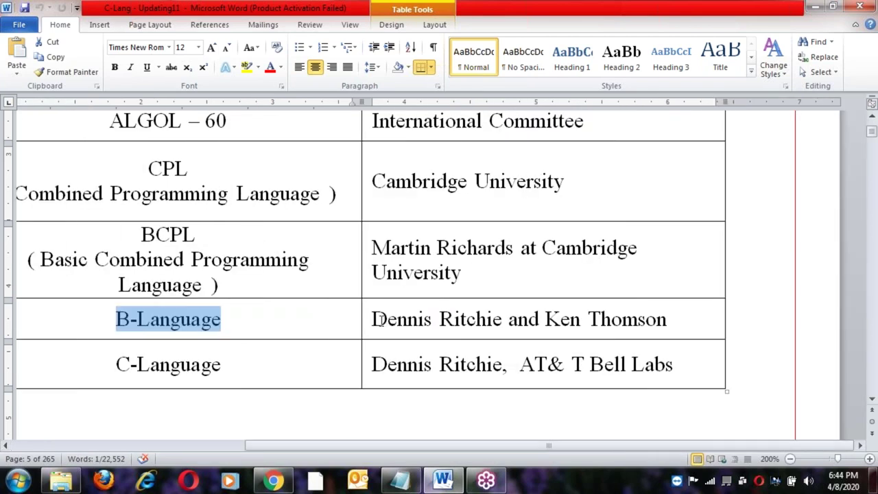
{"action": "left_click", "coordinate": [373, 318]}
{"action": "key", "text": "End"}
{"action": "key", "text": "shift+Home"}
{"action": "left_click", "coordinate": [420, 327]}
{"action": "left_click", "coordinate": [571, 319]}
{"action": "left_click_drag", "start_coordinate": [549, 446], "coordinate": [352, 445]}
Review the 1972 C-Language row and its developer, then return to Notepad.
{"action": "left_click", "coordinate": [201, 370]}
{"action": "left_click", "coordinate": [391, 365]}
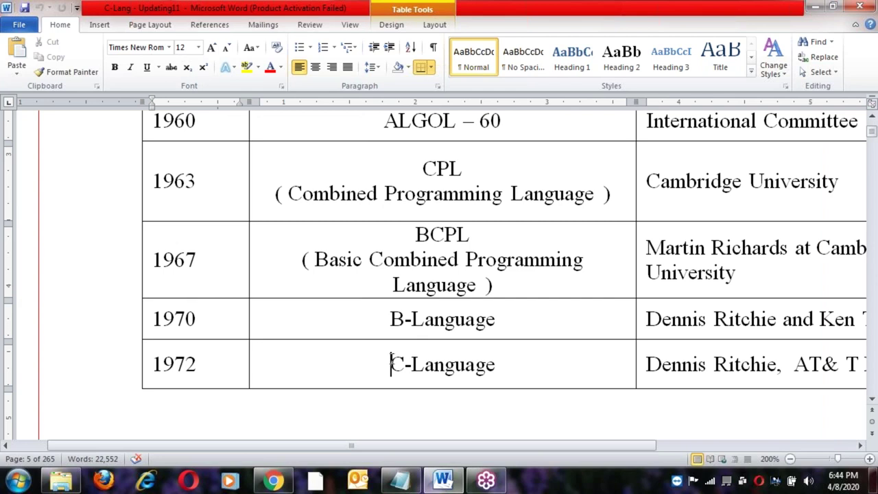
{"action": "left_click", "coordinate": [507, 365], "text": "shift"}
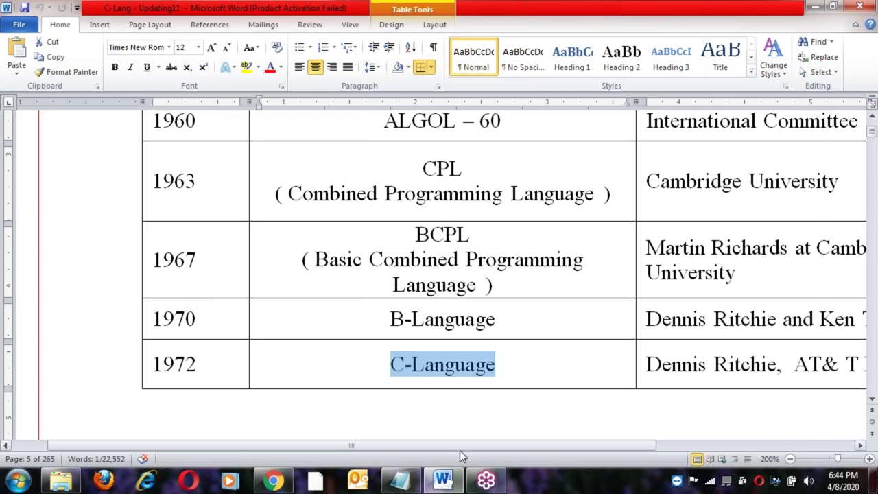
{"action": "left_click_drag", "start_coordinate": [460, 450], "coordinate": [623, 447]}
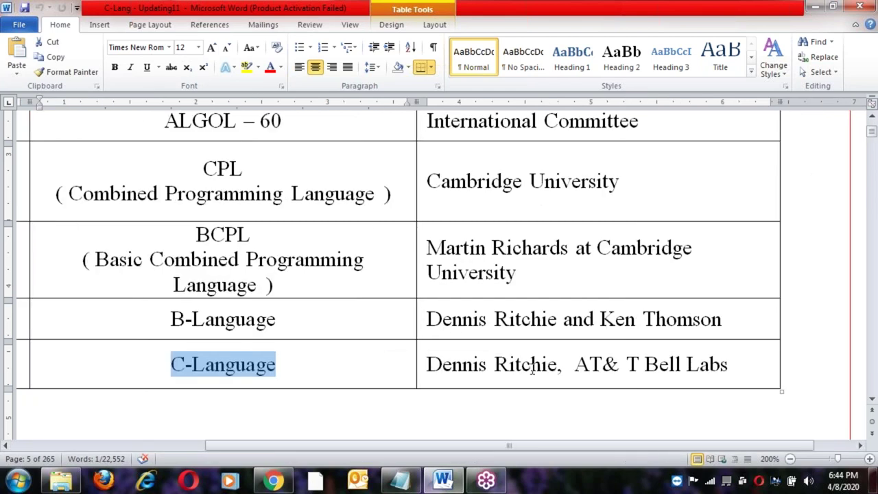
{"action": "left_click", "coordinate": [574, 364]}
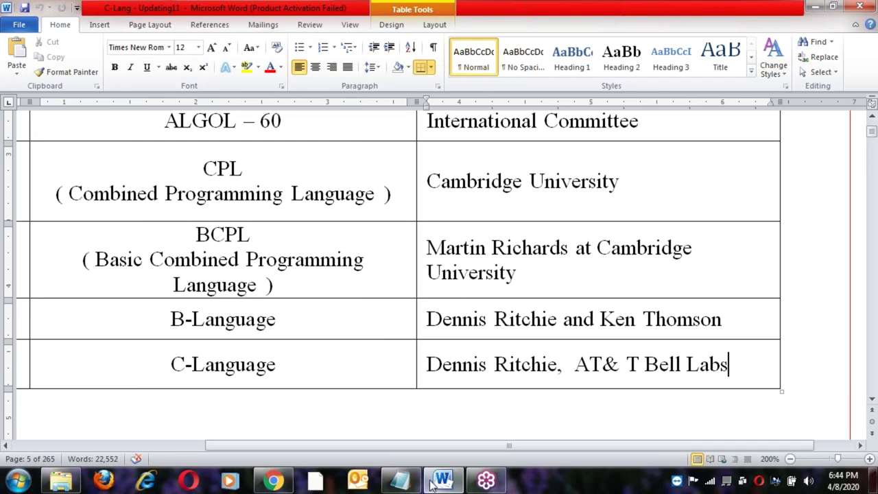
{"action": "left_click_drag", "start_coordinate": [441, 446], "coordinate": [217, 445]}
{"action": "left_click", "coordinate": [400, 480]}
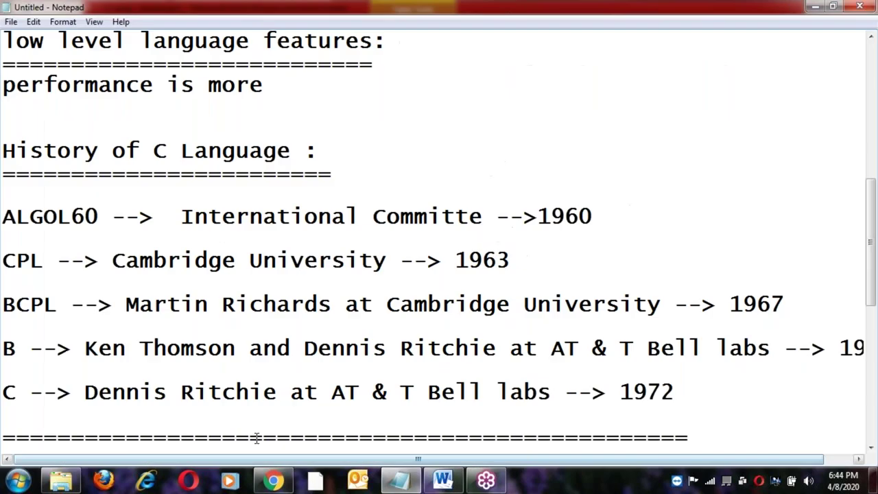
Point out the letters C and B at the start of the C and B lines.
{"action": "scroll", "coordinate": [439, 274], "scroll_direction": "down", "scroll_amount": 1}
{"action": "left_click", "coordinate": [18, 326]}
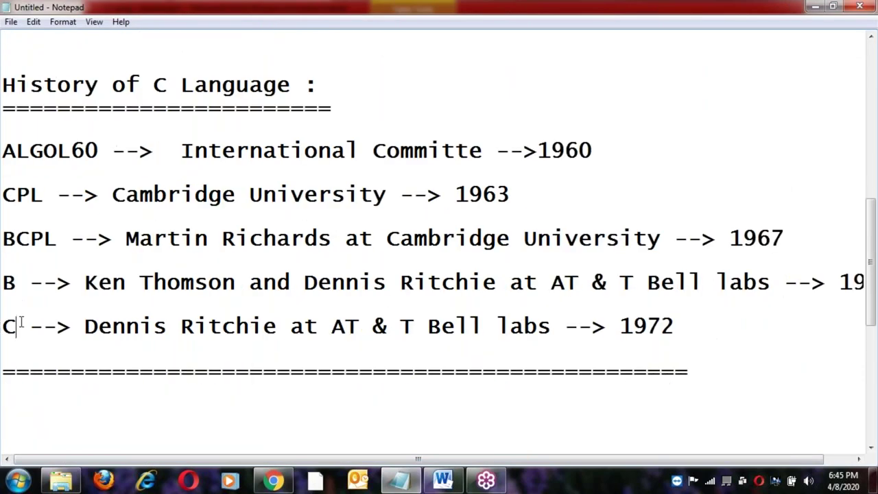
{"action": "key", "text": "shift+Left"}
{"action": "left_click", "coordinate": [20, 324]}
{"action": "left_click", "coordinate": [20, 328]}
{"action": "left_click", "coordinate": [26, 324]}
{"action": "left_click", "coordinate": [18, 326]}
{"action": "left_click", "coordinate": [25, 327]}
{"action": "left_click_drag", "start_coordinate": [4, 283], "coordinate": [18, 285]}
{"action": "left_click", "coordinate": [28, 328]}
{"action": "left_click", "coordinate": [18, 286]}
Type 'MS-DOS' on a new line below the separator row.
{"action": "left_click", "coordinate": [735, 379]}
{"action": "key", "text": "Return"}
{"action": "key", "text": "Return"}
{"action": "key", "text": "Return"}
{"action": "key", "text": "BackSpace"}
{"action": "key", "text": "Return"}
{"action": "key", "text": "Return"}
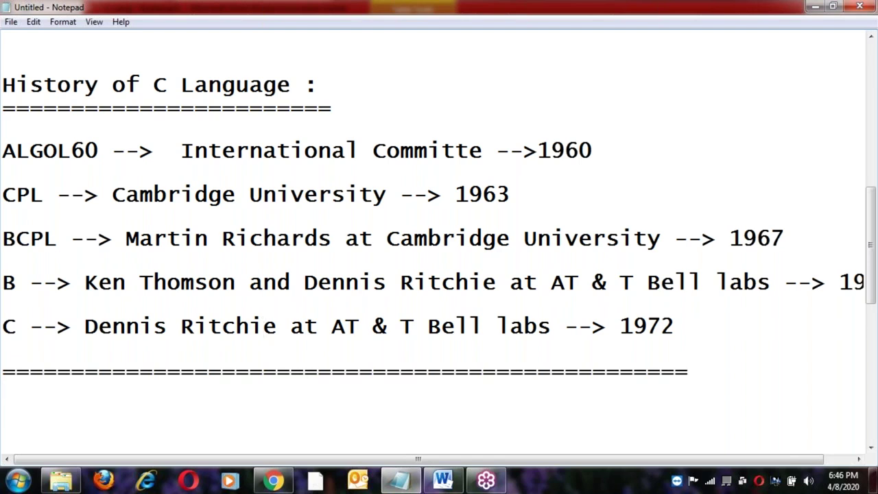
{"action": "type", "text": "MS-DOS"}
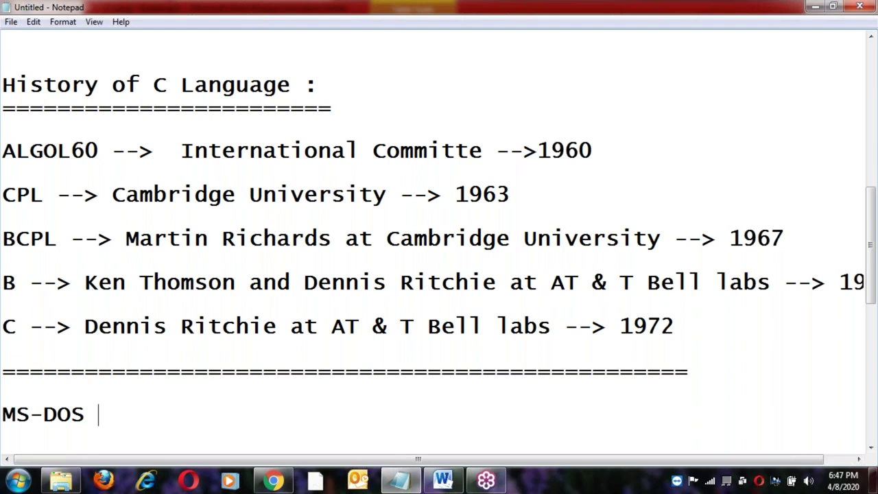
Prefix the MS-DOS line with 'initially C -Language was developed for' and end it with 'OS'.
{"action": "left_click", "coordinate": [2, 414]}
{"action": "type", "text": "initia"}
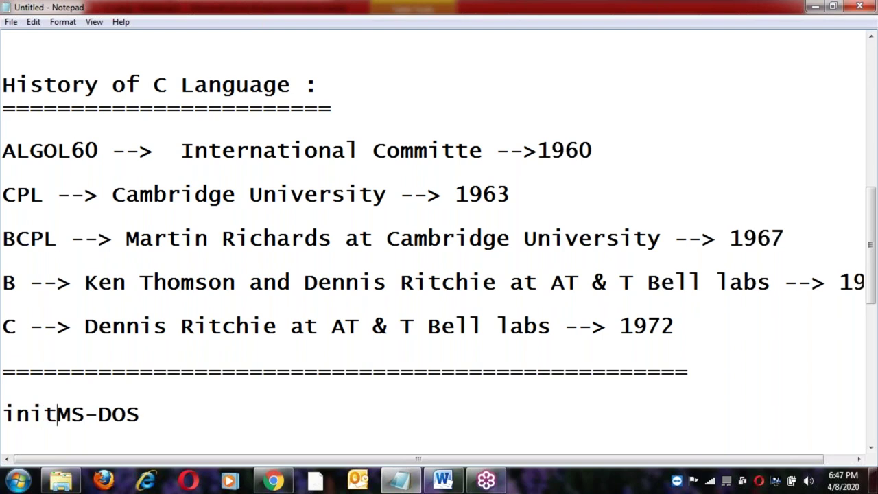
{"action": "type", "text": "ll C -"}
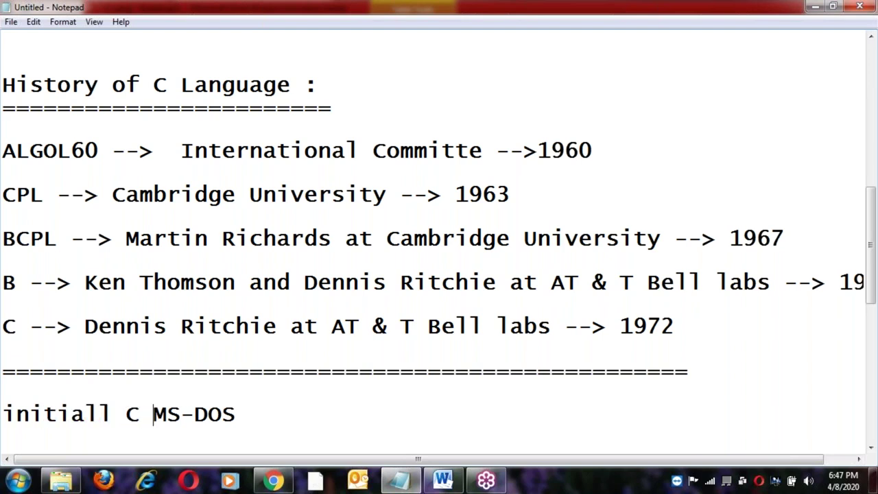
{"action": "type", "text": "Langu"}
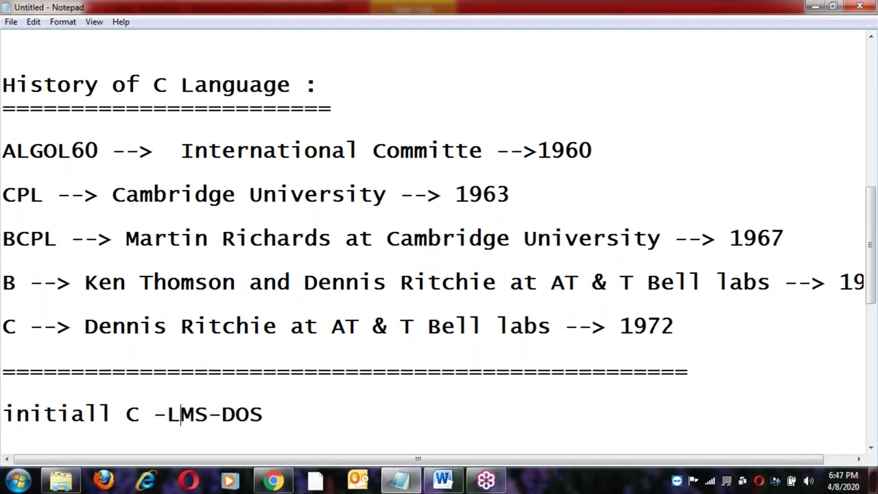
{"action": "type", "text": "age wa"}
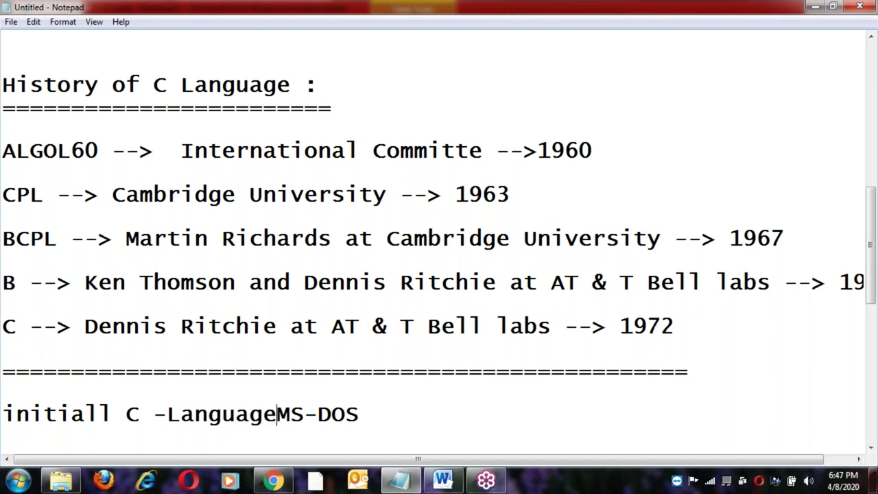
{"action": "type", "text": "s develp"}
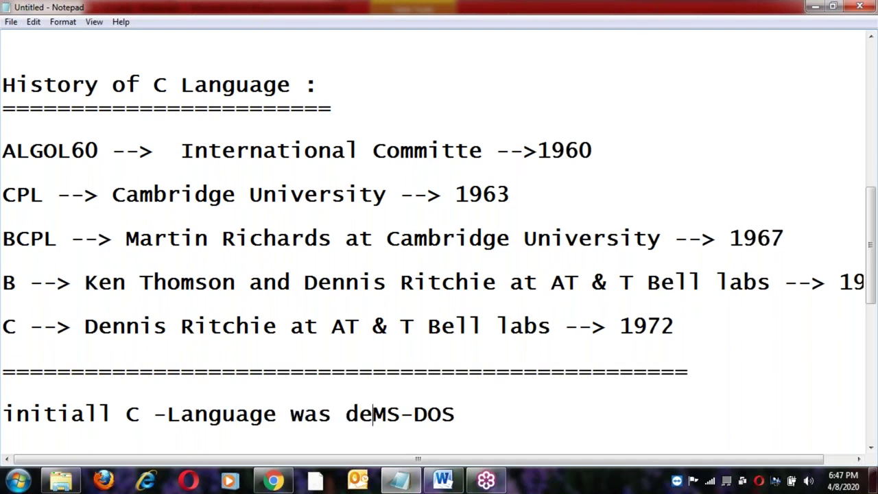
{"action": "key", "text": "BackSpace"}
{"action": "type", "text": "oped for"}
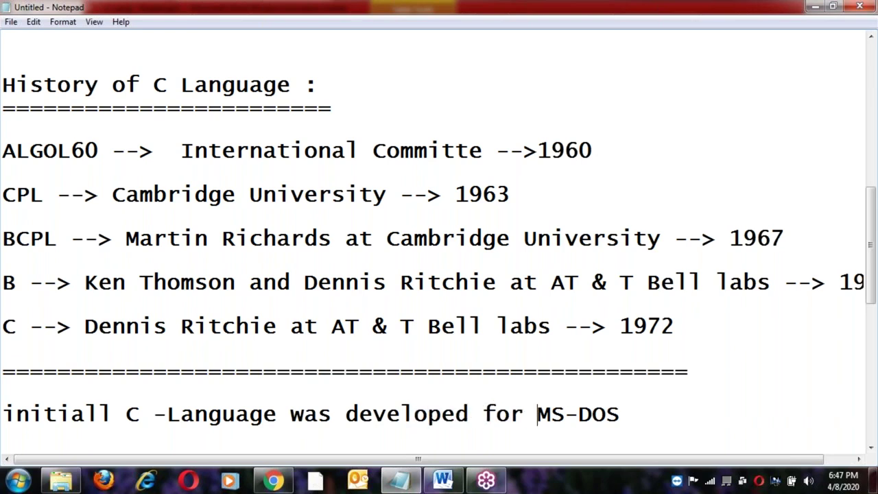
{"action": "left_click", "coordinate": [634, 414]}
{"action": "key", "text": "Return"}
{"action": "type", "text": "it"}
{"action": "left_click", "coordinate": [111, 395]}
{"action": "type", "text": "y"}
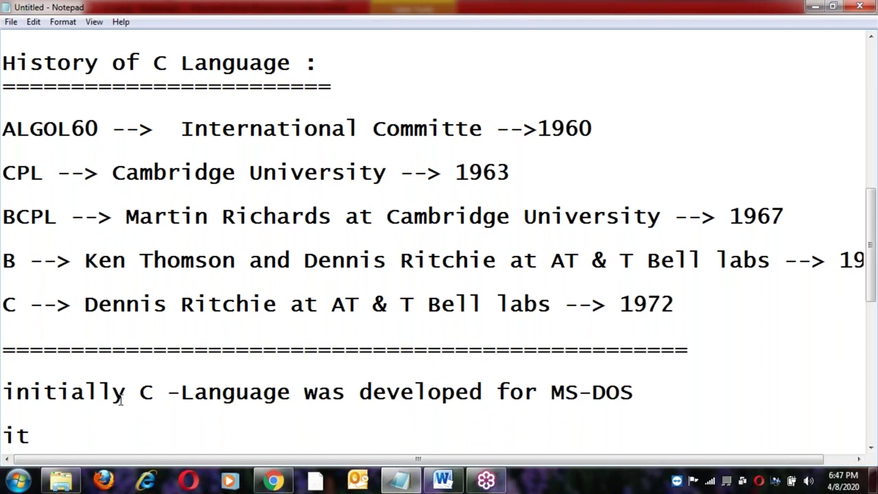
{"action": "left_click", "coordinate": [373, 391]}
{"action": "left_click", "coordinate": [658, 398]}
{"action": "type", "text": "OS"}
Add a new line 'initially C -Language Compiler is DOS based compiler.' by reusing the copied phrase.
{"action": "left_click", "coordinate": [7, 395]}
{"action": "left_click", "coordinate": [293, 392], "text": "shift"}
{"action": "key", "text": "ctrl+c"}
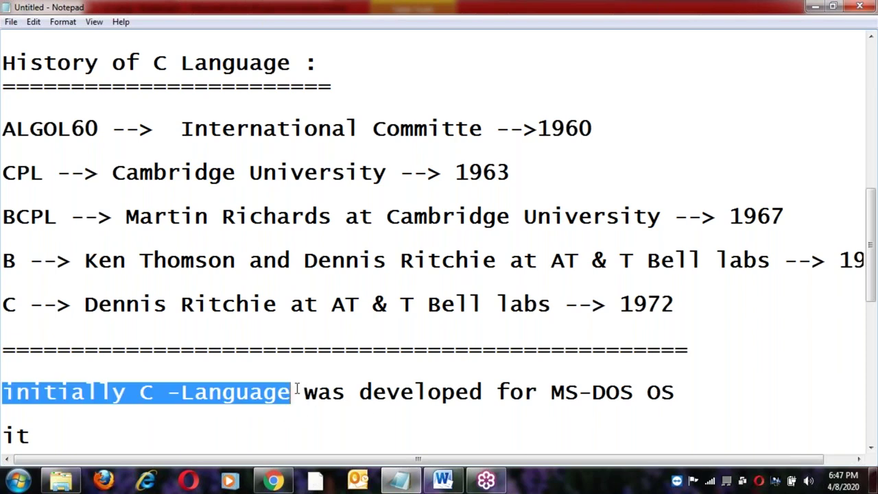
{"action": "left_click", "coordinate": [85, 436]}
{"action": "key", "text": "BackSpace"}
{"action": "key", "text": "BackSpace"}
{"action": "key", "text": "BackSpace"}
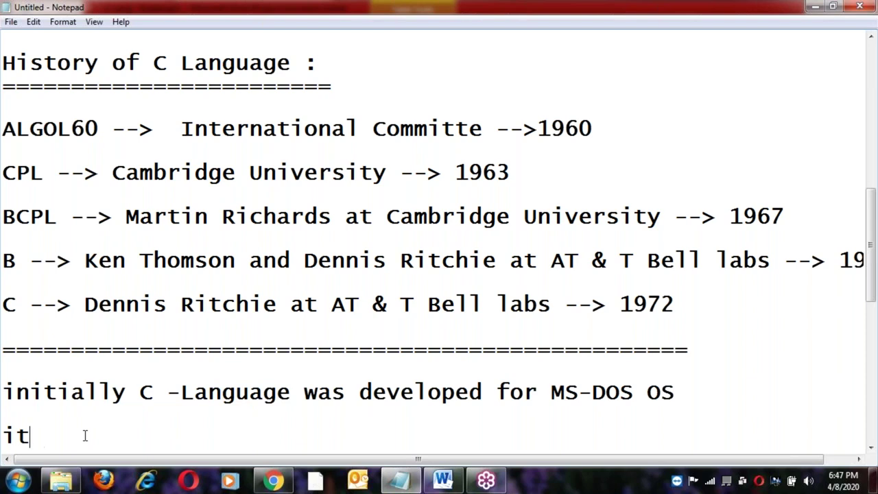
{"action": "key", "text": "ctrl+v"}
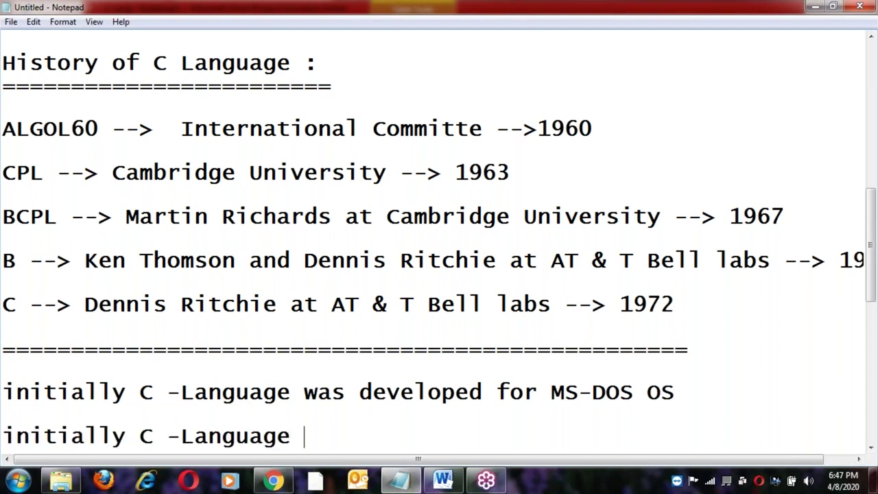
{"action": "type", "text": "ws"}
{"action": "key", "text": "BackSpace"}
{"action": "key", "text": "BackSpace"}
{"action": "type", "text": "Compiler is DOS base"}
{"action": "key", "text": "BackSpace"}
{"action": "type", "text": "d "}
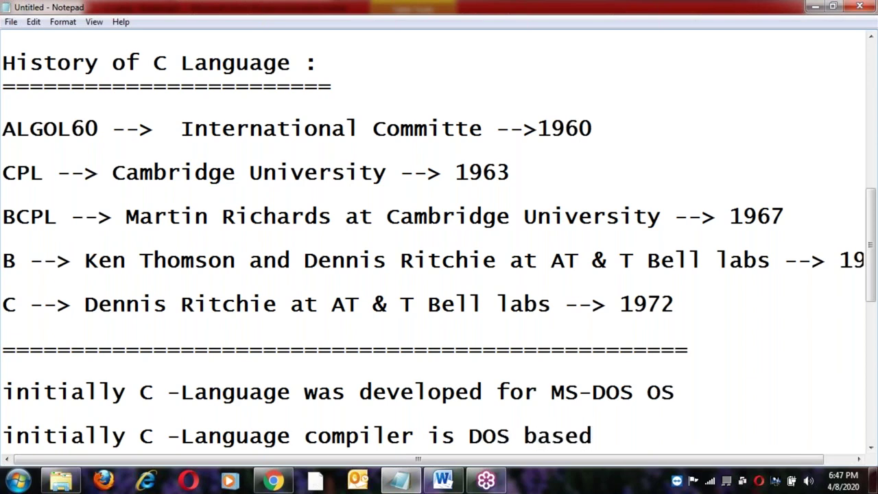
{"action": "type", "text": "compiler"}
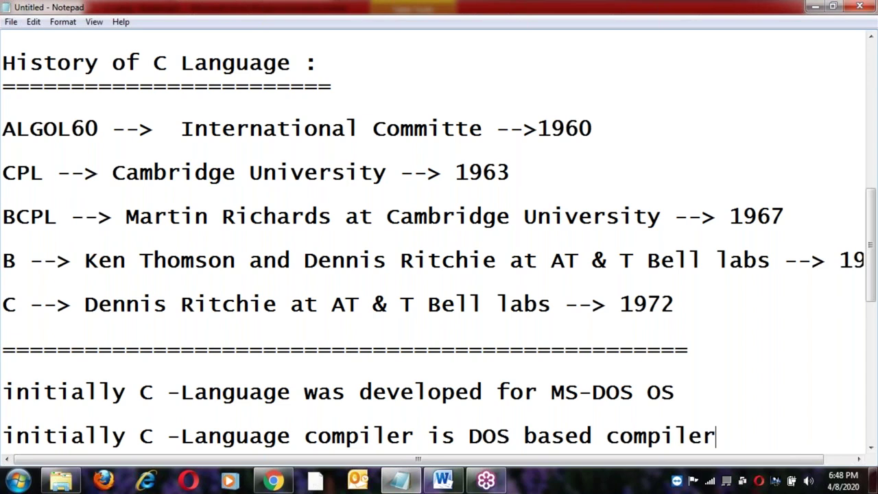
{"action": "type", "text": "."}
{"action": "key", "text": "Return"}
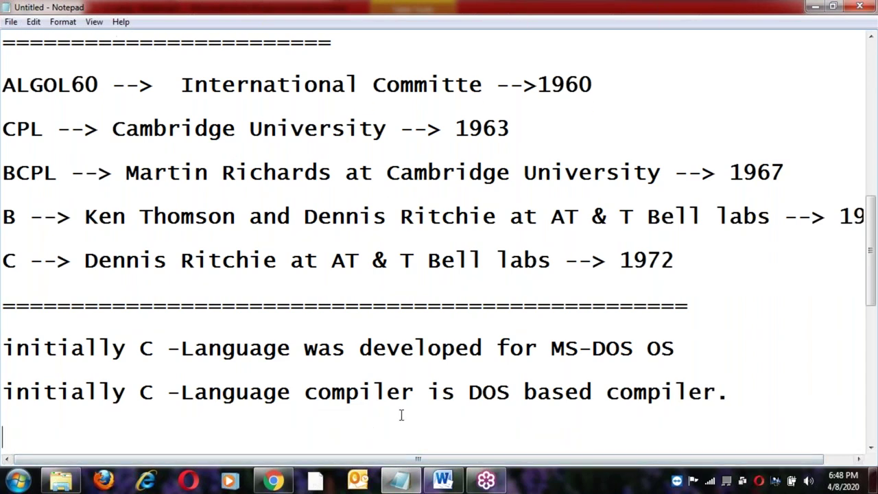
Start a new line below the compiler sentence reading 'later Turbo'.
{"action": "left_click", "coordinate": [516, 392]}
{"action": "left_click", "coordinate": [746, 390]}
{"action": "key", "text": "Return"}
{"action": "type", "text": "later"}
{"action": "type", "text": "Turbo"}
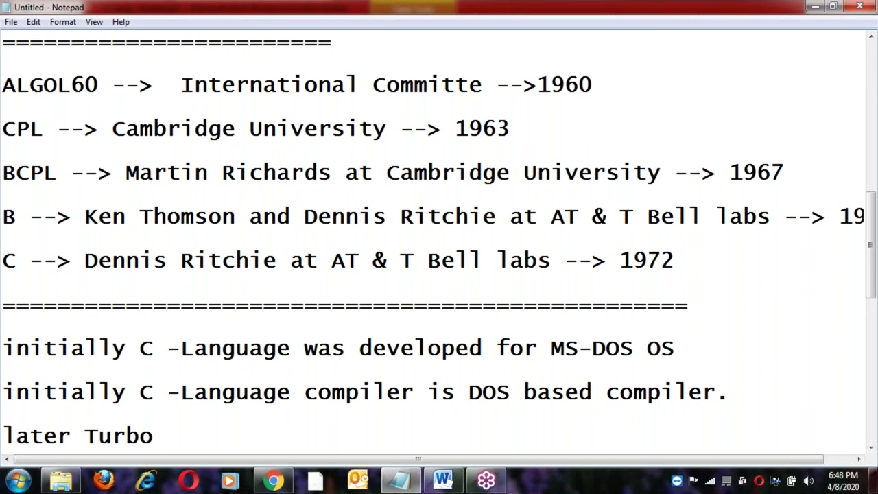
Continue the Turbo line with 'has taken rights on C language'.
{"action": "type", "text": "has ta"}
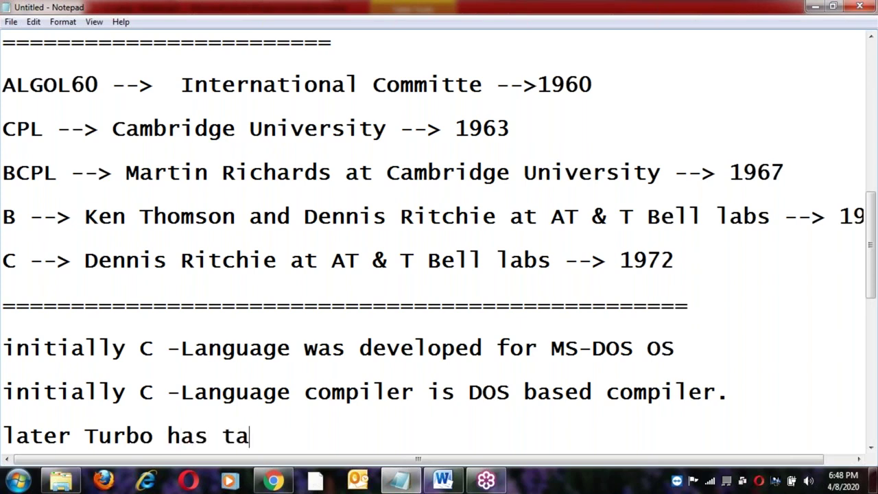
{"action": "type", "text": "ken rights "}
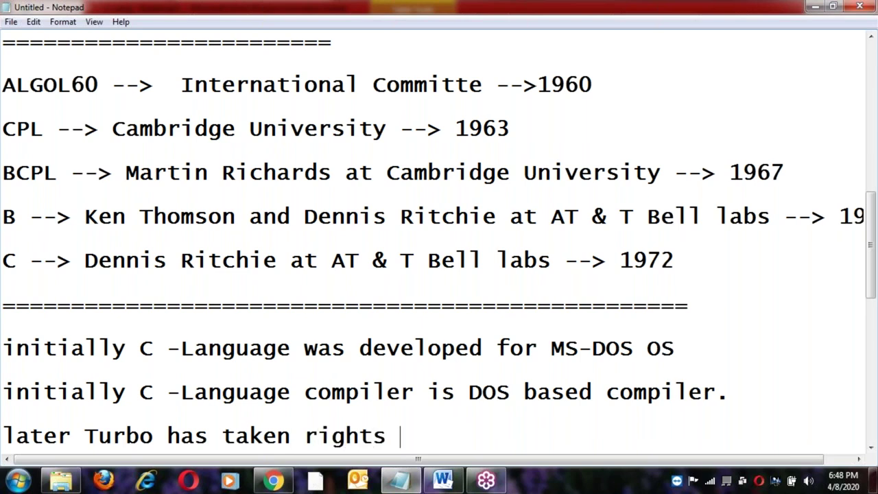
{"action": "type", "text": "on C"}
{"action": "type", "text": " langa"}
{"action": "type", "text": "ue"}
{"action": "key", "text": "BackSpace"}
{"action": "key", "text": "BackSpace"}
{"action": "key", "text": "BackSpace"}
{"action": "type", "text": "uage"}
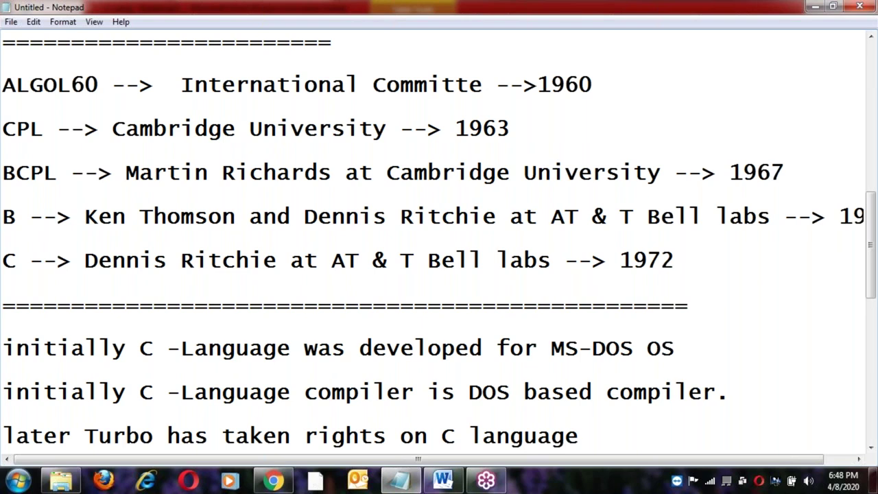
{"action": "left_click", "coordinate": [441, 436]}
{"action": "left_click", "coordinate": [640, 431]}
Append 'and released as Turbo-c' to the Turbo sentence.
{"action": "type", "text": "and R"}
{"action": "key", "text": "BackSpace"}
{"action": "type", "text": "Turbo-c"}
{"action": "key", "text": "Left"}
{"action": "key", "text": "Left"}
{"action": "key", "text": "Left"}
{"action": "key", "text": "Left"}
{"action": "key", "text": "Left"}
{"action": "key", "text": "Left"}
{"action": "key", "text": "Left"}
{"action": "type", "text": "rea"}
{"action": "key", "text": "BackSpace"}
{"action": "type", "text": "leased as"}
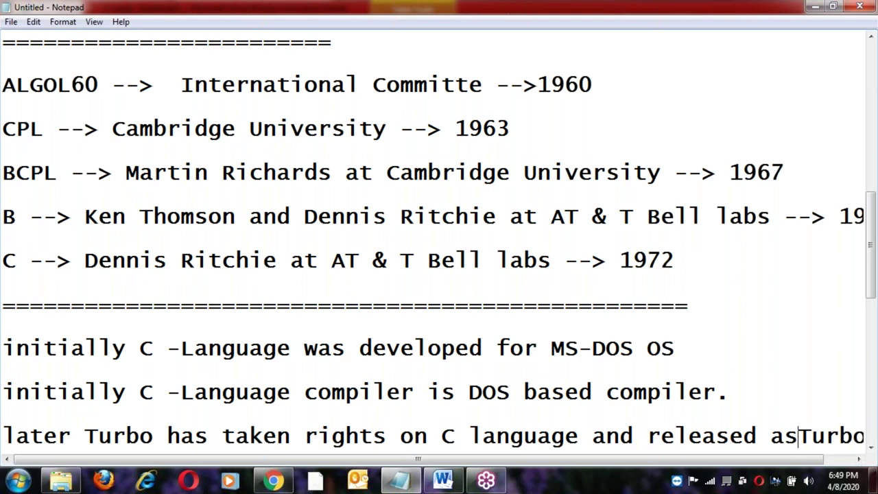
Start a new line below the Turbo sentence beginning 'Turboc'.
{"action": "key", "text": "End"}
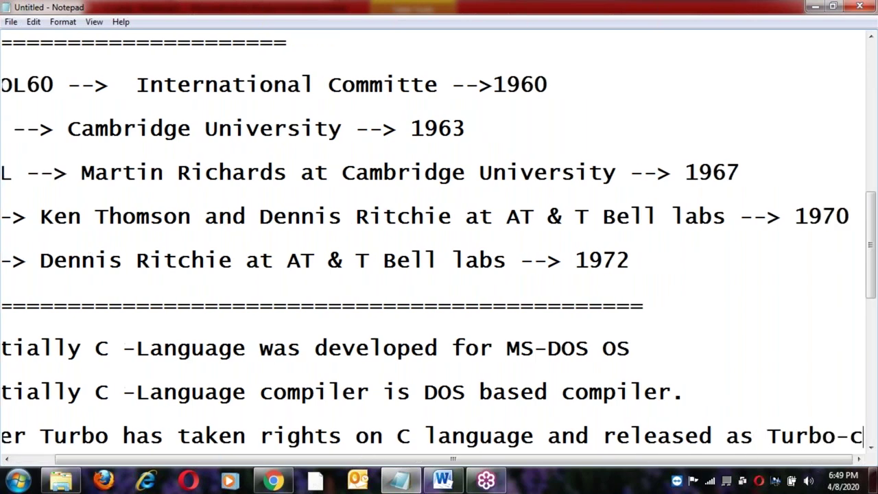
{"action": "key", "text": "Return"}
{"action": "type", "text": "Tu"}
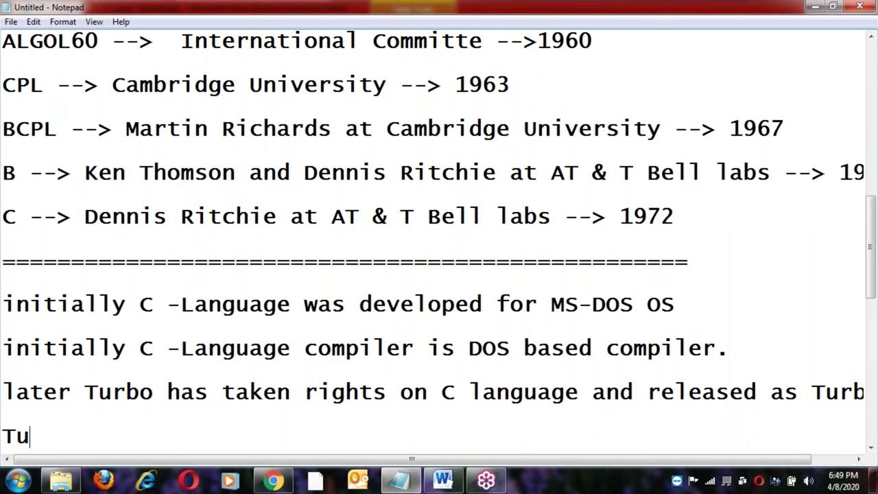
{"action": "type", "text": "rboc"}
Write 'Turbo-C --> DOS based compiler', fixing typos, and add an empty line below it.
{"action": "key", "text": "BackSpace"}
{"action": "type", "text": "-C"}
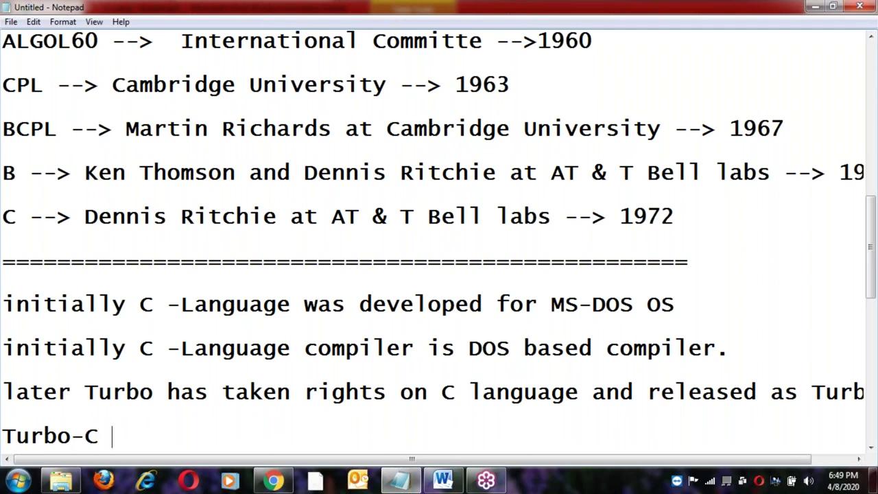
{"action": "type", "text": " --> D"}
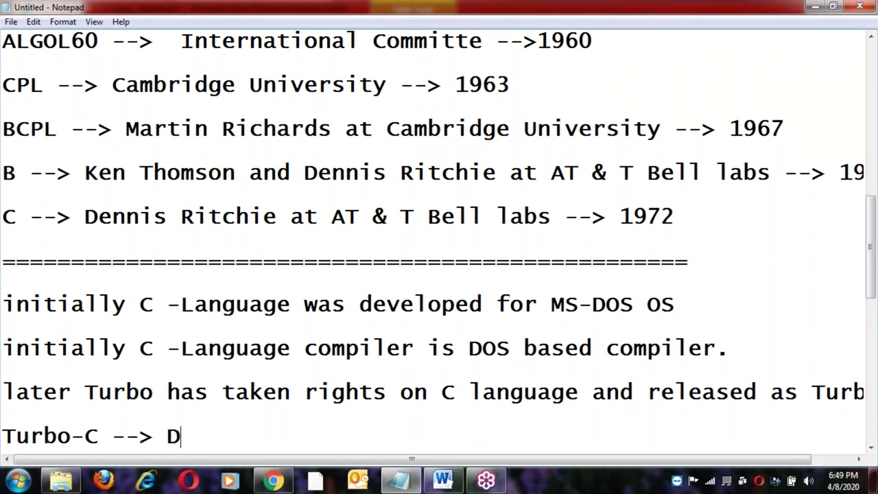
{"action": "type", "text": "OS based comiler"}
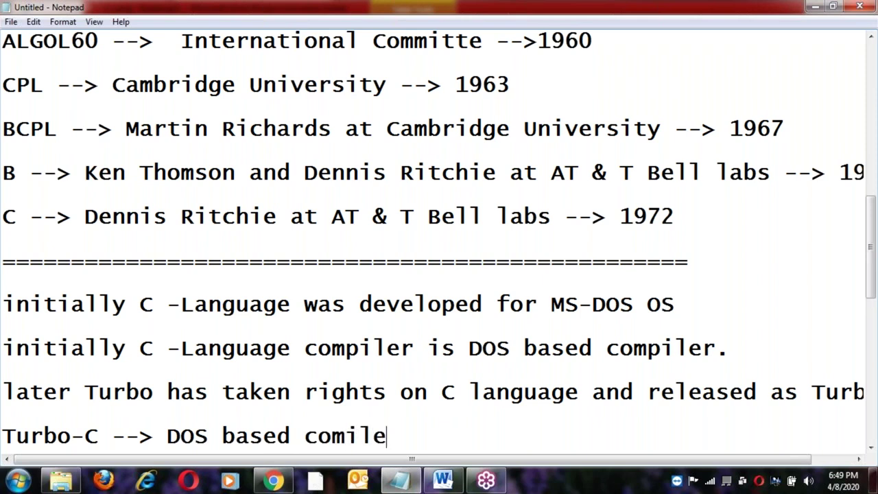
{"action": "key", "text": "Left"}
{"action": "key", "text": "Left"}
{"action": "key", "text": "Left"}
{"action": "key", "text": "Left"}
{"action": "type", "text": "p"}
{"action": "key", "text": "End"}
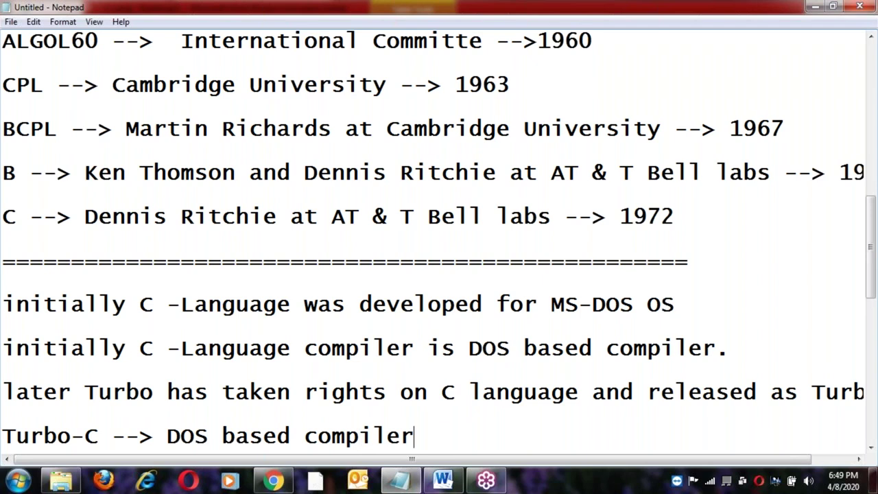
{"action": "key", "text": "Return"}
{"action": "key", "text": "Return"}
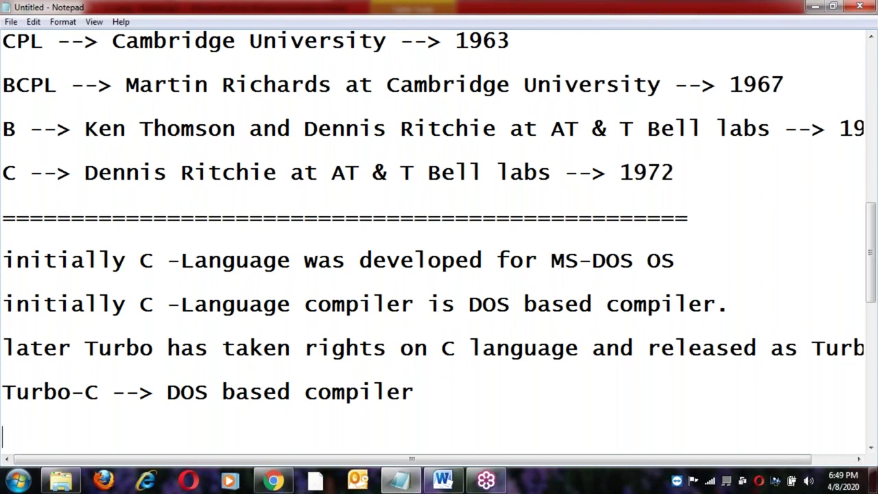
{"action": "left_click", "coordinate": [443, 401]}
{"action": "key", "text": "Return"}
{"action": "scroll", "coordinate": [447, 435], "scroll_direction": "down", "scroll_amount": 1}
Type 'in the year 1973' on a new line below the Turbo-C line.
{"action": "left_click", "coordinate": [430, 327]}
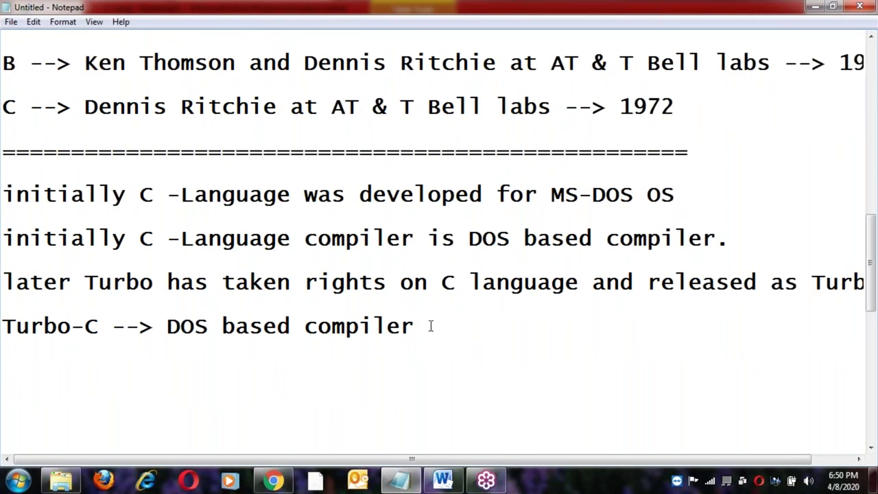
{"action": "key", "text": "Return"}
{"action": "key", "text": "Return"}
{"action": "type", "text": "1973"}
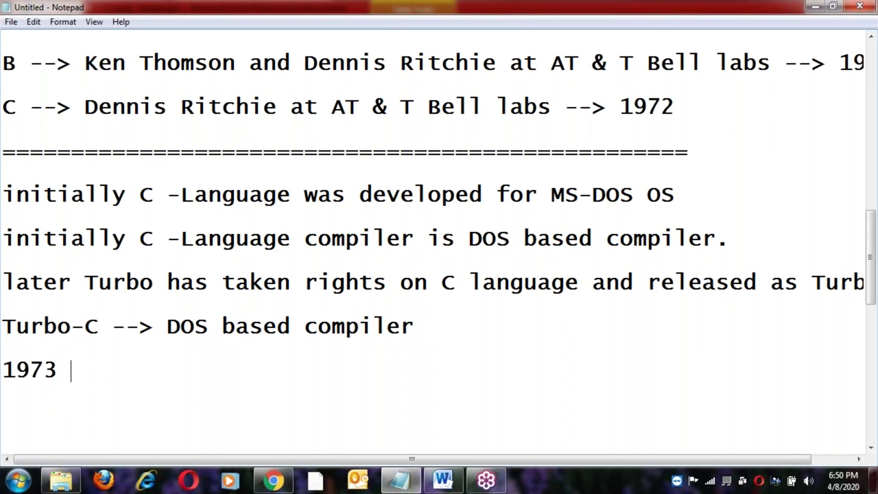
{"action": "left_click", "coordinate": [3, 371]}
{"action": "type", "text": "in the "}
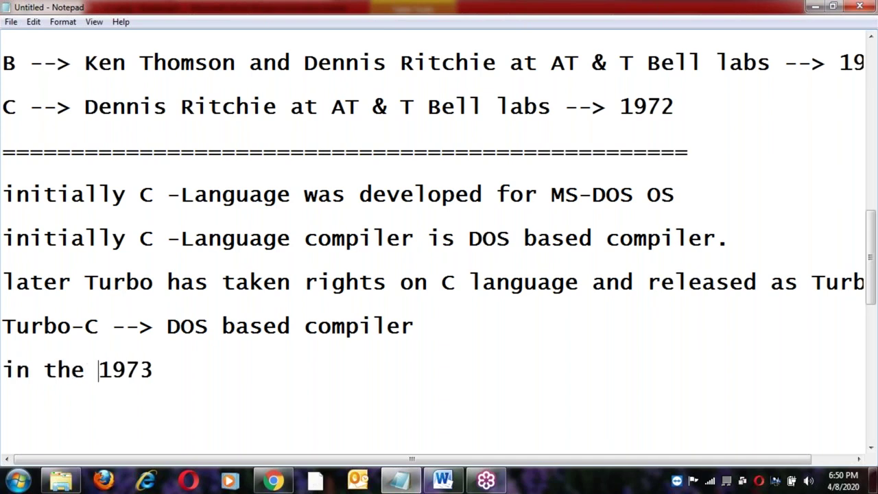
{"action": "type", "text": "year"}
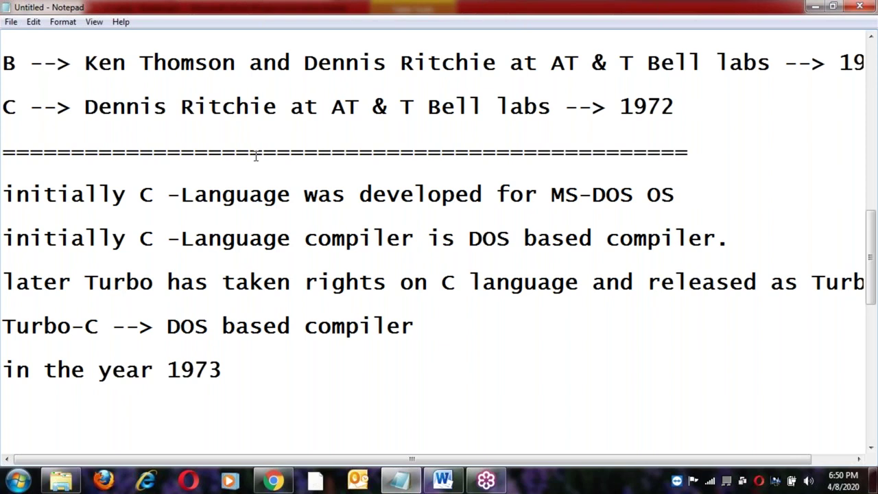
Copy the first C creator's name from above and paste it after '1973 ,'.
{"action": "scroll", "coordinate": [256, 155], "scroll_direction": "up", "scroll_amount": 1}
{"action": "left_click", "coordinate": [83, 172]}
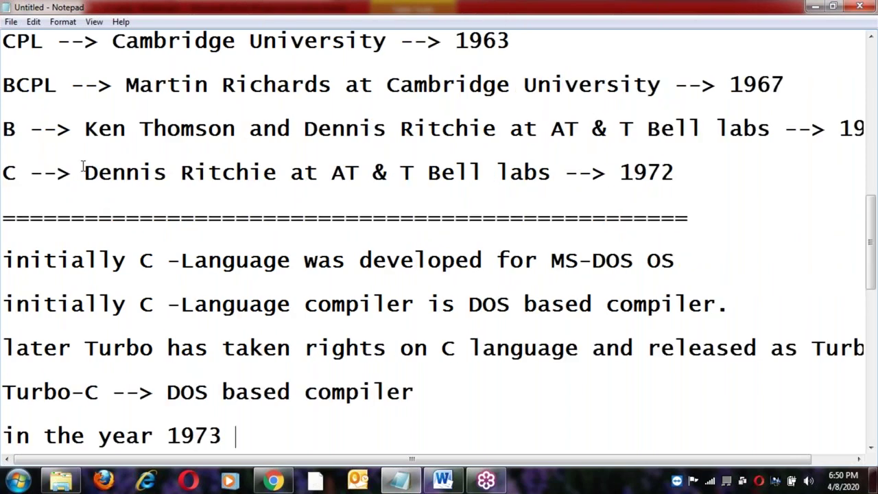
{"action": "left_click", "coordinate": [277, 173], "text": "shift"}
{"action": "key", "text": "ctrl+c"}
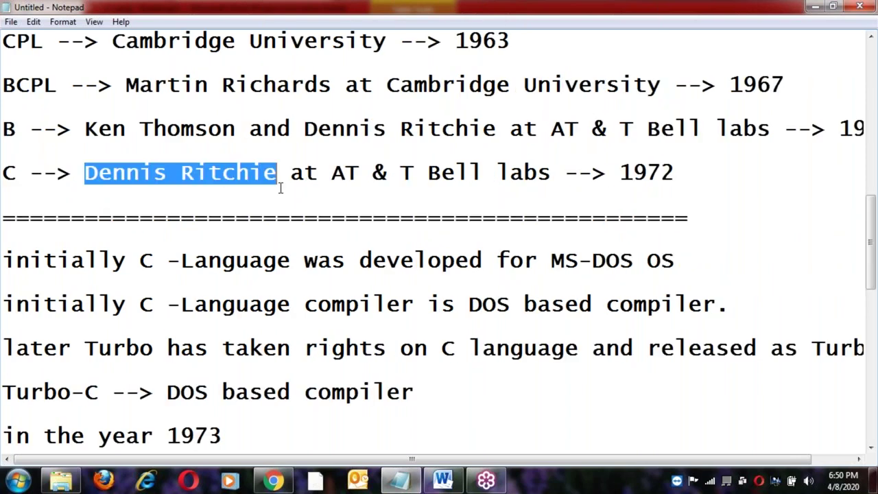
{"action": "scroll", "coordinate": [281, 189], "scroll_direction": "down", "scroll_amount": 1}
{"action": "left_click", "coordinate": [231, 304]}
{"action": "type", "text": ","}
{"action": "key", "text": "ctrl+v"}
{"action": "type", "text": ","}
Copy the second creator's name, paste it after the first, and add 'and'.
{"action": "scroll", "coordinate": [244, 273], "scroll_direction": "up", "scroll_amount": 1}
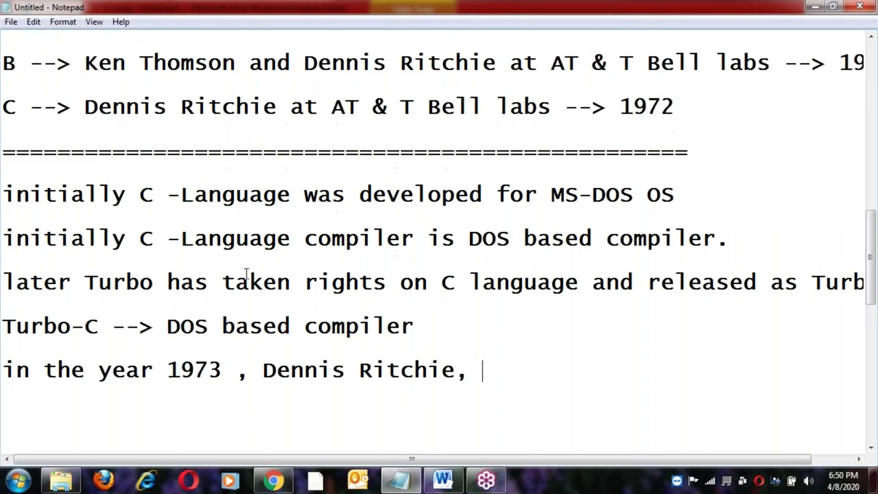
{"action": "scroll", "coordinate": [246, 273], "scroll_direction": "up", "scroll_amount": 1}
{"action": "left_click_drag", "start_coordinate": [85, 129], "coordinate": [236, 129]}
{"action": "key", "text": "ctrl+c"}
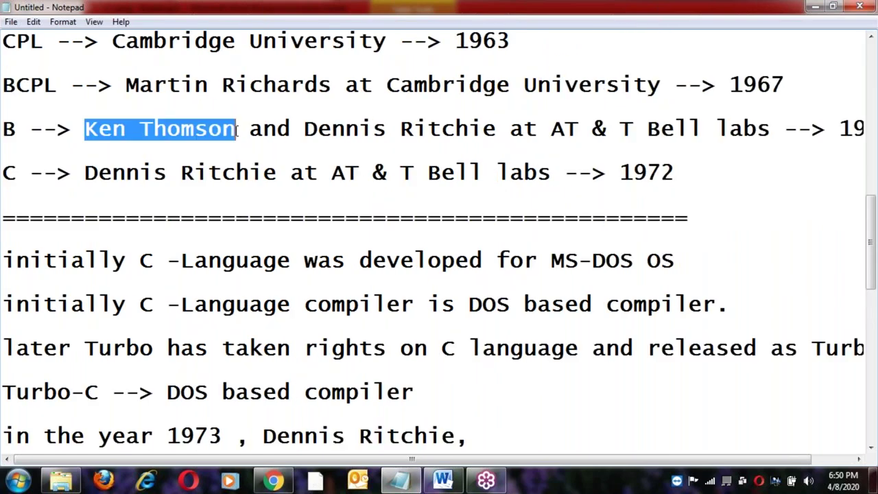
{"action": "left_click", "coordinate": [279, 260]}
{"action": "scroll", "coordinate": [283, 254], "scroll_direction": "down", "scroll_amount": 2}
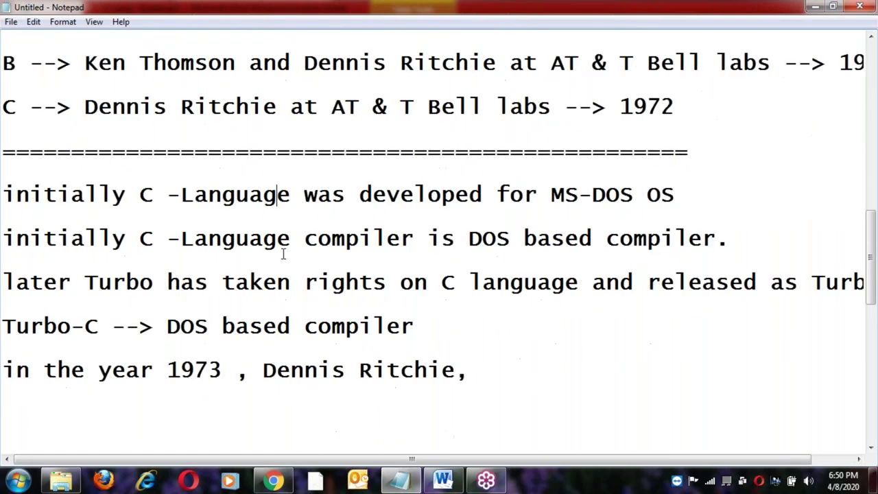
{"action": "left_click", "coordinate": [472, 305]}
{"action": "key", "text": "ctrl+v"}
{"action": "type", "text": ","}
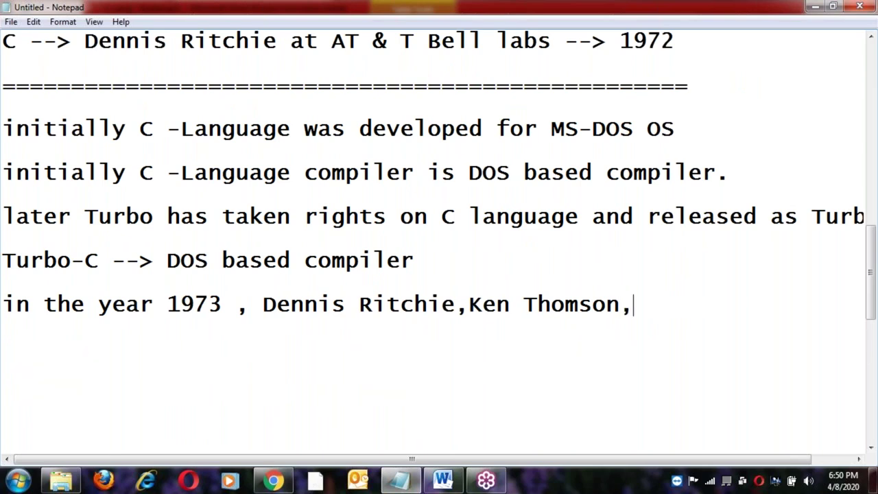
{"action": "key", "text": "BackSpace"}
{"action": "type", "text": "and"}
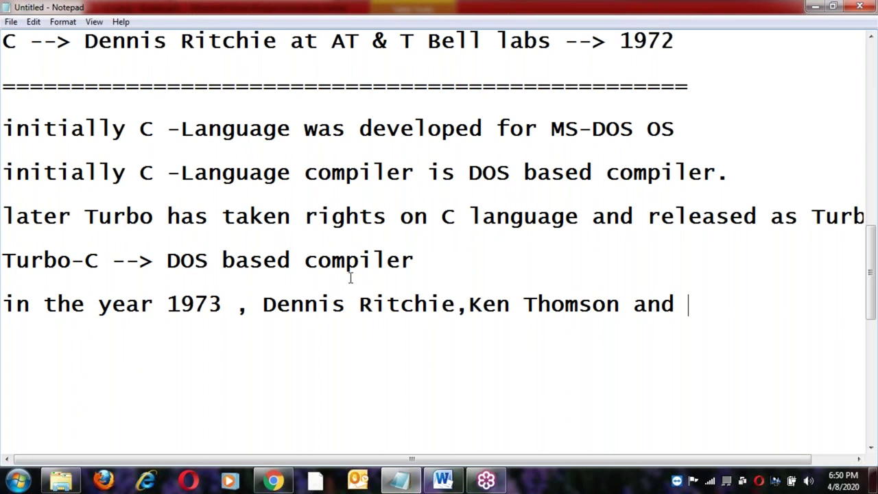
Insert two blank lines between the Turbo-C line and the 1973 sentence.
{"action": "left_click", "coordinate": [449, 253]}
{"action": "key", "text": "Return"}
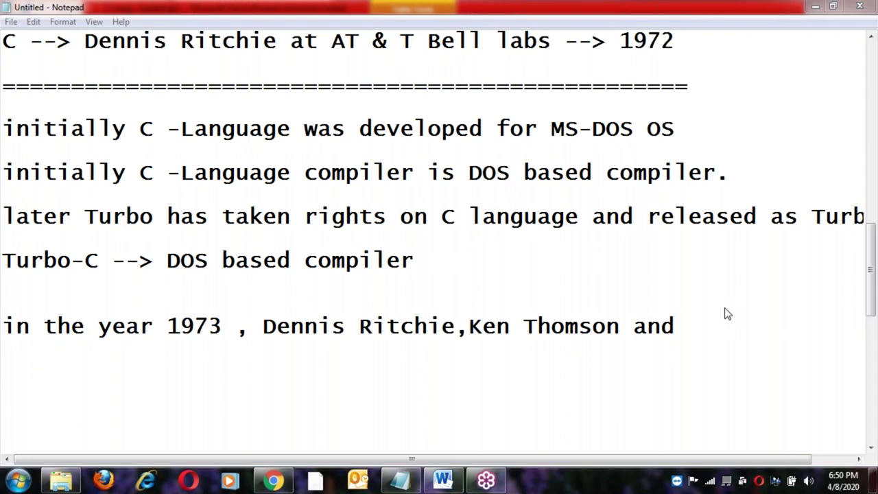
{"action": "key", "text": "Return"}
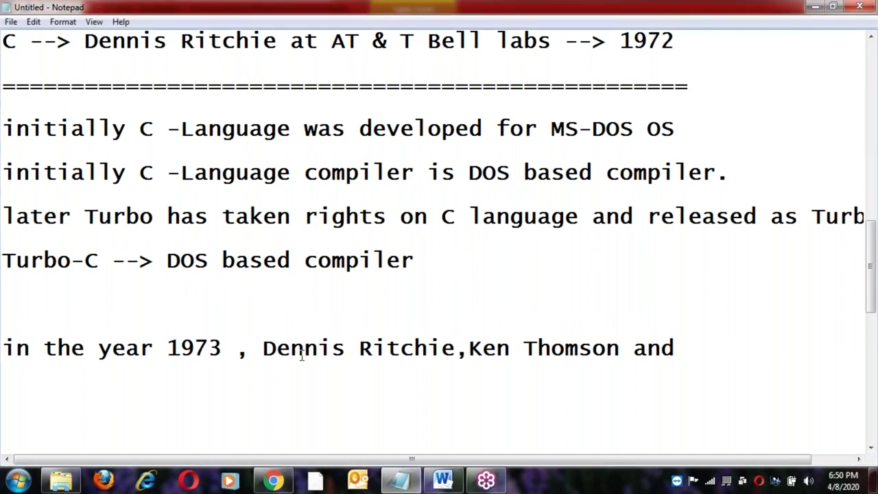
Append the third developer's name to the 1973 sentence and fix spacing between the names.
{"action": "left_click", "coordinate": [551, 348]}
{"action": "left_click", "coordinate": [702, 351]}
{"action": "type", "text": "Bra"}
{"action": "key", "text": "BackSpace"}
{"action": "key", "text": "BackSpace"}
{"action": "type", "text": "rian"}
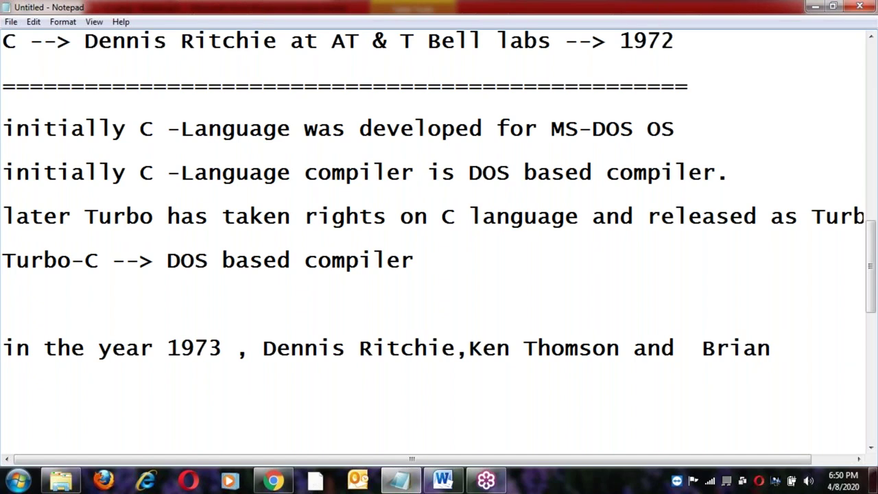
{"action": "type", "text": " kern"}
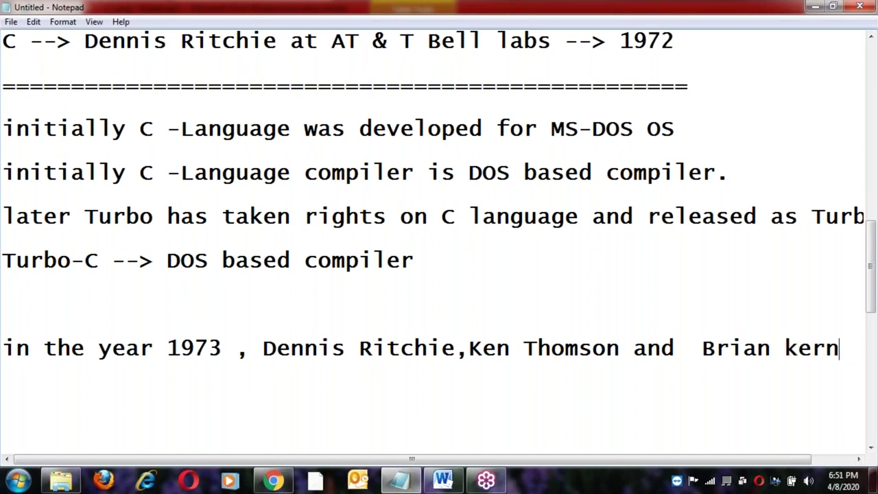
{"action": "type", "text": "ighan"}
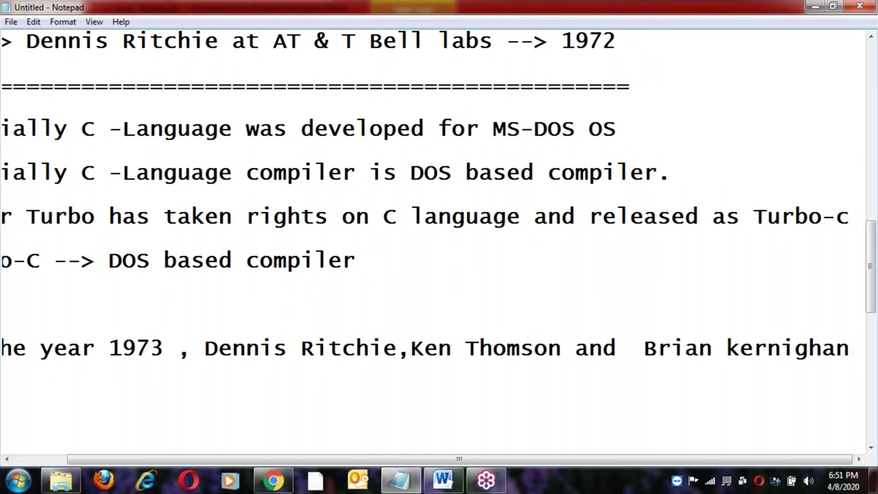
{"action": "key", "text": "Home"}
{"action": "key", "text": "Right"}
{"action": "key", "text": "Right"}
{"action": "key", "text": "Right"}
{"action": "key", "text": "Right"}
{"action": "key", "text": "Right"}
{"action": "key", "text": "Right"}
{"action": "key", "text": "Right"}
{"action": "key", "text": "Right"}
{"action": "key", "text": "Right"}
{"action": "key", "text": "Right"}
{"action": "key", "text": "Right"}
{"action": "key", "text": "Right"}
{"action": "key", "text": "Right"}
{"action": "key", "text": "Right"}
{"action": "key", "text": "Right"}
{"action": "key", "text": "Right"}
{"action": "key", "text": "Right"}
{"action": "key", "text": "Right"}
{"action": "key", "text": "Right"}
{"action": "key", "text": "Right"}
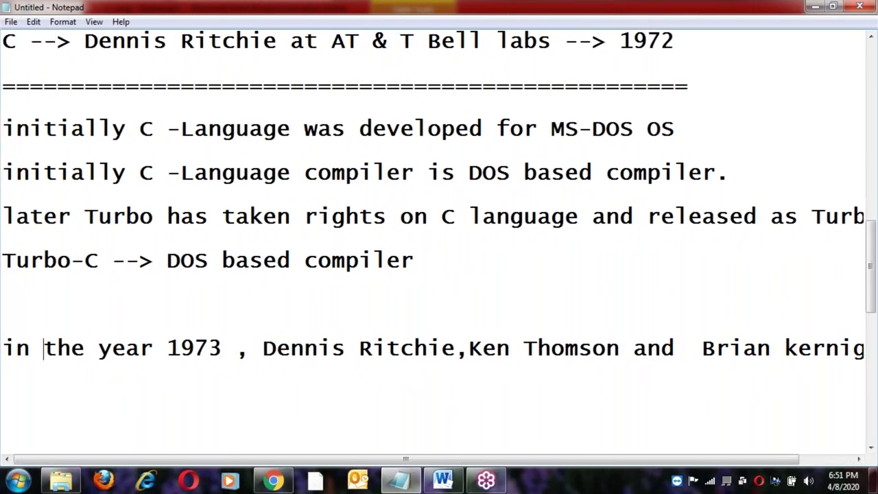
{"action": "key", "text": "Right"}
{"action": "key", "text": "Right"}
{"action": "key", "text": "Right"}
{"action": "key", "text": "Right"}
{"action": "key", "text": "Right"}
{"action": "key", "text": "Right"}
{"action": "key", "text": "Right"}
{"action": "key", "text": "Right"}
{"action": "key", "text": "Right"}
{"action": "key", "text": "Left"}
{"action": "key", "text": "Right"}
{"action": "key", "text": "Right"}
{"action": "key", "text": "Right"}
{"action": "key", "text": "Right"}
{"action": "key", "text": "Right"}
{"action": "key", "text": "Right"}
{"action": "key", "text": "Right"}
{"action": "key", "text": "Right"}
{"action": "key", "text": "Right"}
{"action": "key", "text": "Right"}
{"action": "key", "text": "Right"}
{"action": "key", "text": "Right"}
{"action": "key", "text": "Right"}
{"action": "key", "text": "Right"}
{"action": "key", "text": "Right"}
{"action": "key", "text": "Right"}
{"action": "key", "text": "Right"}
{"action": "key", "text": "Right"}
{"action": "key", "text": "Right"}
{"action": "key", "text": "Right"}
{"action": "key", "text": "Right"}
{"action": "key", "text": "Right"}
{"action": "key", "text": "Right"}
{"action": "key", "text": "Right"}
{"action": "key", "text": "Right"}
{"action": "key", "text": "Right"}
{"action": "key", "text": "Right"}
{"action": "key", "text": "Right"}
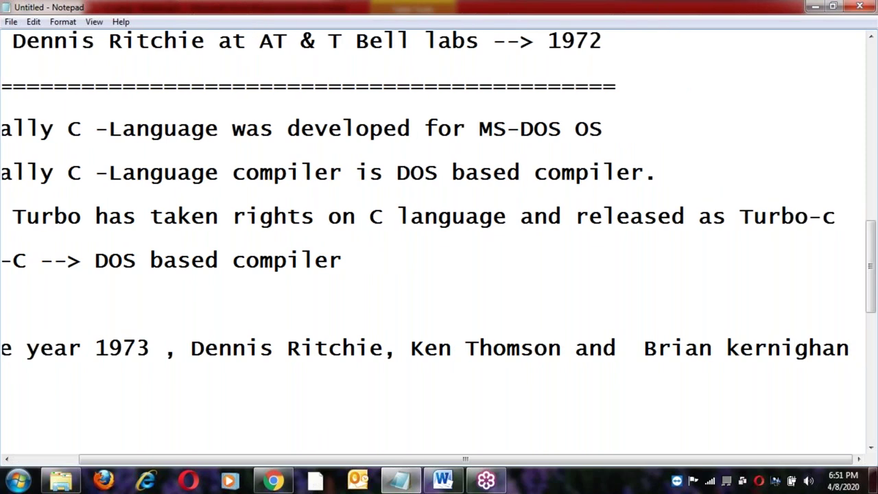
Add 'have developed a Unix OS', correcting Linx to Unix, and start a new line.
{"action": "left_click", "coordinate": [112, 370]}
{"action": "type", "text": "have "}
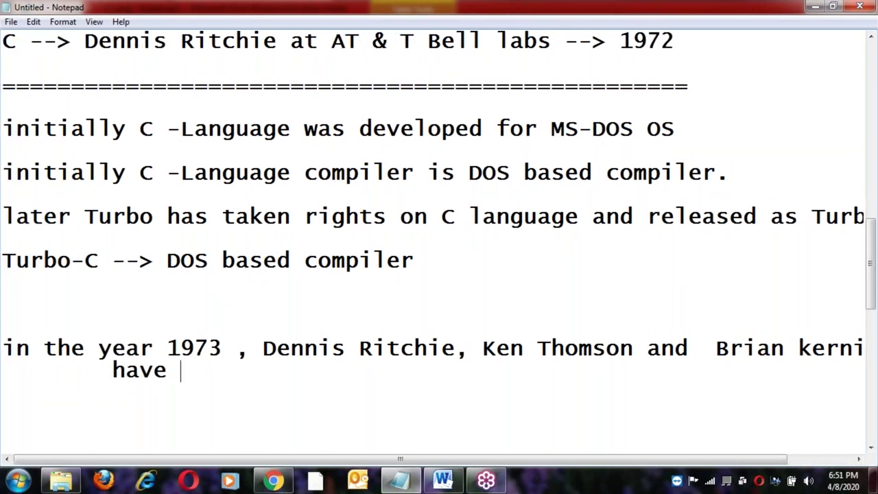
{"action": "type", "text": "develiped"}
{"action": "key", "text": "BackSpace"}
{"action": "key", "text": "BackSpace"}
{"action": "key", "text": "BackSpace"}
{"action": "key", "text": "BackSpace"}
{"action": "type", "text": "oped"}
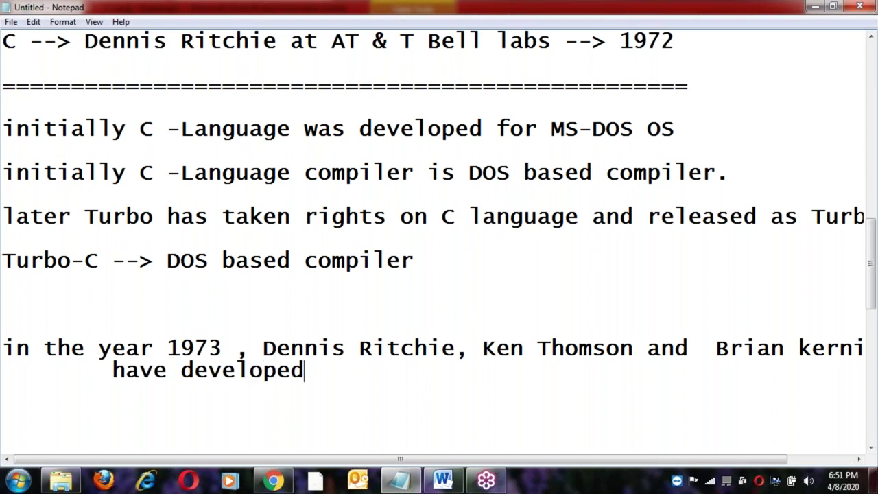
{"action": "type", "text": " a Linx OS"}
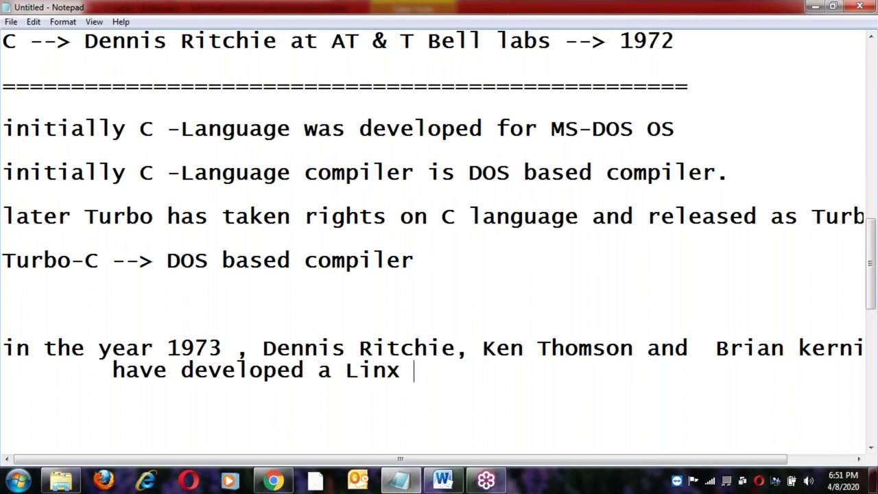
{"action": "key", "text": "Left"}
{"action": "key", "text": "Left"}
{"action": "key", "text": "Left"}
{"action": "key", "text": "BackSpace"}
{"action": "key", "text": "BackSpace"}
{"action": "key", "text": "BackSpace"}
{"action": "key", "text": "BackSpace"}
{"action": "type", "text": "Unix"}
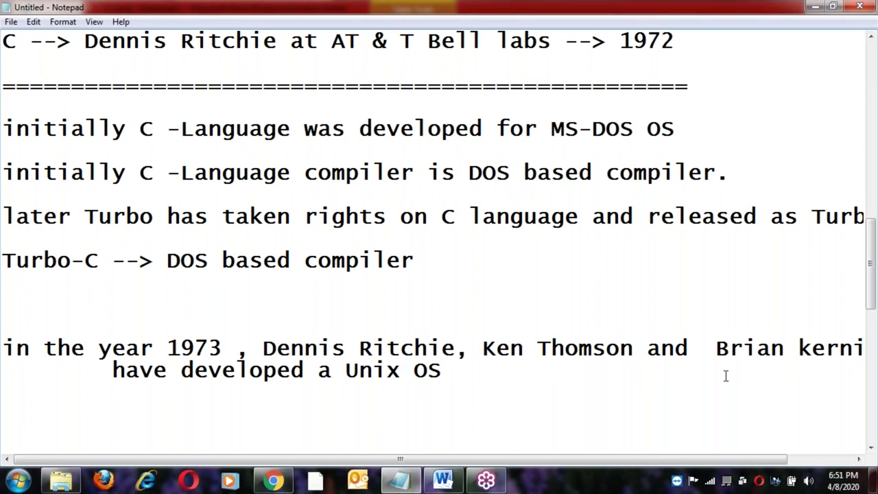
{"action": "left_click", "coordinate": [453, 374]}
{"action": "key", "text": "Return"}
{"action": "key", "text": "Return"}
{"action": "key", "text": "Return"}
Type 'in the yeat 1979' on the new line.
{"action": "type", "text": "in the "}
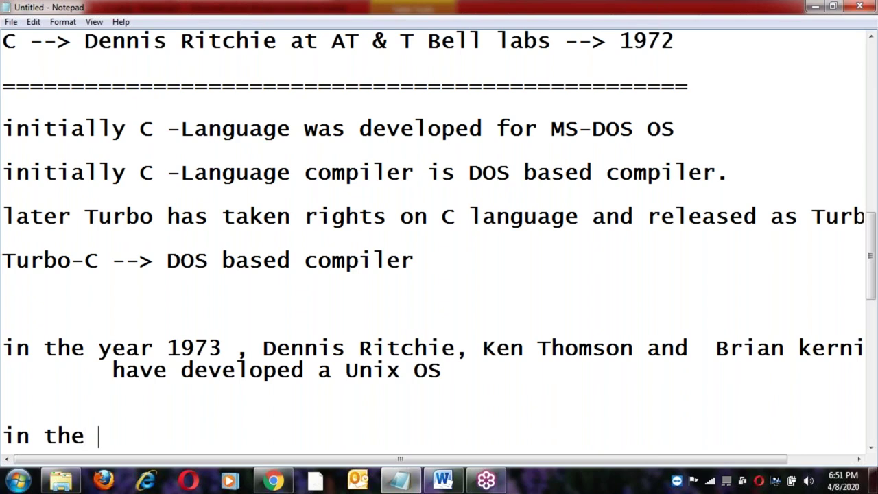
{"action": "type", "text": "yeat 9"}
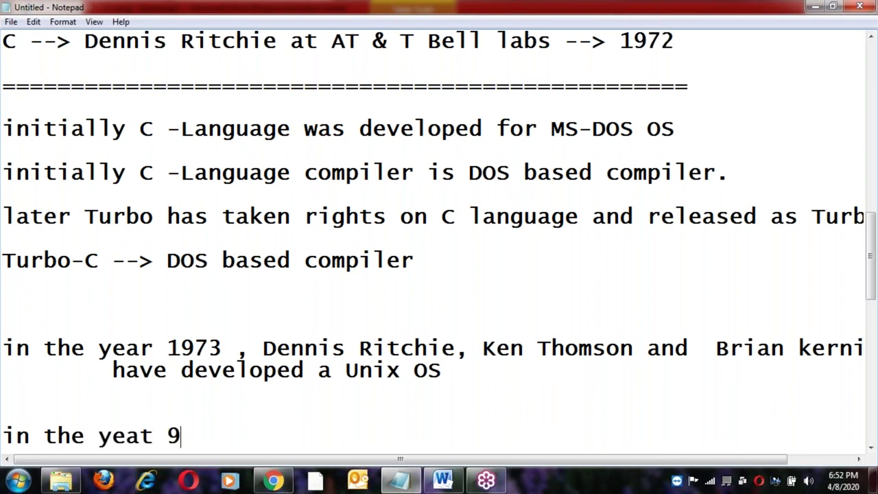
{"action": "key", "text": "BackSpace"}
{"action": "type", "text": "1979"}
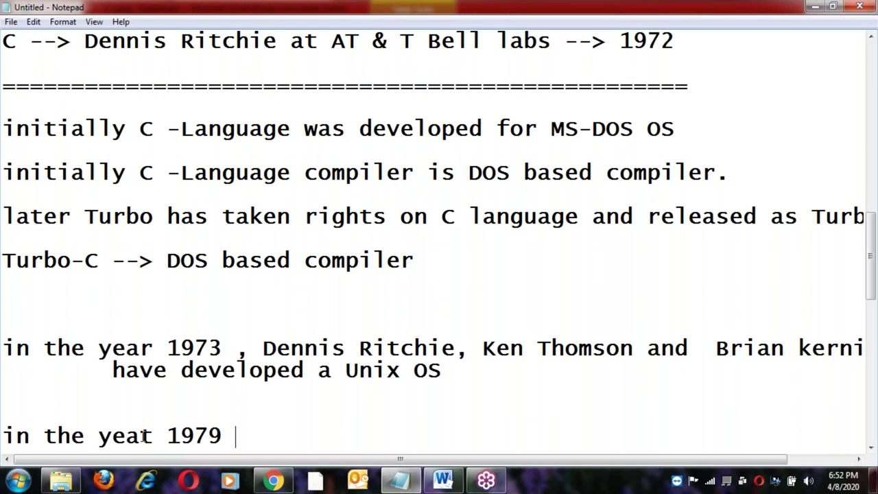
Append '-->' plus the first two developers from the 1973 line joined by 'and', then ', have re'.
{"action": "scroll", "coordinate": [157, 432], "scroll_direction": "down", "scroll_amount": 1}
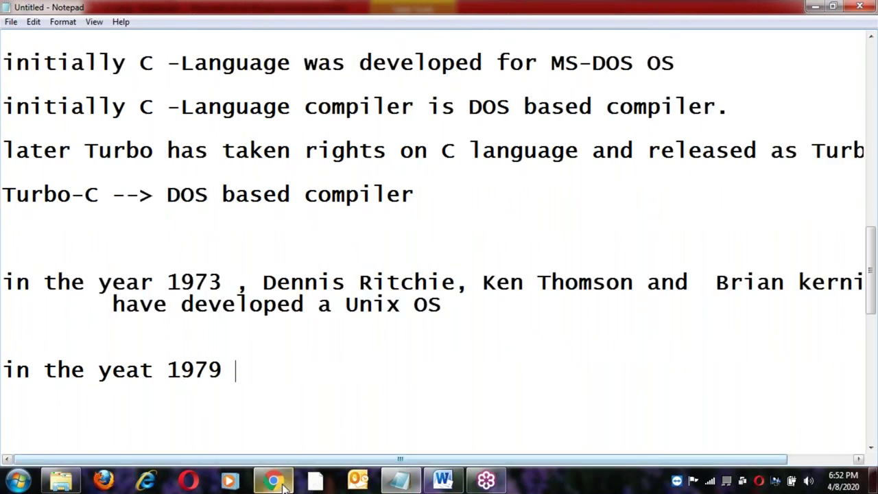
{"action": "left_click", "coordinate": [264, 282]}
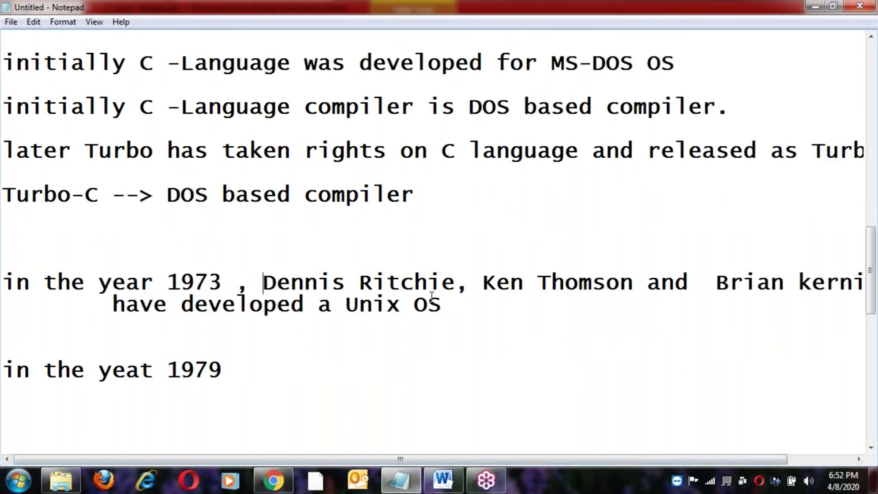
{"action": "left_click", "coordinate": [634, 286], "text": "shift"}
{"action": "key", "text": "ctrl+c"}
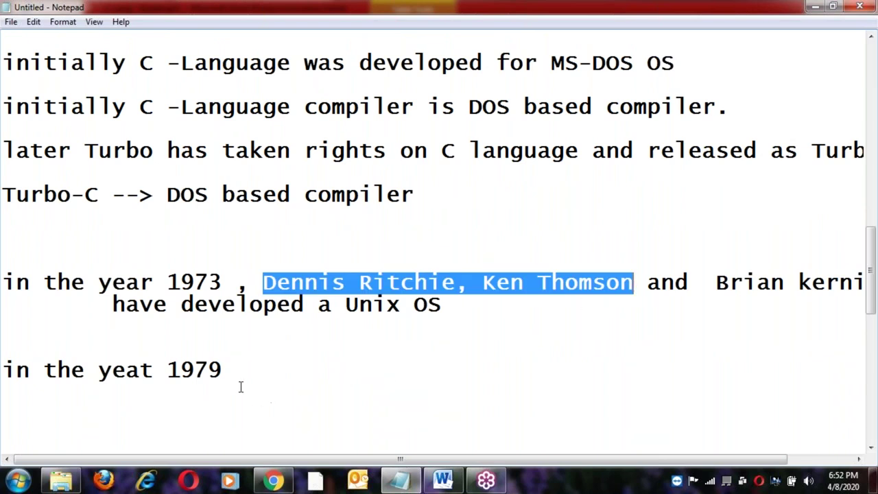
{"action": "left_click", "coordinate": [239, 374]}
{"action": "type", "text": "-->"}
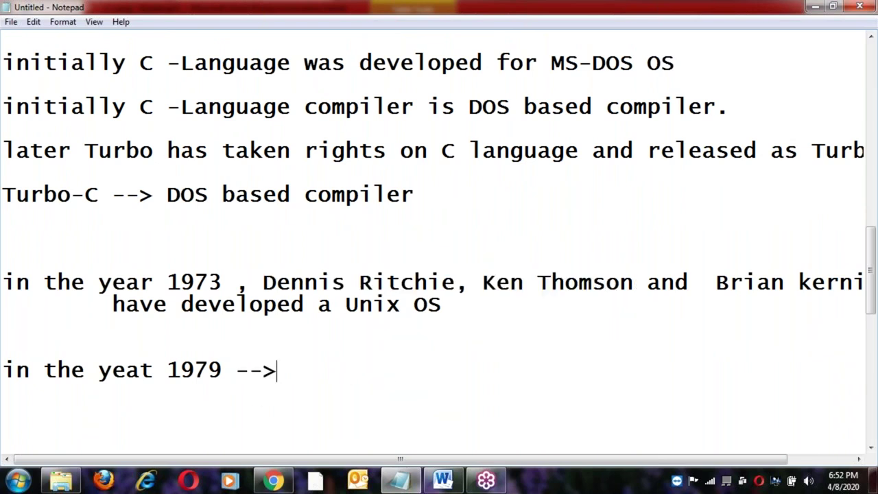
{"action": "key", "text": "ctrl+v"}
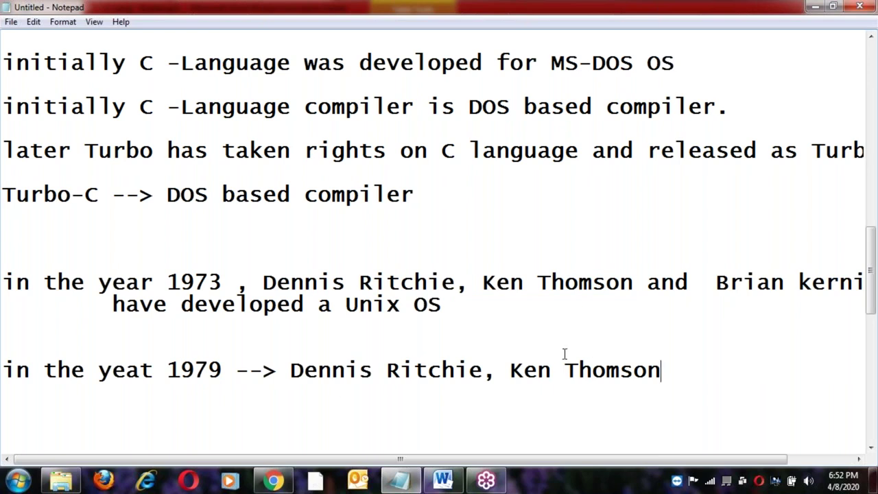
{"action": "left_click", "coordinate": [498, 376]}
{"action": "key", "text": "BackSpace"}
{"action": "type", "text": "and"}
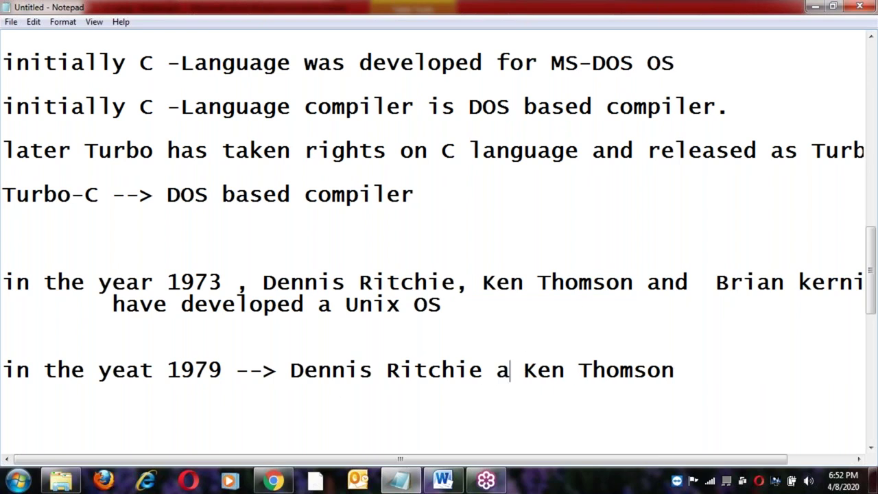
{"action": "key", "text": "End"}
{"action": "type", "text": ", "}
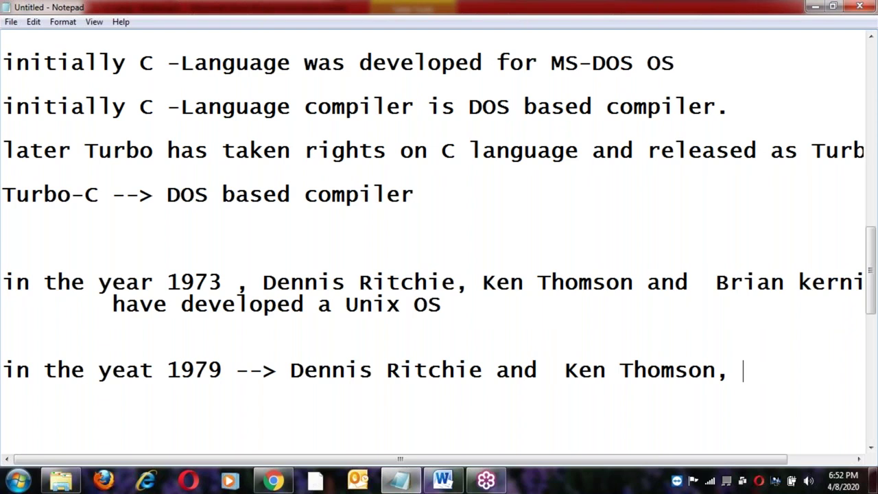
{"action": "type", "text": "have "}
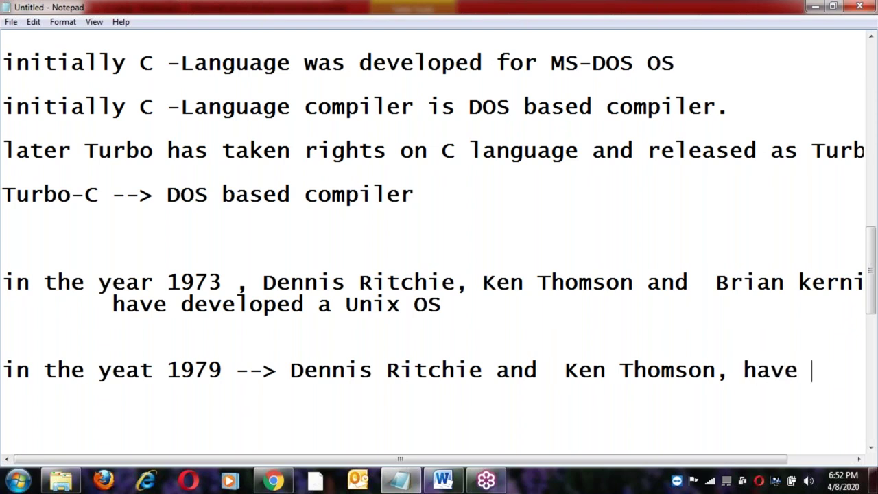
{"action": "type", "text": "re"}
Highlight the year 1973 and the two names on the 1973 line while explaining.
{"action": "double_click", "coordinate": [197, 284]}
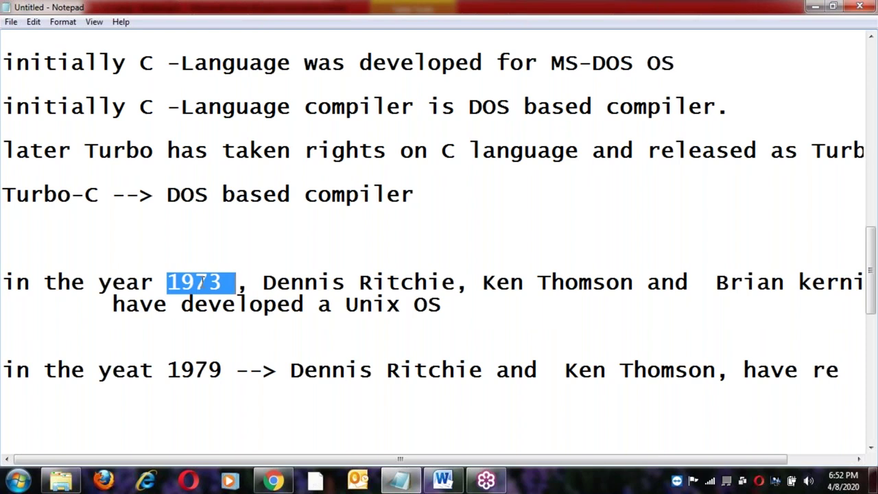
{"action": "left_click", "coordinate": [319, 284]}
{"action": "left_click", "coordinate": [402, 284]}
{"action": "left_click", "coordinate": [538, 284]}
{"action": "left_click", "coordinate": [597, 283]}
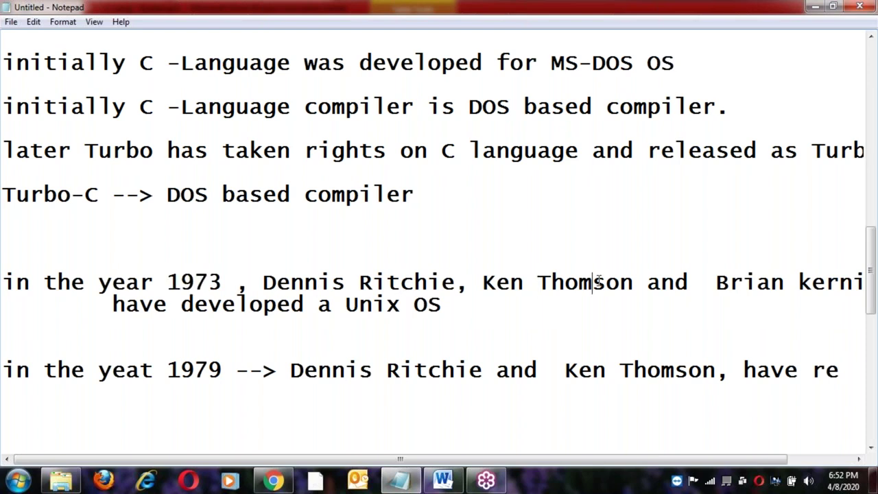
{"action": "left_click", "coordinate": [262, 283]}
{"action": "left_click", "coordinate": [632, 283], "text": "shift"}
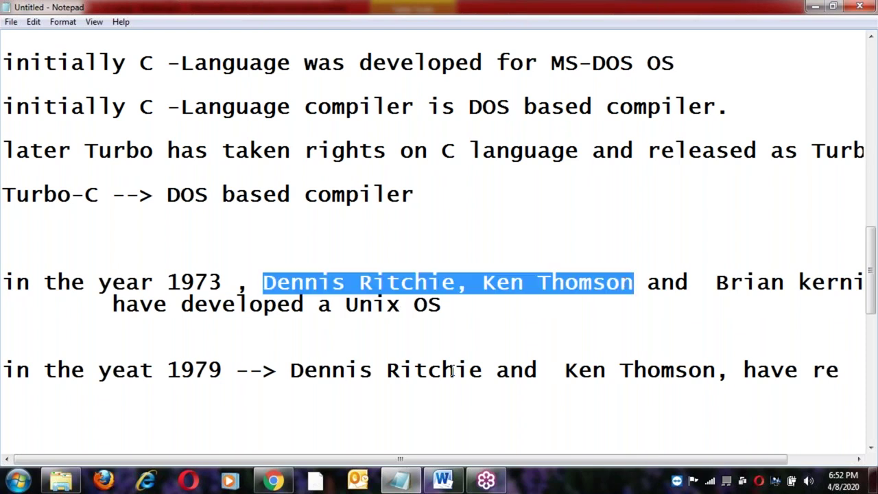
{"action": "left_click", "coordinate": [525, 370]}
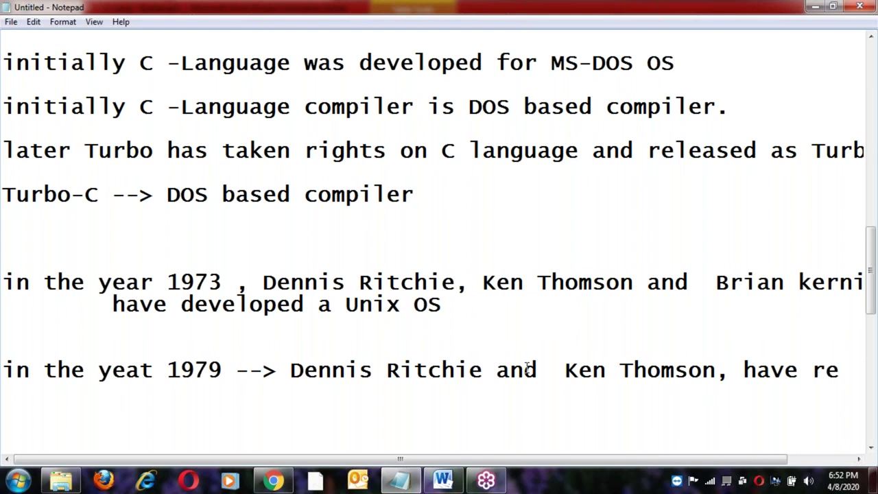
Complete the 1979 line with 'written c language for Unix OS', correcting the capital N.
{"action": "left_click", "coordinate": [849, 372]}
{"action": "type", "text": "written"}
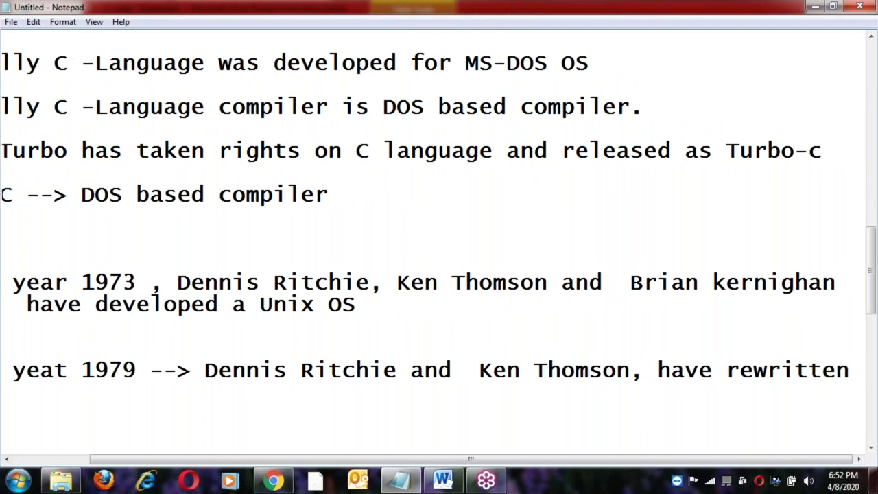
{"action": "type", "text": " c la"}
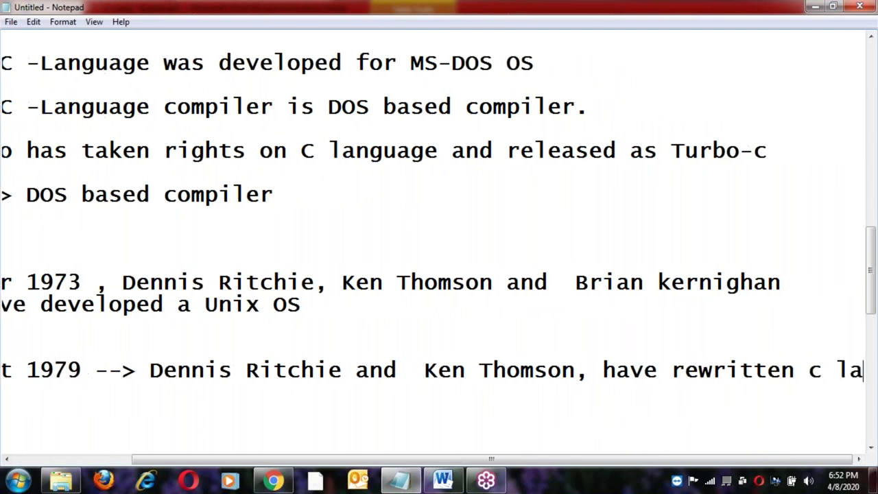
{"action": "type", "text": "nguag"}
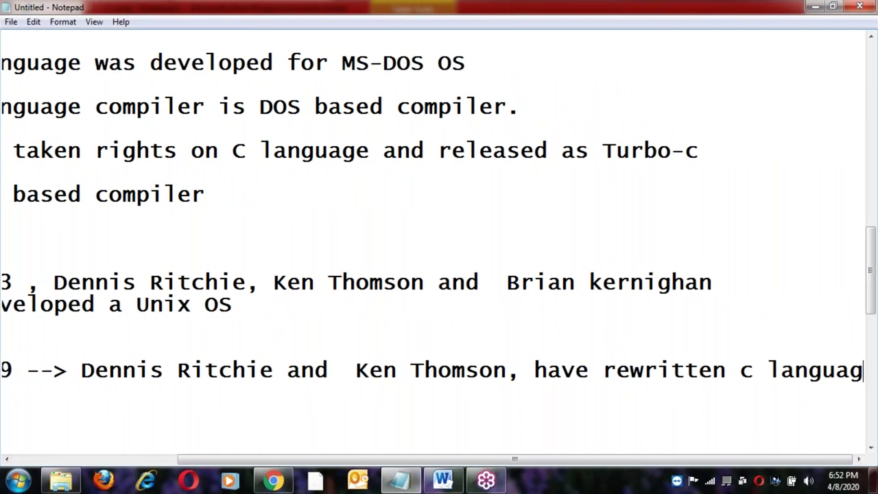
{"action": "type", "text": "e for "}
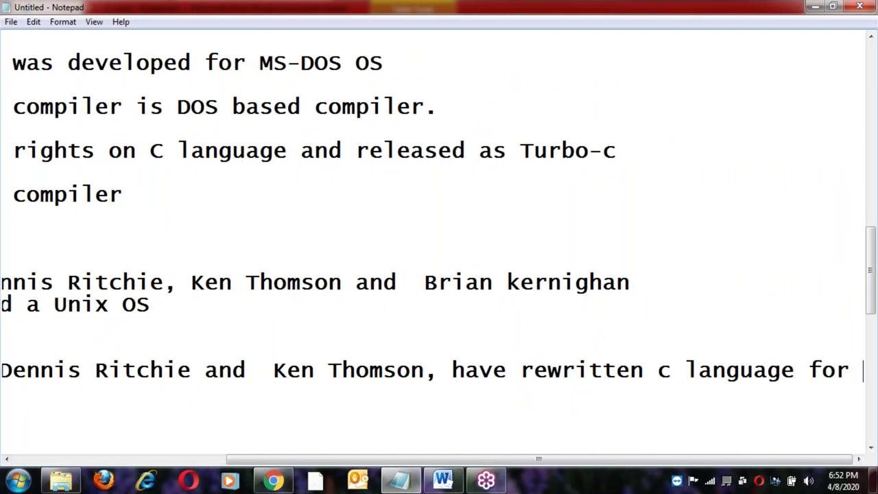
{"action": "type", "text": "UNix"}
{"action": "key", "text": "Left"}
{"action": "key", "text": "Left"}
{"action": "key", "text": "BackSpace"}
{"action": "type", "text": "n"}
{"action": "key", "text": "End"}
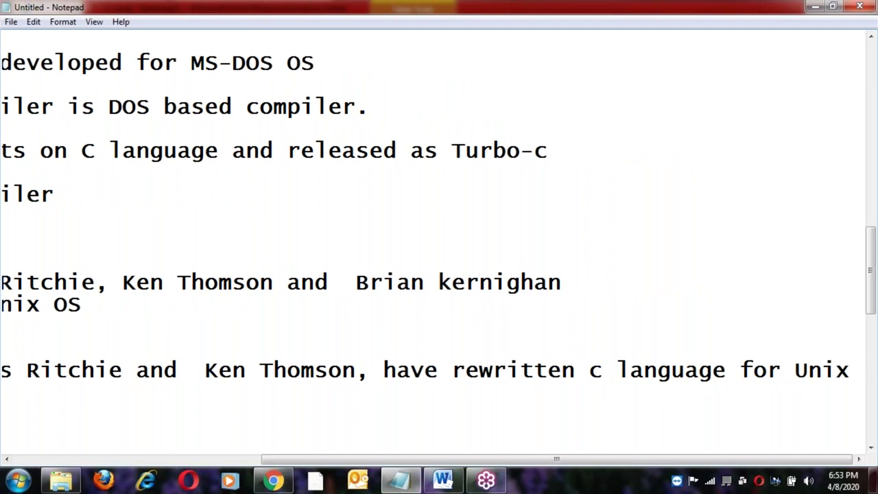
{"action": "type", "text": "OS"}
Point out the words along the 1979 line while explaining it.
{"action": "left_click", "coordinate": [205, 369]}
{"action": "left_click", "coordinate": [396, 369]}
{"action": "left_click", "coordinate": [452, 368]}
{"action": "left_click", "coordinate": [491, 369]}
{"action": "left_click", "coordinate": [533, 368]}
{"action": "left_click", "coordinate": [561, 368]}
{"action": "left_click", "coordinate": [616, 369]}
{"action": "left_click", "coordinate": [643, 368]}
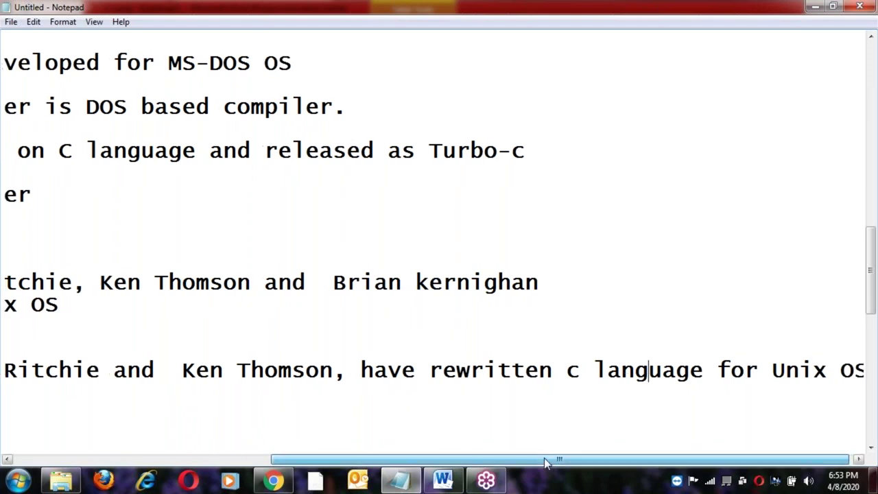
{"action": "left_click_drag", "start_coordinate": [553, 463], "coordinate": [542, 463]}
Start an indented line below the 1979 line reading 'and named K & R Compiler.'.
{"action": "key", "text": "End"}
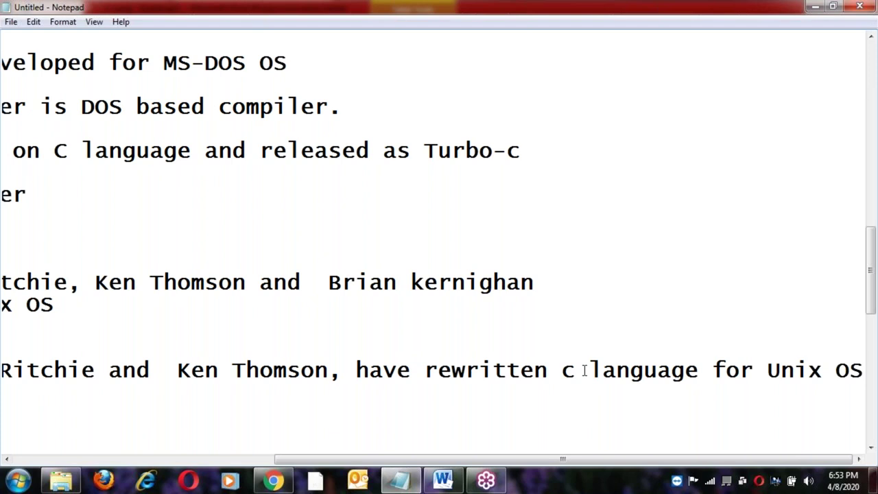
{"action": "key", "text": "Return"}
{"action": "key", "text": "Tab"}
{"action": "key", "text": "Tab"}
{"action": "key", "text": "Tab"}
{"action": "type", "text": "and "}
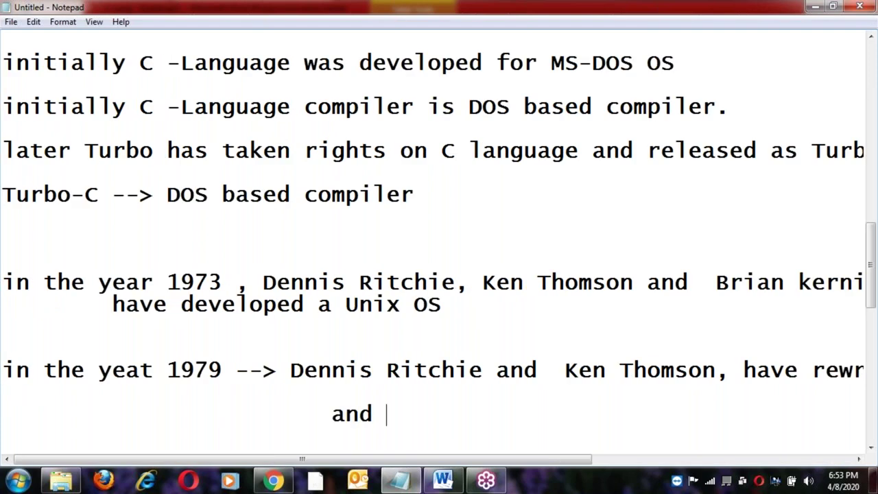
{"action": "type", "text": "name d "}
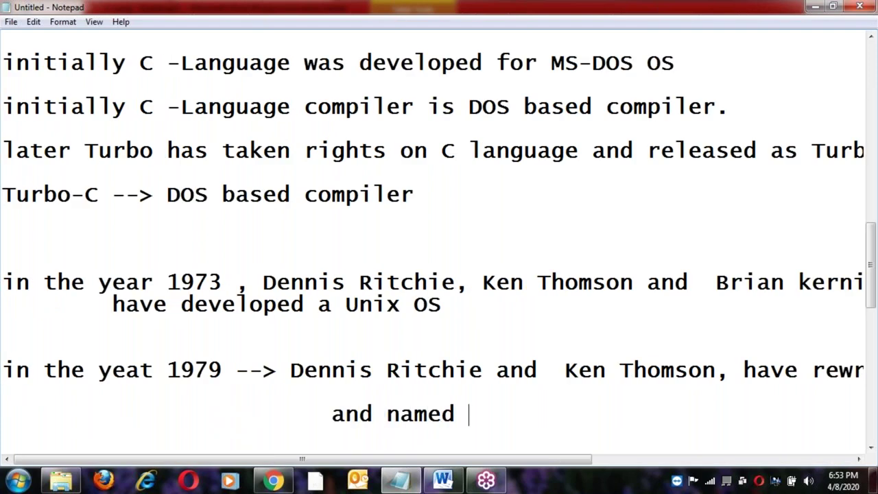
{"action": "type", "text": "K & "}
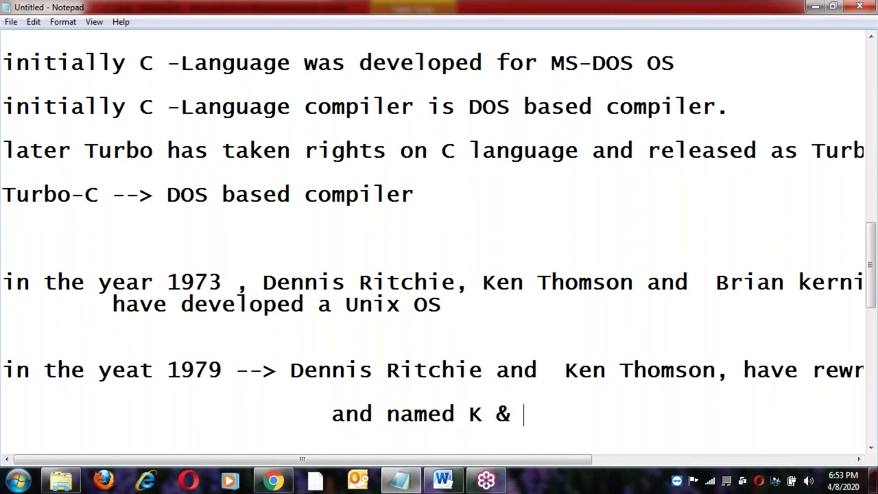
{"action": "type", "text": "R Co"}
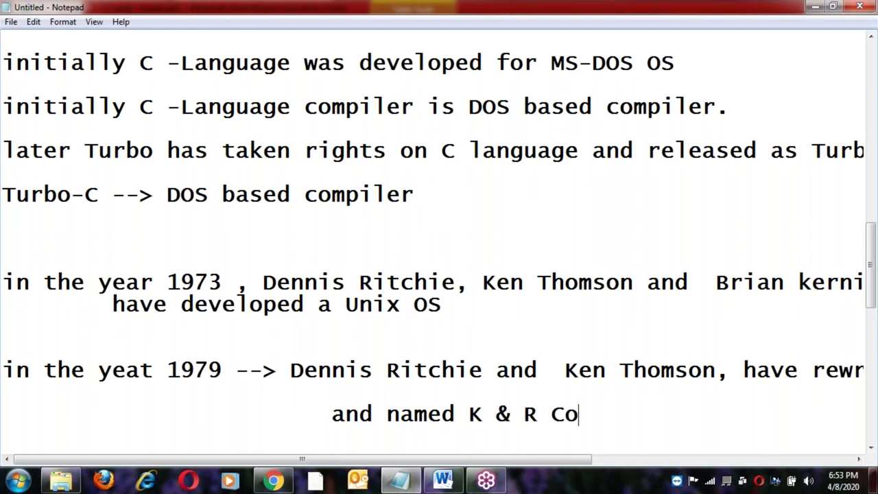
{"action": "type", "text": "mpiler."}
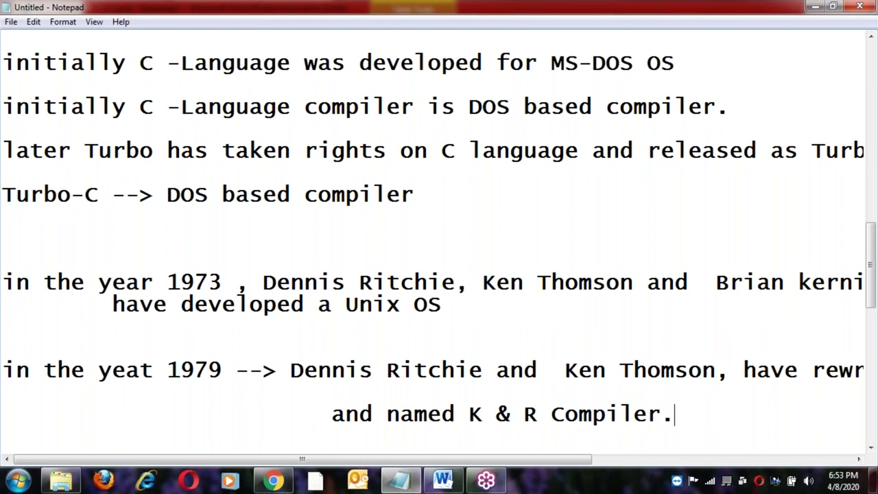
End the 'and named K & R Compiler.' line and move to a new line.
{"action": "key", "text": "Return"}
{"action": "key", "text": "Return"}
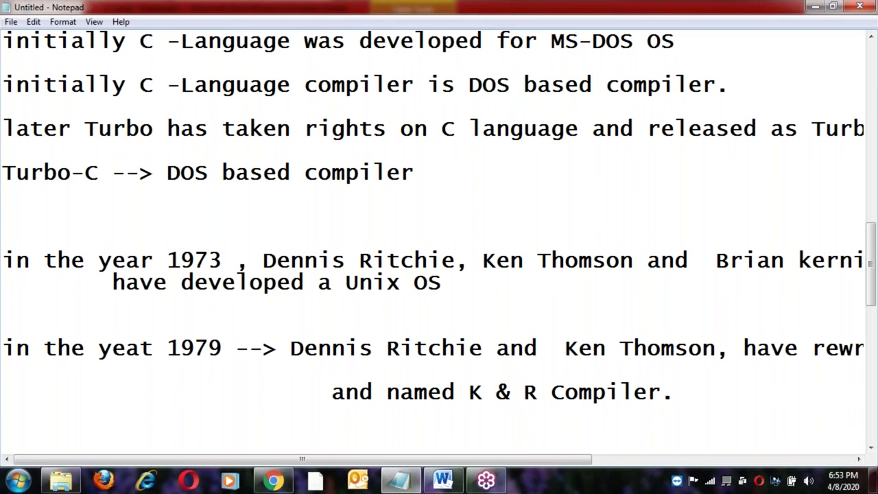
Reuse 'K & R Compiler' to add the line 'this K & R Compiler submitted to ANSI.'.
{"action": "left_click", "coordinate": [469, 393]}
{"action": "left_click", "coordinate": [661, 393], "text": "shift"}
{"action": "key", "text": "ctrl+c"}
{"action": "left_click", "coordinate": [687, 389]}
{"action": "key", "text": "Return"}
{"action": "key", "text": "Tab"}
{"action": "key", "text": "BackSpace"}
{"action": "type", "text": "this"}
{"action": "key", "text": "ctrl+v"}
{"action": "type", "text": "submitted to AN"}
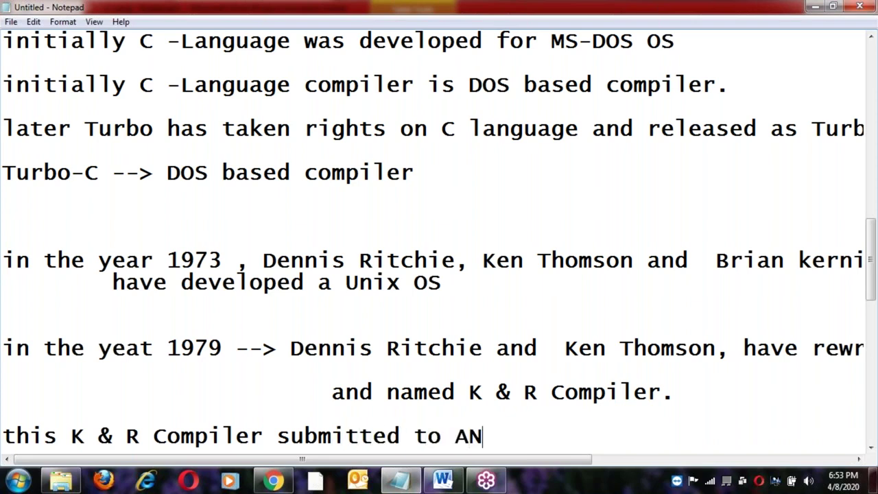
{"action": "type", "text": "SI."}
Add the line 'ANSI --> American National Standard Institute' and start another line.
{"action": "key", "text": "Return"}
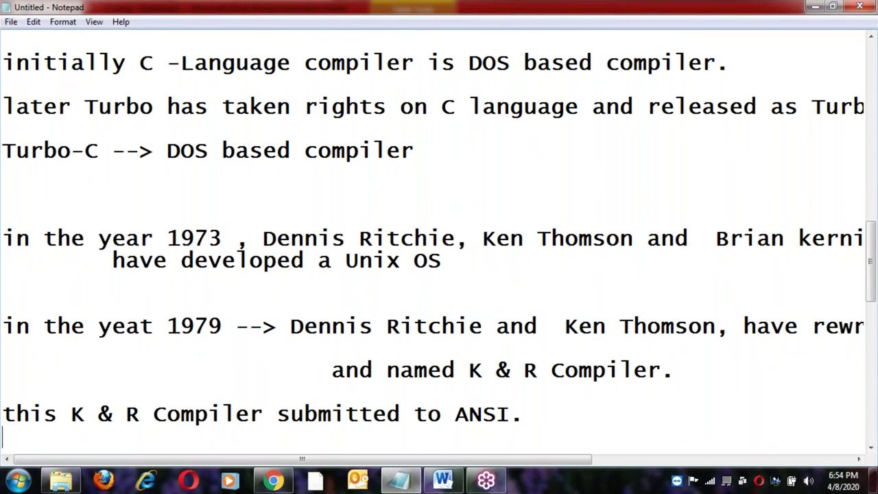
{"action": "type", "text": "ANSI --> "}
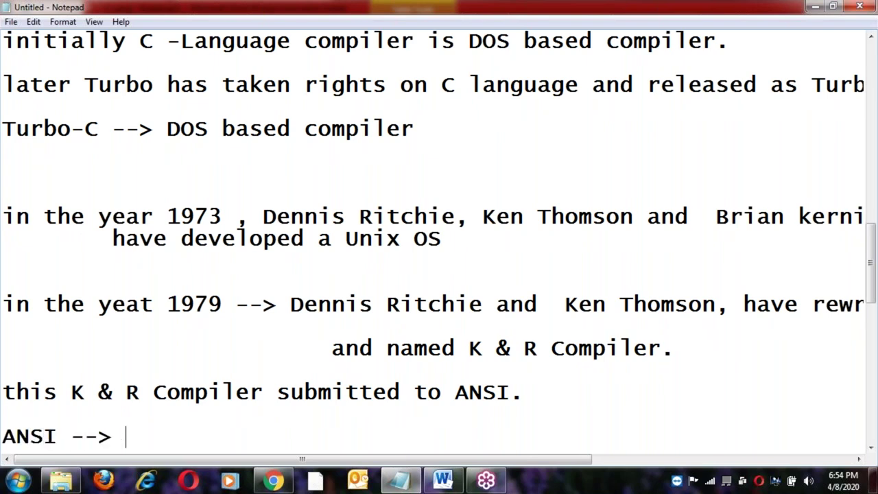
{"action": "type", "text": "Americal"}
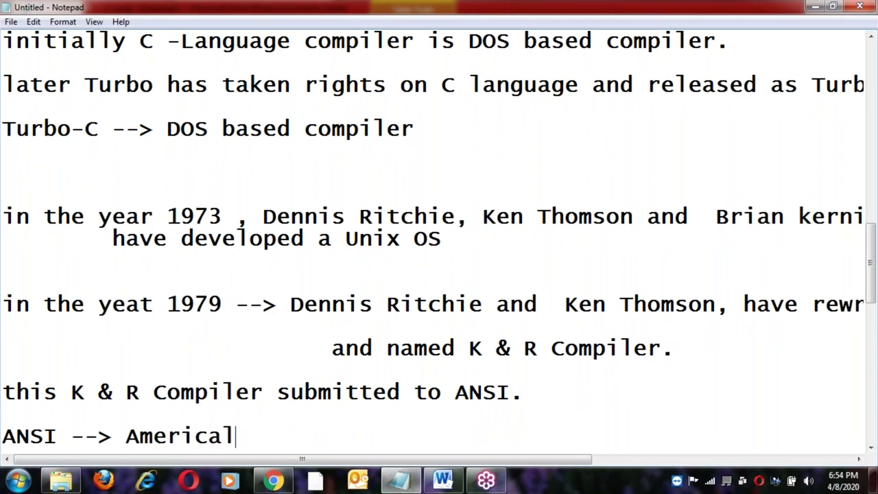
{"action": "key", "text": "BackSpace"}
{"action": "type", "text": "n Nat"}
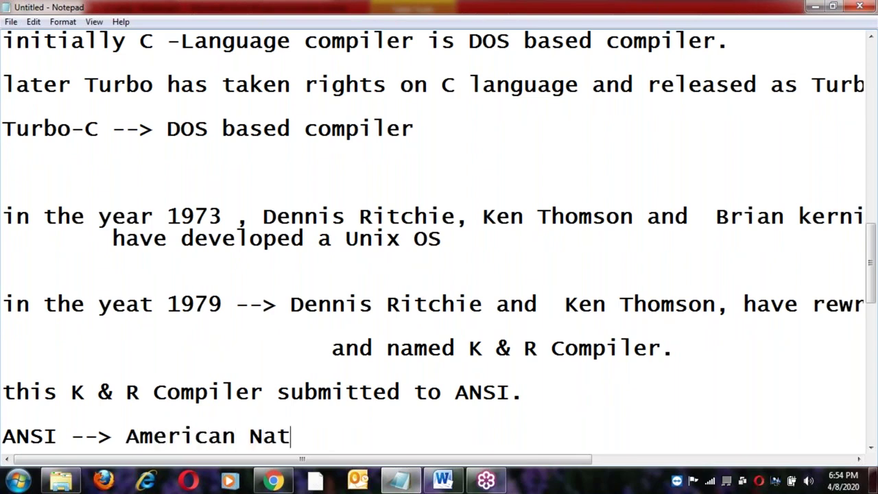
{"action": "type", "text": "ional Standard Institute"}
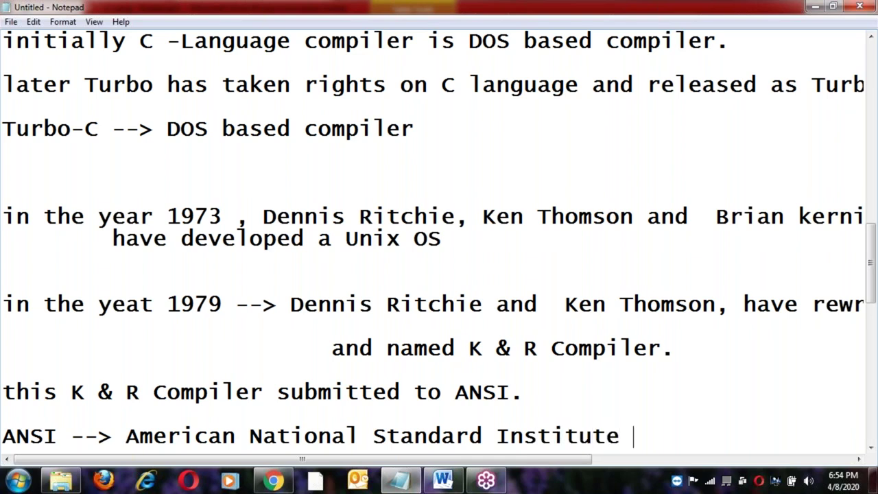
{"action": "key", "text": "Return"}
{"action": "key", "text": "Return"}
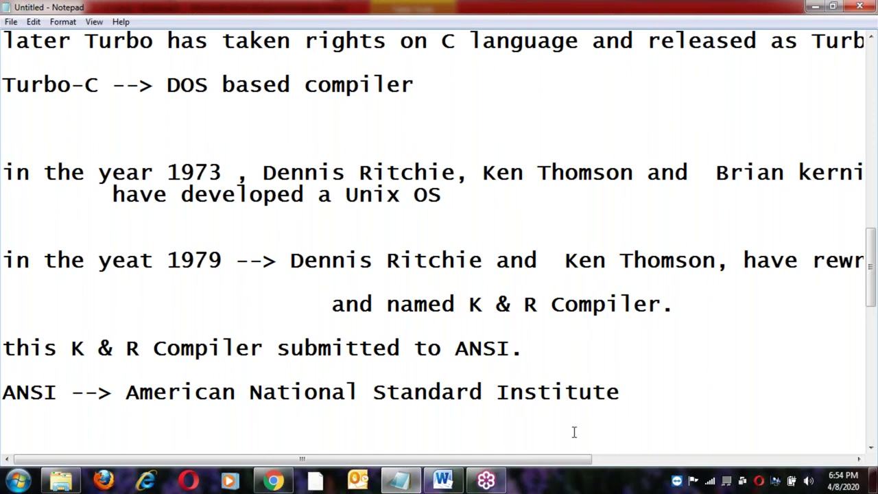
Highlight 'K & R Compiler' and the word 'Standard' for emphasis.
{"action": "left_click", "coordinate": [71, 349]}
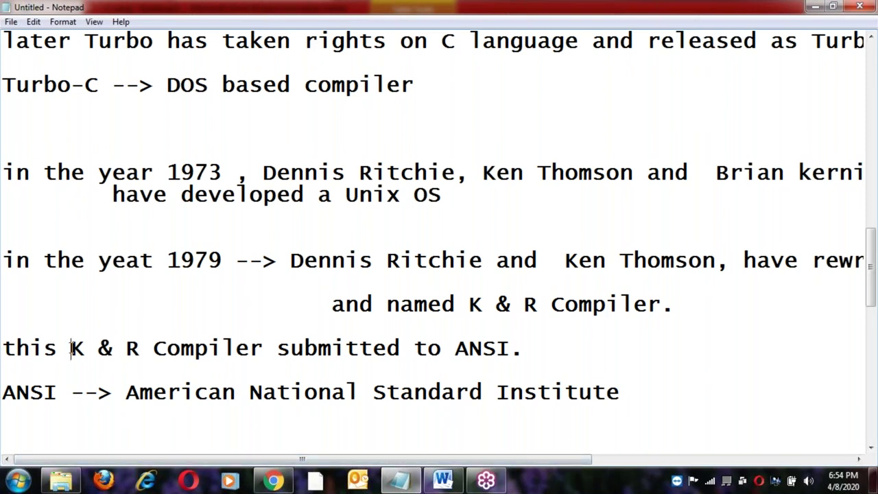
{"action": "left_click", "coordinate": [277, 349], "text": "shift"}
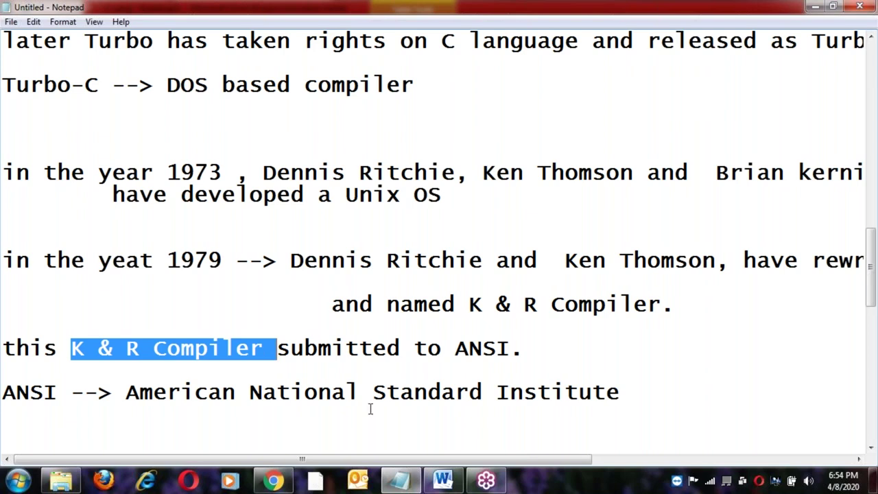
{"action": "double_click", "coordinate": [416, 391]}
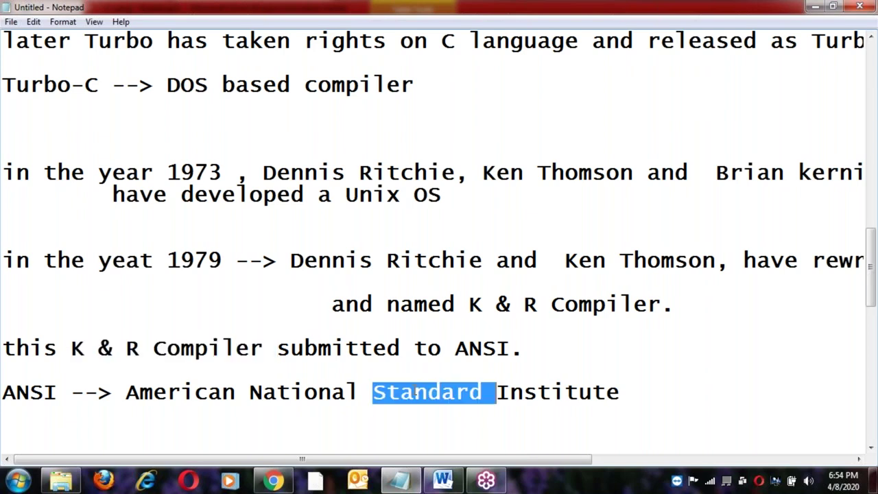
{"action": "left_click", "coordinate": [114, 391]}
Begin a line below the ANSI expansion reading 'ANSI is like a ISI in ind', fixing typos.
{"action": "left_click", "coordinate": [636, 388]}
{"action": "key", "text": "Return"}
{"action": "type", "text": "N"}
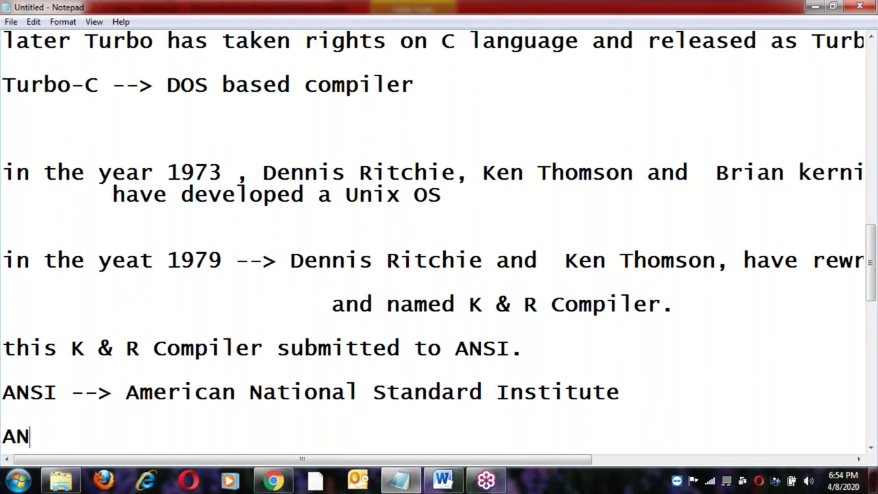
{"action": "type", "text": "SI is ike"}
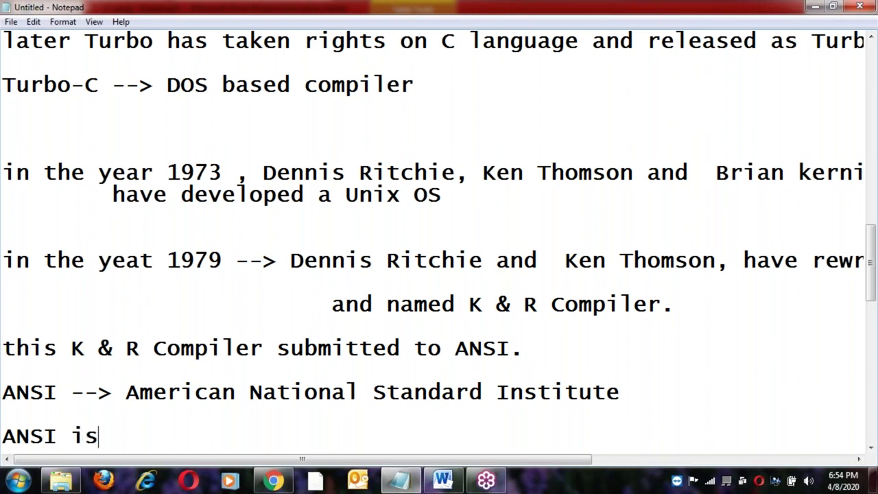
{"action": "key", "text": "BackSpace"}
{"action": "key", "text": "BackSpace"}
{"action": "key", "text": "BackSpace"}
{"action": "key", "text": "BackSpace"}
{"action": "type", "text": "like "}
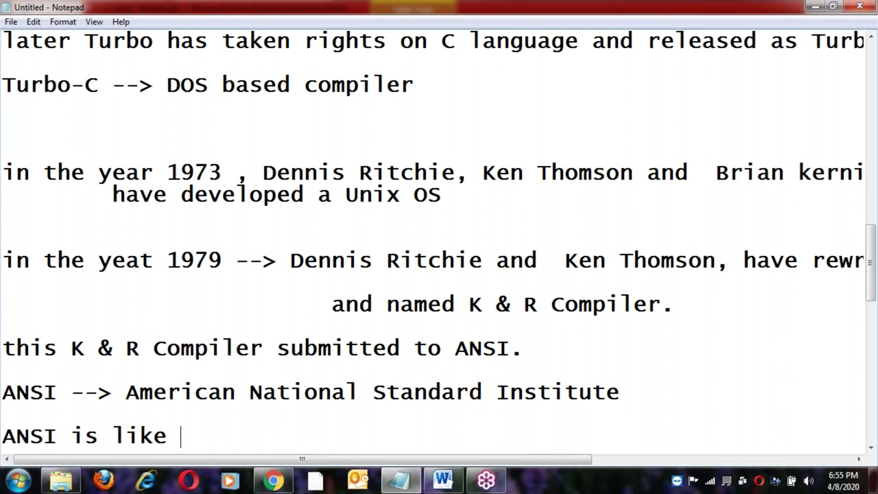
{"action": "type", "text": "a ISI "}
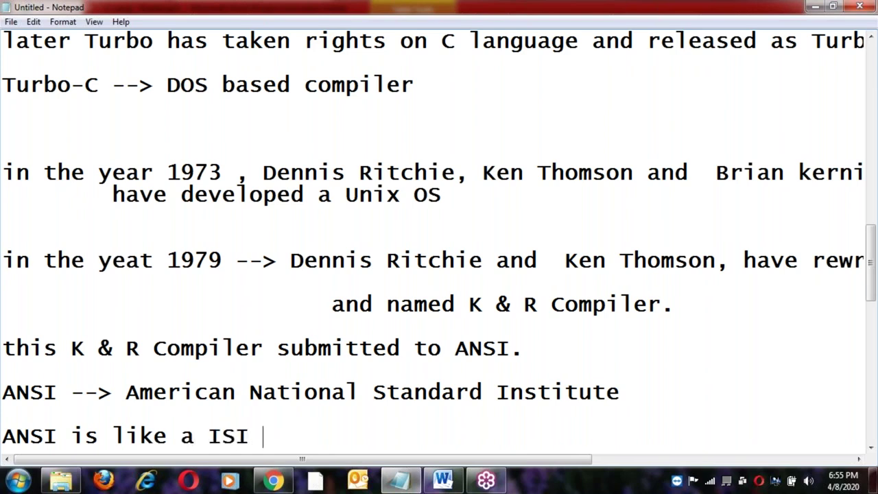
{"action": "type", "text": "in indai"}
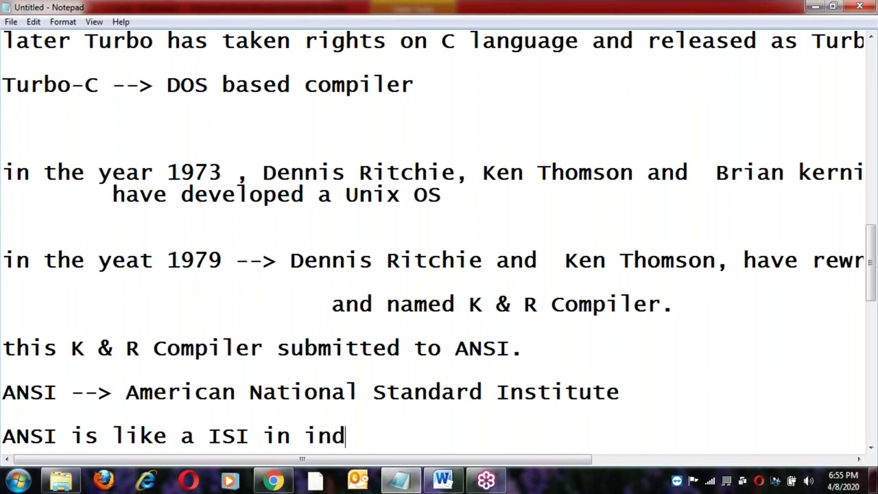
{"action": "key", "text": "BackSpace"}
{"action": "key", "text": "BackSpace"}
Finish 'in india.' and add 'ISI ---> Indian Standard Institute', reusing 'Standard Institute'.
{"action": "type", "text": "ia."}
{"action": "key", "text": "Return"}
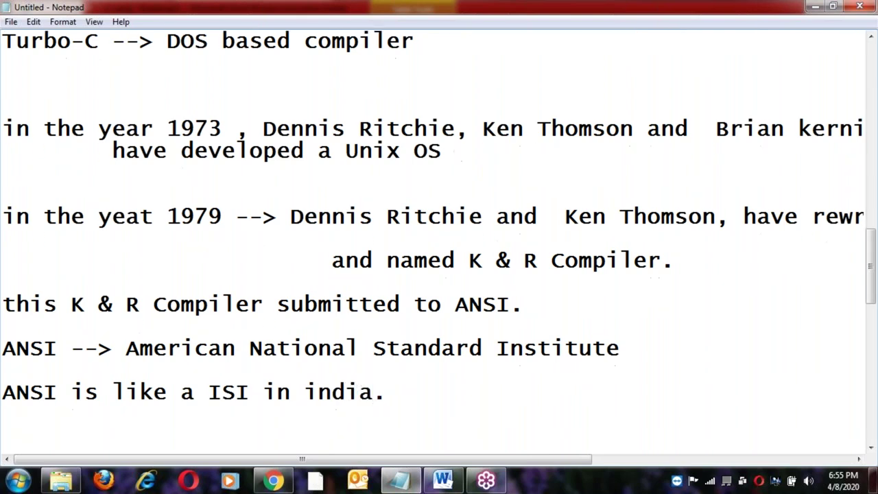
{"action": "type", "text": "ISI --->"}
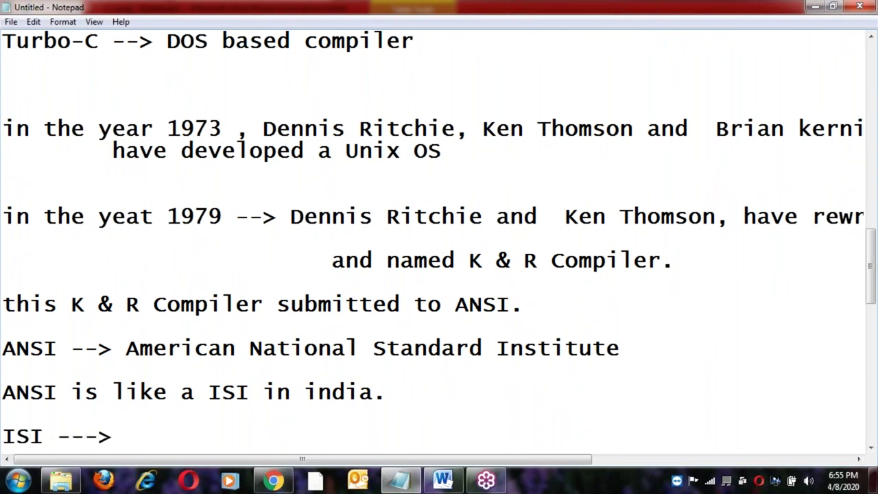
{"action": "left_click", "coordinate": [374, 349]}
{"action": "left_click", "coordinate": [629, 350], "text": "shift"}
{"action": "key", "text": "ctrl+c"}
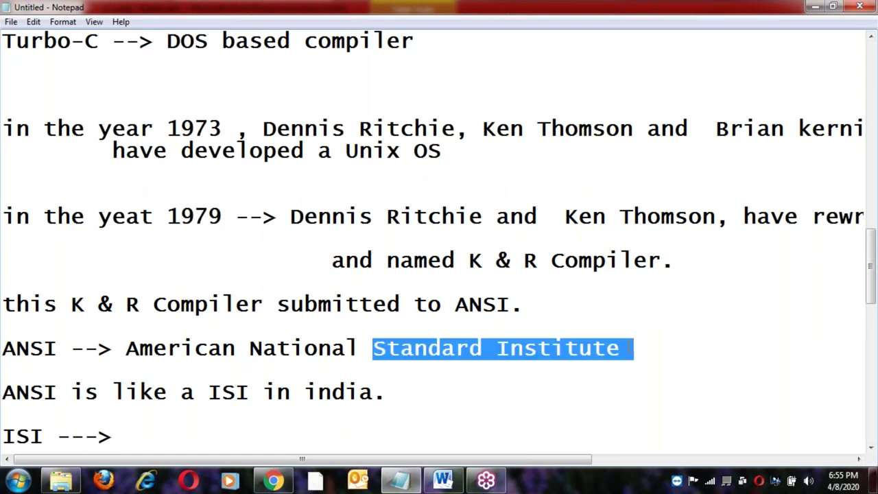
{"action": "left_click", "coordinate": [127, 437]}
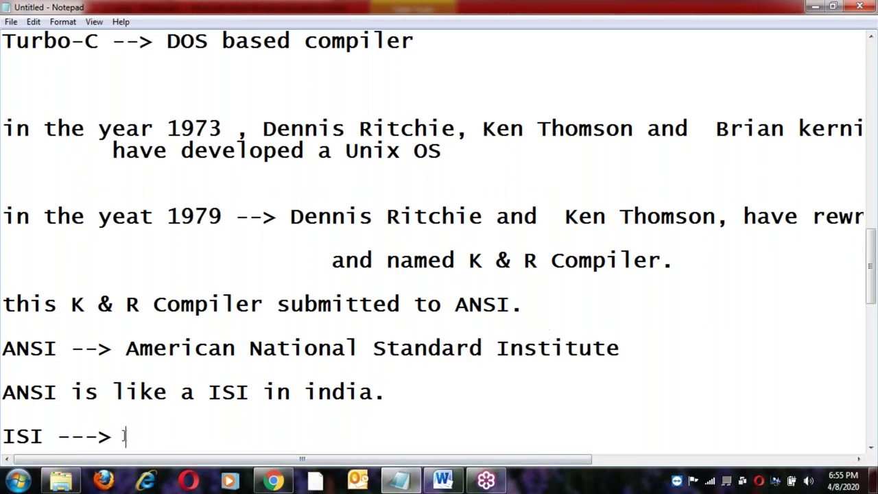
{"action": "type", "text": "Indian"}
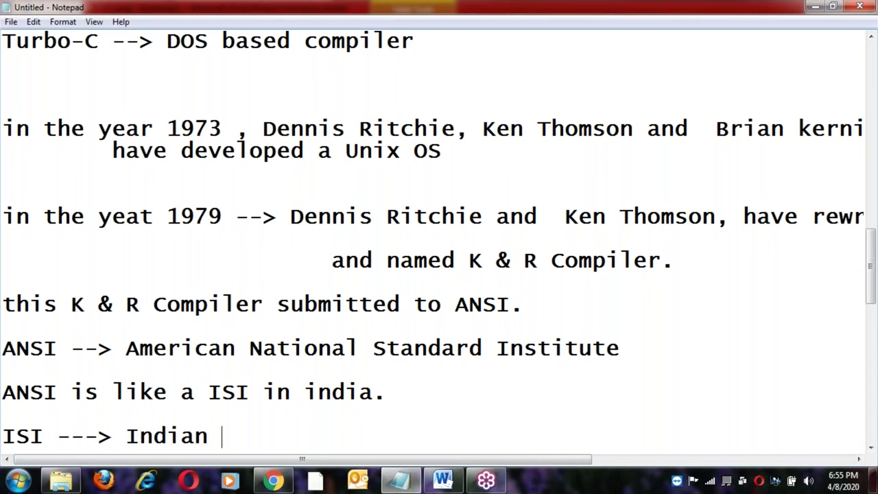
{"action": "key", "text": "ctrl+v"}
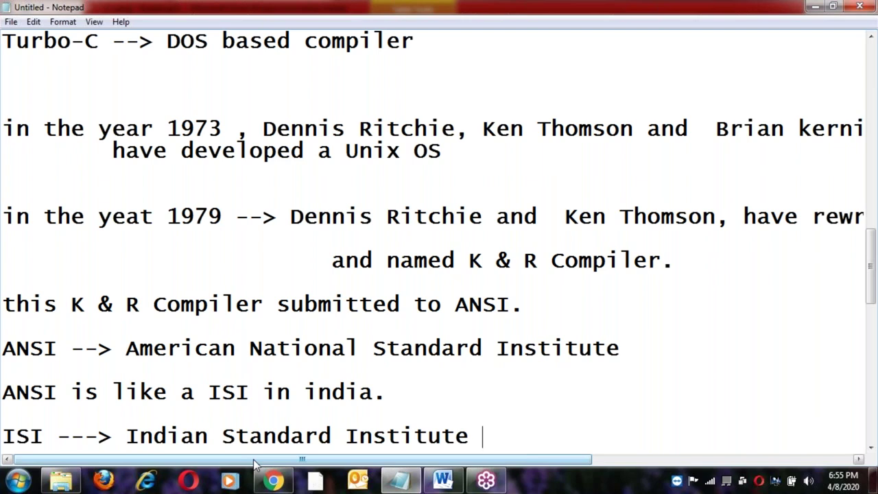
Add an indented line 'mainting quality standards of products' below the ISI expansion.
{"action": "scroll", "coordinate": [131, 345], "scroll_direction": "down", "scroll_amount": 2}
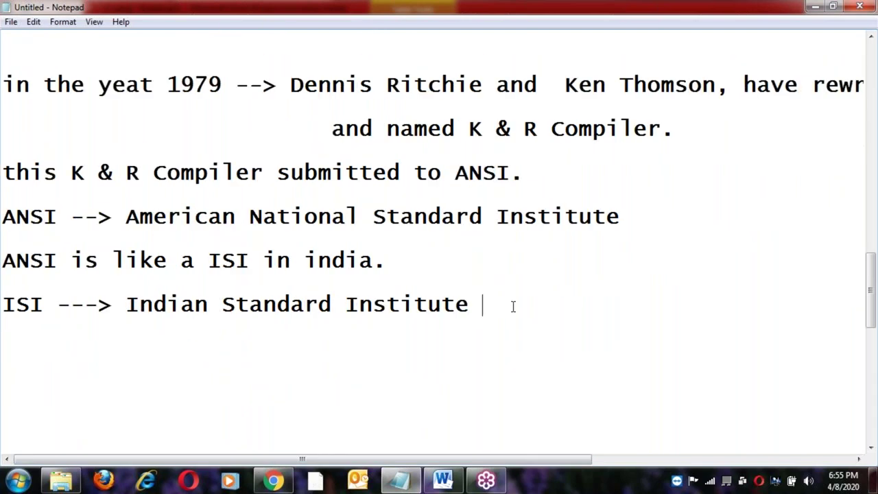
{"action": "key", "text": "Return"}
{"action": "key", "text": "Tab"}
{"action": "type", "text": "mainting "}
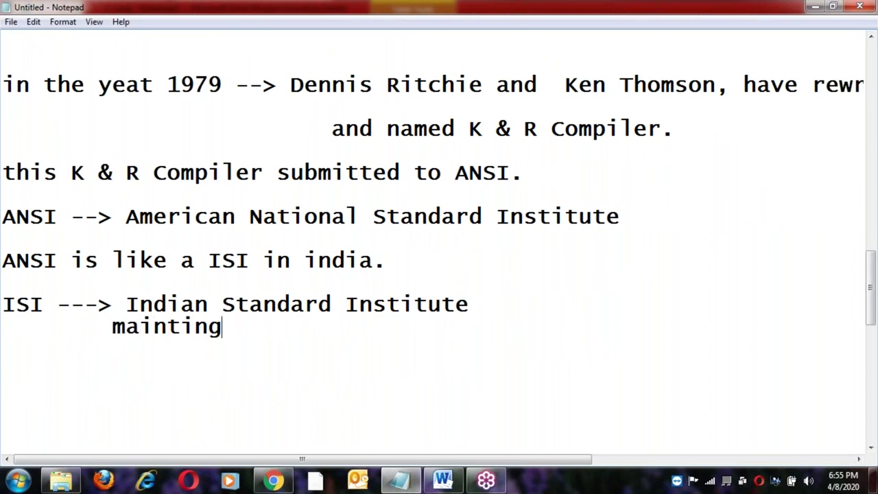
{"action": "type", "text": "quality"}
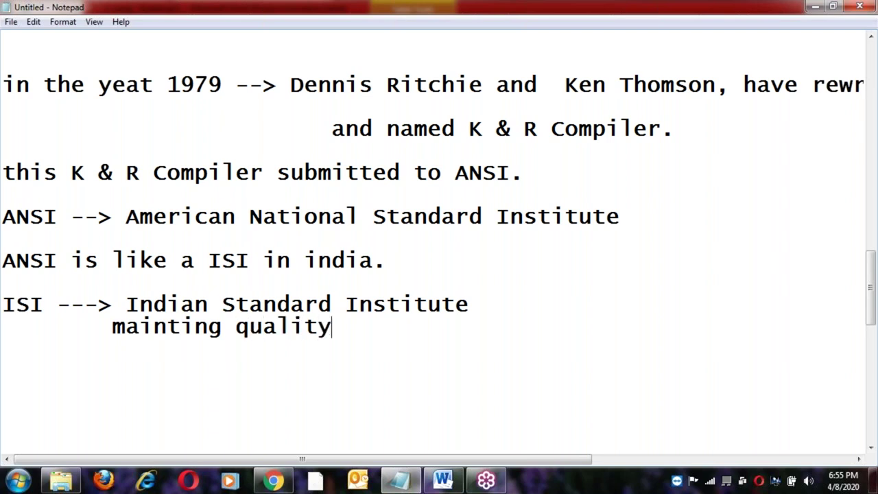
{"action": "type", "text": " stan"}
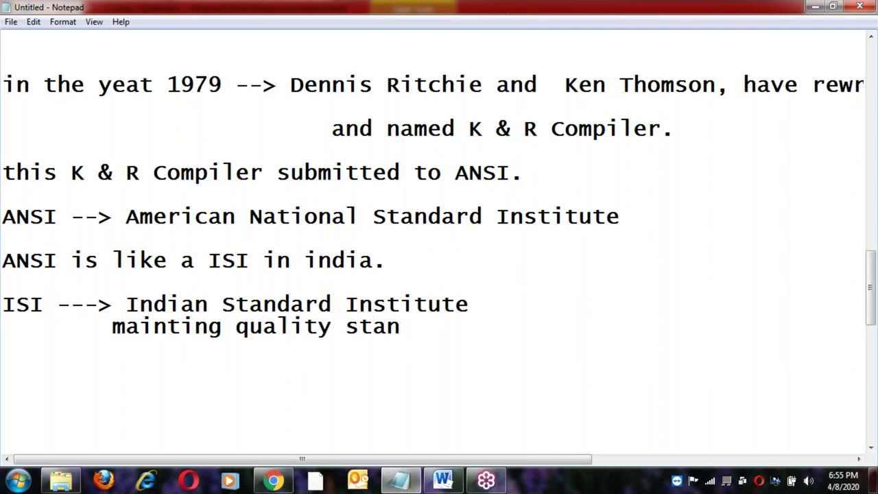
{"action": "type", "text": "dard"}
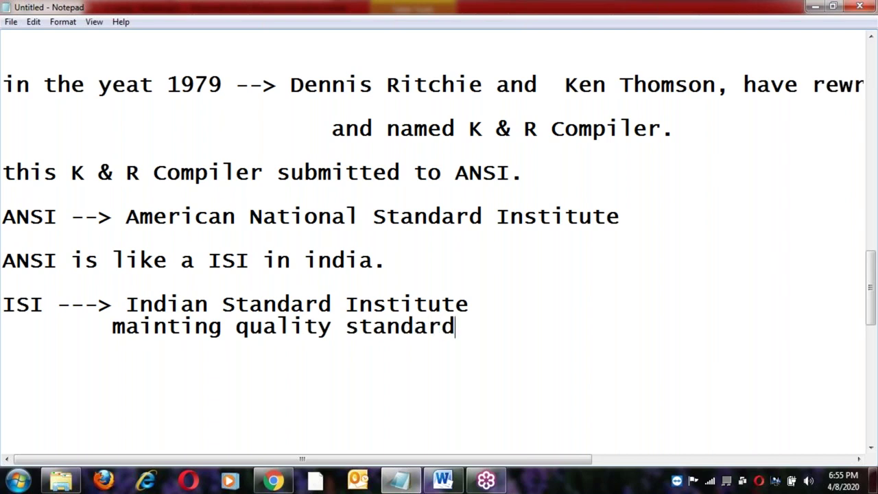
{"action": "type", "text": "s of p"}
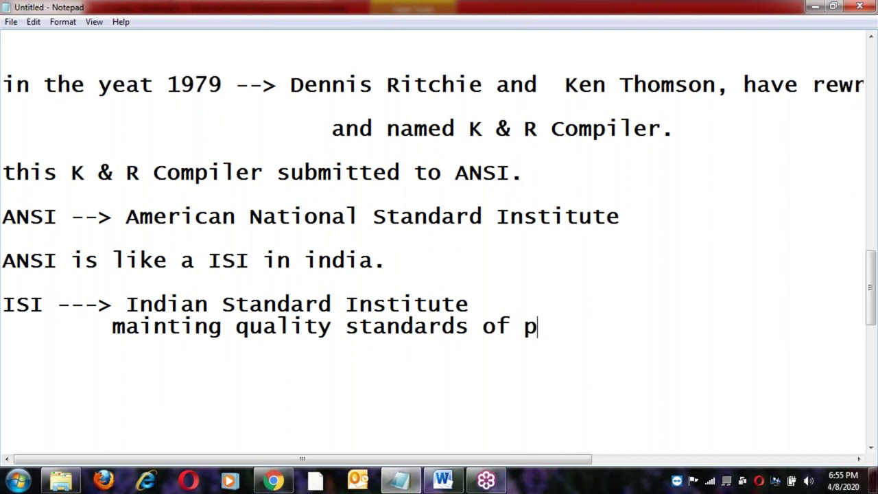
{"action": "type", "text": "roducts"}
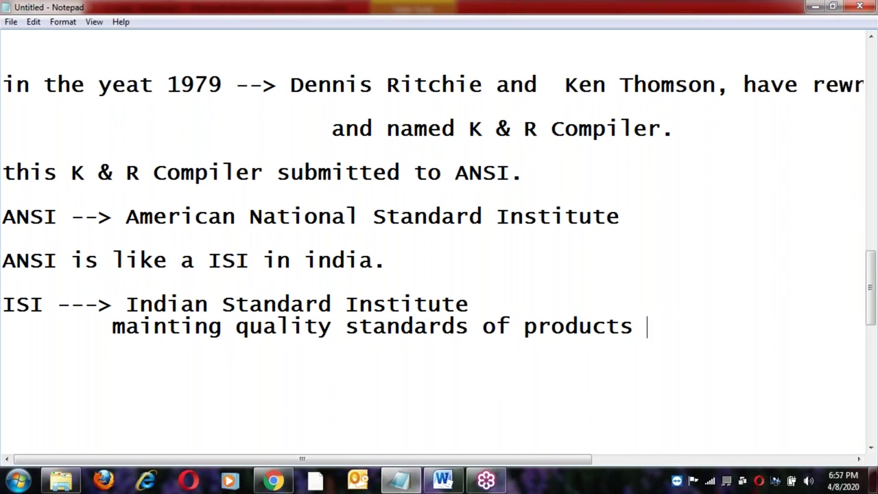
Add an '[ISI] mark' line with a blank line above it.
{"action": "key", "text": "Return"}
{"action": "type", "text": "ISI mark"}
{"action": "key", "text": "Home"}
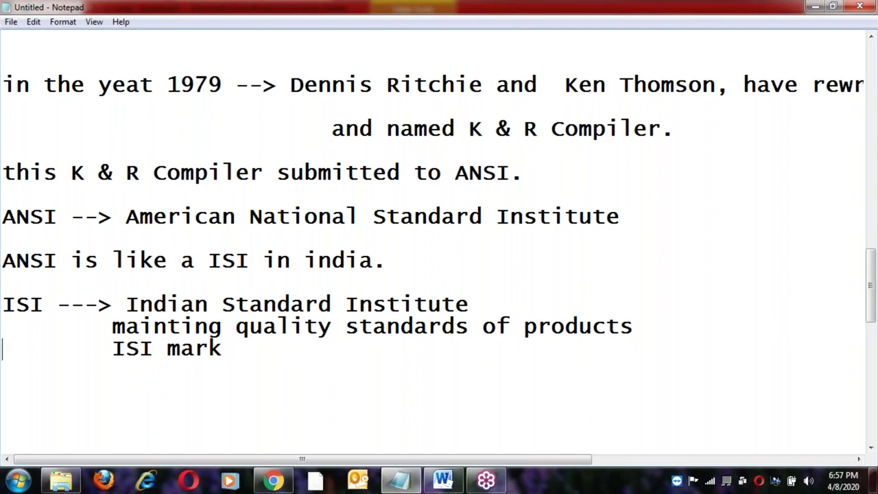
{"action": "key", "text": "Return"}
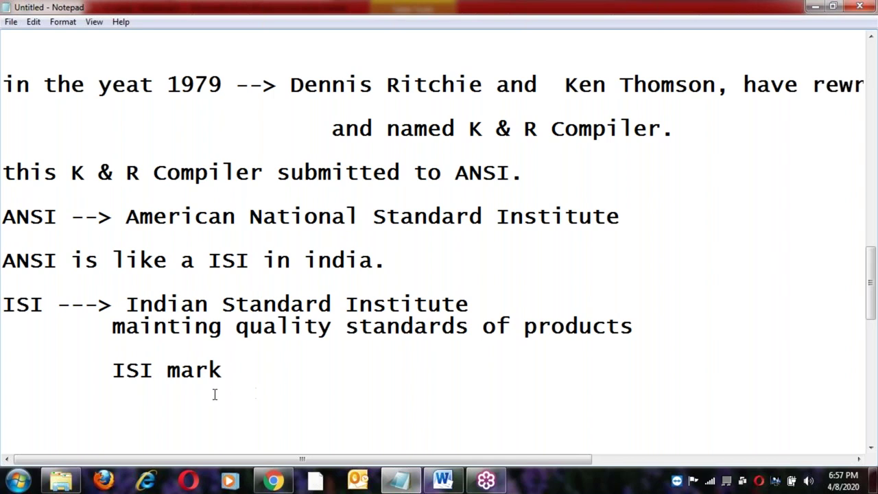
{"action": "left_click", "coordinate": [105, 370]}
{"action": "type", "text": "["}
{"action": "key", "text": "Right"}
{"action": "key", "text": "Right"}
{"action": "key", "text": "Right"}
{"action": "key", "text": "Right"}
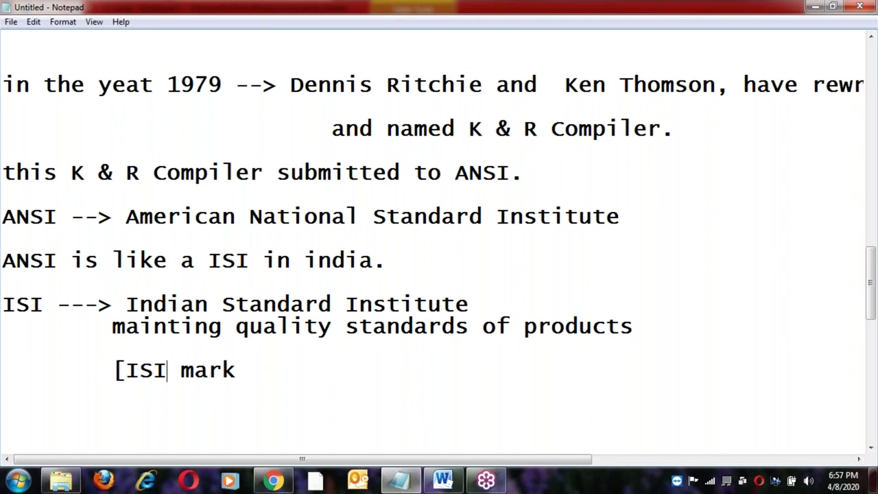
{"action": "type", "text": "]"}
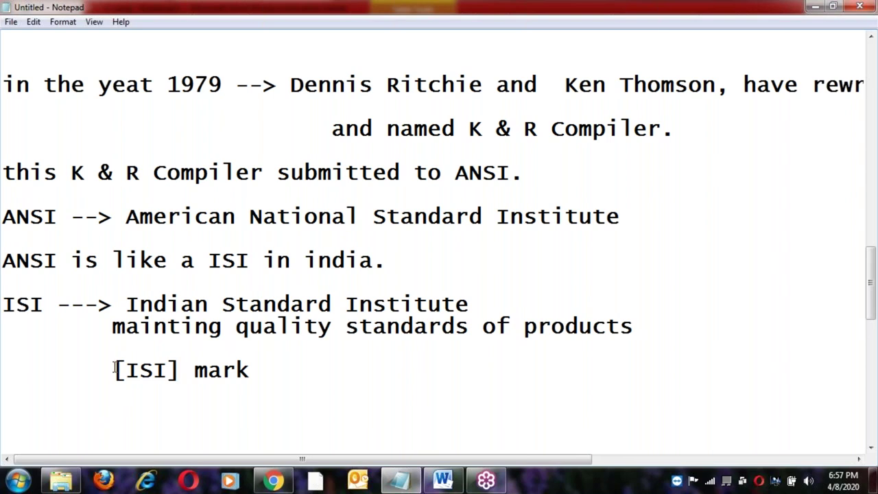
Select '[ISI] mark' and words on an earlier line for emphasis.
{"action": "left_click", "coordinate": [259, 371], "text": "shift"}
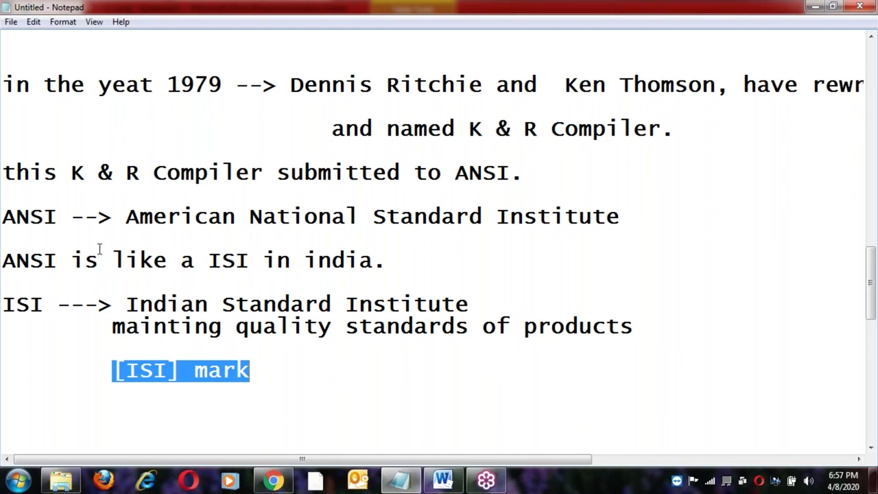
{"action": "left_click", "coordinate": [55, 216]}
{"action": "key", "text": "Left"}
{"action": "key", "text": "Left"}
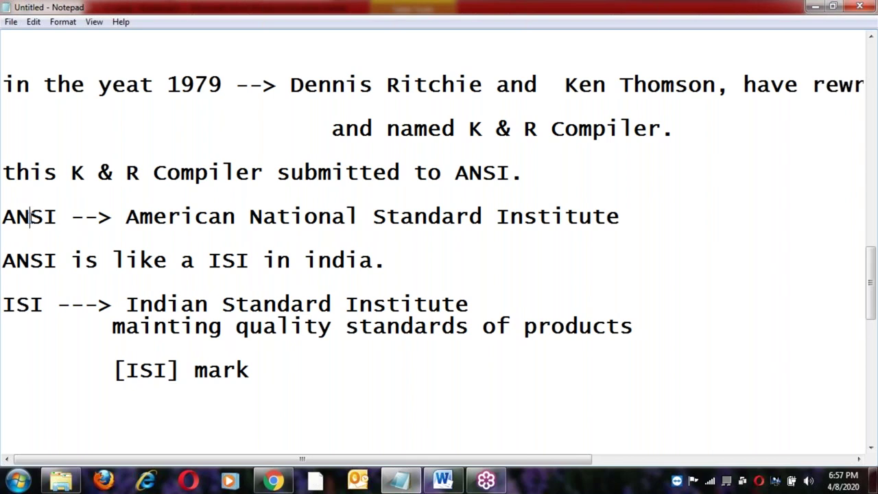
{"action": "left_click", "coordinate": [113, 259]}
{"action": "left_click", "coordinate": [208, 259]}
{"action": "left_click", "coordinate": [276, 260]}
Highlight 'K & R Compiler' and select 'ANSI.' for reuse below '[ISI] mark'.
{"action": "left_click", "coordinate": [71, 173]}
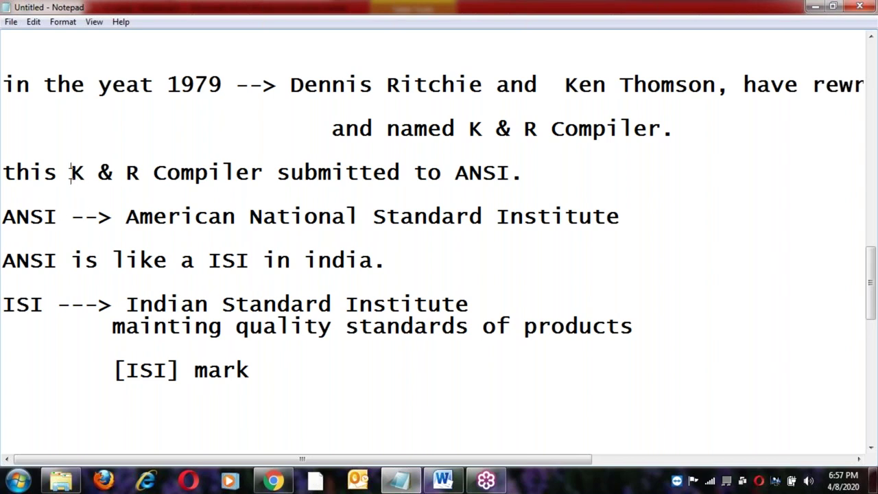
{"action": "left_click", "coordinate": [264, 173], "text": "shift"}
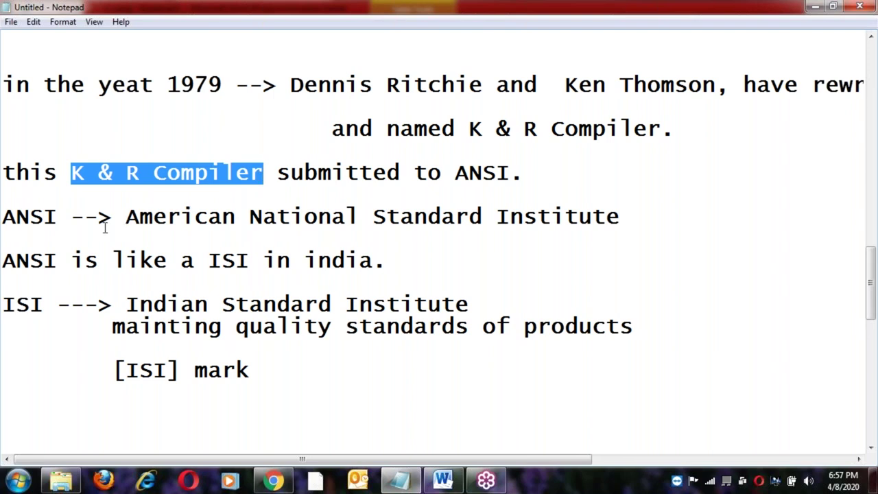
{"action": "left_click", "coordinate": [58, 218]}
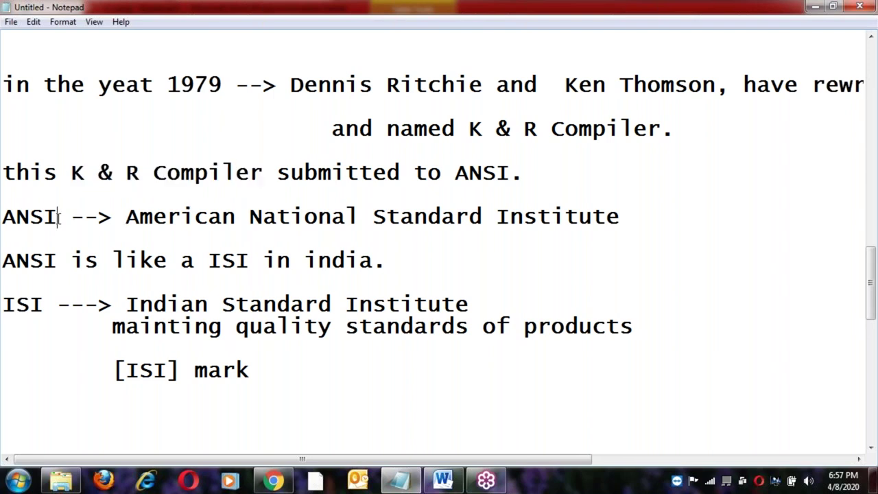
{"action": "double_click", "coordinate": [485, 173]}
{"action": "key", "text": "ctrl+c"}
{"action": "left_click", "coordinate": [302, 370]}
Add 'ANSI has recognised K&R compiler and release as ANSI-C', fixing 'comiler'.
{"action": "key", "text": "Return"}
{"action": "key", "text": "Return"}
{"action": "key", "text": "ctrl+v"}
{"action": "key", "text": "BackSpace"}
{"action": "type", "text": "has "}
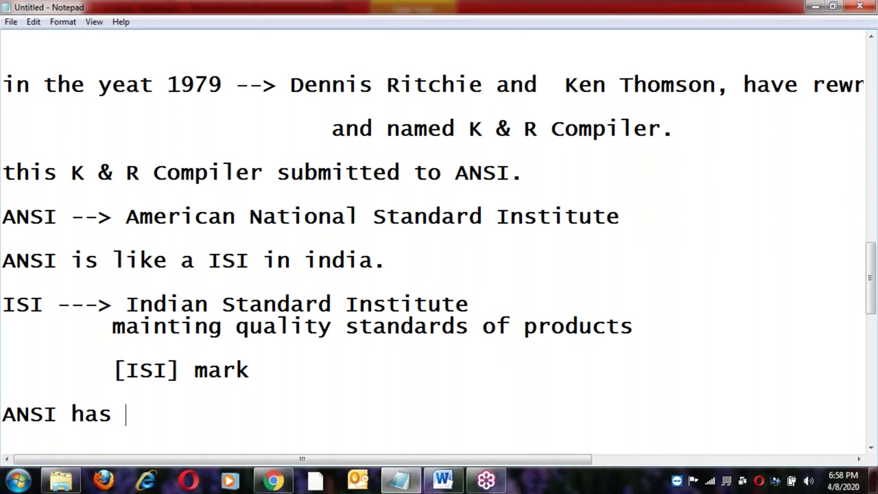
{"action": "type", "text": "reco"}
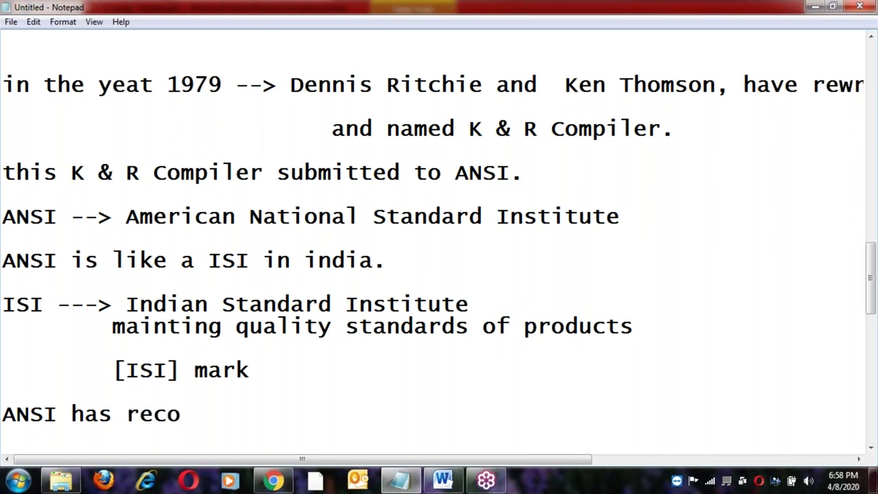
{"action": "type", "text": "g"}
{"action": "type", "text": "i"}
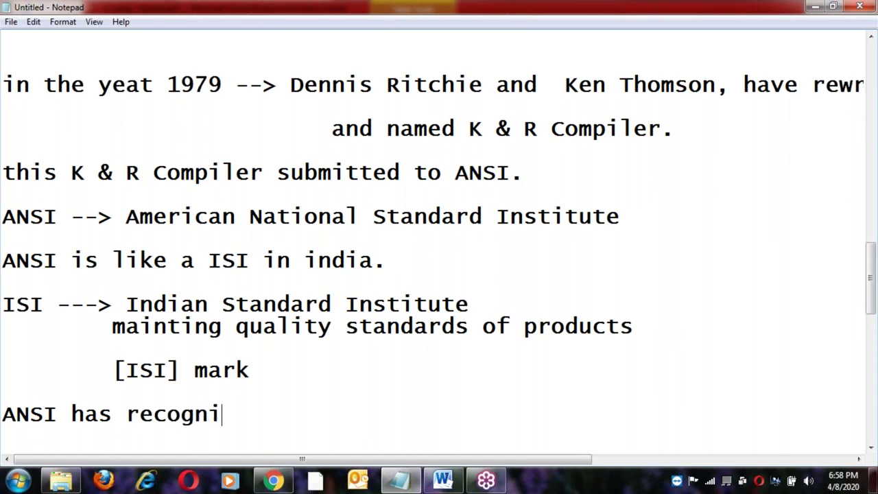
{"action": "type", "text": "sed K&R "}
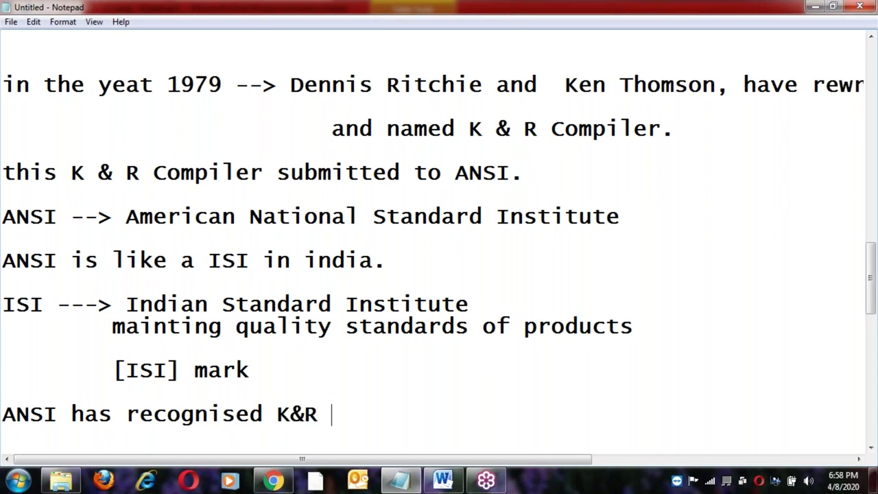
{"action": "type", "text": "comiler"}
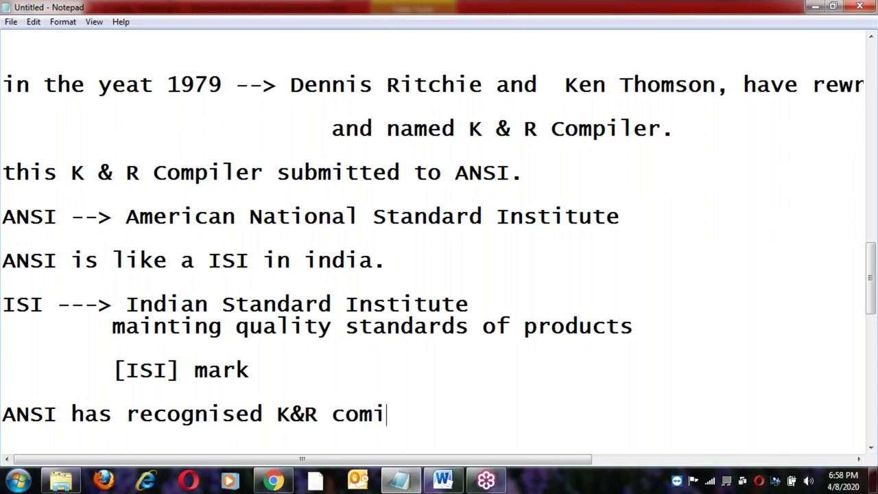
{"action": "key", "text": "BackSpace"}
{"action": "key", "text": "Left"}
{"action": "key", "text": "Left"}
{"action": "key", "text": "Left"}
{"action": "key", "text": "Left"}
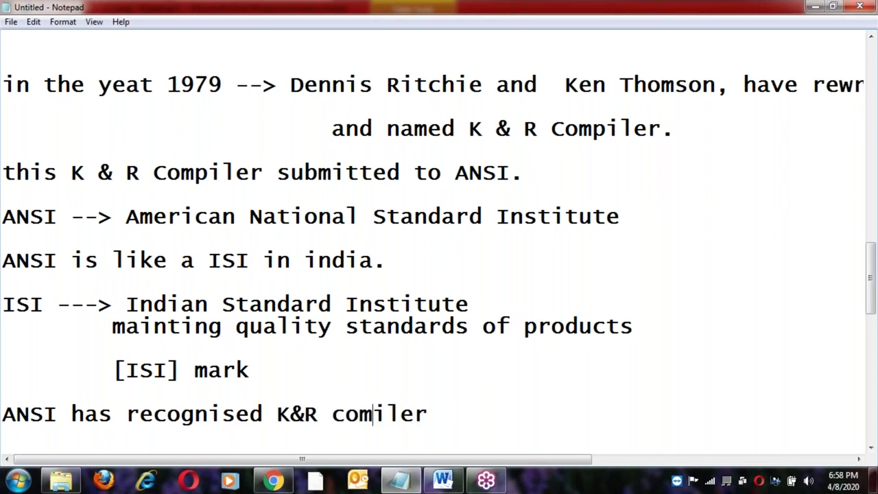
{"action": "type", "text": "piler"}
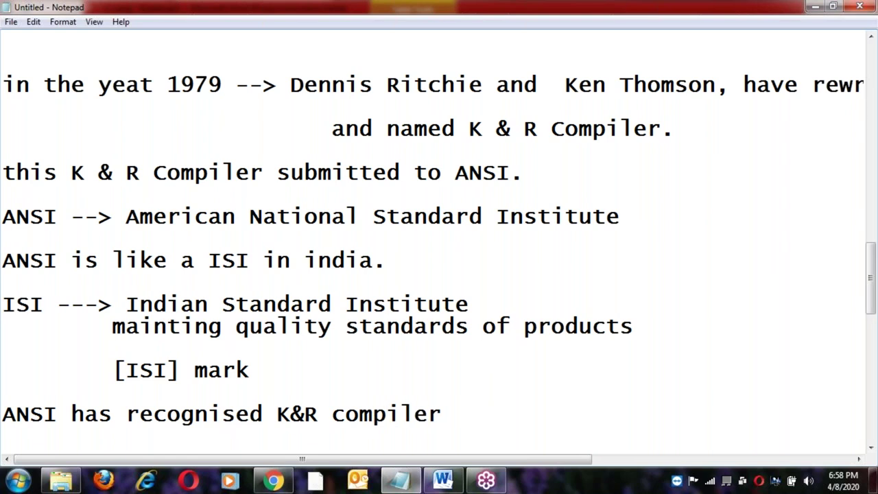
{"action": "type", "text": " and release as ANSI-C"}
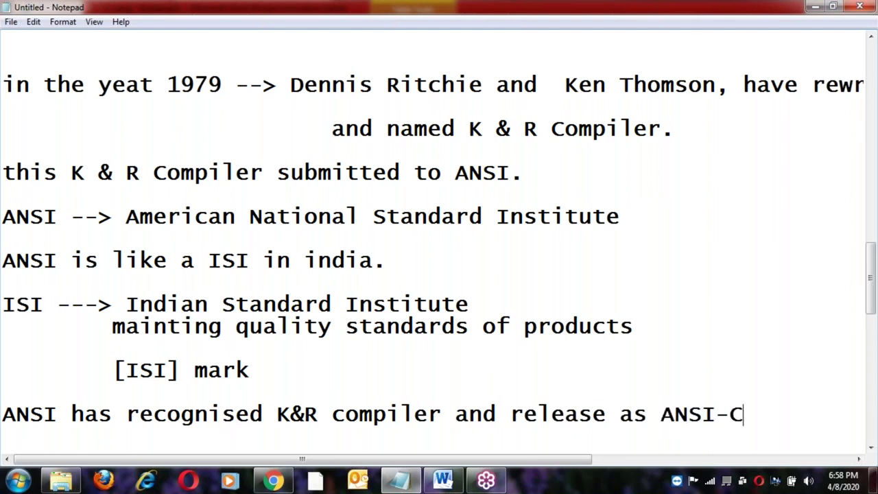
{"action": "key", "text": "Return"}
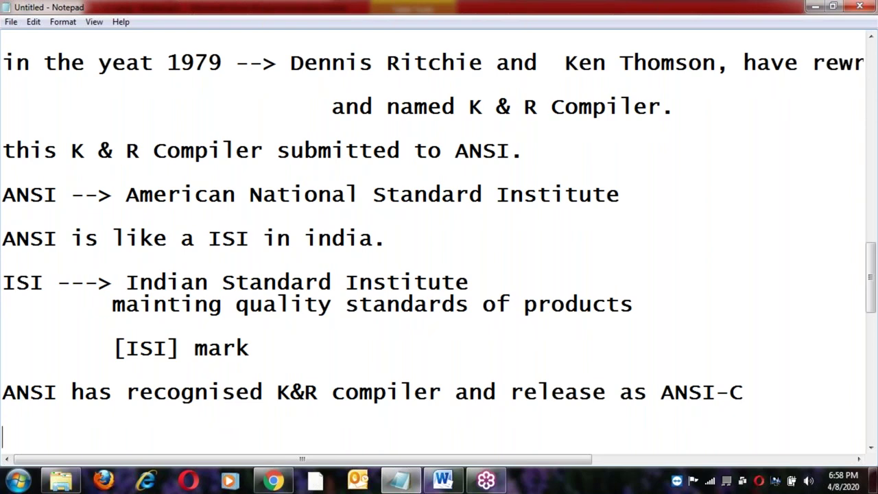
Add the lines 'ANSI-C --> unix Based Compiler.' and 'Turbo-C --> DOS Based Compiler.'.
{"action": "type", "text": "ANSI-C --> unix "}
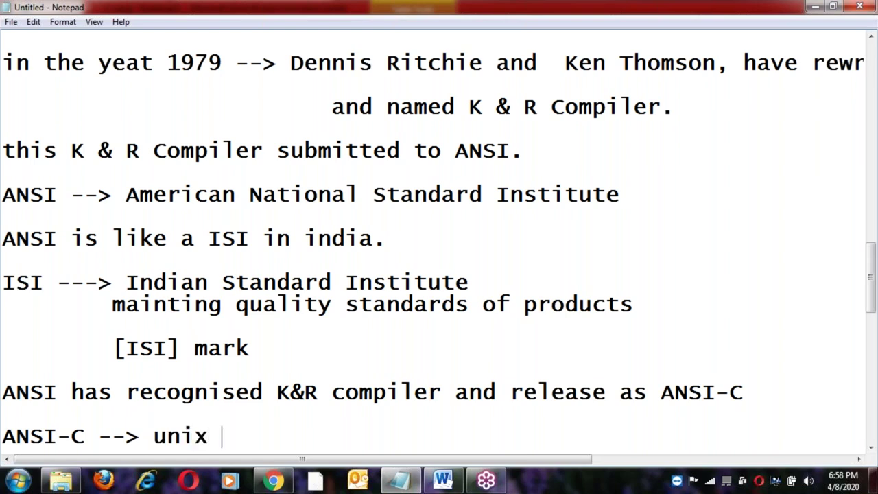
{"action": "type", "text": "Based Compiler."}
{"action": "key", "text": "Return"}
{"action": "key", "text": "Return"}
{"action": "type", "text": "Turb"}
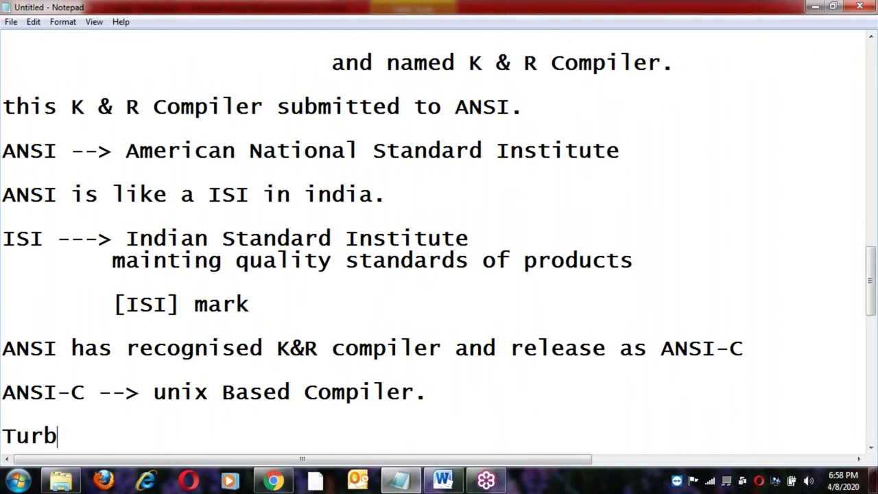
{"action": "type", "text": "o-C --> DOS"}
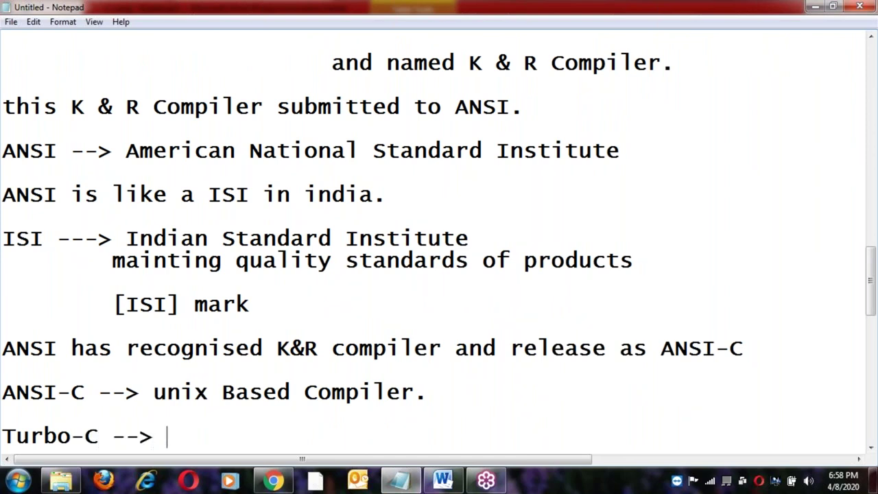
{"action": "type", "text": " Based"}
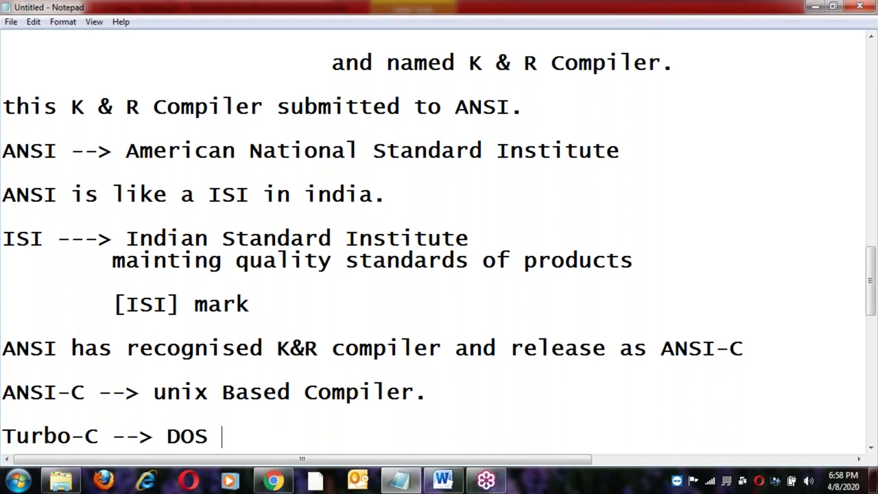
{"action": "type", "text": " Comp"}
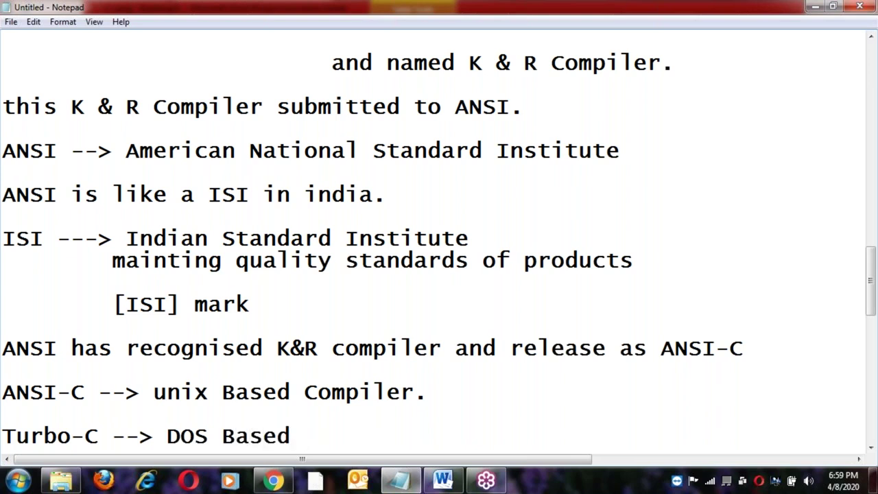
{"action": "type", "text": "iler."}
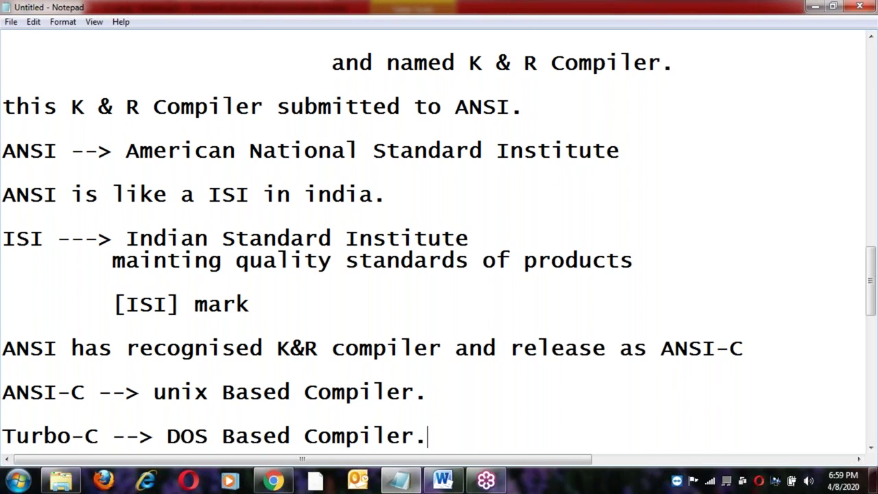
{"action": "key", "text": "Return"}
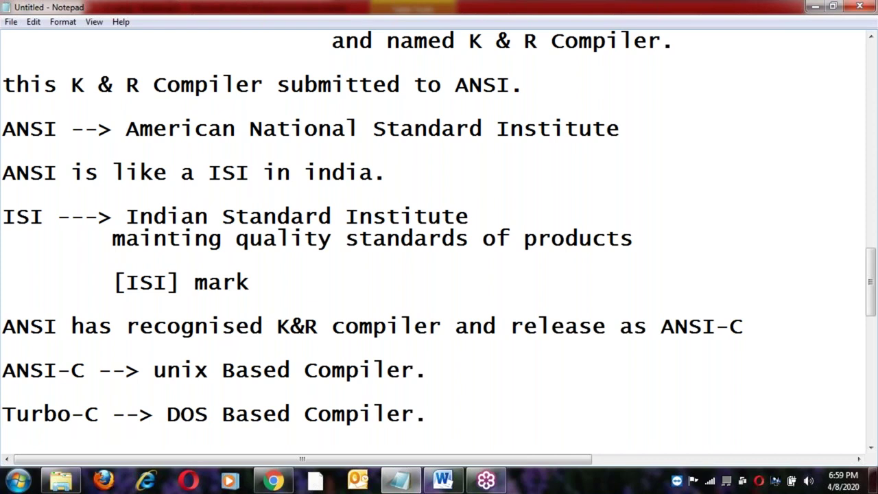
Add the line 'later in 1990's period windows was developed' and begin the next line with 'Microsoft'.
{"action": "key", "text": "Return"}
{"action": "type", "text": "later in 1"}
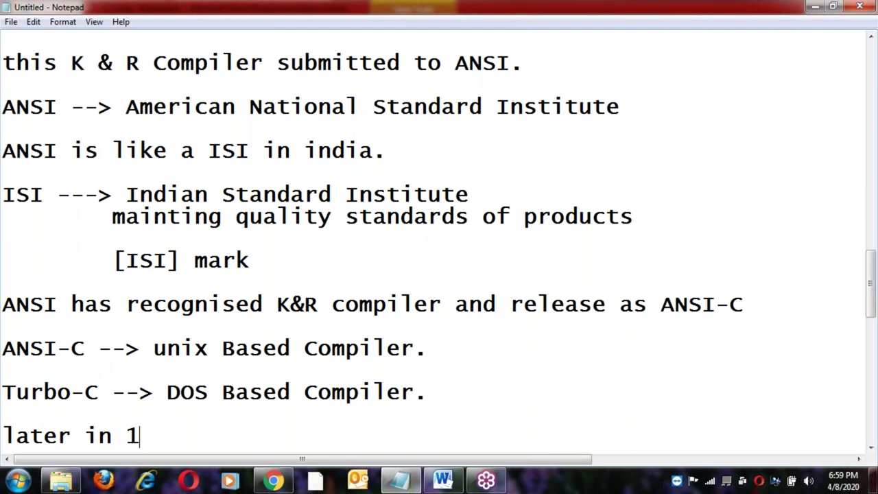
{"action": "type", "text": "990"}
{"action": "key", "text": "BackSpace"}
{"action": "type", "text": "'s "}
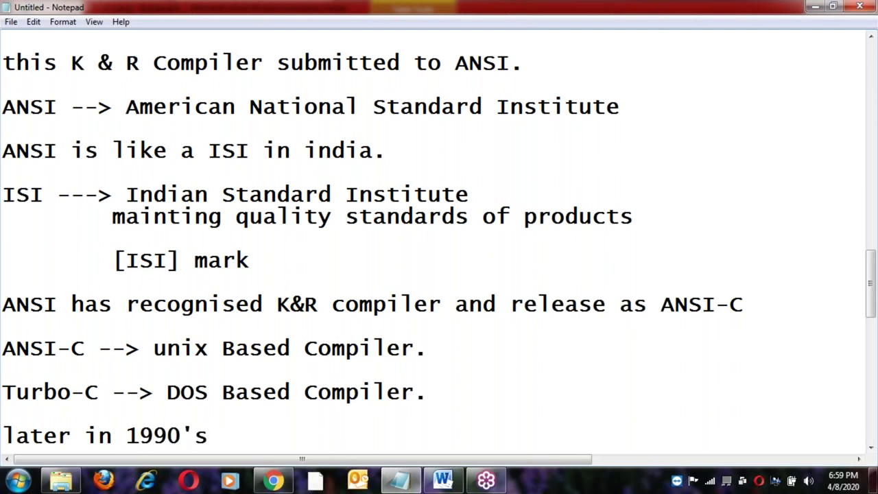
{"action": "type", "text": "periso"}
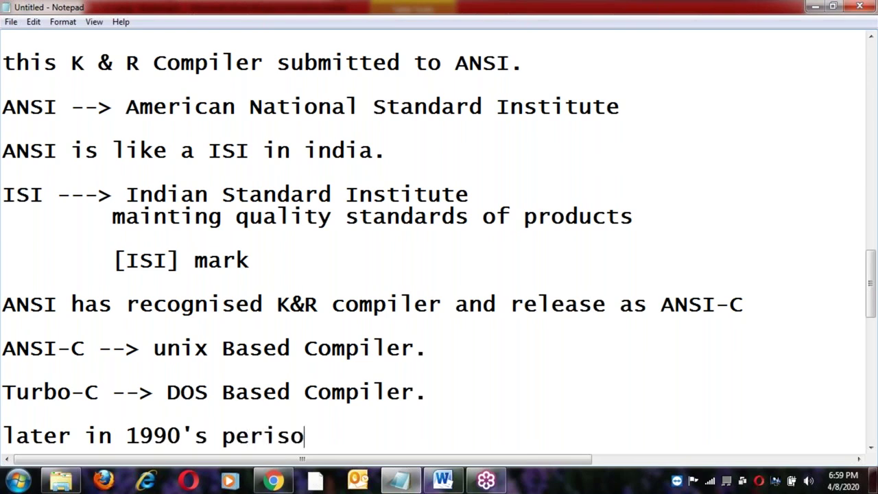
{"action": "key", "text": "BackSpace"}
{"action": "key", "text": "BackSpace"}
{"action": "type", "text": "od windows was deveop"}
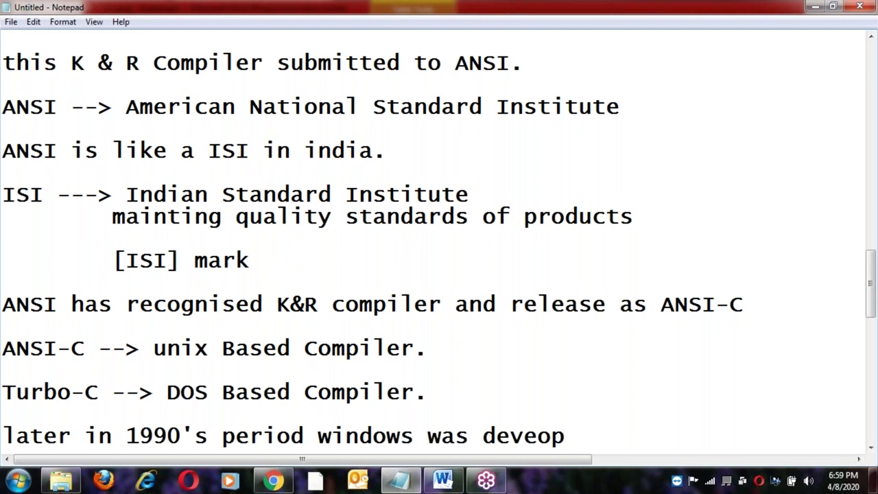
{"action": "key", "text": "BackSpace"}
{"action": "key", "text": "BackSpace"}
{"action": "key", "text": "BackSpace"}
{"action": "type", "text": "eloped"}
{"action": "key", "text": "Return"}
{"action": "key", "text": "Return"}
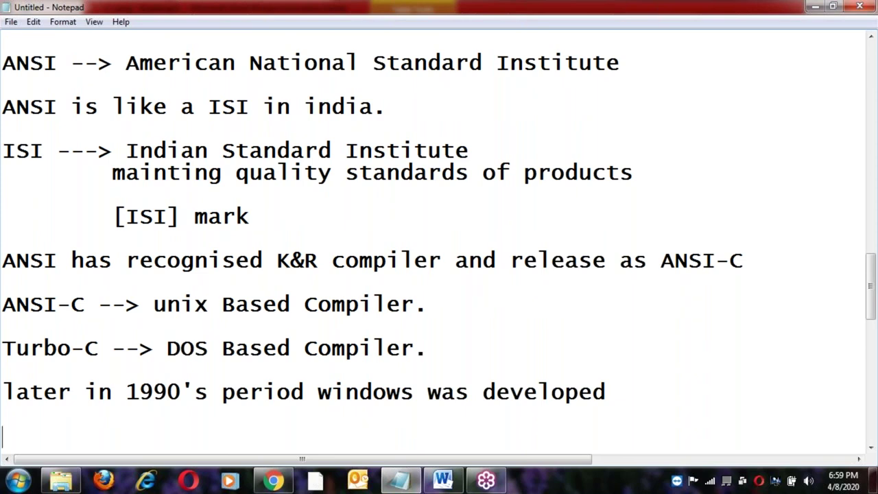
{"action": "type", "text": "Micro"}
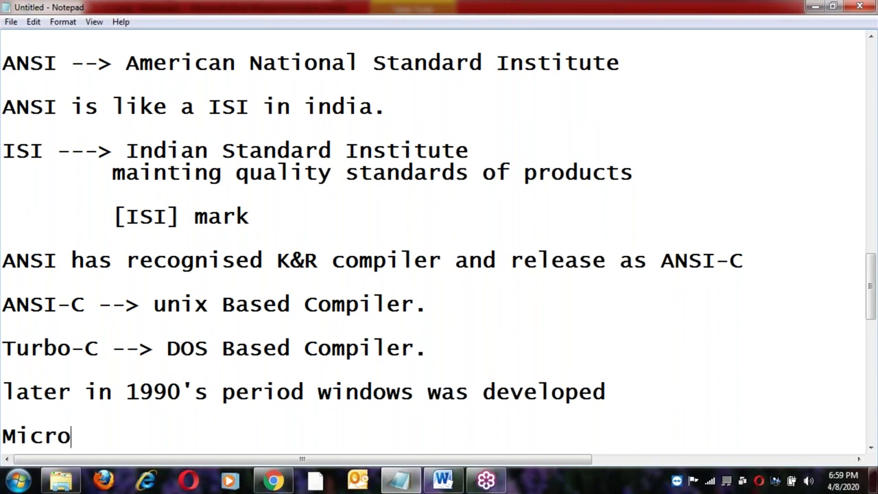
{"action": "type", "text": "soft"}
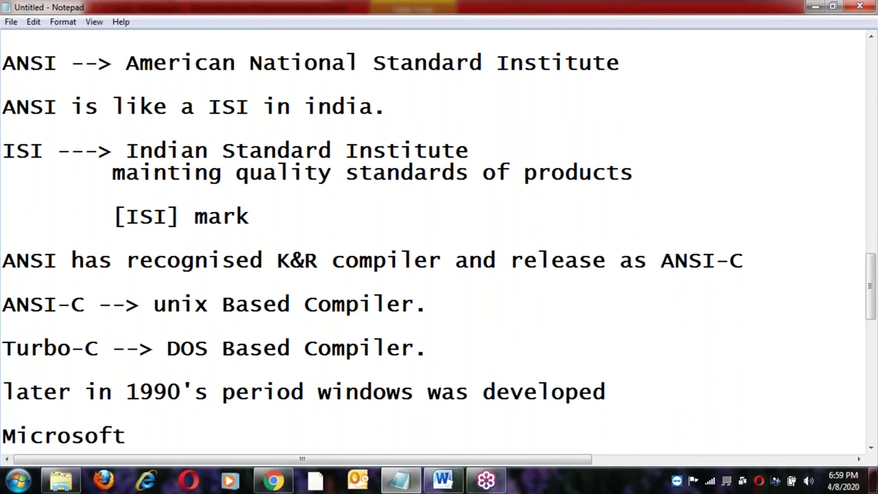
{"action": "type", "text": " has taken rih"}
Finish the sentence 'Microsoft has taken rights on Turbo-c and converted dos based compiler to Windows based compiler.'.
{"action": "key", "text": "BackSpace"}
{"action": "type", "text": "gh"}
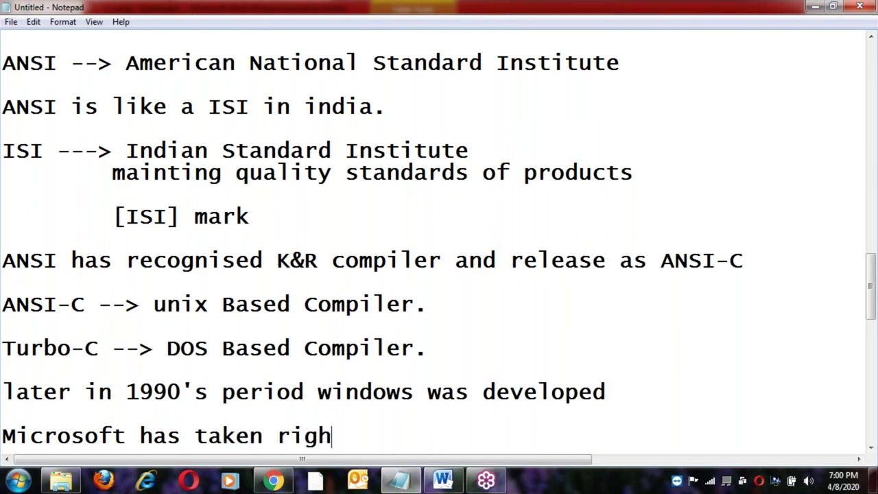
{"action": "type", "text": "ts on"}
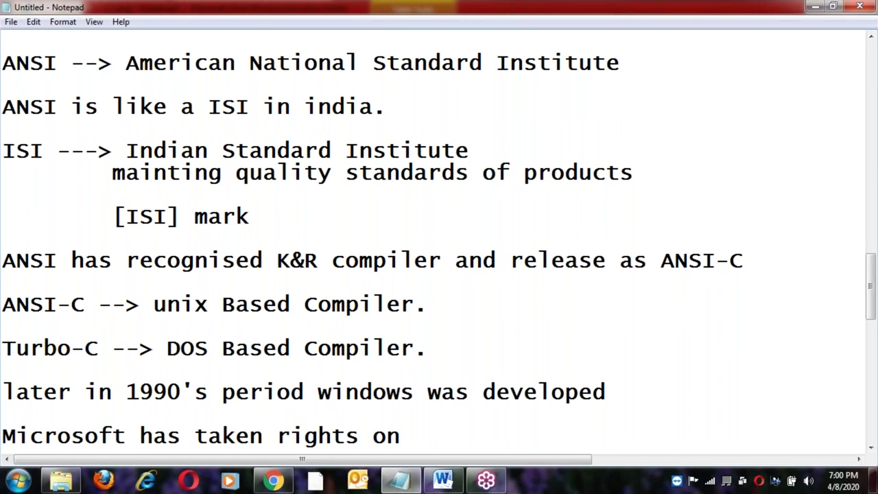
{"action": "type", "text": " Turboc"}
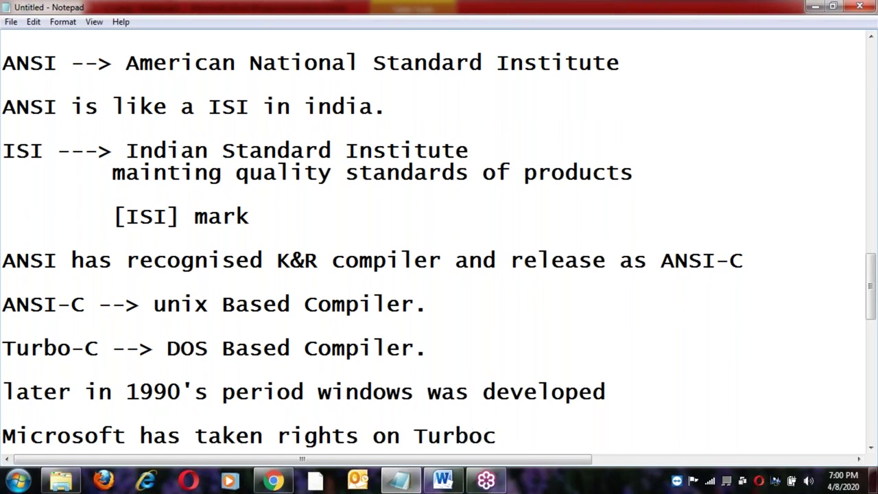
{"action": "key", "text": "BackSpace"}
{"action": "type", "text": "-c and converted "}
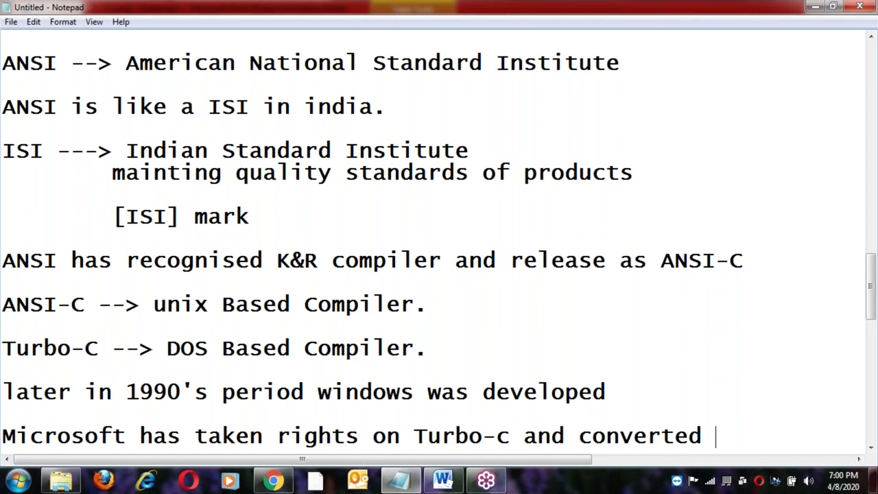
{"action": "type", "text": "dos based "}
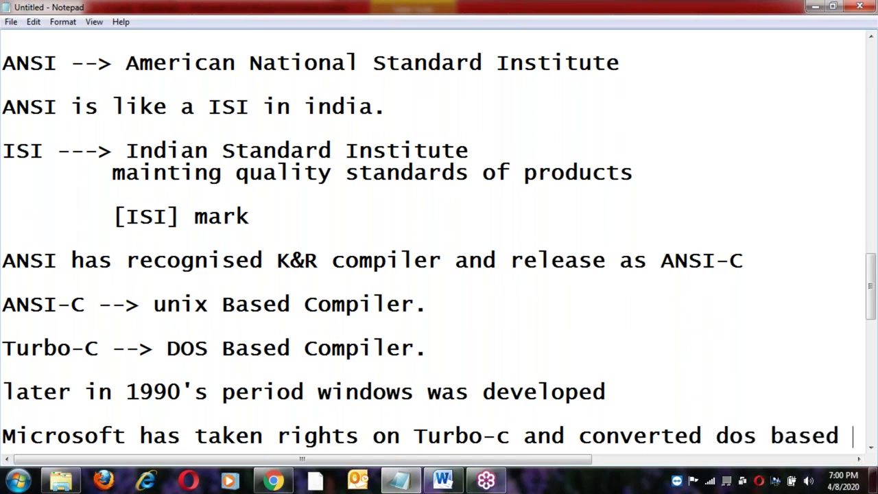
{"action": "type", "text": "comil"}
{"action": "key", "text": "BackSpace"}
{"action": "key", "text": "BackSpace"}
{"action": "type", "text": "piler to Wni"}
{"action": "key", "text": "BackSpace"}
{"action": "key", "text": "BackSpace"}
{"action": "type", "text": "indwos b"}
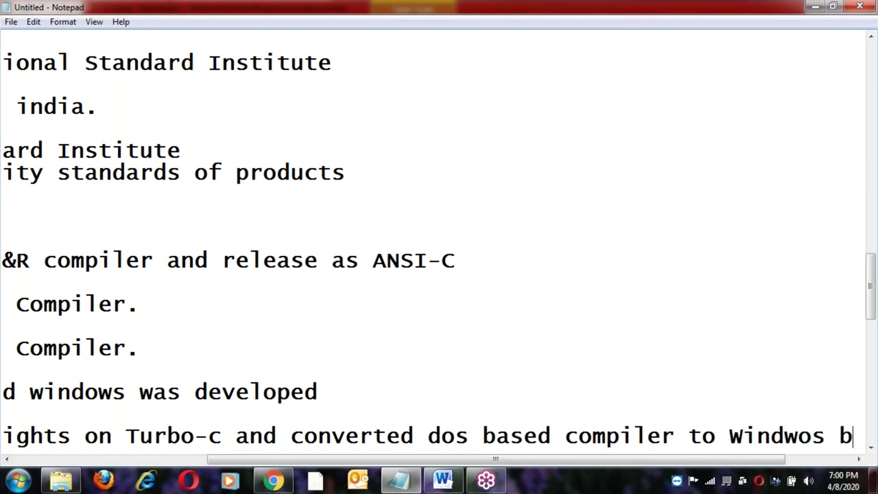
{"action": "type", "text": "ased comui"}
{"action": "key", "text": "BackSpace"}
{"action": "key", "text": "BackSpace"}
{"action": "type", "text": "pie"}
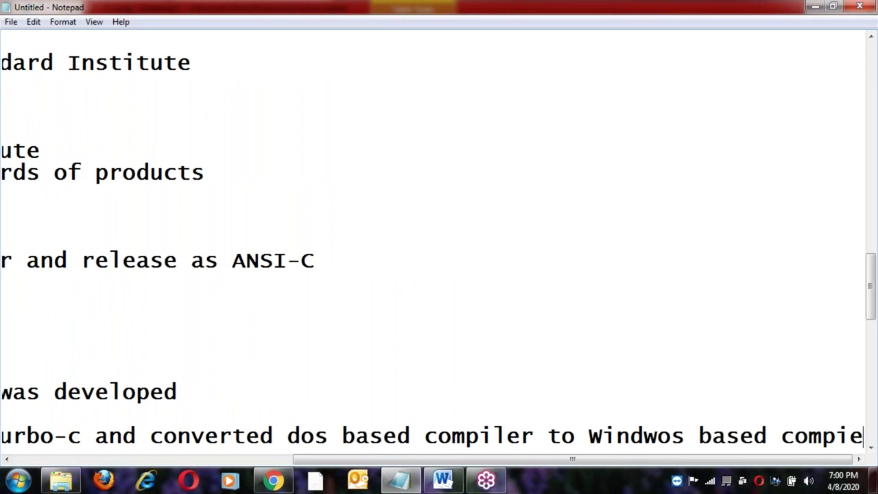
{"action": "type", "text": "r."}
Add a comma after 'converted' and correct 'Windwos' to 'Windows' in the Microsoft line.
{"action": "key", "text": "Home"}
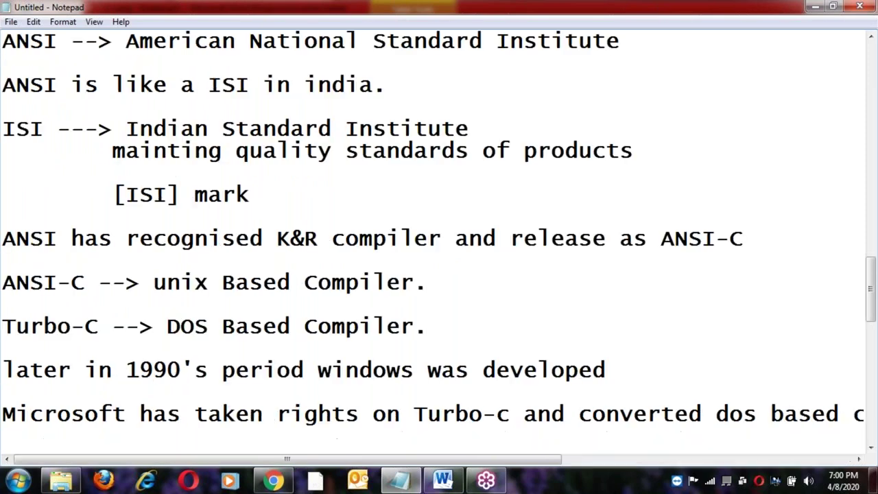
{"action": "key", "text": "Right"}
{"action": "key", "text": "Right"}
{"action": "key", "text": "Right"}
{"action": "key", "text": "Right"}
{"action": "key", "text": "Right"}
{"action": "key", "text": "Right"}
{"action": "key", "text": "Right"}
{"action": "key", "text": "Right"}
{"action": "key", "text": "Right"}
{"action": "key", "text": "Up"}
{"action": "key", "text": "Down"}
{"action": "key", "text": "Right"}
{"action": "key", "text": "Right"}
{"action": "key", "text": "Right"}
{"action": "key", "text": "Right"}
{"action": "key", "text": "Right"}
{"action": "key", "text": "Right"}
{"action": "key", "text": "Right"}
{"action": "key", "text": "Right"}
{"action": "key", "text": "Right"}
{"action": "key", "text": "Right"}
{"action": "key", "text": "Right"}
{"action": "key", "text": "Right"}
{"action": "key", "text": "Right"}
{"action": "key", "text": "Right"}
{"action": "key", "text": "Right"}
{"action": "key", "text": "Right"}
{"action": "key", "text": "Right"}
{"action": "key", "text": "Right"}
{"action": "key", "text": "Right"}
{"action": "key", "text": "Right"}
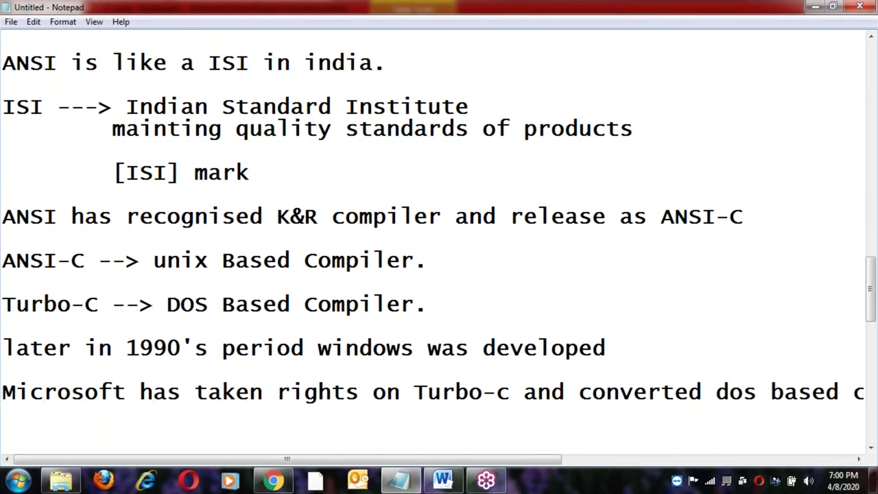
{"action": "key", "text": "Right"}
{"action": "key", "text": "Right"}
{"action": "key", "text": "Right"}
{"action": "key", "text": "Right"}
{"action": "key", "text": "Right"}
{"action": "key", "text": "Right"}
{"action": "key", "text": "Right"}
{"action": "key", "text": "Right"}
{"action": "key", "text": "Right"}
{"action": "key", "text": "Right"}
{"action": "key", "text": "Right"}
{"action": "key", "text": "Right"}
{"action": "key", "text": "Right"}
{"action": "key", "text": "Right"}
{"action": "key", "text": "Right"}
{"action": "key", "text": "Right"}
{"action": "key", "text": "Right"}
{"action": "key", "text": "Right"}
{"action": "key", "text": "Right"}
{"action": "key", "text": "Right"}
{"action": "key", "text": "Right"}
{"action": "key", "text": "Right"}
{"action": "key", "text": "Right"}
{"action": "key", "text": "Right"}
{"action": "key", "text": "Right"}
{"action": "key", "text": "Right"}
{"action": "key", "text": "Right"}
{"action": "type", "text": ","}
{"action": "key", "text": "Right"}
{"action": "key", "text": "Right"}
{"action": "key", "text": "Right"}
{"action": "key", "text": "Right"}
{"action": "key", "text": "Right"}
{"action": "key", "text": "Right"}
{"action": "key", "text": "Right"}
{"action": "key", "text": "Right"}
{"action": "key", "text": "Right"}
{"action": "key", "text": "Right"}
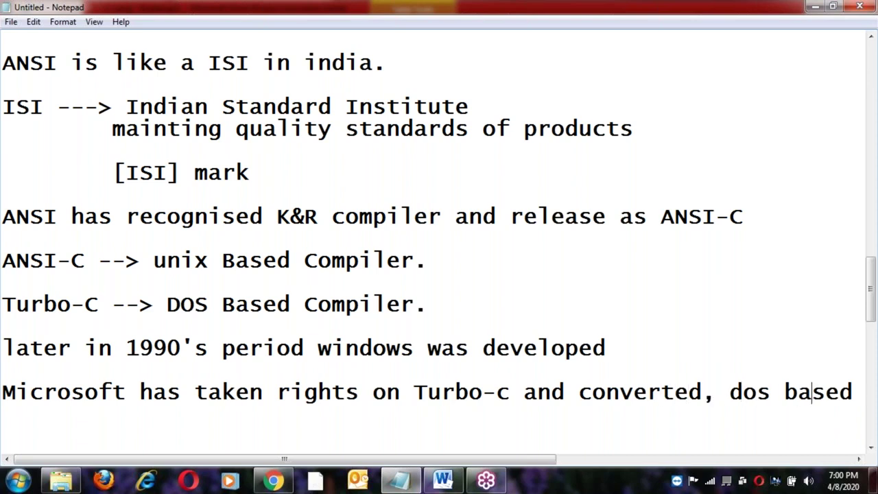
{"action": "key", "text": "Right"}
{"action": "key", "text": "Right"}
{"action": "key", "text": "Right"}
{"action": "key", "text": "Right"}
{"action": "key", "text": "Right"}
{"action": "key", "text": "Right"}
{"action": "key", "text": "Right"}
{"action": "key", "text": "Right"}
{"action": "key", "text": "Right"}
{"action": "key", "text": "Right"}
{"action": "key", "text": "Right"}
{"action": "key", "text": "Right"}
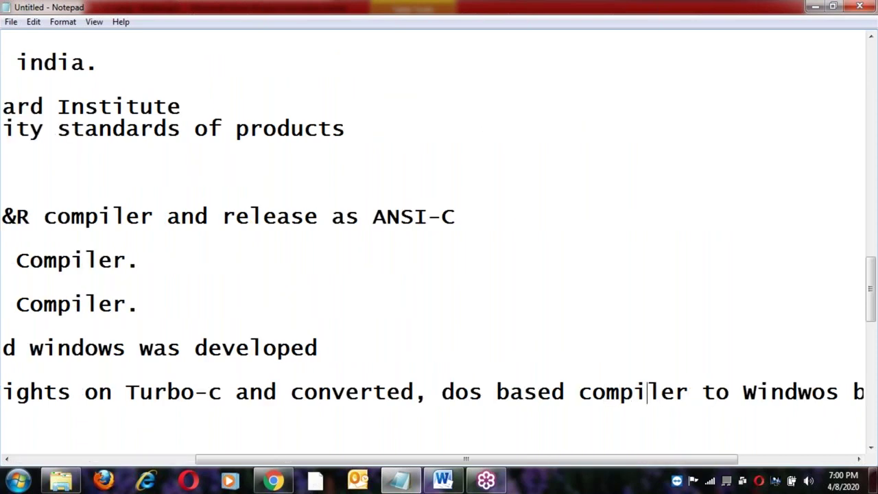
{"action": "key", "text": "Right"}
{"action": "key", "text": "Right"}
{"action": "key", "text": "Right"}
{"action": "key", "text": "Right"}
{"action": "key", "text": "Right"}
{"action": "key", "text": "Right"}
{"action": "key", "text": "Right"}
{"action": "key", "text": "BackSpace"}
{"action": "key", "text": "BackSpace"}
{"action": "type", "text": "o"}
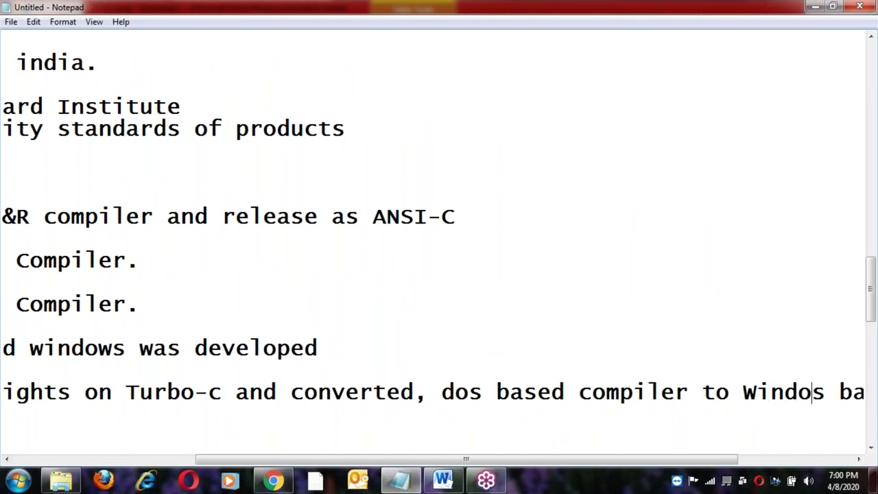
{"action": "type", "text": "w"}
{"action": "key", "text": "Right"}
{"action": "key", "text": "Right"}
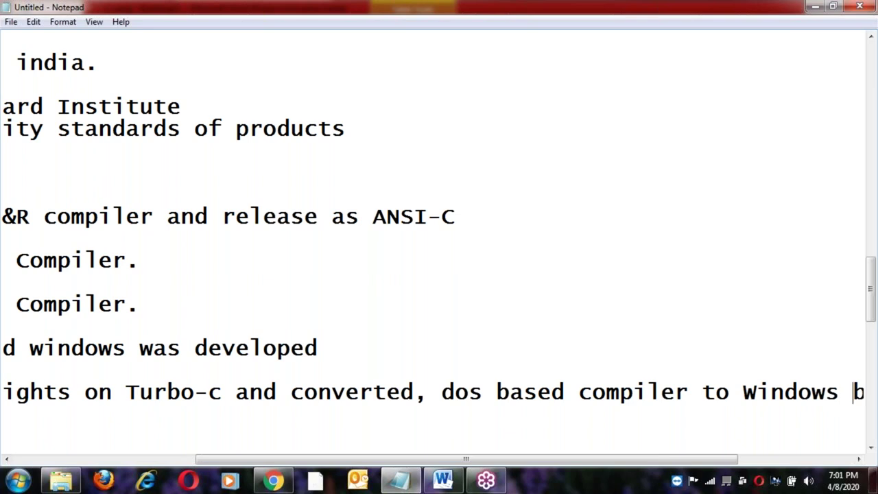
{"action": "key", "text": "Right"}
{"action": "key", "text": "Right"}
{"action": "key", "text": "Right"}
{"action": "key", "text": "Right"}
Copy the word 'Turbo-C' and paste it onto a new blank line below the Microsoft note.
{"action": "key", "text": "Return"}
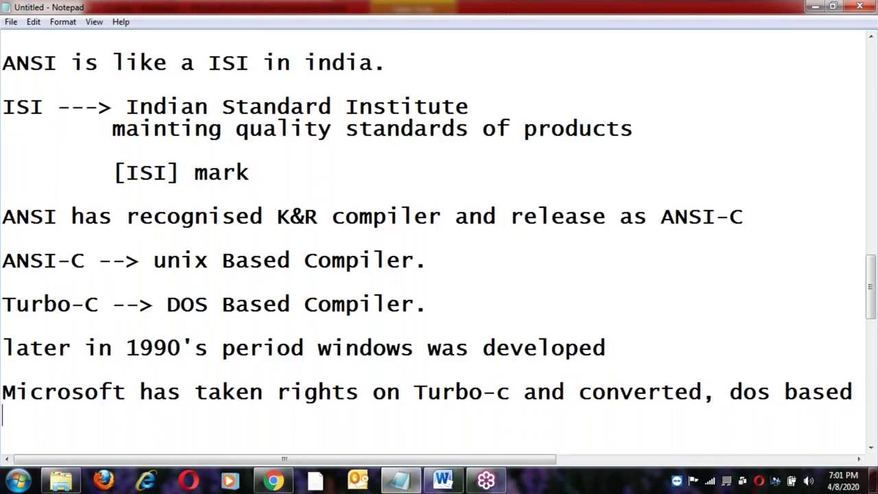
{"action": "key", "text": "Return"}
{"action": "left_click", "coordinate": [5, 304]}
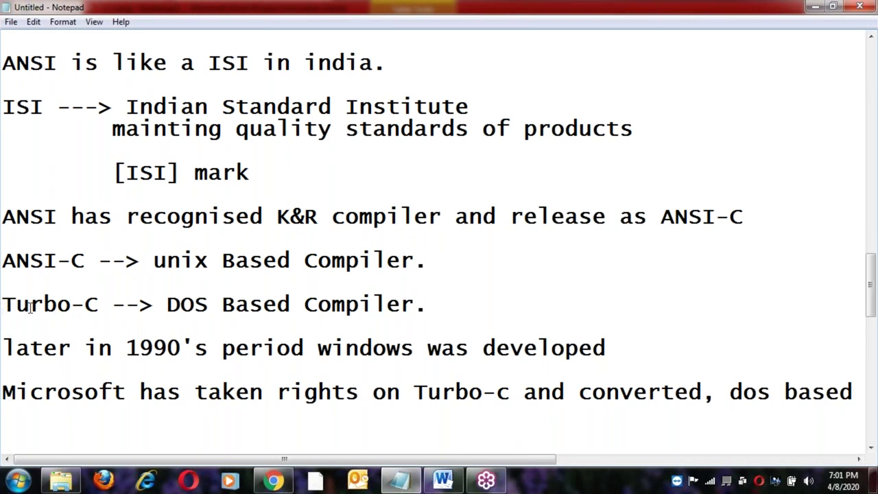
{"action": "left_click", "coordinate": [101, 304], "text": "shift"}
{"action": "key", "text": "ctrl+c"}
{"action": "left_click", "coordinate": [24, 430]}
{"action": "key", "text": "ctrl+v"}
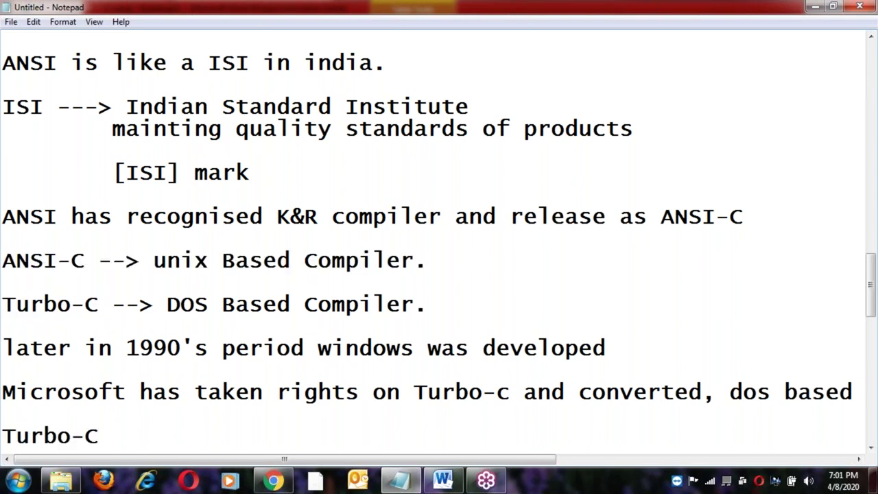
Complete the line as 'Turbo-C compiler available for DOS and Win' and start a new line.
{"action": "type", "text": "comi"}
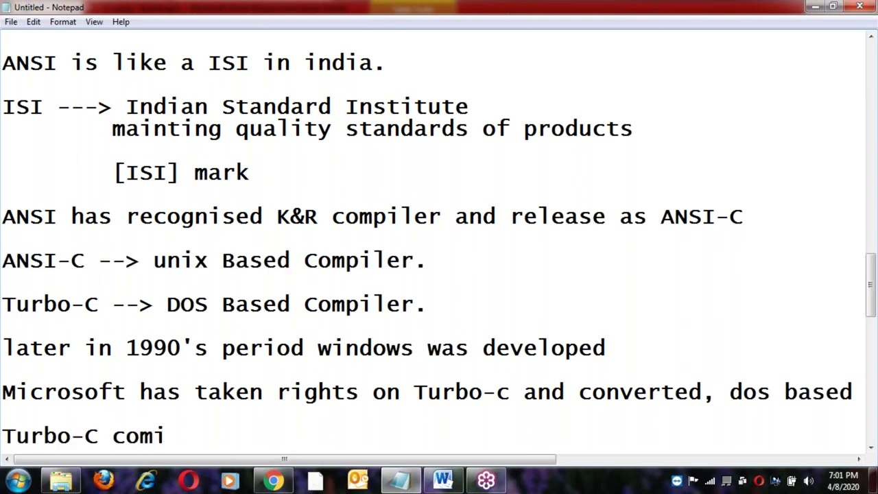
{"action": "key", "text": "BackSpace"}
{"action": "type", "text": "pl"}
{"action": "key", "text": "BackSpace"}
{"action": "type", "text": "iler vava"}
{"action": "key", "text": "BackSpace"}
{"action": "key", "text": "BackSpace"}
{"action": "key", "text": "BackSpace"}
{"action": "key", "text": "BackSpace"}
{"action": "type", "text": "avaial"}
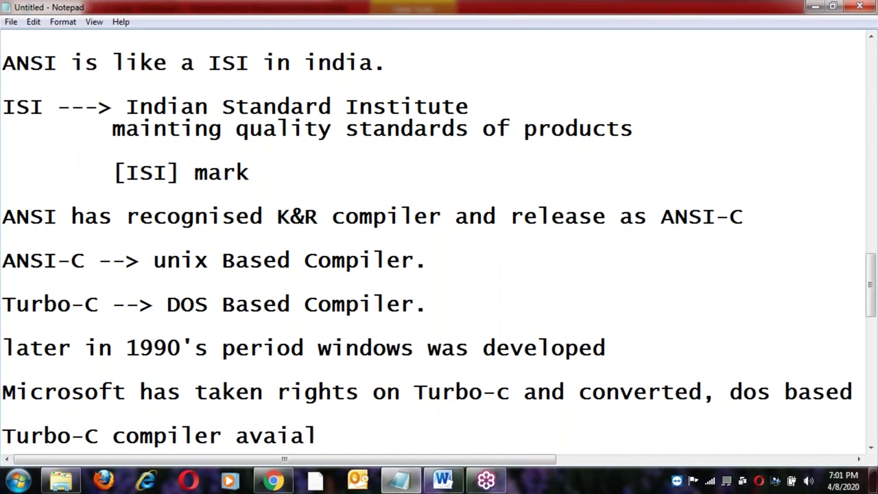
{"action": "key", "text": "BackSpace"}
{"action": "key", "text": "BackSpace"}
{"action": "type", "text": "lable for DOS and Win"}
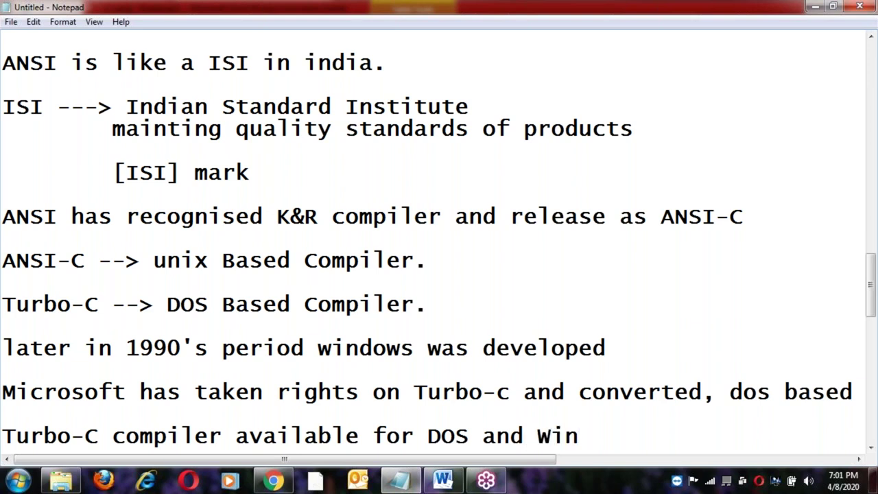
{"action": "key", "text": "Return"}
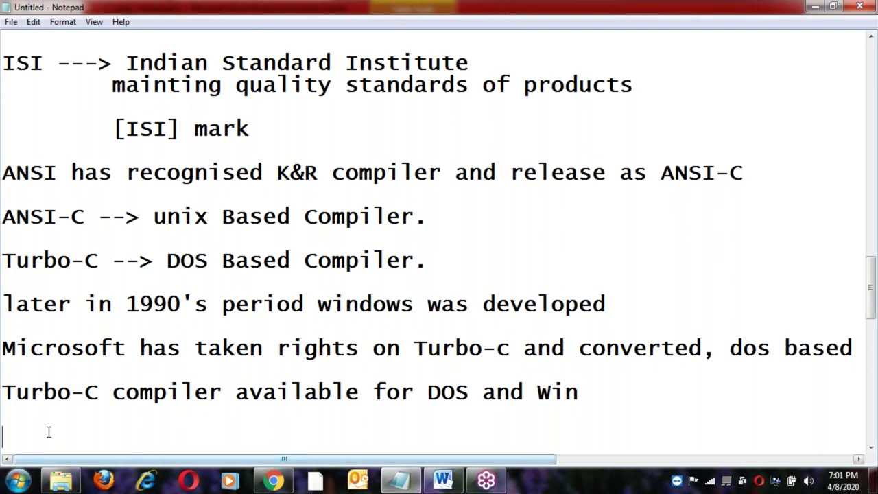
{"action": "scroll", "coordinate": [49, 431], "scroll_direction": "down", "scroll_amount": 1}
Copy 'later in 1990's period' onto a new line below the Win line, replacing 'later in' with 'same'.
{"action": "left_click", "coordinate": [9, 289]}
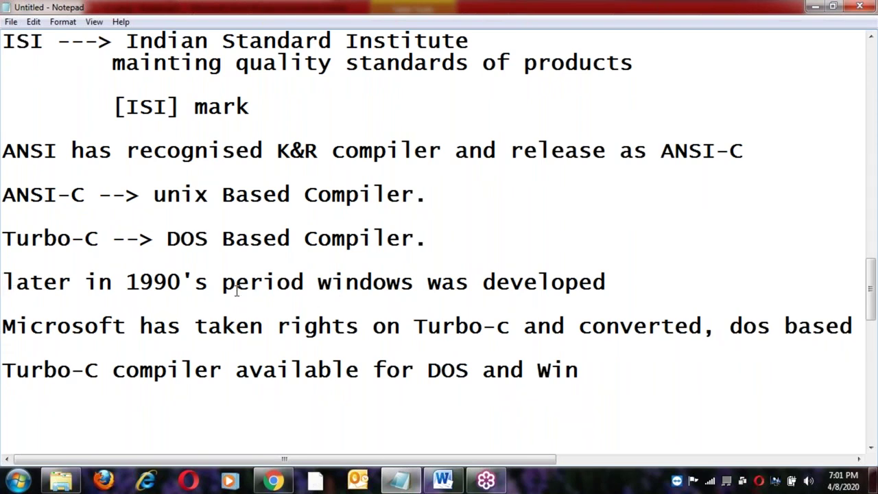
{"action": "left_click", "coordinate": [304, 282], "text": "shift"}
{"action": "key", "text": "ctrl+c"}
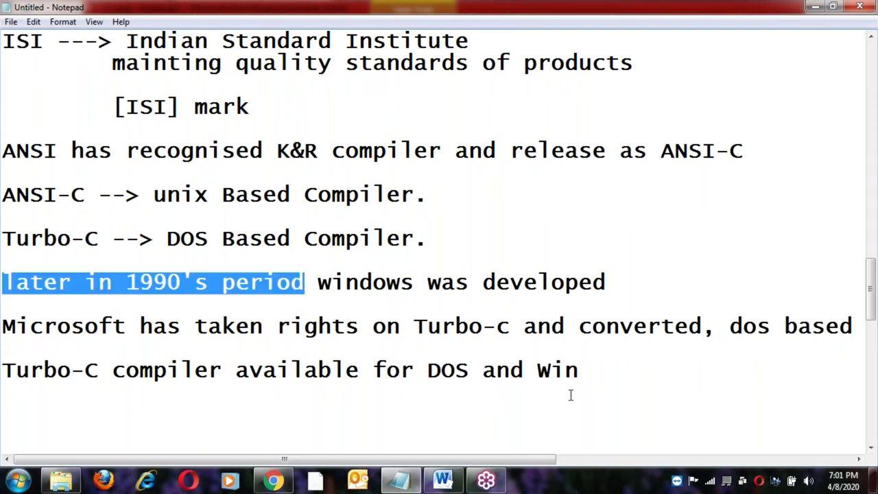
{"action": "left_click", "coordinate": [585, 374]}
{"action": "key", "text": "Return"}
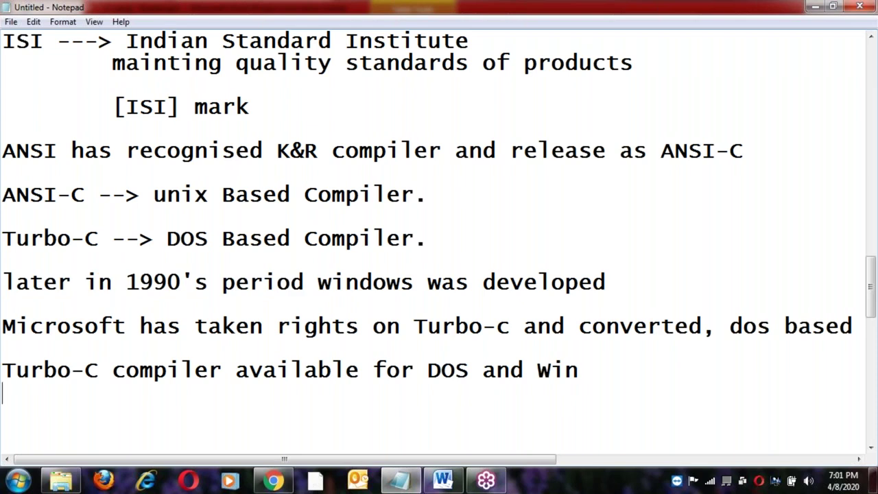
{"action": "key", "text": "ctrl+v"}
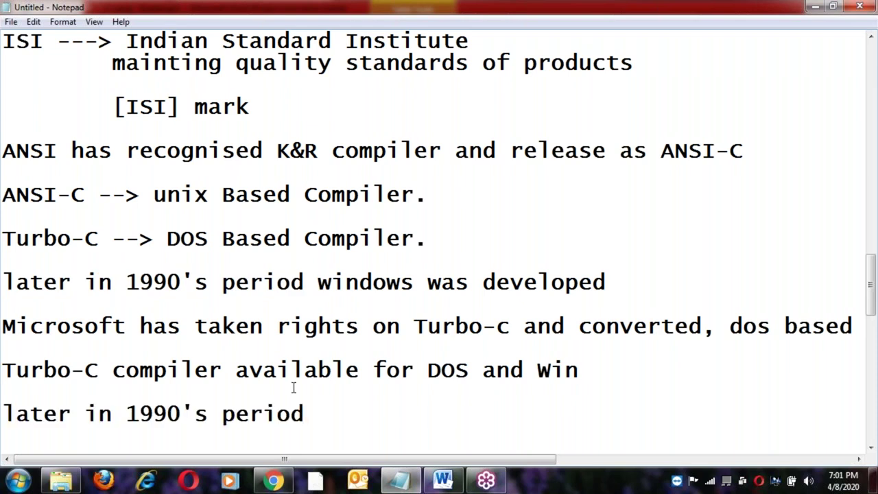
{"action": "key", "text": "BackSpace"}
{"action": "key", "text": "BackSpace"}
{"action": "key", "text": "BackSpace"}
{"action": "key", "text": "BackSpace"}
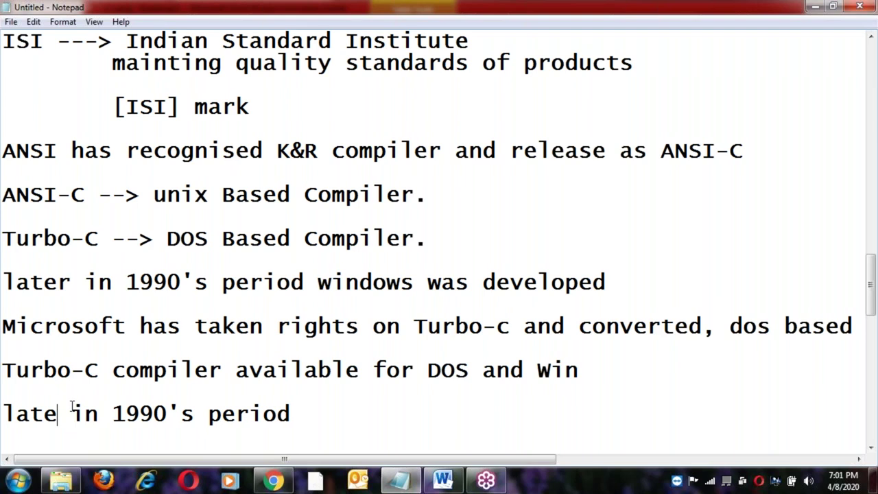
{"action": "key", "text": "Delete"}
{"action": "key", "text": "BackSpace"}
{"action": "key", "text": "Delete"}
{"action": "key", "text": "Delete"}
{"action": "key", "text": "Delete"}
{"action": "type", "text": "same"}
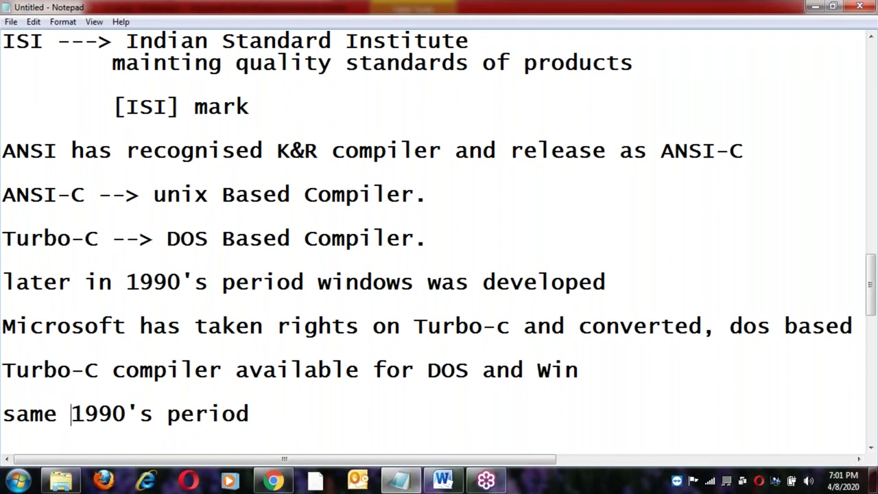
Complete the line as 'same 1990's period --> linux OS was developed.'.
{"action": "key", "text": "End"}
{"action": "type", "text": "--> linux "}
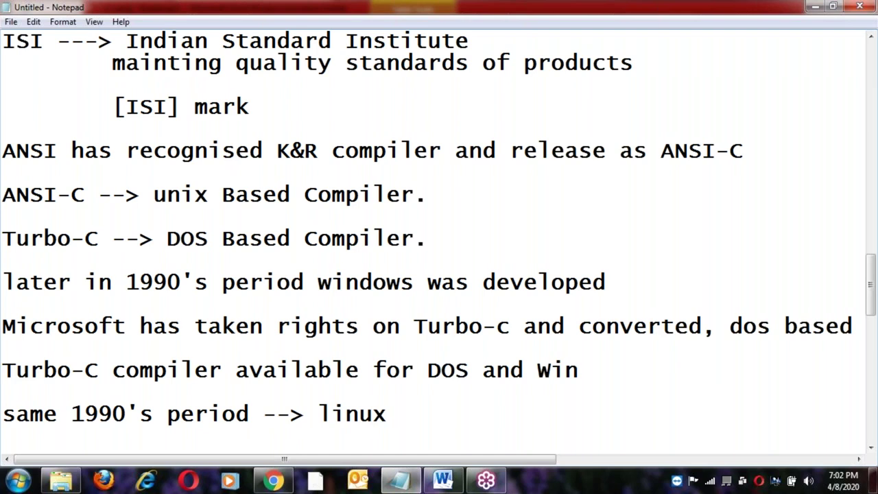
{"action": "type", "text": "was"}
{"action": "key", "text": "Left"}
{"action": "key", "text": "Left"}
{"action": "key", "text": "Left"}
{"action": "key", "text": "Left"}
{"action": "type", "text": "OS was "}
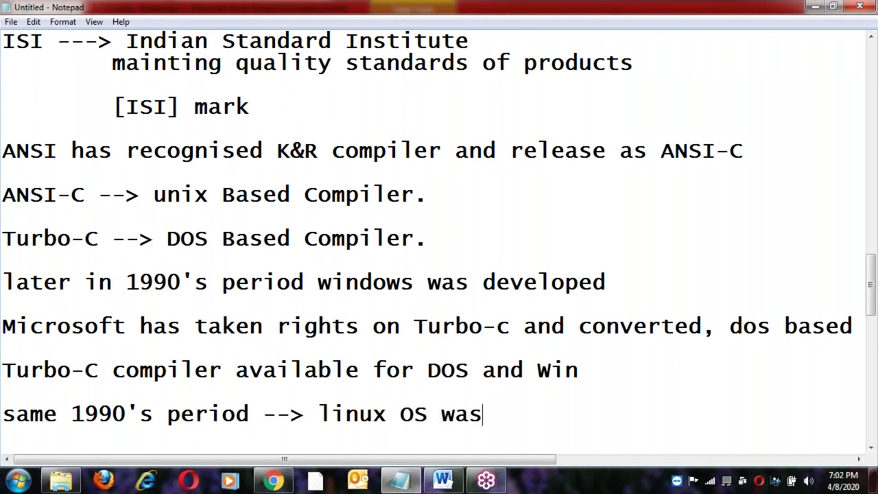
{"action": "type", "text": "develo"}
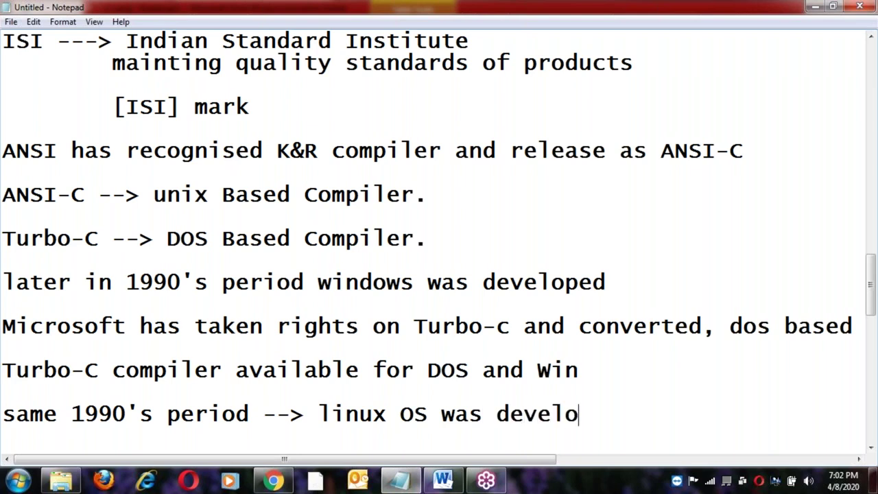
{"action": "type", "text": "ped."}
{"action": "key", "text": "Return"}
{"action": "key", "text": "Return"}
Add the line 'Linux is modified version of Unix .' and insert 'a' before 'modified'.
{"action": "type", "text": "Linux is mod"}
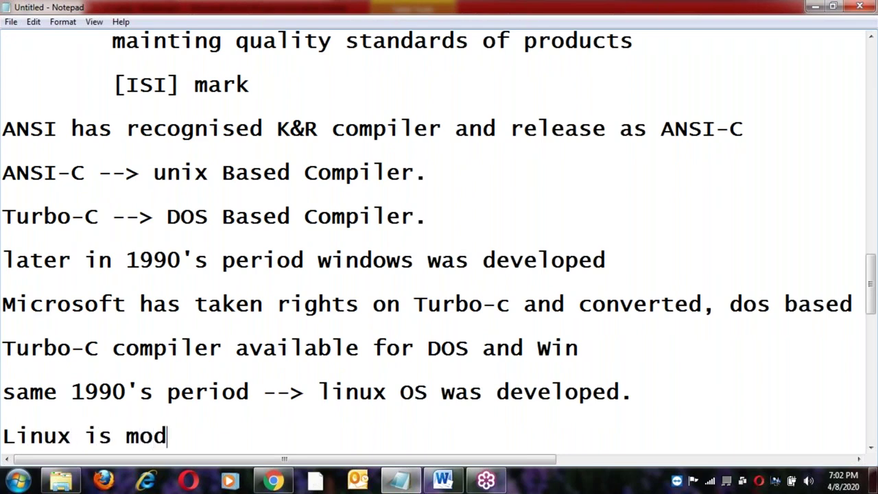
{"action": "type", "text": "ified v"}
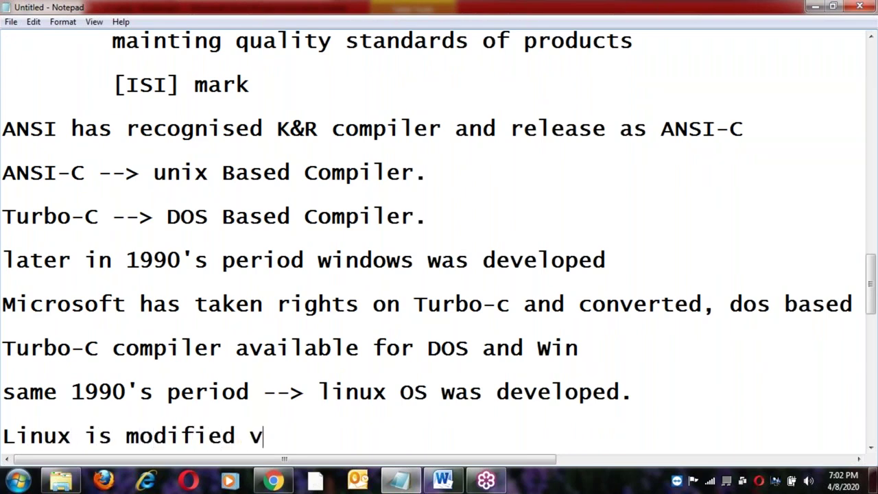
{"action": "type", "text": "ersion of "}
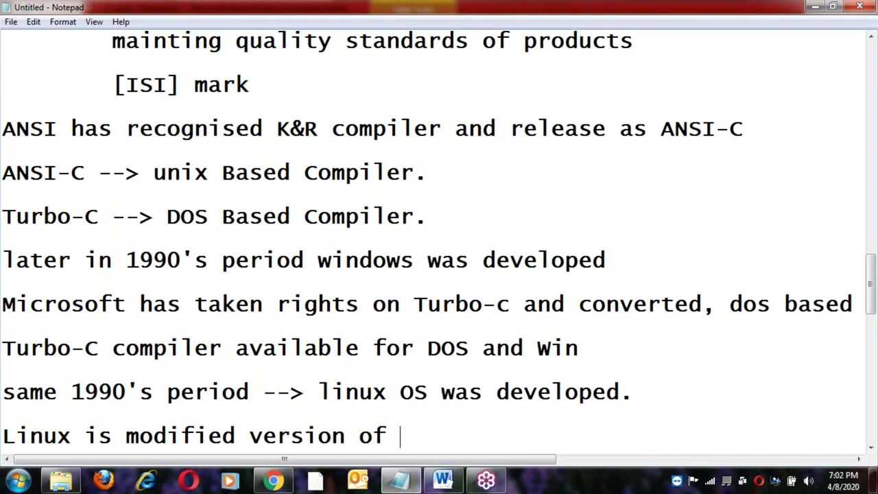
{"action": "type", "text": "Unix ."}
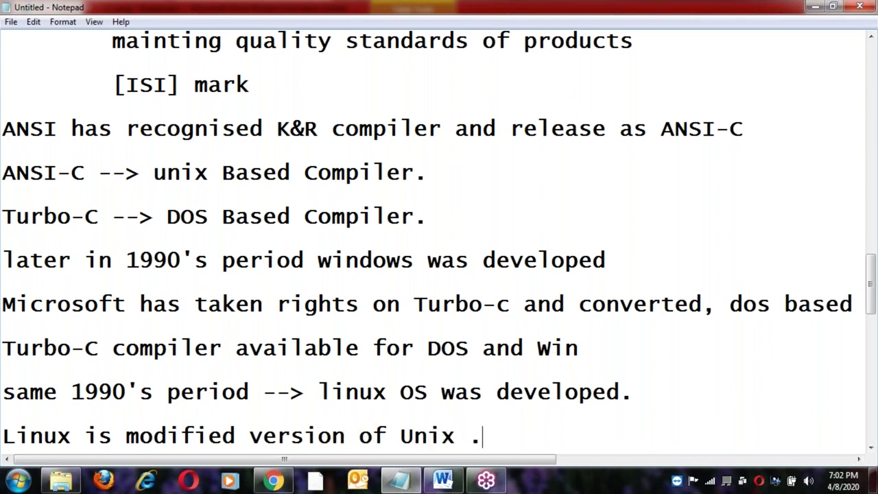
{"action": "key", "text": "Return"}
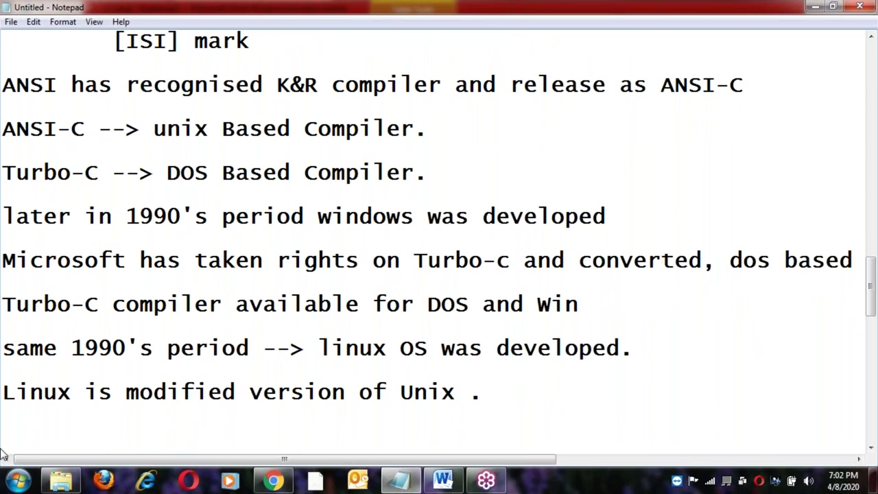
{"action": "left_click", "coordinate": [117, 396]}
{"action": "type", "text": "a"}
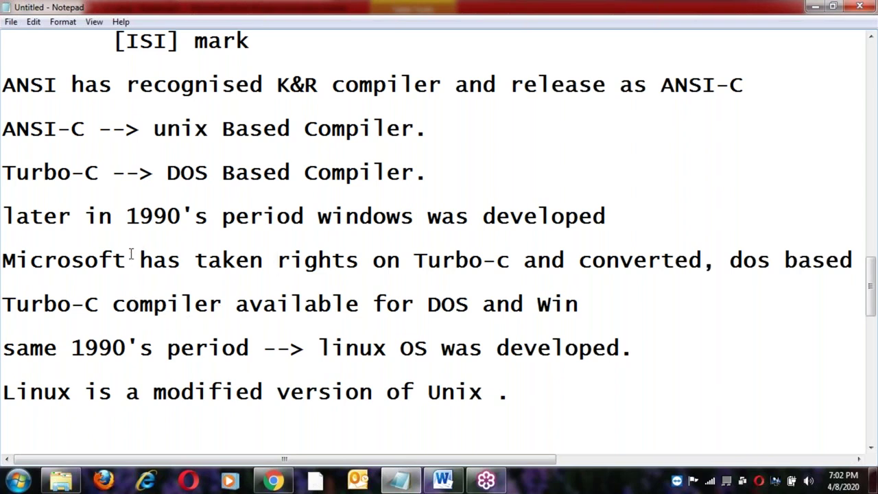
Select the 'ANSI-C --> unix Based Compiler.' line, then click and drag across words in the Linux sentence.
{"action": "left_click", "coordinate": [6, 130]}
{"action": "left_click", "coordinate": [430, 127], "text": "shift"}
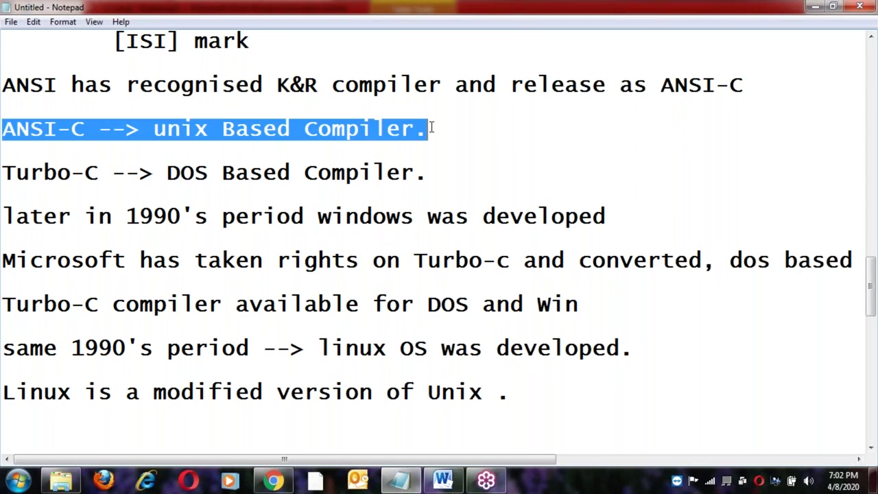
{"action": "left_click", "coordinate": [277, 392]}
{"action": "left_click", "coordinate": [44, 350]}
{"action": "left_click", "coordinate": [99, 350]}
{"action": "left_click", "coordinate": [140, 350]}
{"action": "left_click", "coordinate": [182, 349]}
{"action": "left_click", "coordinate": [376, 349]}
{"action": "left_click", "coordinate": [484, 350]}
{"action": "left_click", "coordinate": [84, 391]}
{"action": "left_click_drag", "start_coordinate": [208, 391], "coordinate": [221, 391]}
{"action": "left_click_drag", "start_coordinate": [304, 392], "coordinate": [317, 391]}
Below the Linux sentence, type 'ANSI-C unix based compiler adopted by the Linux OS'.
{"action": "left_click", "coordinate": [528, 394]}
{"action": "key", "text": "Return"}
{"action": "key", "text": "Return"}
{"action": "type", "text": "ANSII"}
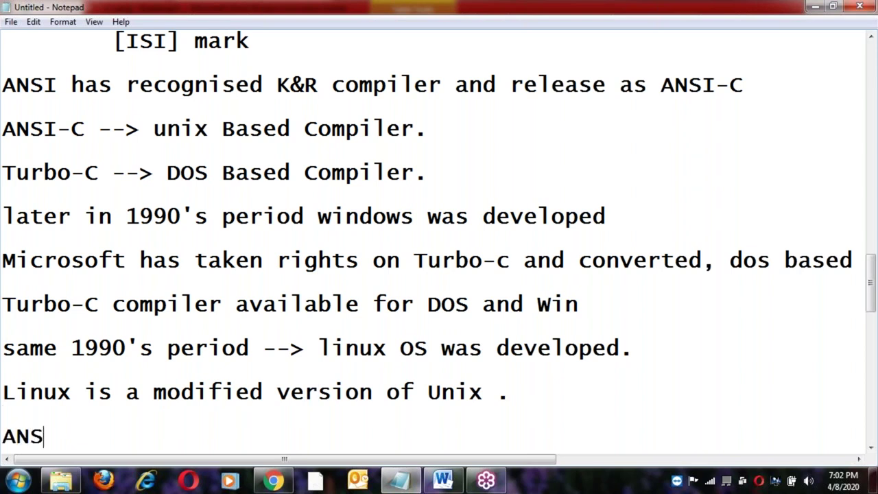
{"action": "key", "text": "BackSpace"}
{"action": "type", "text": "_C"}
{"action": "key", "text": "BackSpace"}
{"action": "key", "text": "BackSpace"}
{"action": "type", "text": "-C unix "}
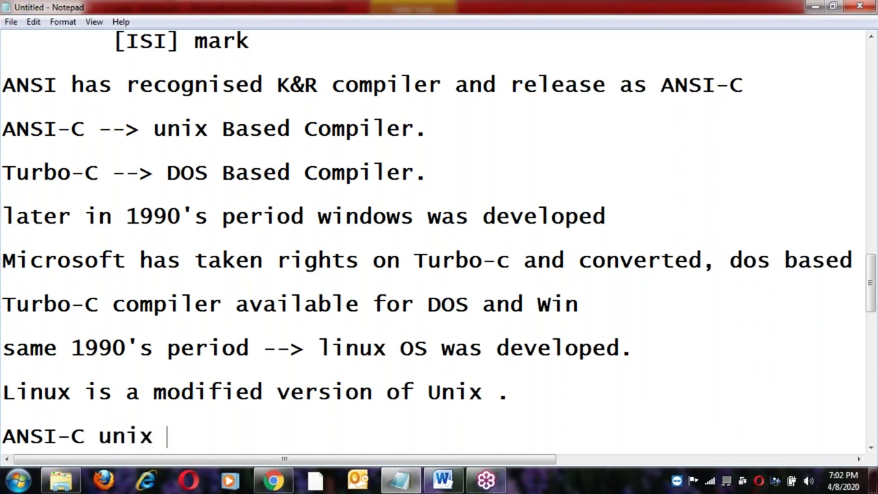
{"action": "type", "text": "based "}
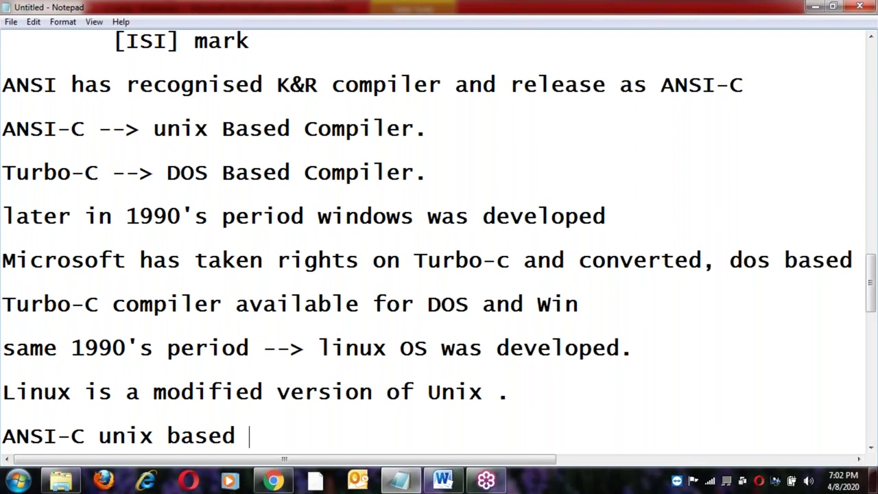
{"action": "type", "text": "compile"}
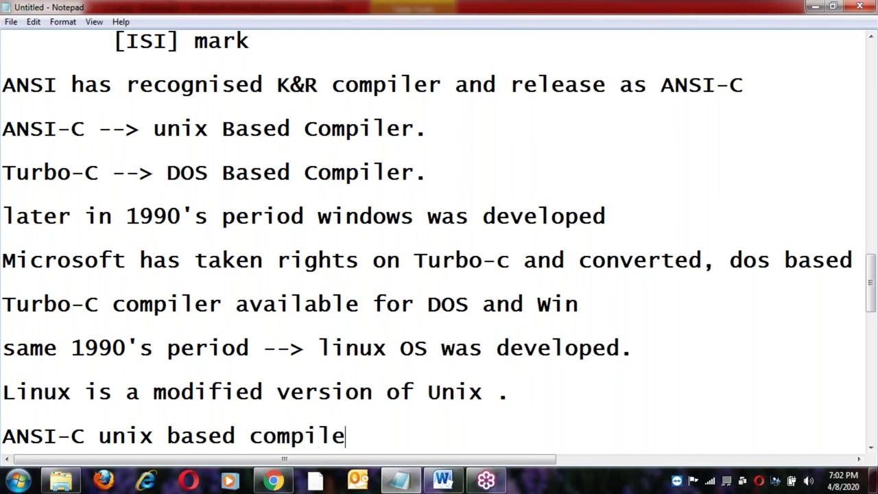
{"action": "type", "text": "r adopted "}
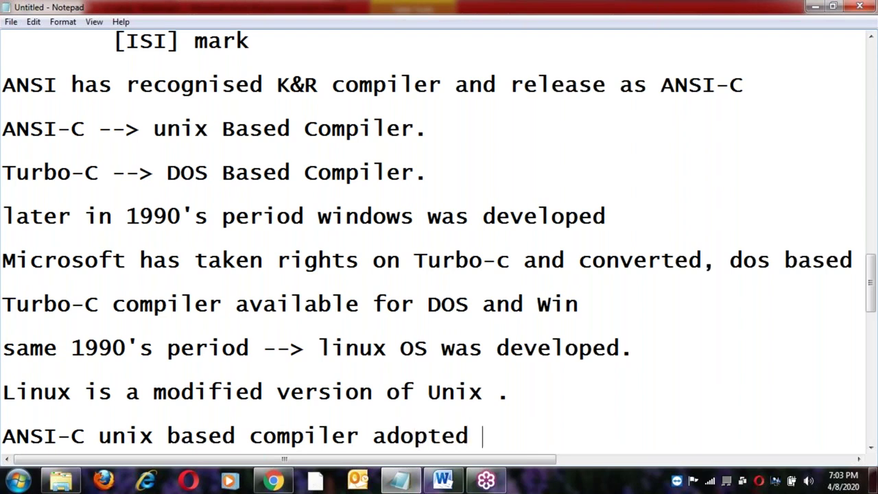
{"action": "type", "text": "by the inux"}
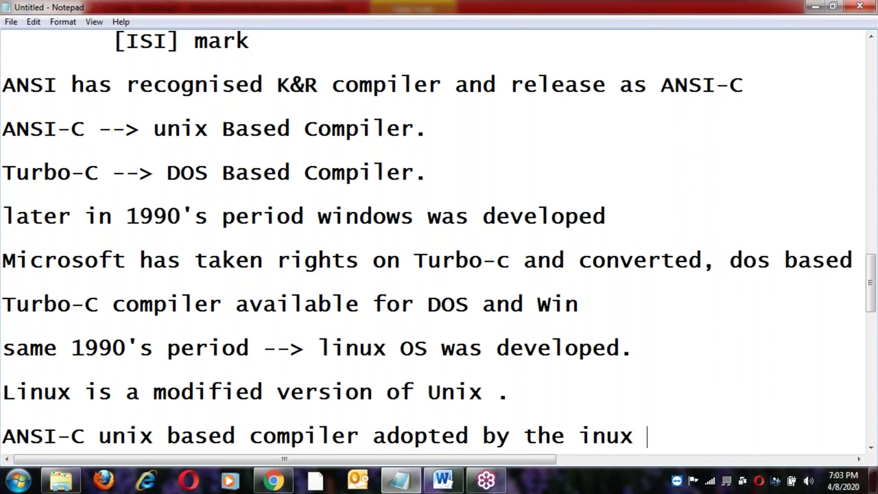
{"action": "key", "text": "Left"}
{"action": "key", "text": "Left"}
{"action": "key", "text": "Left"}
{"action": "key", "text": "Left"}
{"action": "type", "text": "L"}
{"action": "type", "text": "OS"}
{"action": "key", "text": "Return"}
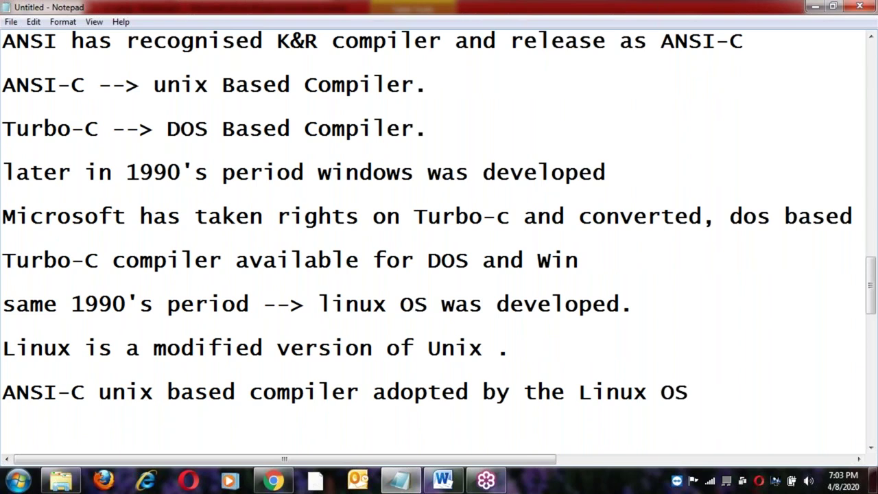
Replace 'by the' with 'into' so the line reads 'adopted into Linux OS'.
{"action": "left_click", "coordinate": [564, 401]}
{"action": "key", "text": "BackSpace"}
{"action": "key", "text": "BackSpace"}
{"action": "key", "text": "BackSpace"}
{"action": "key", "text": "BackSpace"}
{"action": "key", "text": "BackSpace"}
{"action": "key", "text": "BackSpace"}
{"action": "type", "text": "into"}
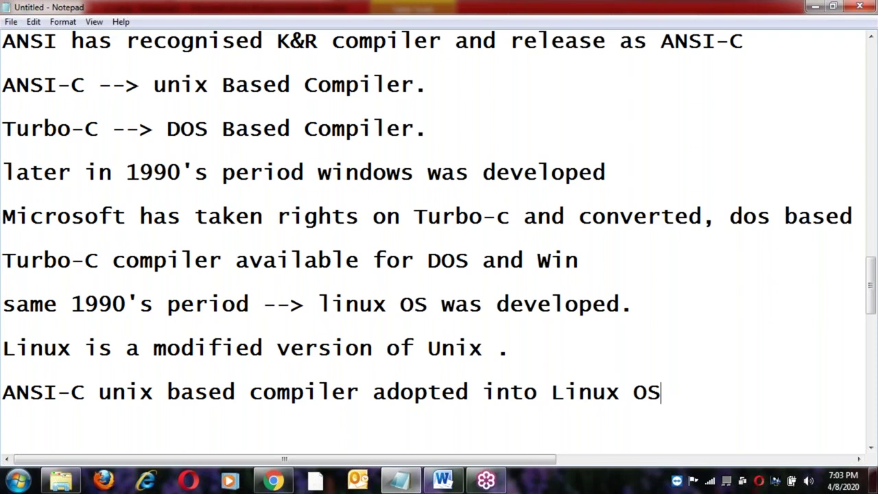
{"action": "key", "text": "Return"}
{"action": "key", "text": "Return"}
Type 'ANSI-C --> Unix and Linux Based' and 'Turbo-c --> Dos and Windows Based.' on consecutive lines.
{"action": "type", "text": "ANSI"}
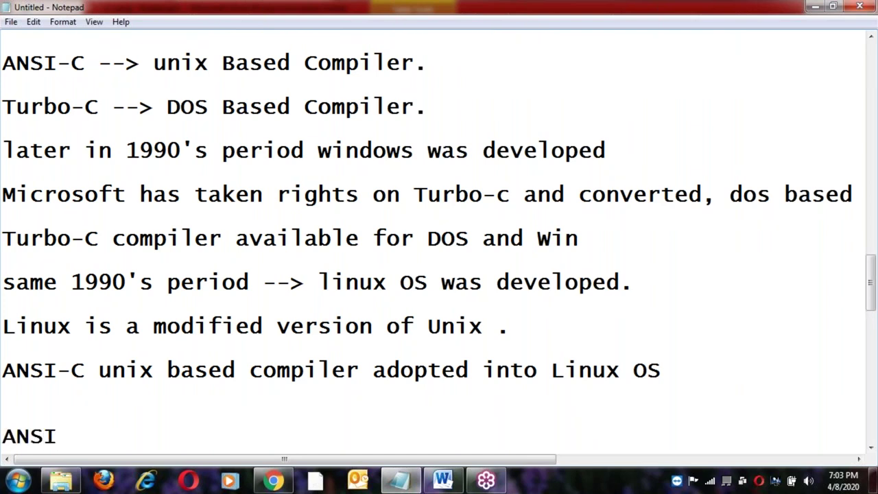
{"action": "type", "text": "-C --> Unix and Linux Based"}
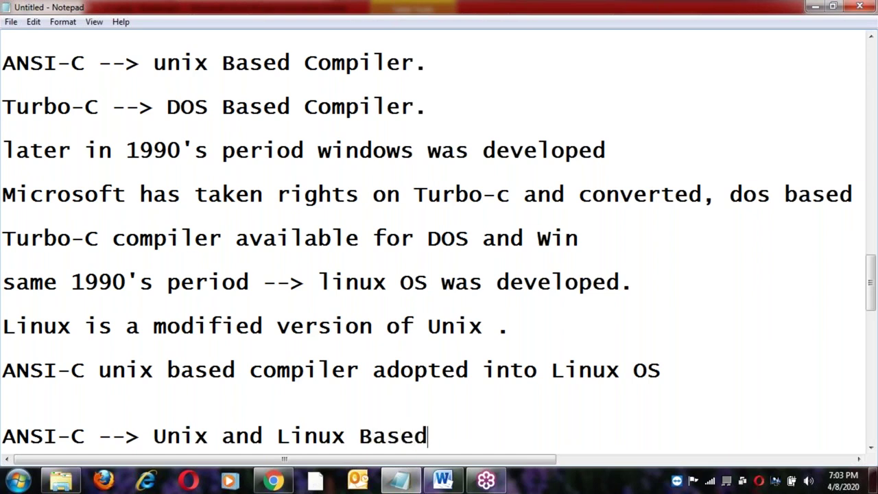
{"action": "key", "text": "Return"}
{"action": "type", "text": "Tur"}
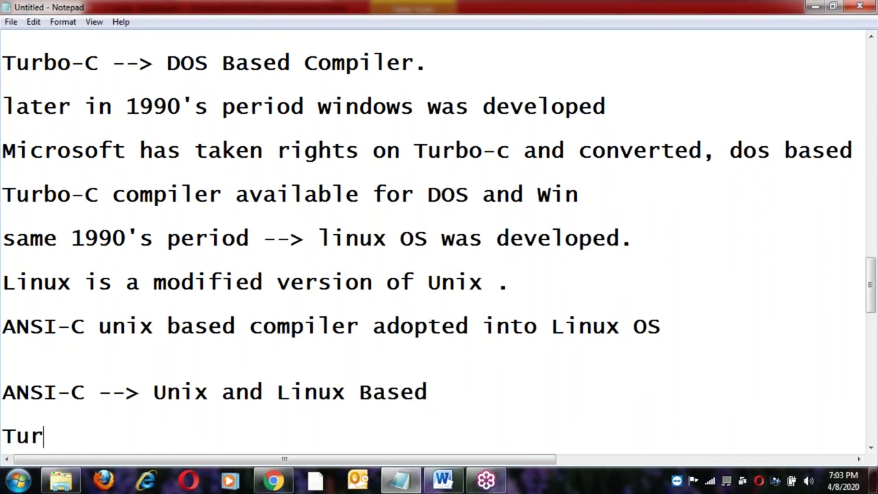
{"action": "type", "text": "bo-c "}
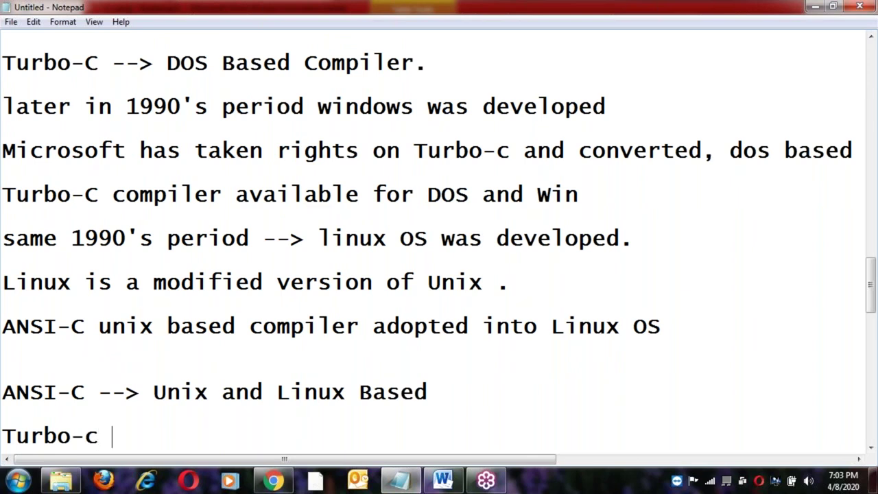
{"action": "type", "text": "--> D"}
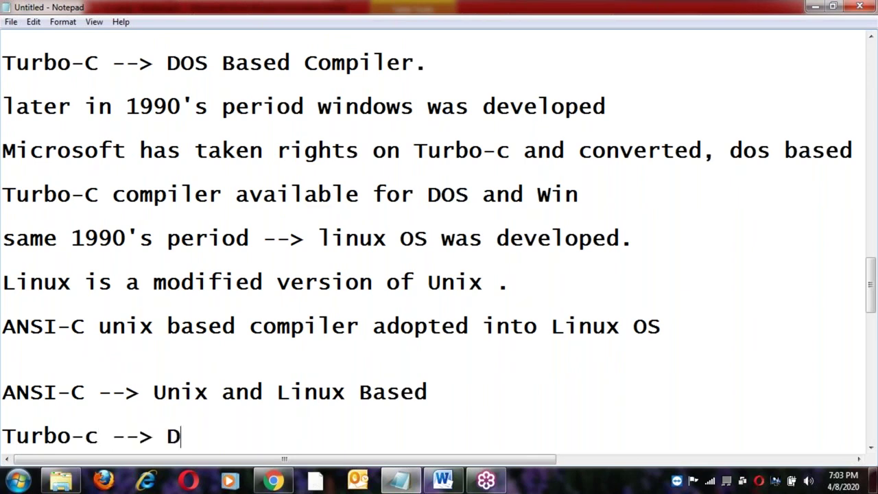
{"action": "type", "text": "os and Wind"}
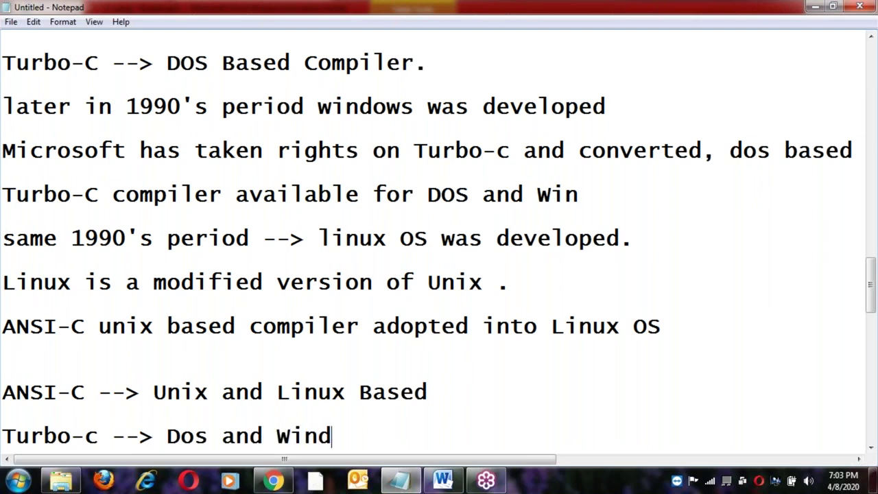
{"action": "type", "text": "ows Based."}
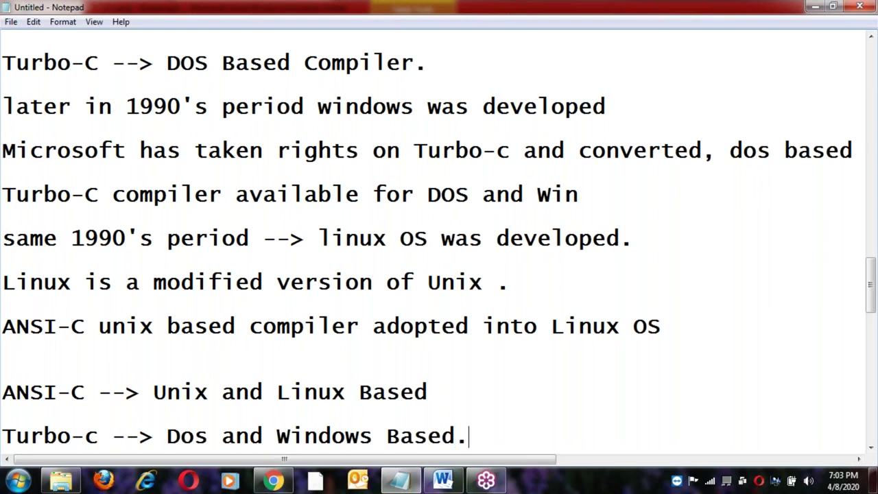
{"action": "key", "text": "Return"}
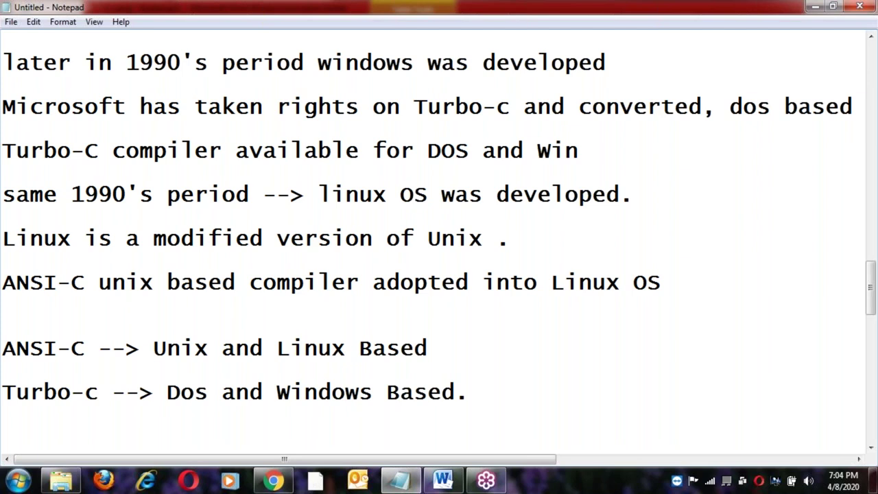
Add the heading 'there are two type of compilers in C langauge' above the ANSI-C summary.
{"action": "left_click", "coordinate": [118, 324]}
{"action": "key", "text": "Return"}
{"action": "type", "text": "there"}
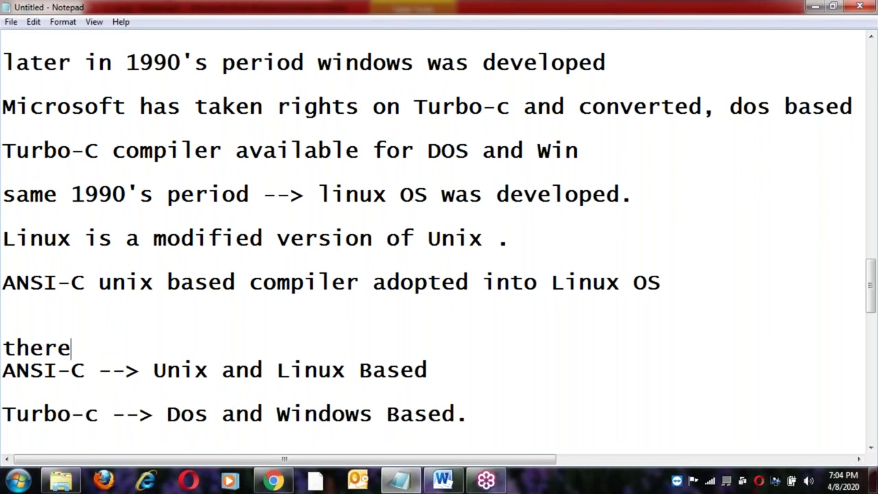
{"action": "type", "text": " are two "}
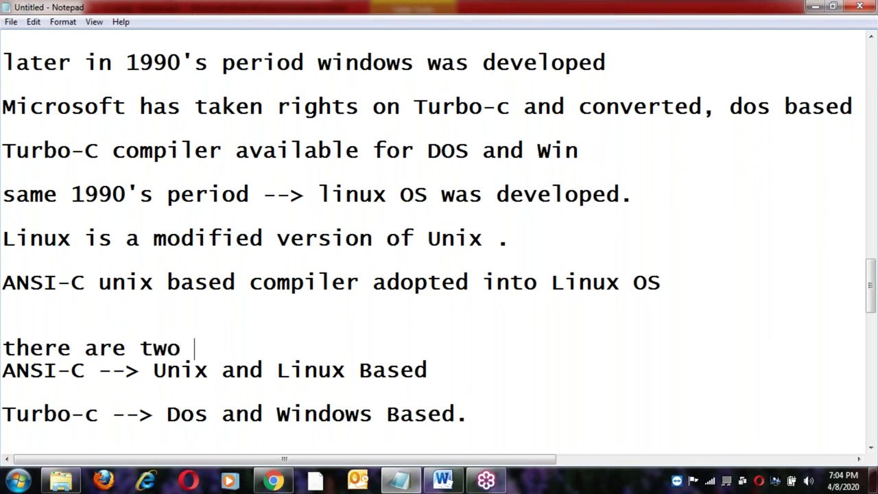
{"action": "type", "text": "type of c"}
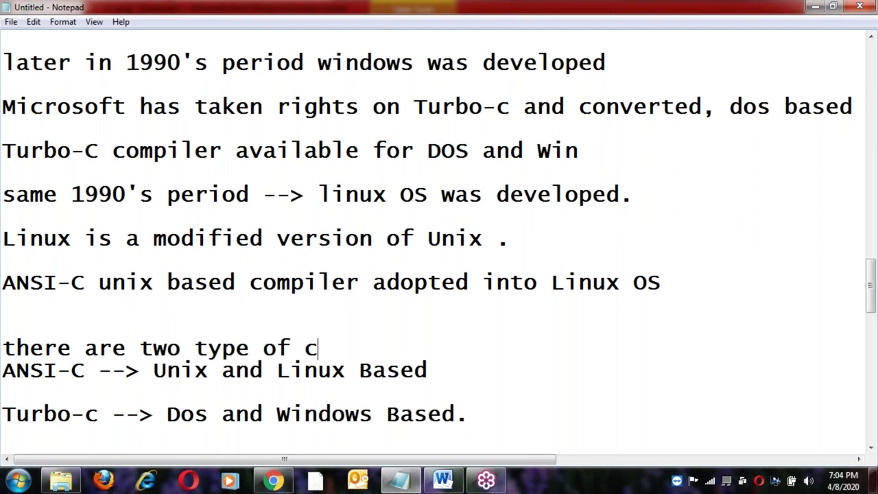
{"action": "type", "text": "ompl"}
{"action": "key", "text": "BackSpace"}
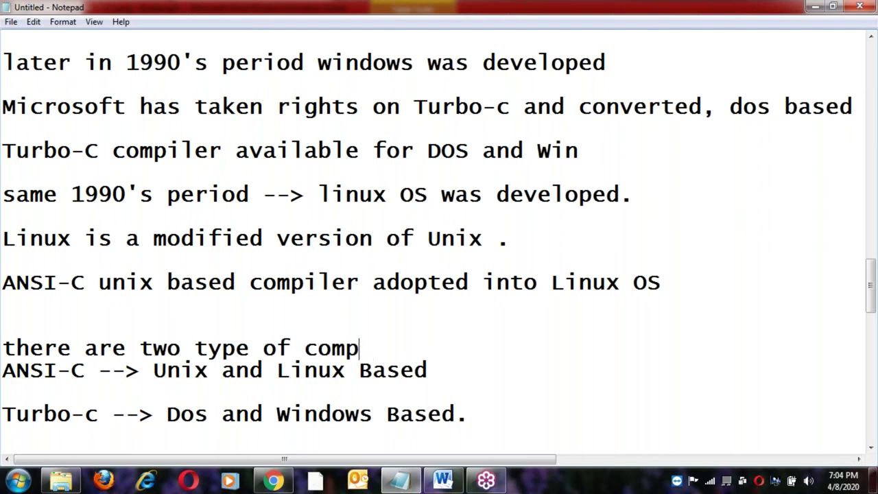
{"action": "type", "text": "ilers "}
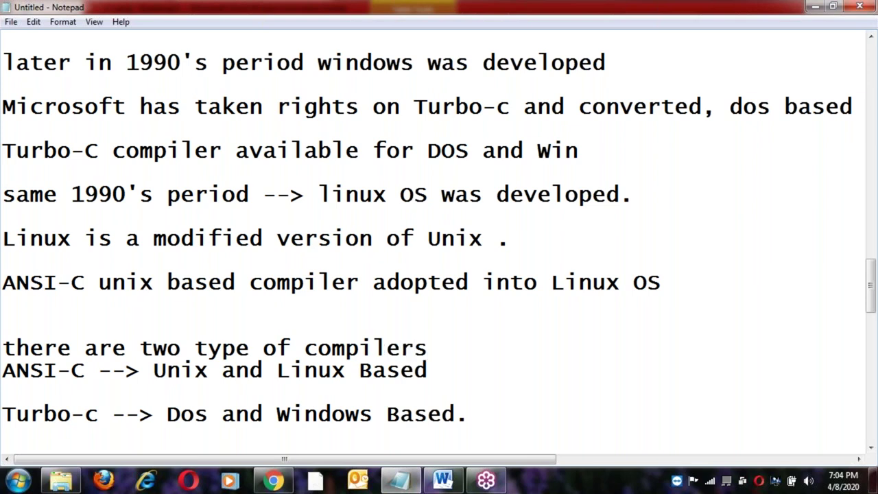
{"action": "type", "text": "in C langauge"}
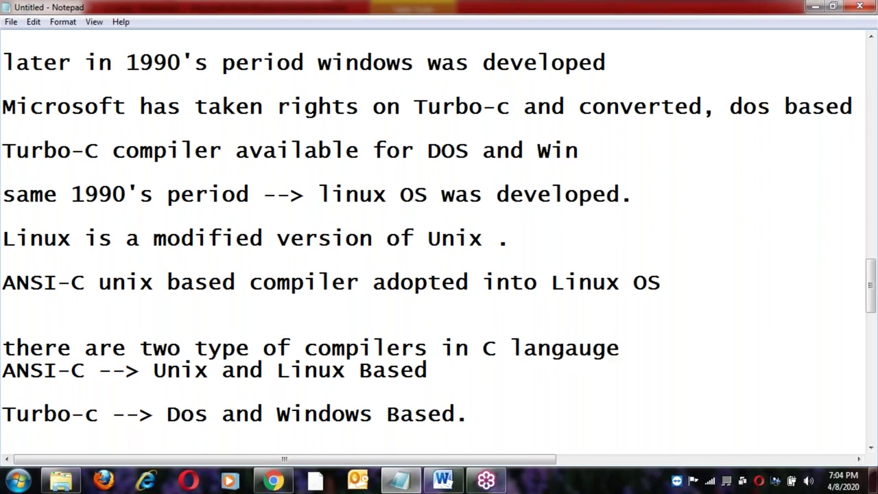
{"action": "key", "text": "Return"}
Number the ANSI-C line '1)' and the Turbo-c line '2)'.
{"action": "type", "text": "1)"}
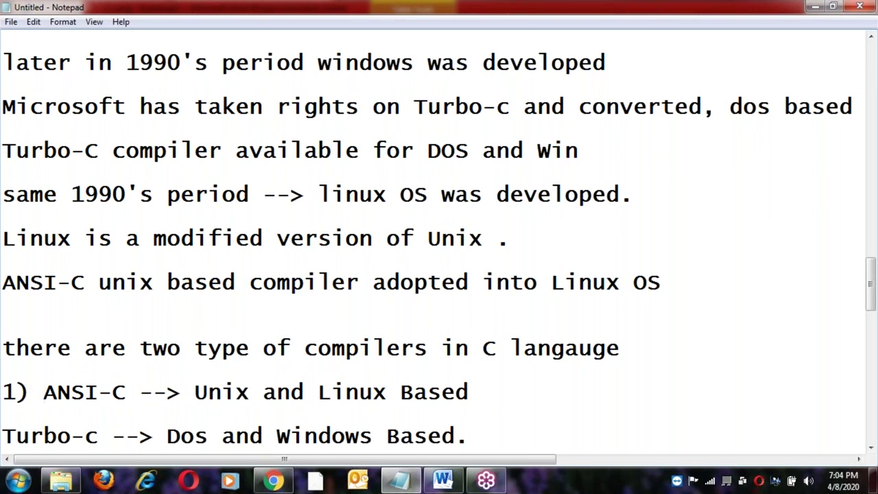
{"action": "key", "text": "Home"}
{"action": "key", "text": "Down"}
{"action": "type", "text": "2)"}
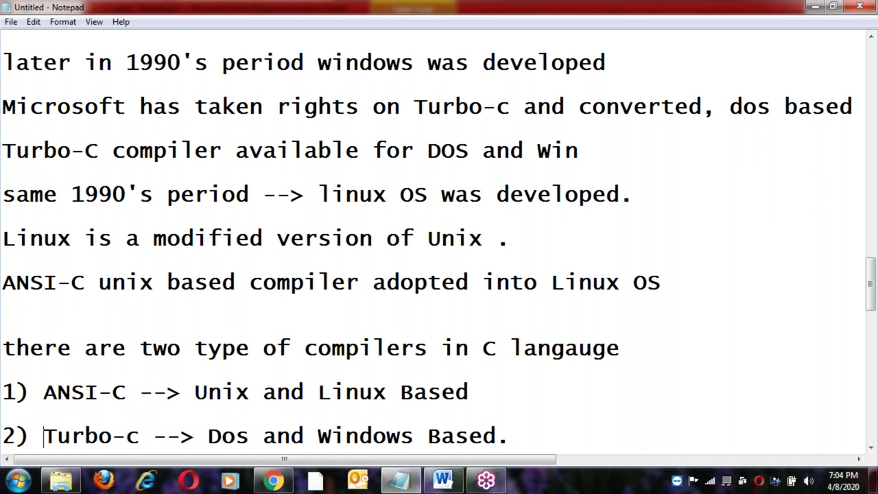
{"action": "left_click", "coordinate": [510, 436]}
{"action": "key", "text": "Return"}
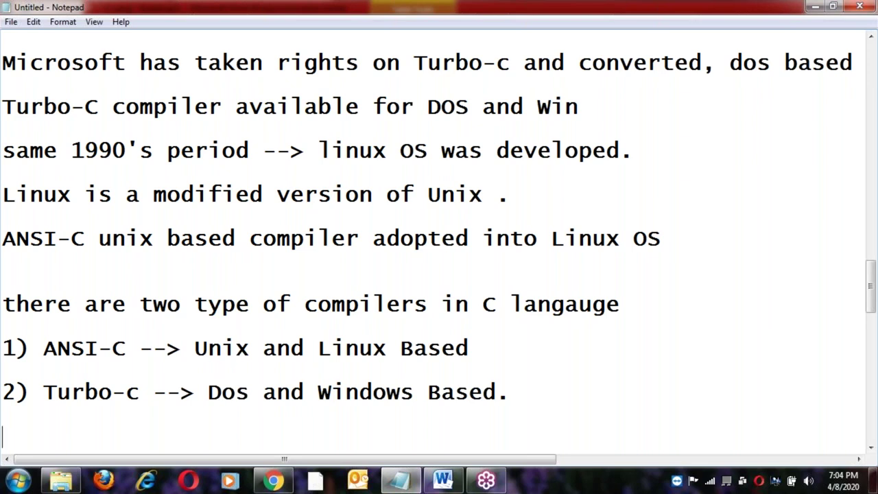
Remove the '1) ANSI-C' line and renumber the Turbo-c line as item 1).
{"action": "left_click", "coordinate": [209, 392]}
{"action": "left_click", "coordinate": [509, 396]}
{"action": "left_click", "coordinate": [498, 351]}
{"action": "key", "text": "shift+Home"}
{"action": "key", "text": "ctrl+c"}
{"action": "key", "text": "Delete"}
{"action": "key", "text": "Delete"}
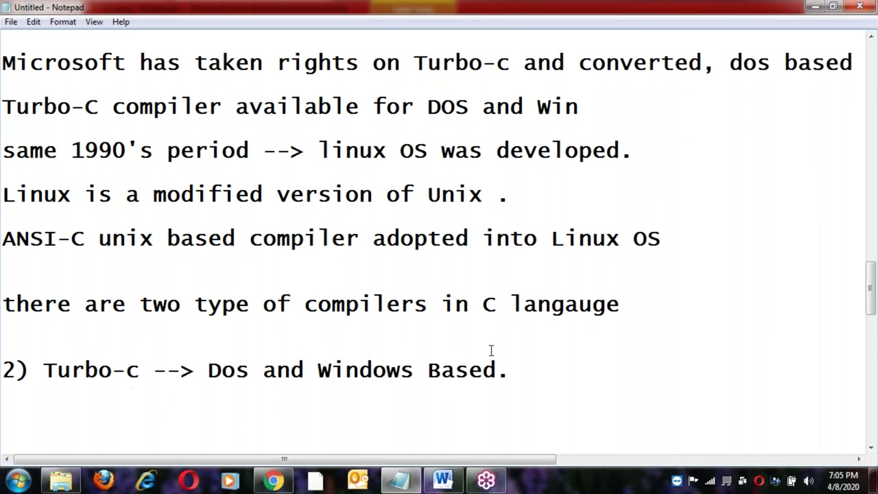
{"action": "key", "text": "Delete"}
{"action": "key", "text": "Delete"}
{"action": "type", "text": "1"}
{"action": "key", "text": "End"}
{"action": "key", "text": "Return"}
Paste the ANSI-C line below Turbo-c and renumber it as item 2).
{"action": "key", "text": "ctrl+v"}
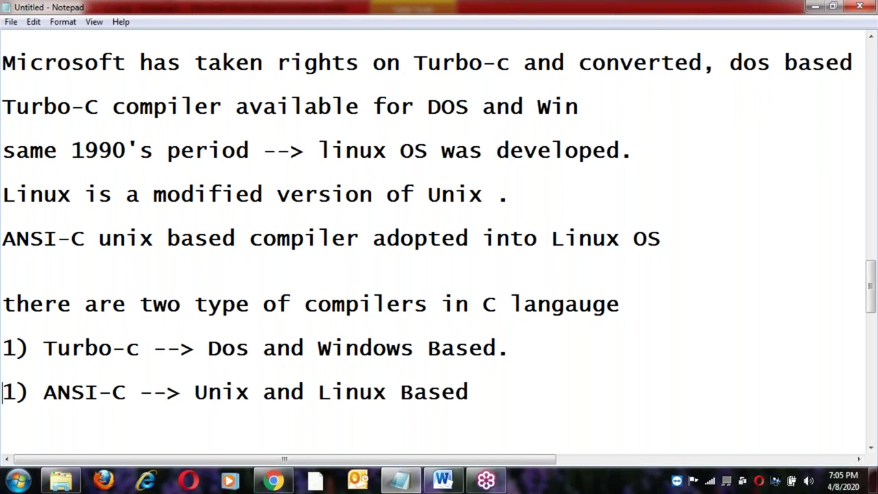
{"action": "key", "text": "Home"}
{"action": "key", "text": "Delete"}
{"action": "type", "text": "2"}
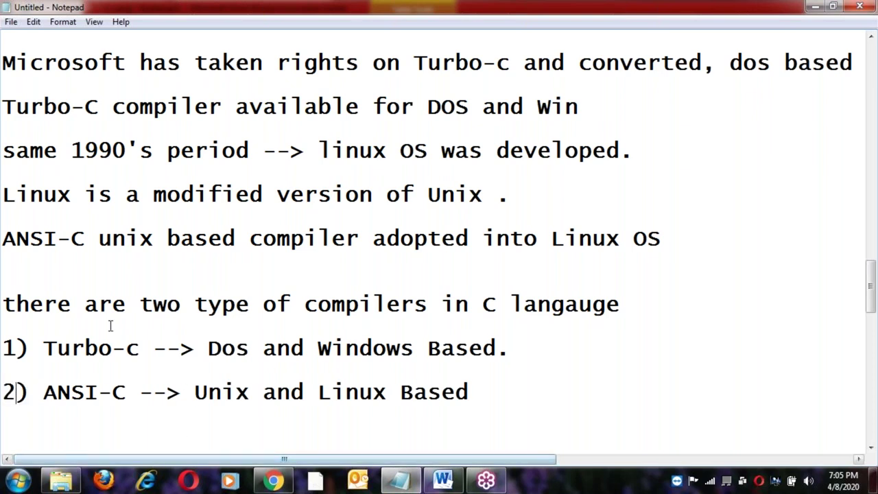
{"action": "left_click", "coordinate": [98, 349]}
{"action": "left_click", "coordinate": [131, 348]}
{"action": "left_click", "coordinate": [216, 353]}
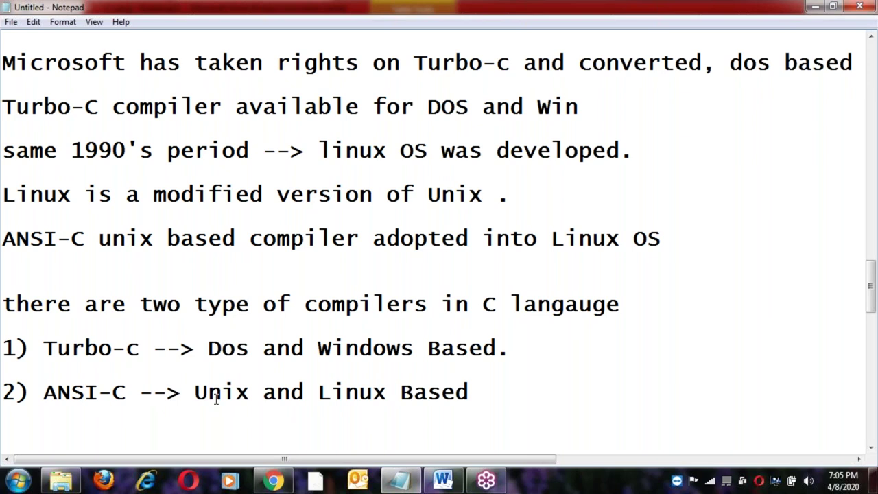
{"action": "left_click", "coordinate": [145, 392]}
{"action": "left_click", "coordinate": [480, 392]}
{"action": "key", "text": "Return"}
{"action": "key", "text": "Return"}
Add the line 'Turbo-c only for learning purpose' below the ANSI-C item, reusing the copied 'Turbo-c'.
{"action": "left_click", "coordinate": [44, 349]}
{"action": "left_click", "coordinate": [142, 349], "text": "shift"}
{"action": "key", "text": "ctrl+c"}
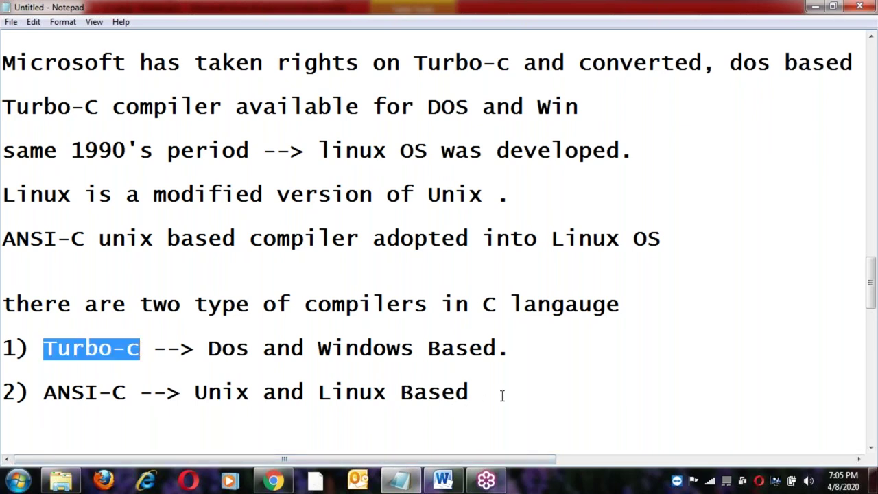
{"action": "left_click", "coordinate": [502, 396]}
{"action": "key", "text": "Return"}
{"action": "key", "text": "ctrl+v"}
{"action": "type", "text": "only for learnn"}
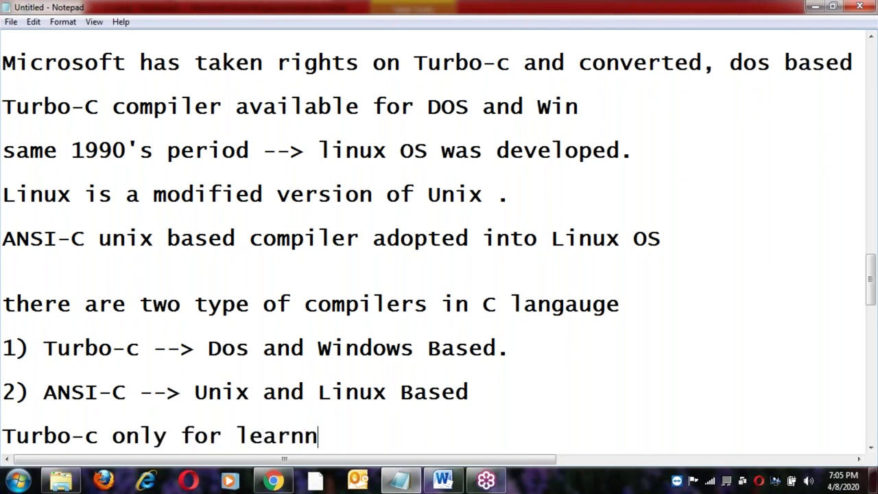
{"action": "key", "text": "BackSpace"}
{"action": "type", "text": "ing purpse"}
{"action": "key", "text": "BackSpace"}
{"action": "key", "text": "BackSpace"}
{"action": "type", "text": "ose"}
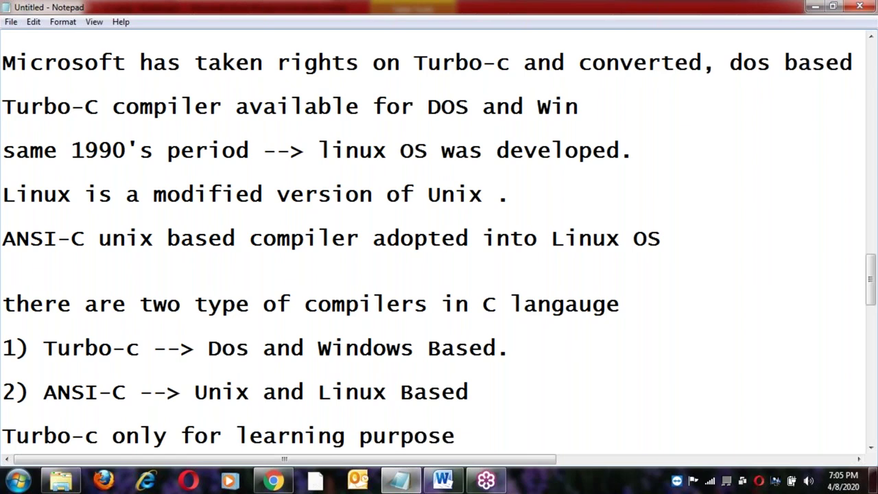
{"action": "key", "text": "Return"}
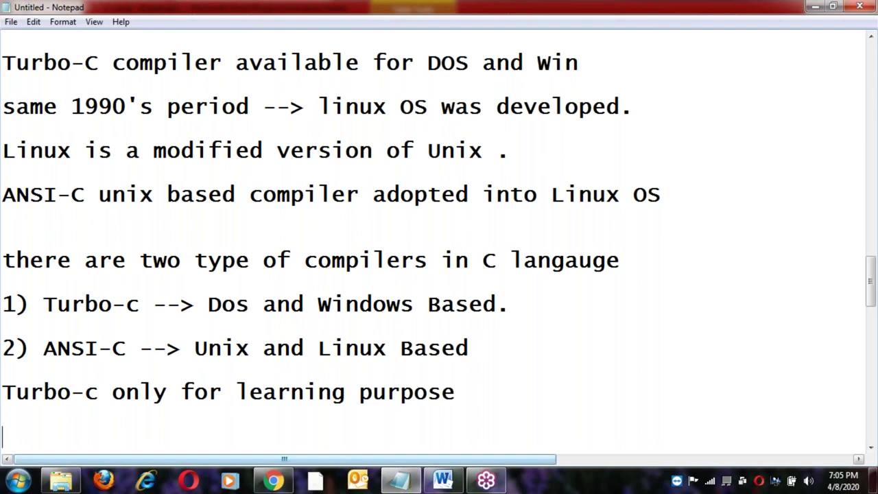
Insert a blank line after the '2) ANSI-C' compiler item.
{"action": "left_click", "coordinate": [494, 359]}
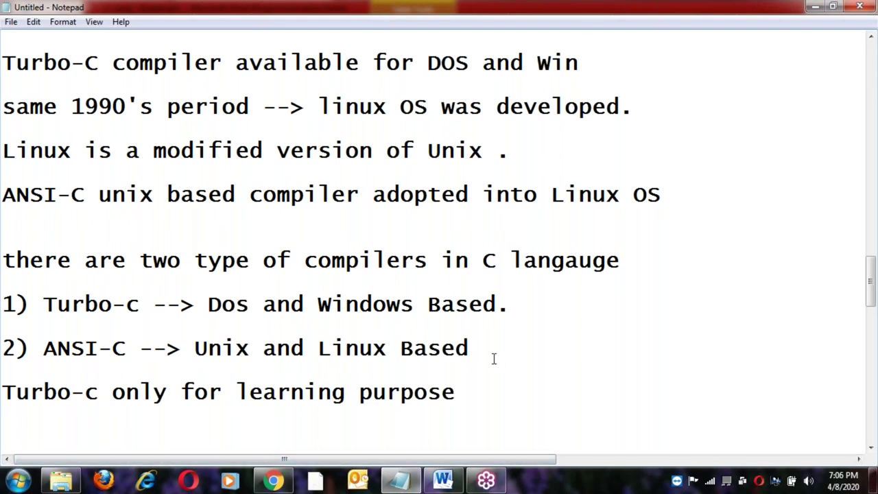
{"action": "key", "text": "Return"}
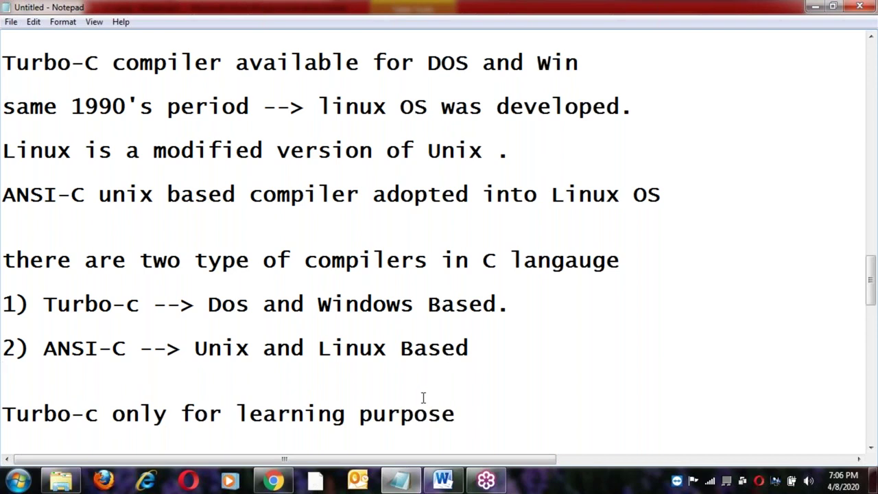
{"action": "scroll", "coordinate": [434, 395], "scroll_direction": "down", "scroll_amount": 1}
{"action": "left_click", "coordinate": [480, 351]}
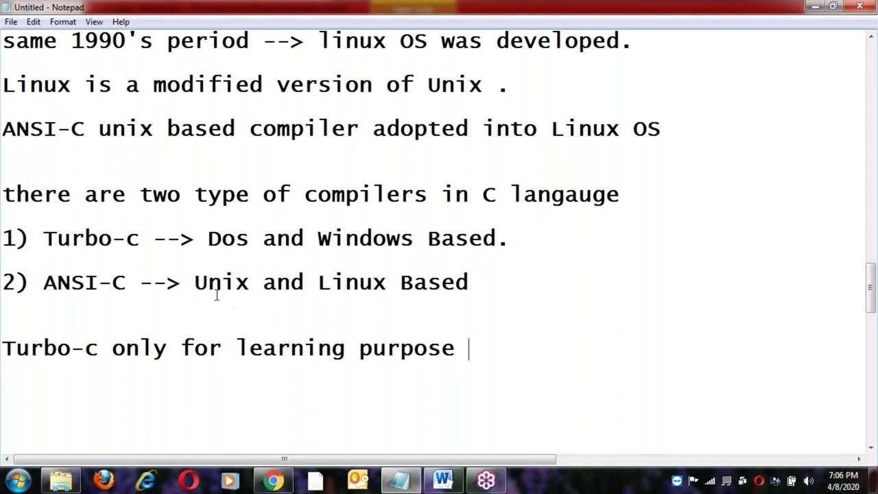
Highlight Unix/Linux, Dos/Windows, Turbo- and ANSI- in the compiler list, ending at the learning-purpose line.
{"action": "left_click_drag", "start_coordinate": [197, 282], "coordinate": [376, 283]}
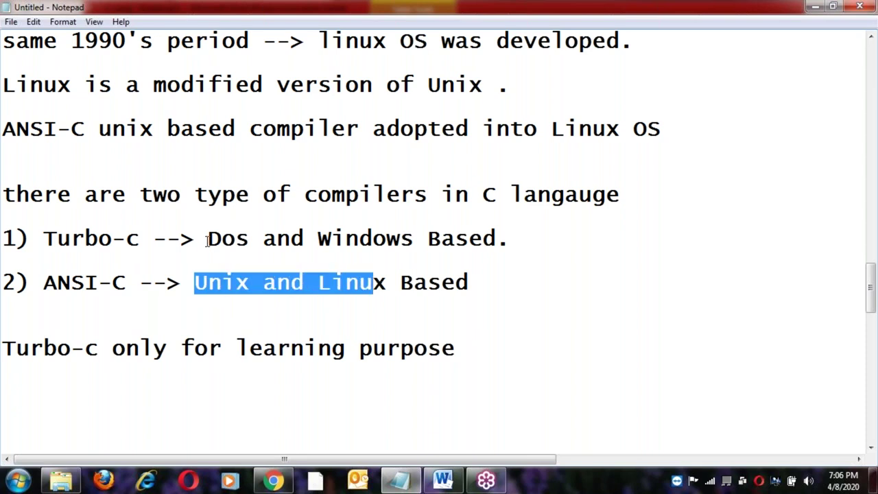
{"action": "left_click_drag", "start_coordinate": [208, 238], "coordinate": [330, 240]}
{"action": "left_click", "coordinate": [388, 281]}
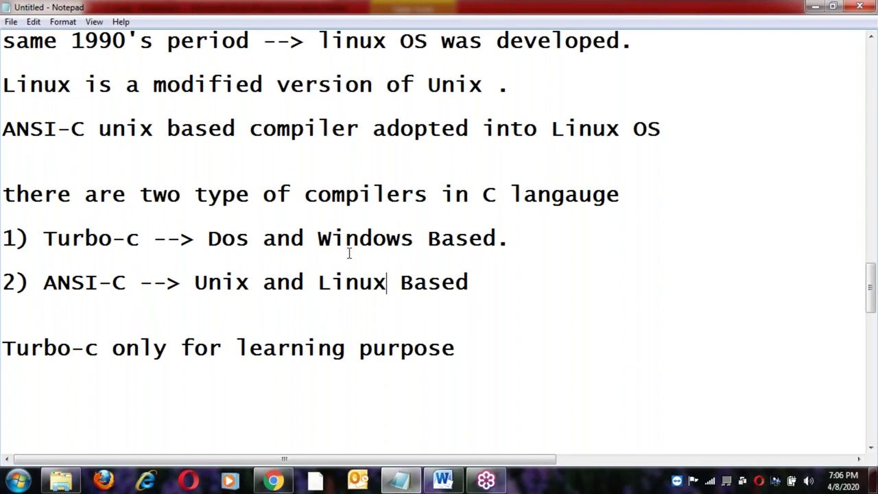
{"action": "double_click", "coordinate": [95, 240]}
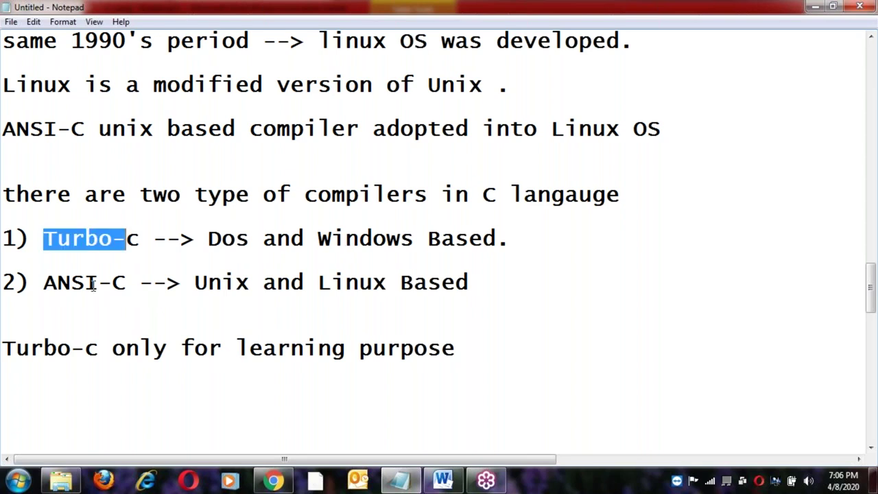
{"action": "double_click", "coordinate": [89, 283]}
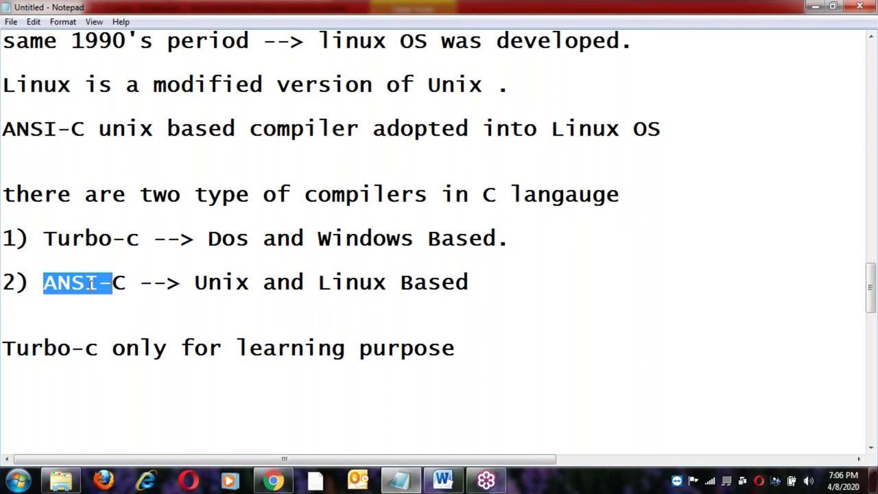
{"action": "left_click", "coordinate": [102, 350]}
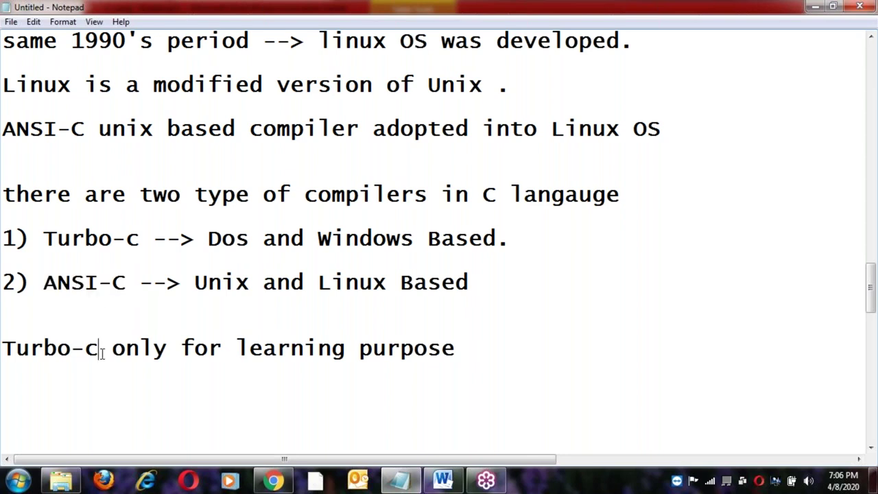
{"action": "left_click", "coordinate": [473, 350]}
Type 'ANSI-C real time projects' on a new line below the learning note, leaving a line beneath.
{"action": "key", "text": "Return"}
{"action": "type", "text": "ANSI-C"}
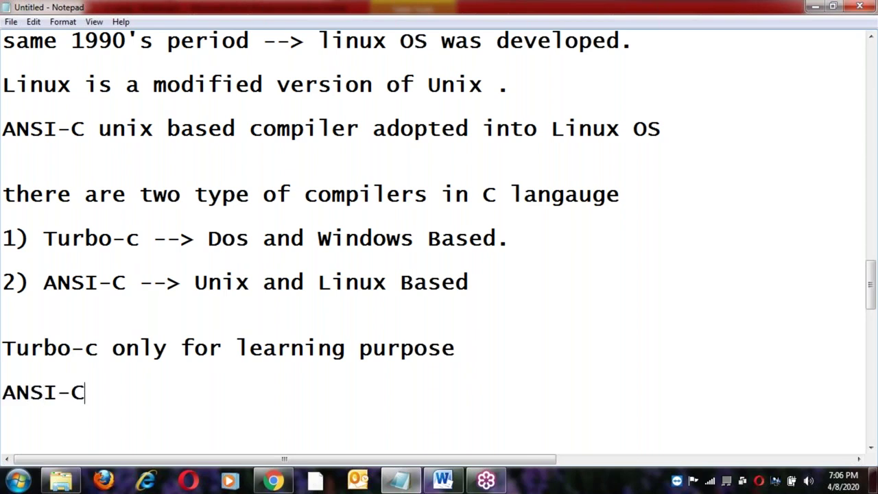
{"action": "type", "text": " real"}
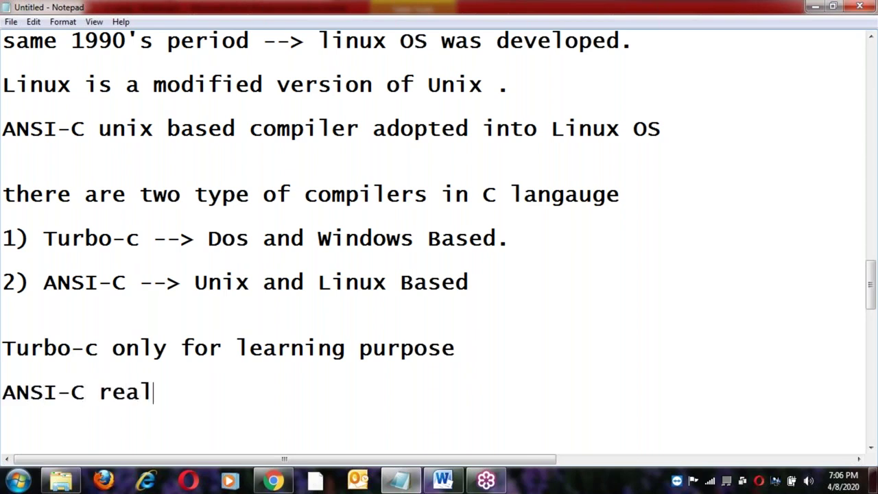
{"action": "type", "text": " time projects"}
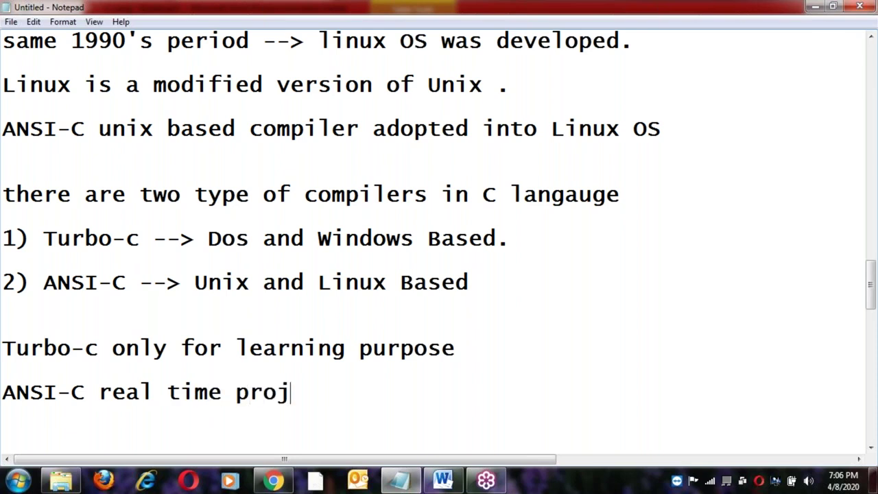
{"action": "key", "text": "Return"}
{"action": "key", "text": "Return"}
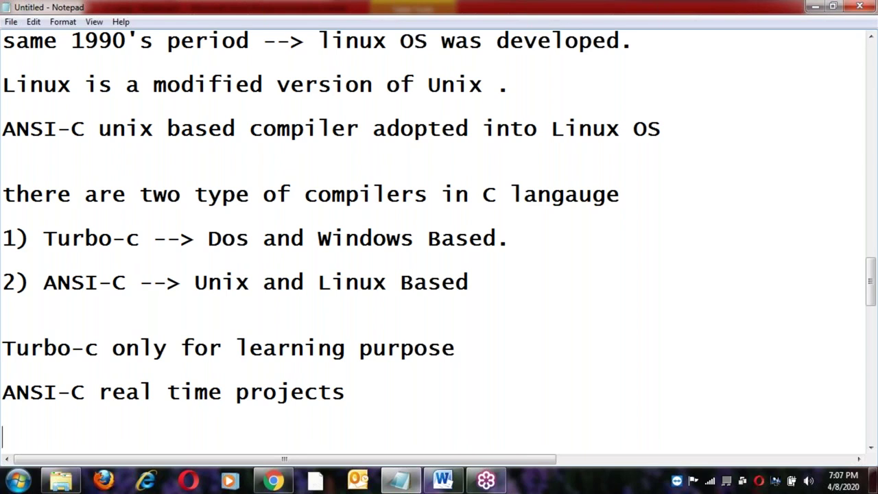
{"action": "left_click", "coordinate": [176, 349]}
Add '1) Embedded-c ( device drivers )' under the projects line and begin '2) Networking Applications ( Bridge'.
{"action": "left_click", "coordinate": [138, 350]}
{"action": "left_click", "coordinate": [72, 393]}
{"action": "left_click", "coordinate": [140, 393]}
{"action": "left_click", "coordinate": [181, 393]}
{"action": "left_click", "coordinate": [347, 393]}
{"action": "key", "text": "Return"}
{"action": "type", "text": "1) "}
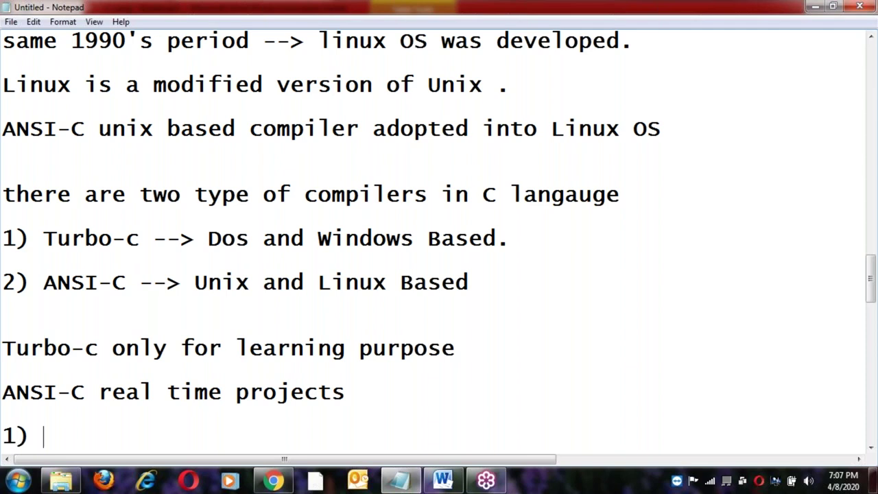
{"action": "type", "text": "Emb"}
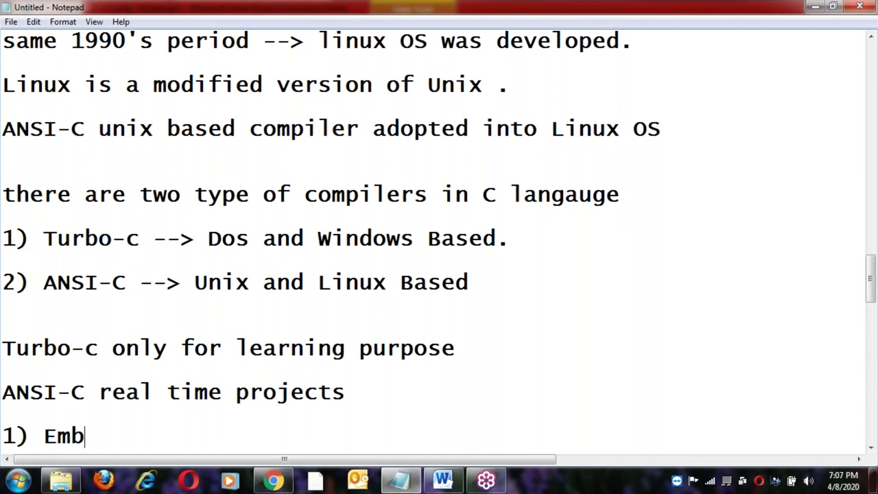
{"action": "type", "text": "edded"}
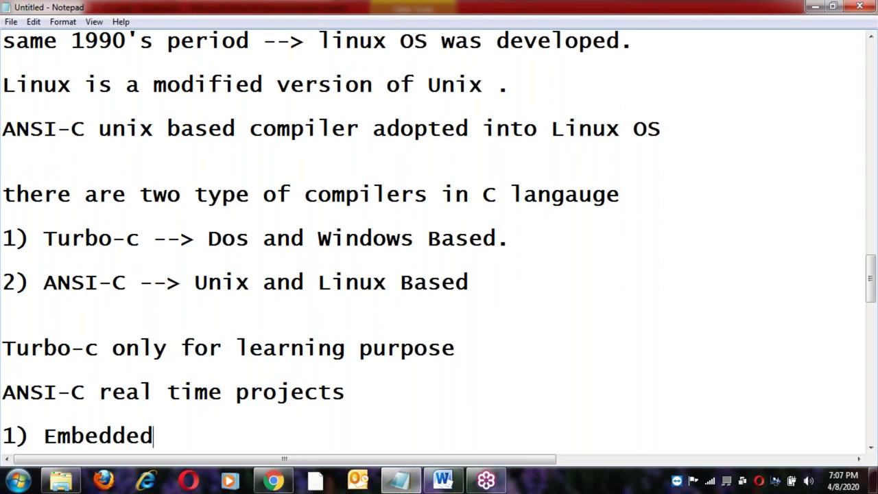
{"action": "type", "text": "-c ( devei"}
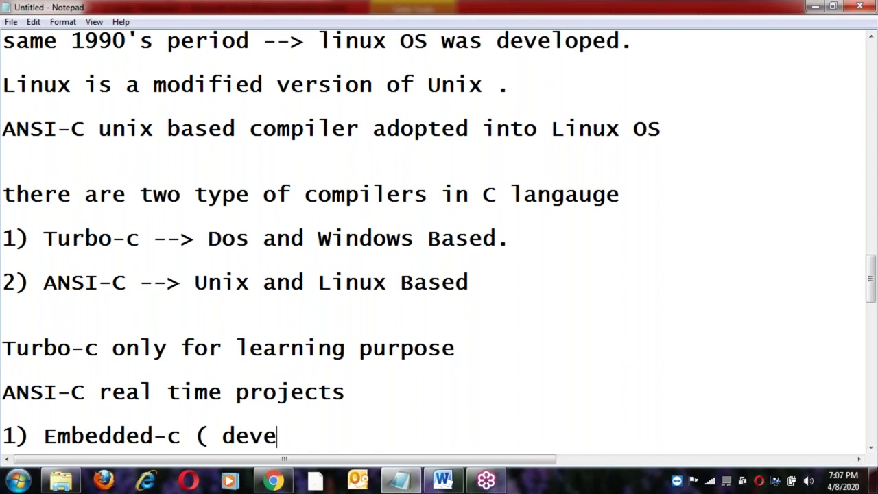
{"action": "key", "text": "BackSpace"}
{"action": "key", "text": "BackSpace"}
{"action": "type", "text": "ice dr"}
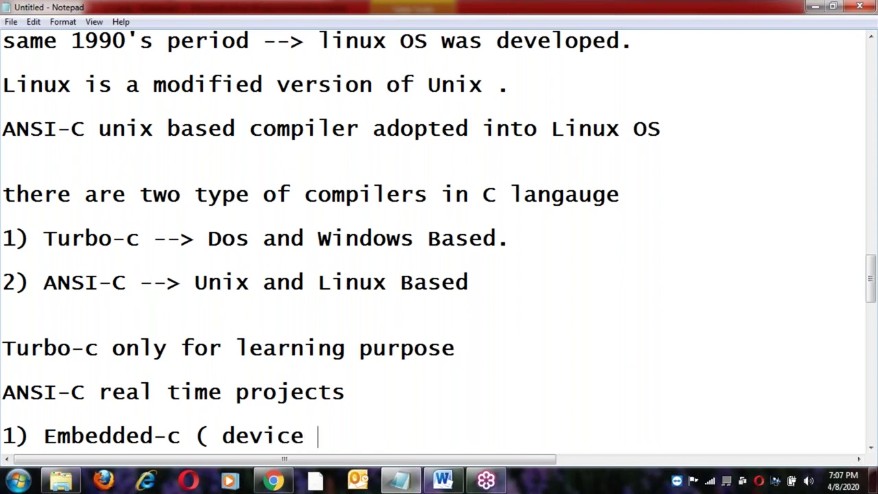
{"action": "type", "text": "ivers )"}
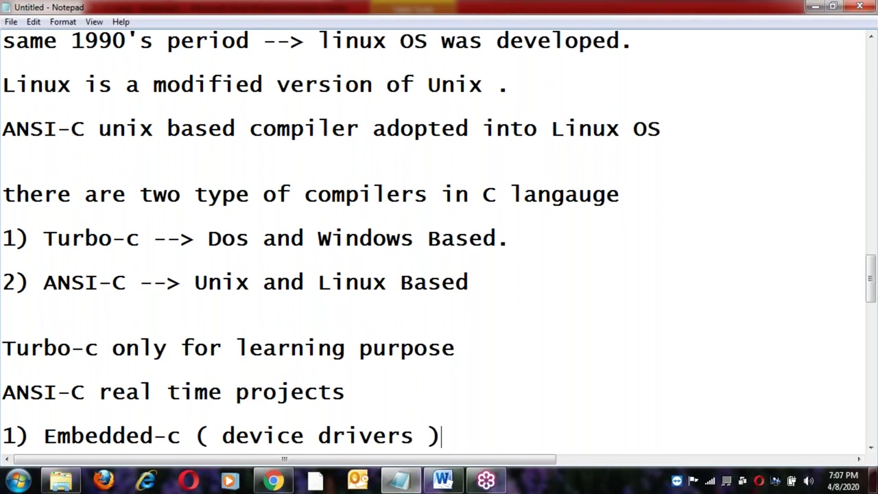
{"action": "key", "text": "Return"}
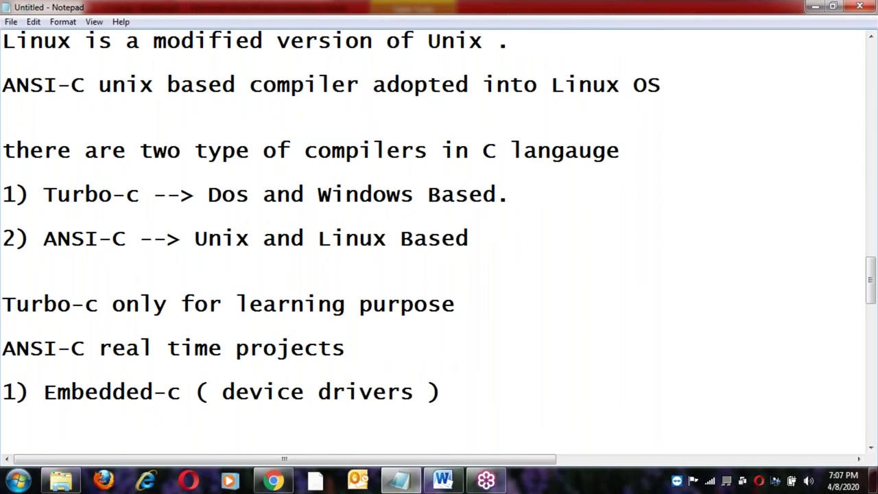
{"action": "type", "text": "2) Networking Applicat"}
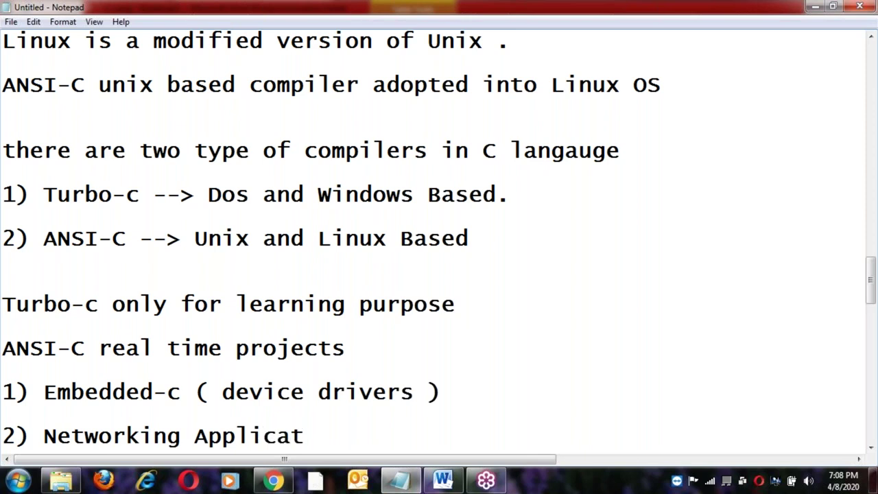
{"action": "type", "text": "ions ( "}
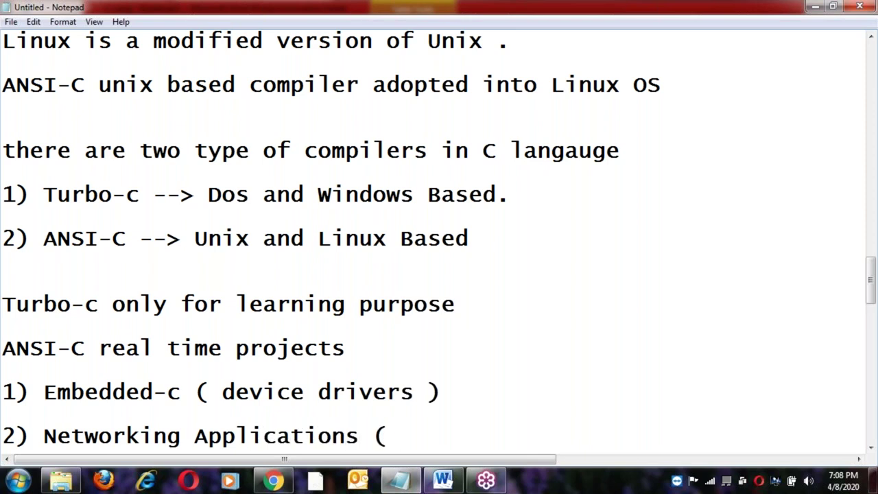
{"action": "type", "text": "Bri"}
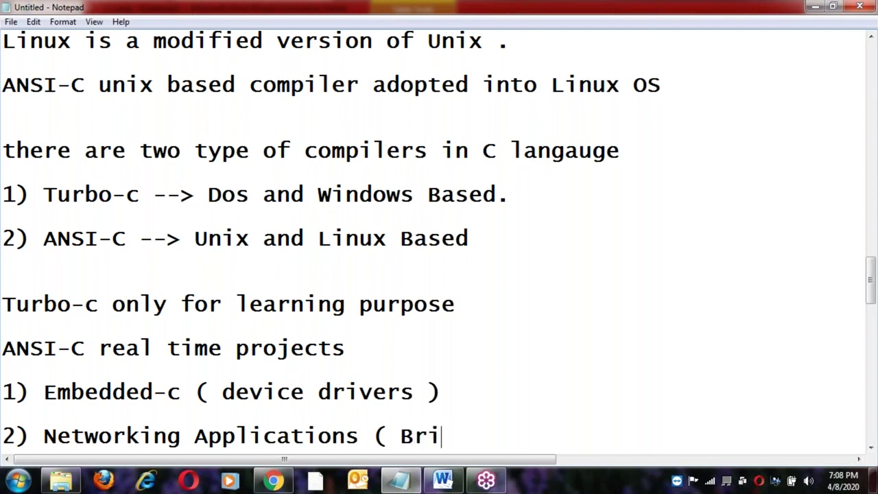
{"action": "type", "text": "dge"}
Finish item 2 with 'Gatewayes, Routers )', then point out the networking examples and 'real time projects'.
{"action": "type", "text": "Gate"}
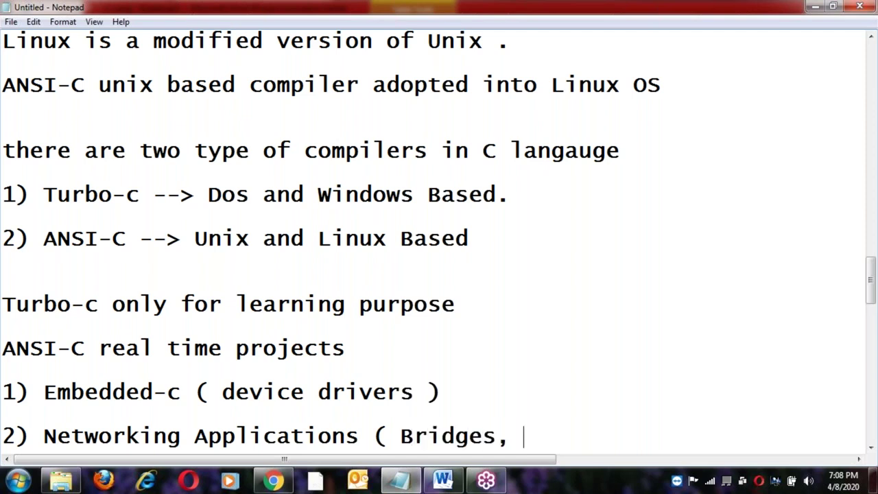
{"action": "type", "text": "wayes, "}
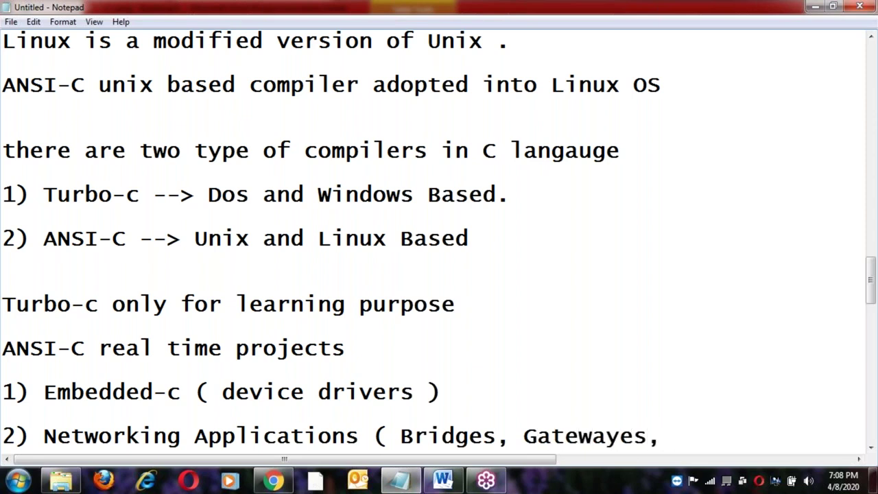
{"action": "type", "text": "Routers )"}
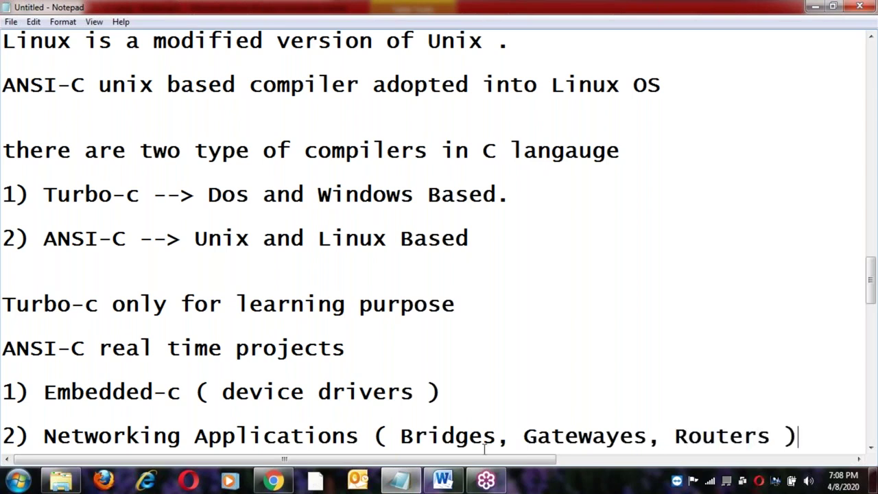
{"action": "left_click", "coordinate": [579, 436]}
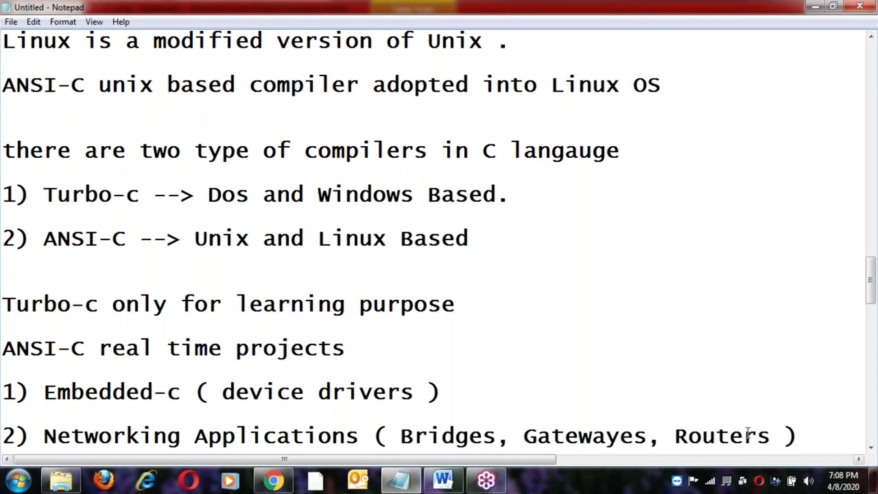
{"action": "left_click", "coordinate": [400, 436]}
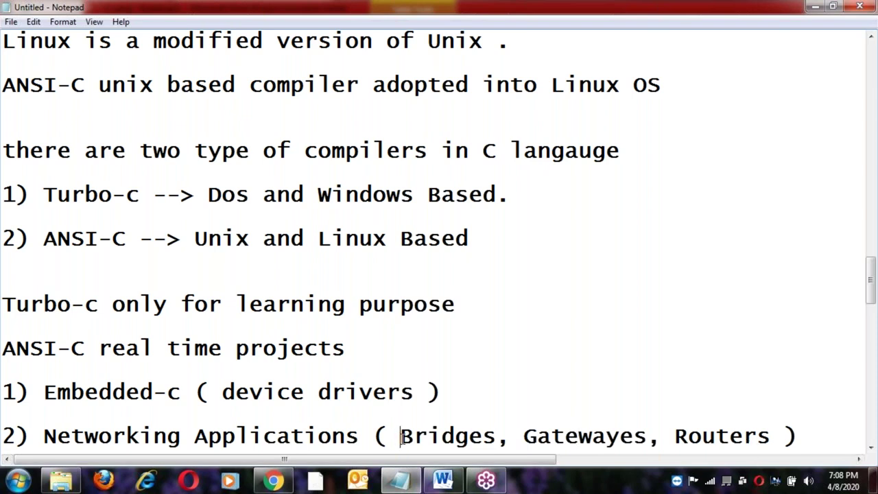
{"action": "left_click", "coordinate": [771, 434], "text": "shift"}
{"action": "left_click", "coordinate": [771, 435]}
{"action": "left_click", "coordinate": [154, 358]}
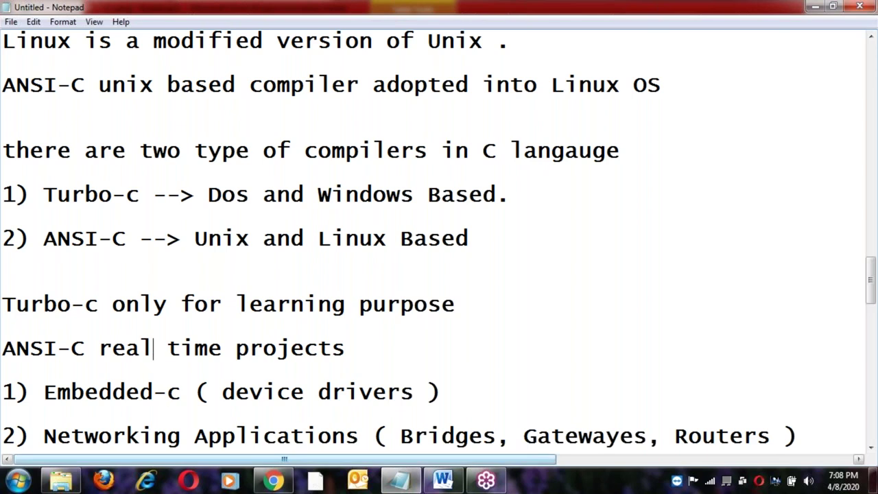
{"action": "scroll", "coordinate": [396, 412], "scroll_direction": "down", "scroll_amount": 1}
{"action": "left_click", "coordinate": [401, 370]}
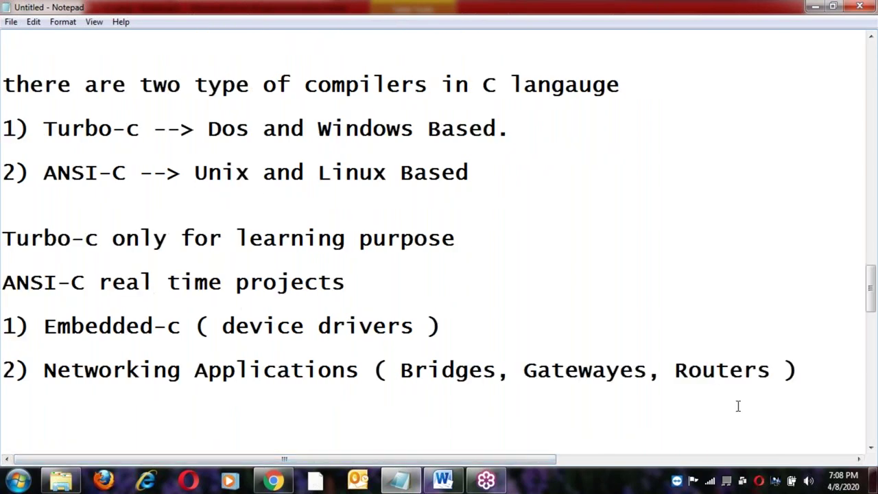
{"action": "left_click", "coordinate": [772, 371], "text": "shift"}
{"action": "left_click", "coordinate": [772, 371]}
{"action": "double_click", "coordinate": [744, 370]}
{"action": "double_click", "coordinate": [584, 370]}
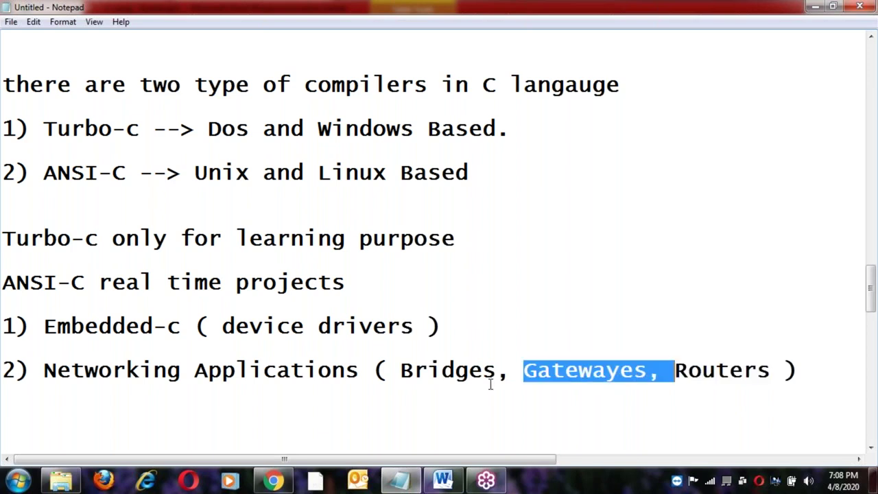
{"action": "double_click", "coordinate": [452, 371]}
{"action": "left_click", "coordinate": [401, 370]}
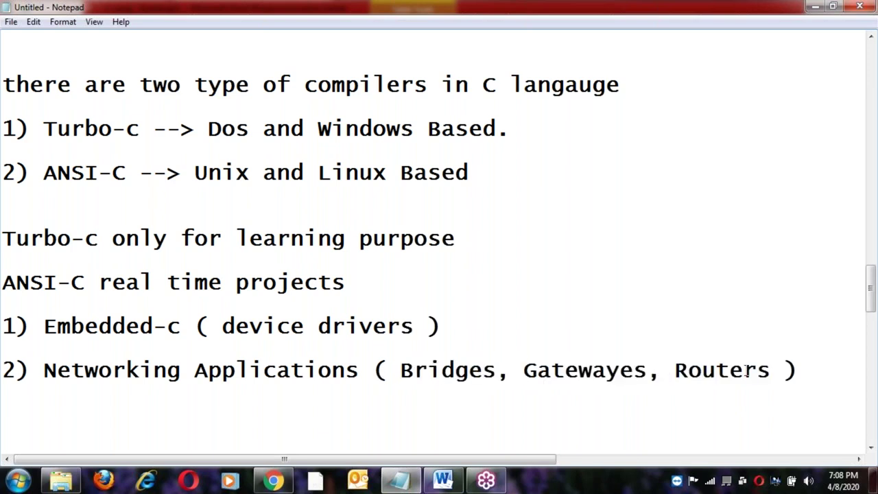
{"action": "left_click", "coordinate": [772, 370], "text": "shift"}
{"action": "left_click", "coordinate": [772, 371]}
{"action": "left_click", "coordinate": [472, 371]}
{"action": "left_click", "coordinate": [563, 370]}
{"action": "left_click", "coordinate": [715, 371]}
{"action": "left_click", "coordinate": [400, 371]}
{"action": "left_click", "coordinate": [773, 371], "text": "shift"}
{"action": "left_click", "coordinate": [774, 371]}
{"action": "left_click", "coordinate": [810, 373]}
{"action": "key", "text": "Return"}
Type '3) Application Development ( CRUD operations )', correcting the misspelled 'Developemnt'.
{"action": "type", "text": "3) Ap"}
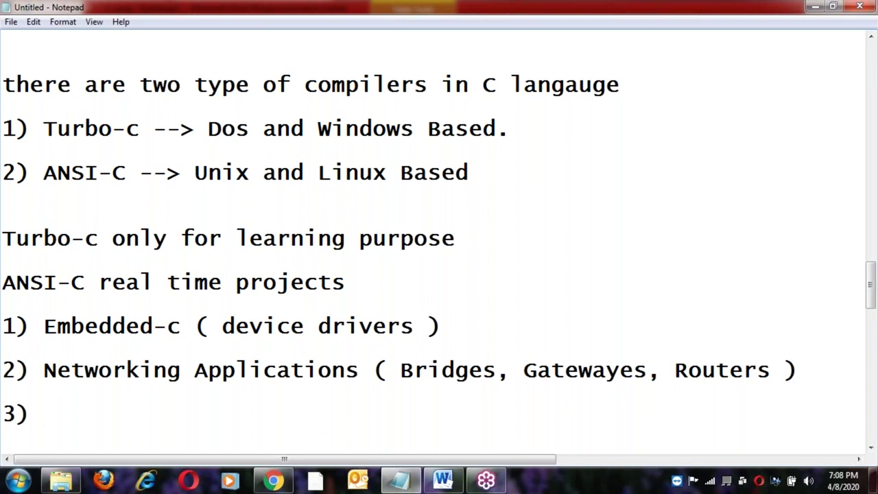
{"action": "type", "text": "plica"}
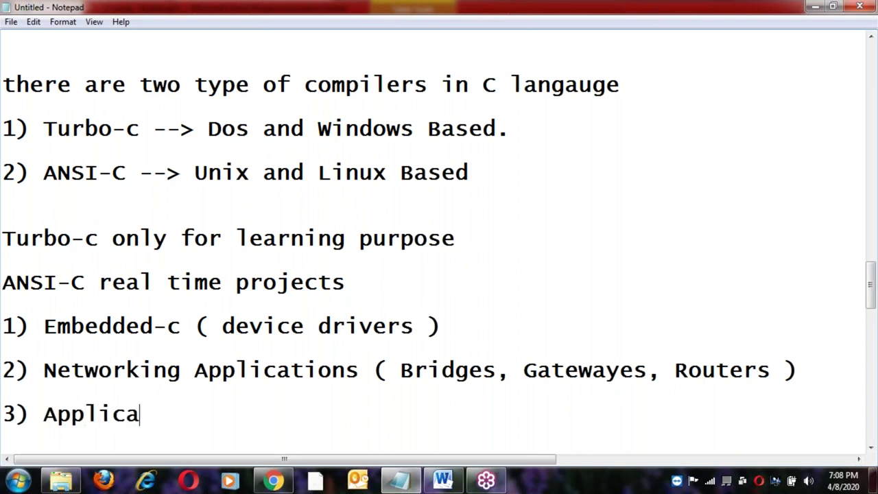
{"action": "type", "text": "tion "}
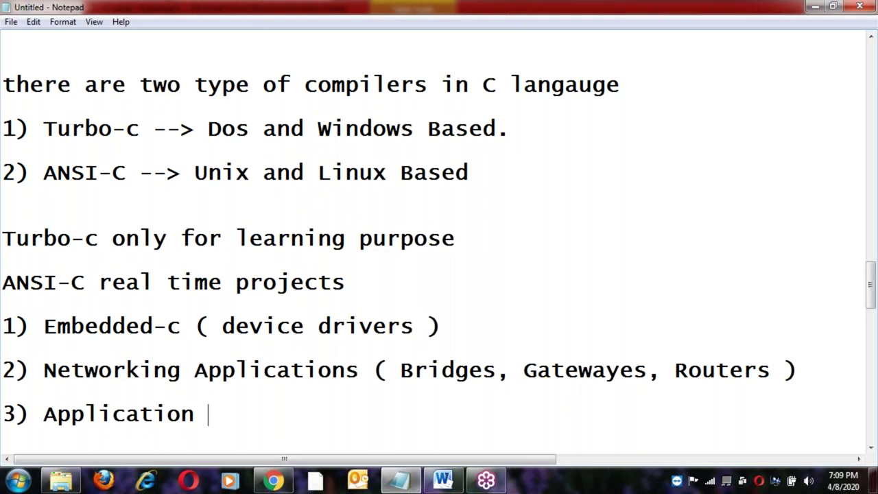
{"action": "type", "text": "Deve"}
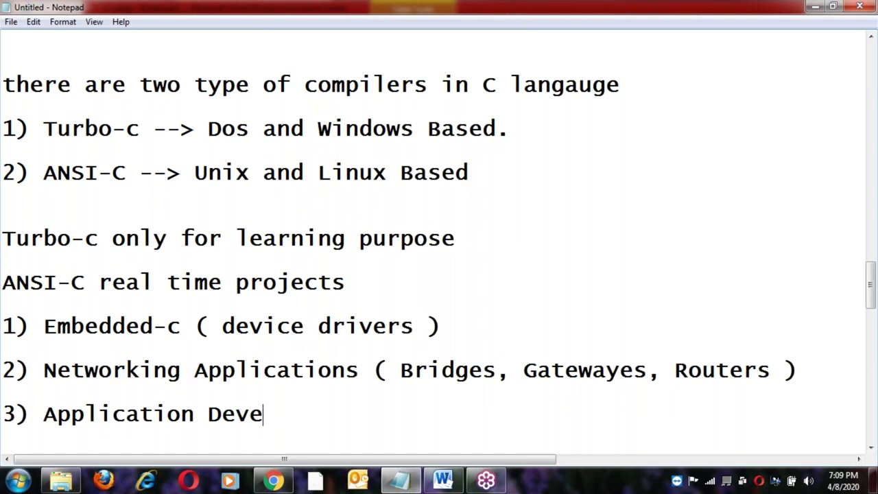
{"action": "type", "text": "lopemnt"}
{"action": "key", "text": "BackSpace"}
{"action": "key", "text": "BackSpace"}
{"action": "key", "text": "BackSpace"}
{"action": "key", "text": "BackSpace"}
{"action": "key", "text": "BackSpace"}
{"action": "type", "text": "m"}
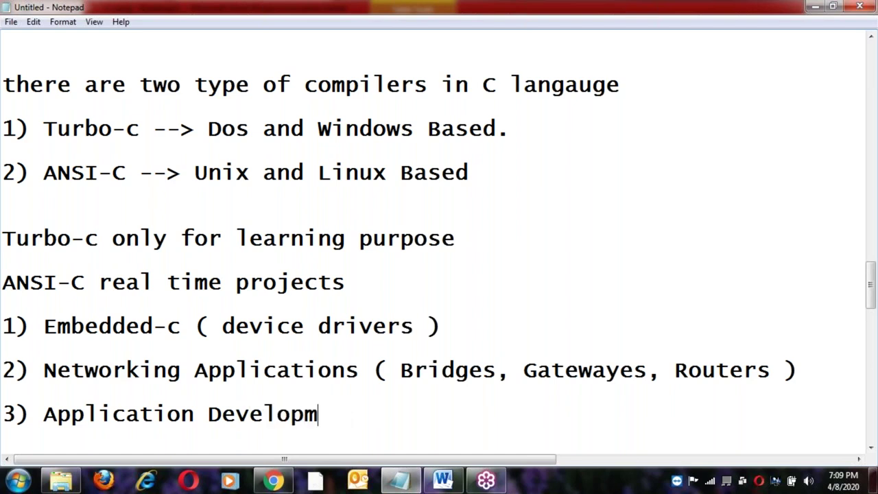
{"action": "type", "text": "ent ( CRUD operations )"}
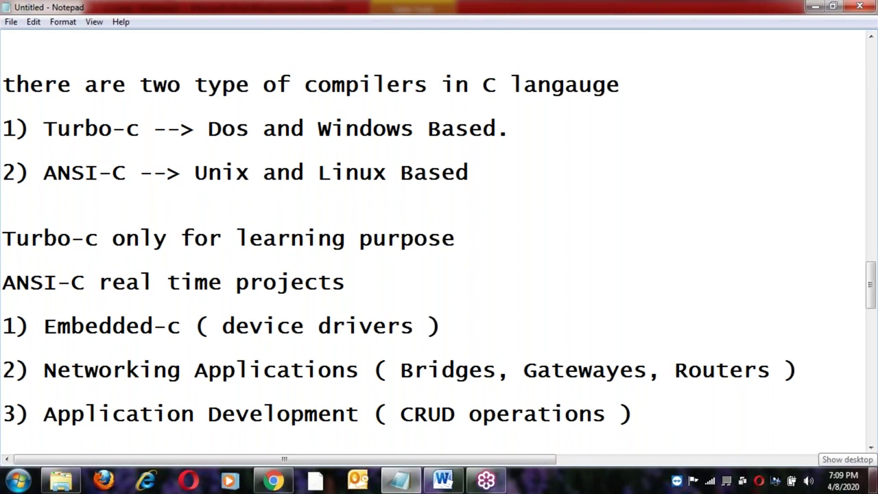
{"action": "key", "text": "Return"}
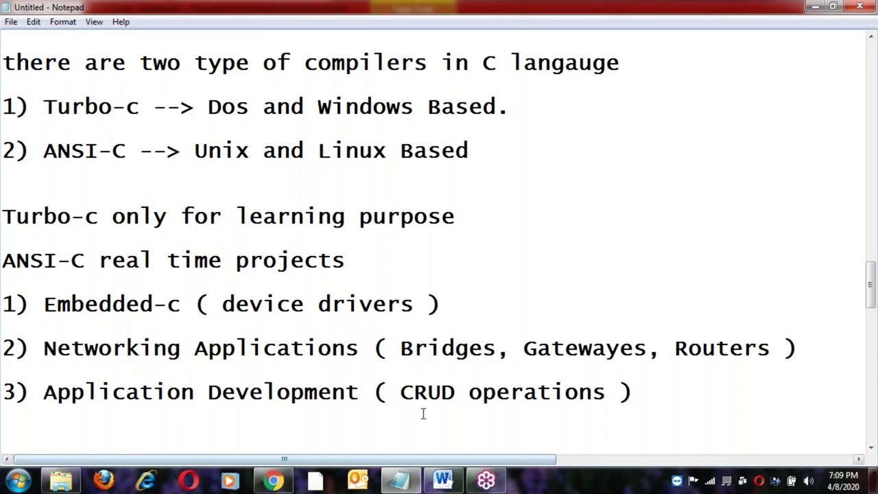
{"action": "key", "text": "Tab"}
{"action": "type", "text": "CRUD"}
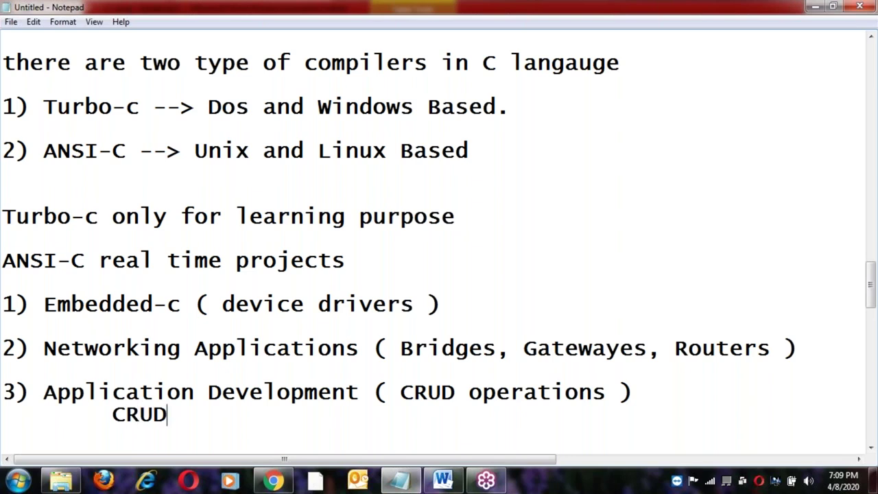
{"action": "key", "text": "Return"}
{"action": "key", "text": "Tab"}
{"action": "type", "text": "C --> create"}
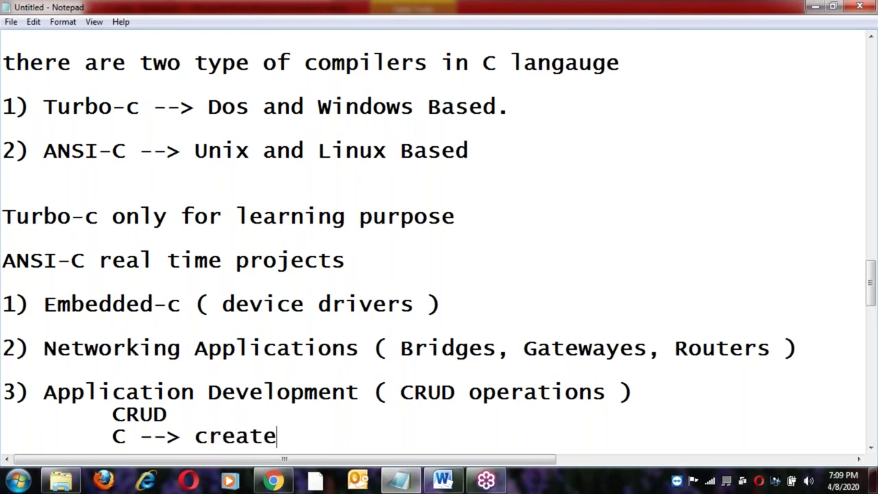
{"action": "key", "text": "Return"}
{"action": "key", "text": "Tab"}
{"action": "type", "text": "R "}
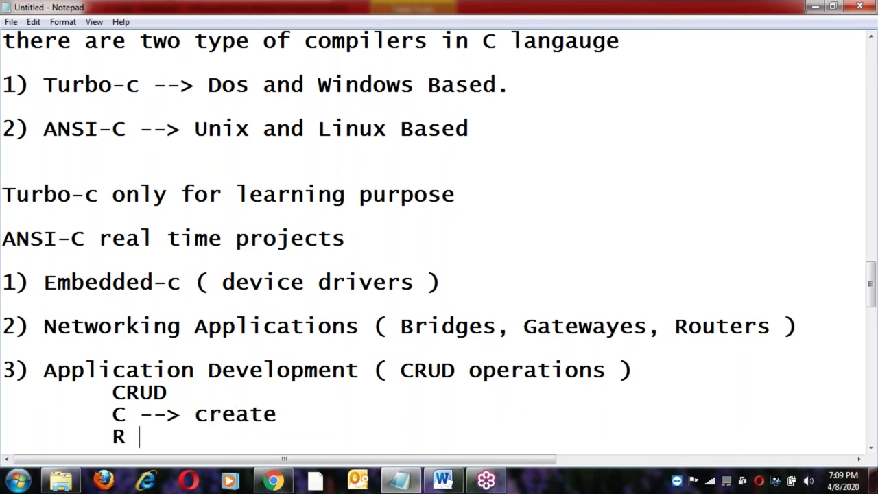
{"action": "type", "text": "--> read"}
{"action": "key", "text": "Return"}
{"action": "key", "text": "Tab"}
{"action": "type", "text": "U ---"}
{"action": "key", "text": "BackSpace"}
{"action": "type", "text": ">"}
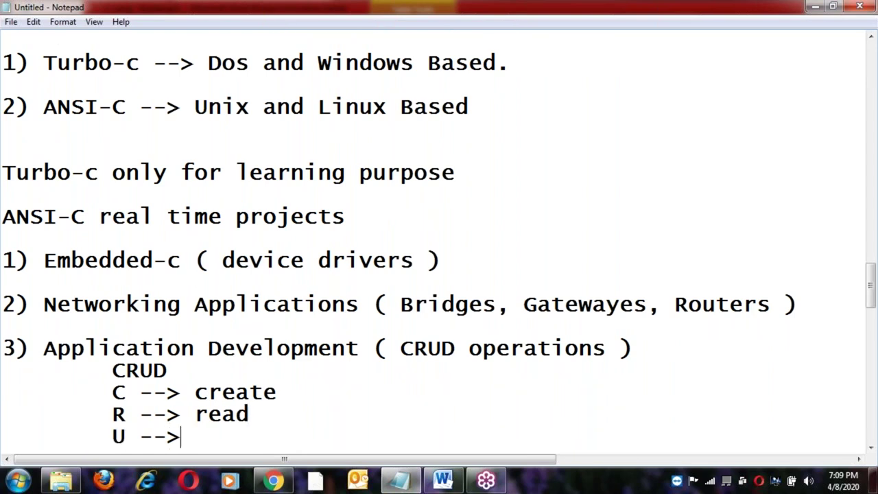
{"action": "type", "text": " ups"}
{"action": "key", "text": "BackSpace"}
{"action": "type", "text": "date"}
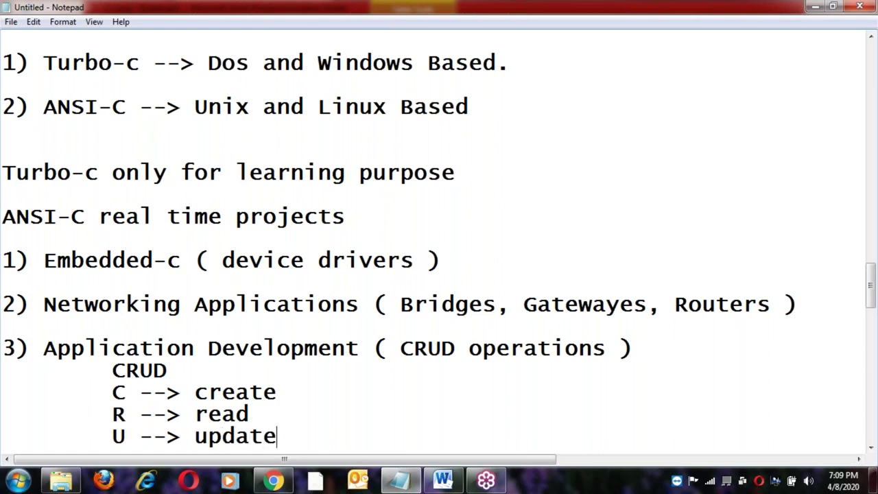
{"action": "key", "text": "Return"}
{"action": "key", "text": "Tab"}
{"action": "type", "text": "D --"}
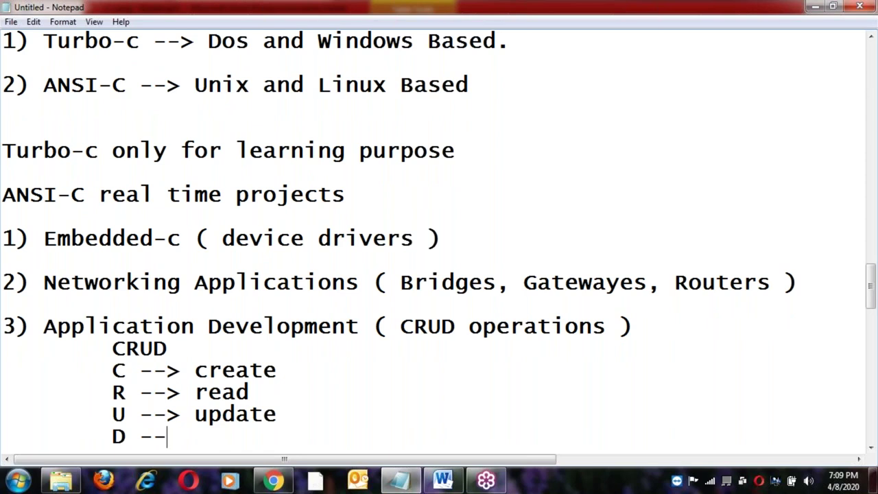
{"action": "type", "text": "> delete"}
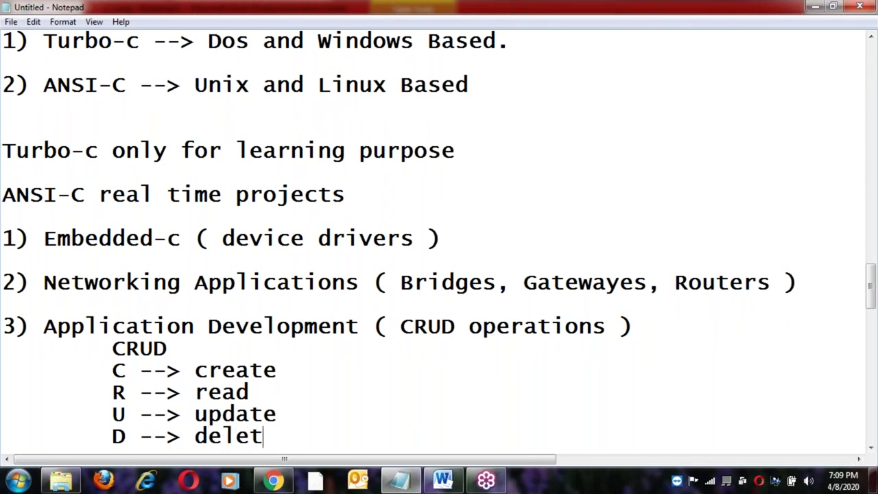
{"action": "left_click", "coordinate": [277, 414]}
{"action": "key", "text": "Up"}
{"action": "key", "text": "Up"}
{"action": "key", "text": "Up"}
{"action": "key", "text": "Return"}
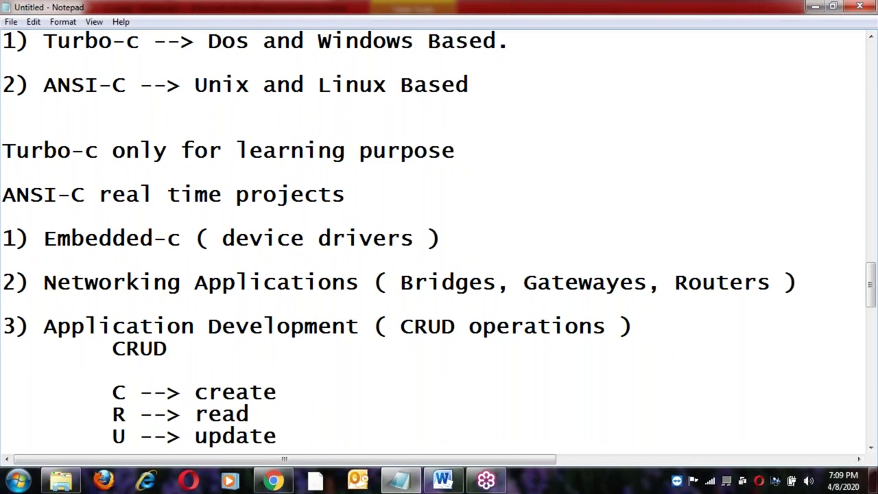
{"action": "key", "text": "Return"}
{"action": "key", "text": "Down"}
{"action": "key", "text": "Down"}
{"action": "key", "text": "Down"}
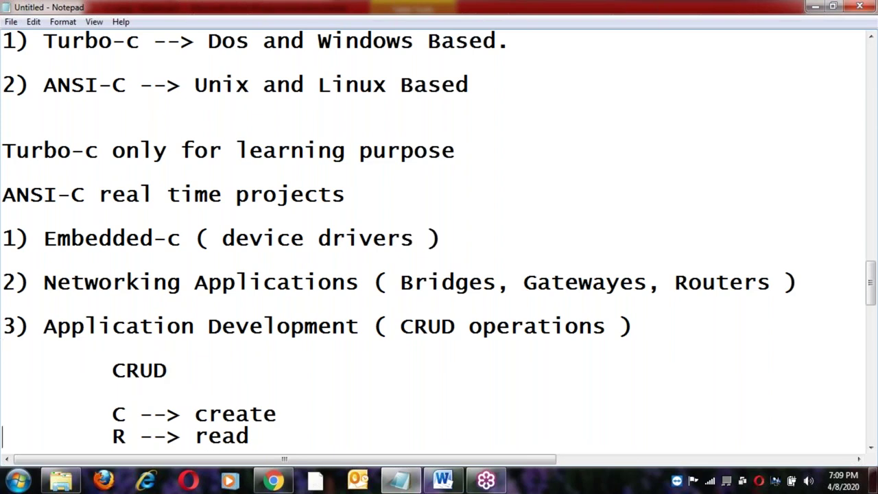
{"action": "key", "text": "Down"}
{"action": "key", "text": "Down"}
{"action": "key", "text": "Up"}
{"action": "key", "text": "Up"}
{"action": "key", "text": "Up"}
{"action": "key", "text": "Right"}
{"action": "key", "text": "Right"}
{"action": "key", "text": "Right"}
{"action": "key", "text": "Down"}
{"action": "key", "text": "Down"}
{"action": "key", "text": "Down"}
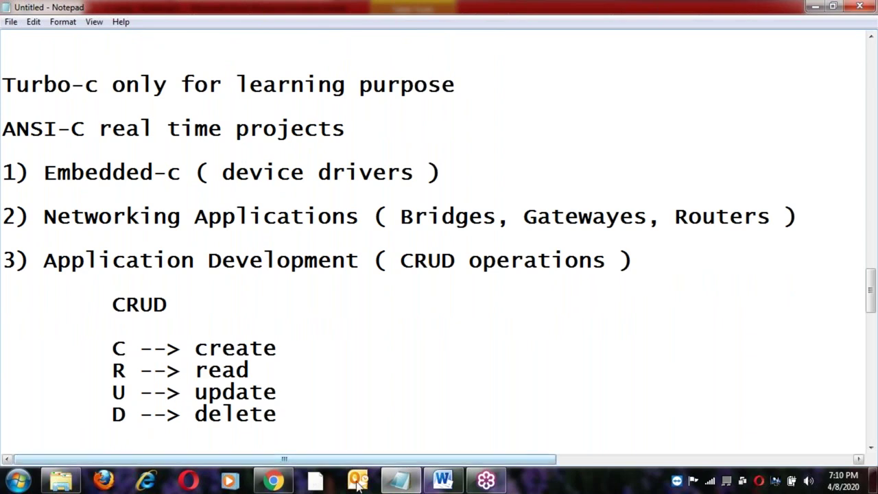
{"action": "left_click", "coordinate": [112, 349]}
{"action": "left_click", "coordinate": [278, 350], "text": "shift"}
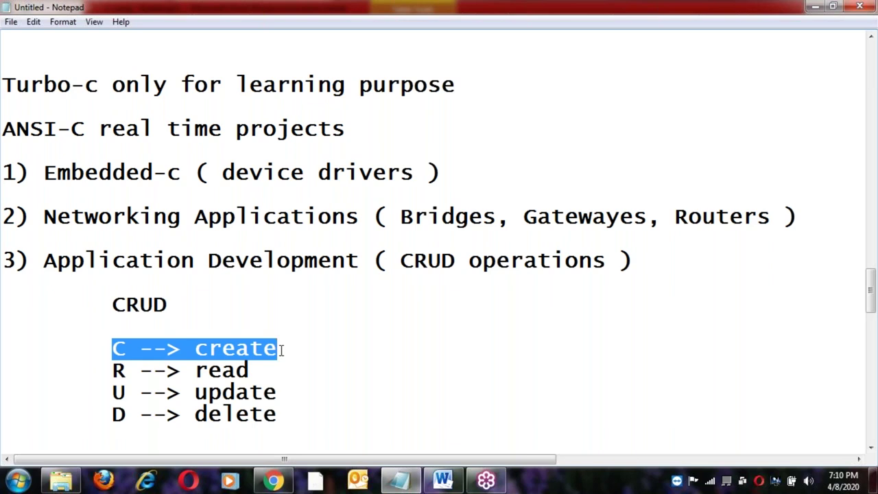
Highlight the C --> create, R --> read and U --> update lines in turn while explaining them.
{"action": "left_click", "coordinate": [281, 351]}
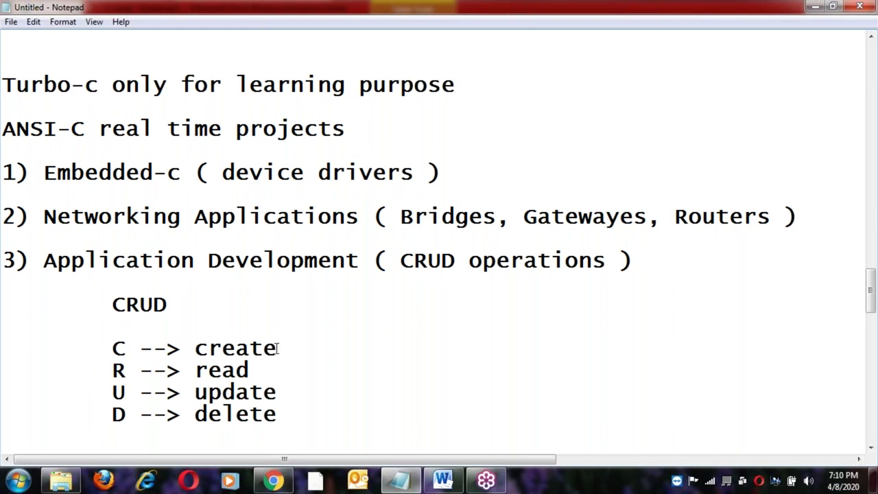
{"action": "left_click", "coordinate": [109, 350]}
{"action": "left_click", "coordinate": [282, 348], "text": "shift"}
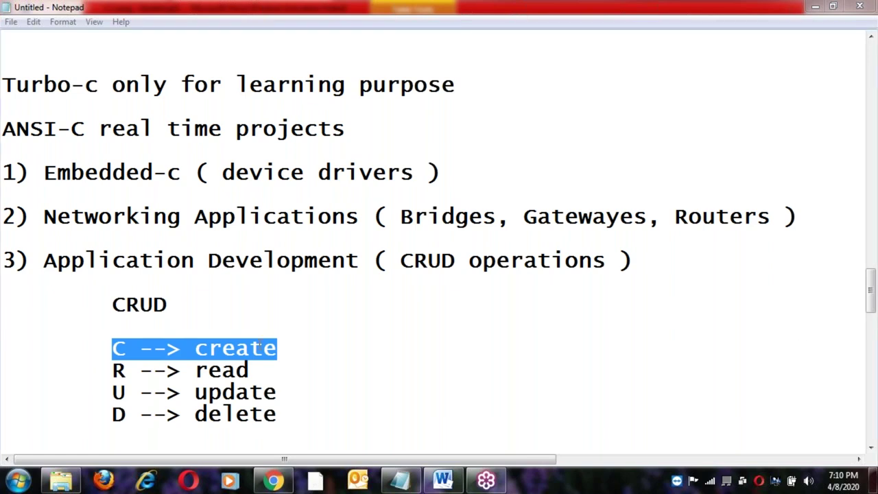
{"action": "left_click", "coordinate": [259, 345]}
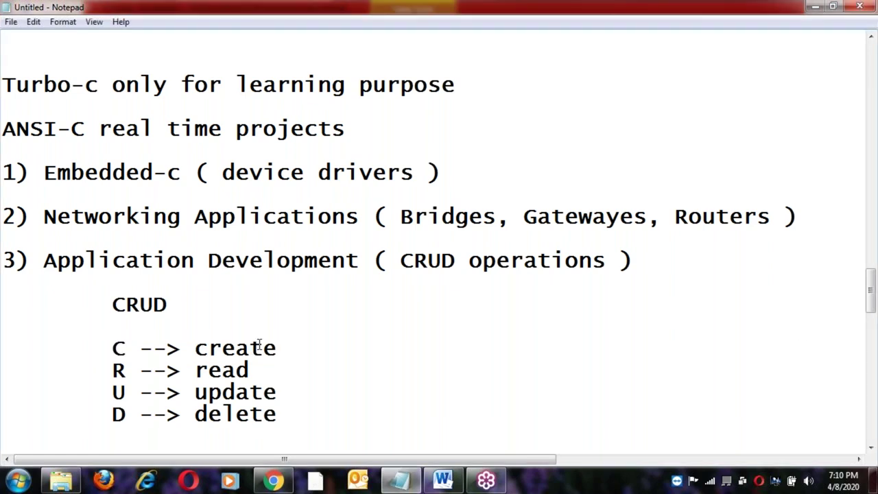
{"action": "left_click", "coordinate": [113, 371]}
{"action": "left_click", "coordinate": [258, 369], "text": "shift"}
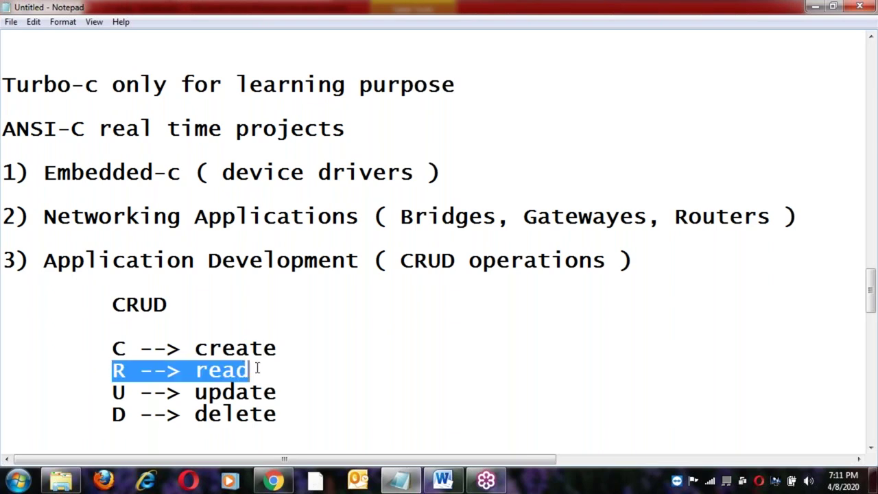
{"action": "left_click", "coordinate": [257, 368]}
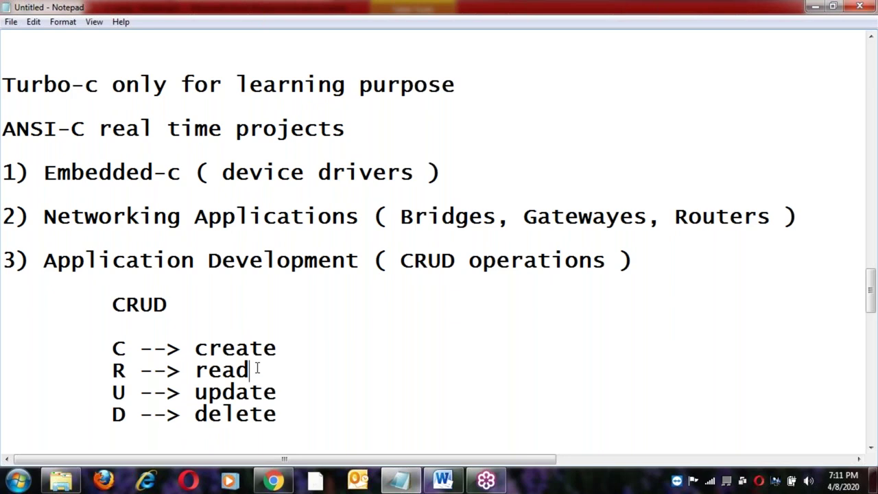
{"action": "left_click", "coordinate": [111, 368]}
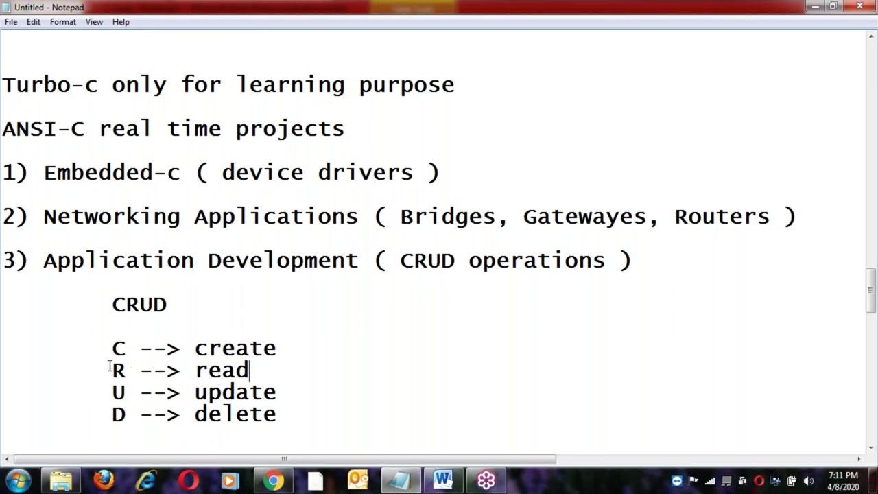
{"action": "left_click", "coordinate": [270, 372], "text": "shift"}
{"action": "left_click", "coordinate": [268, 372]}
{"action": "left_click", "coordinate": [113, 391]}
{"action": "left_click", "coordinate": [284, 395], "text": "shift"}
{"action": "left_click", "coordinate": [286, 393]}
Highlight the update and delete lines again, switching between them while explaining.
{"action": "key", "text": "Home"}
{"action": "left_click", "coordinate": [287, 394], "text": "shift"}
{"action": "left_click", "coordinate": [287, 394]}
{"action": "left_click", "coordinate": [101, 414]}
{"action": "left_click", "coordinate": [288, 412], "text": "shift"}
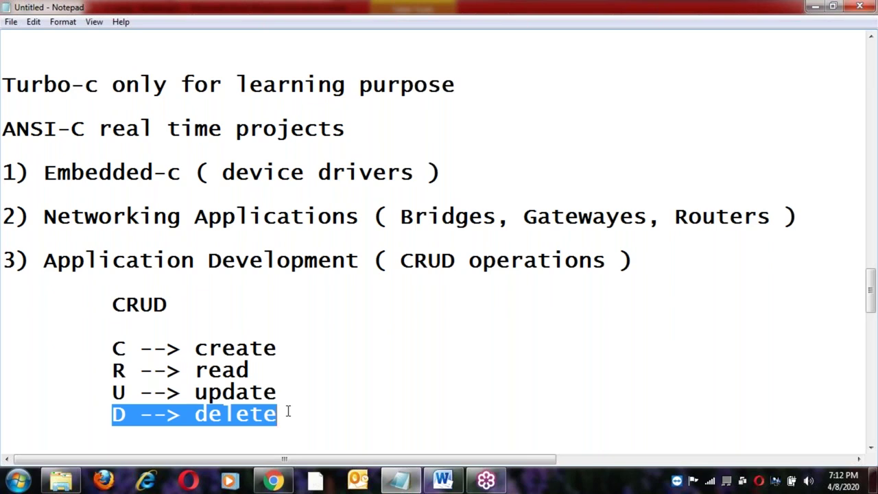
{"action": "left_click", "coordinate": [106, 391]}
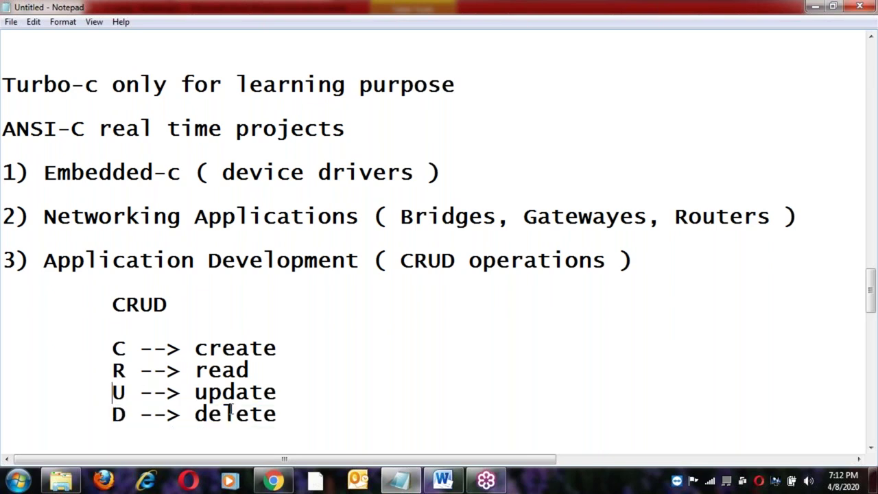
{"action": "left_click", "coordinate": [285, 392], "text": "shift"}
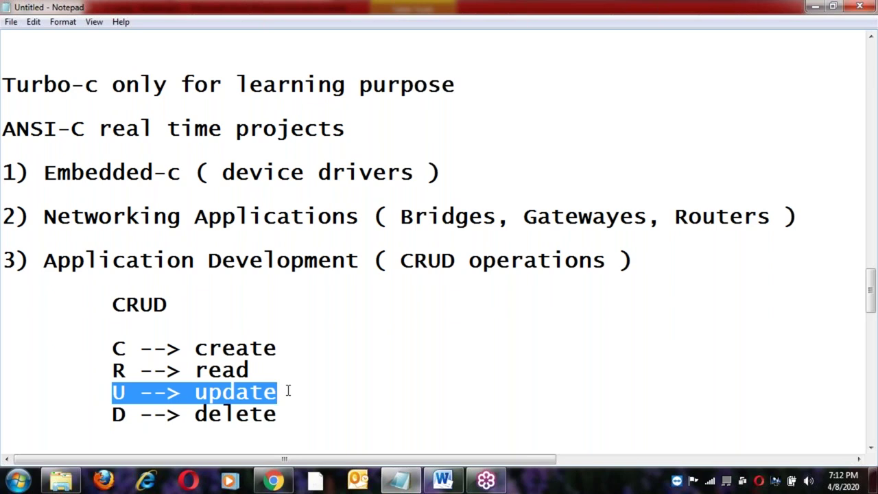
{"action": "left_click", "coordinate": [288, 390]}
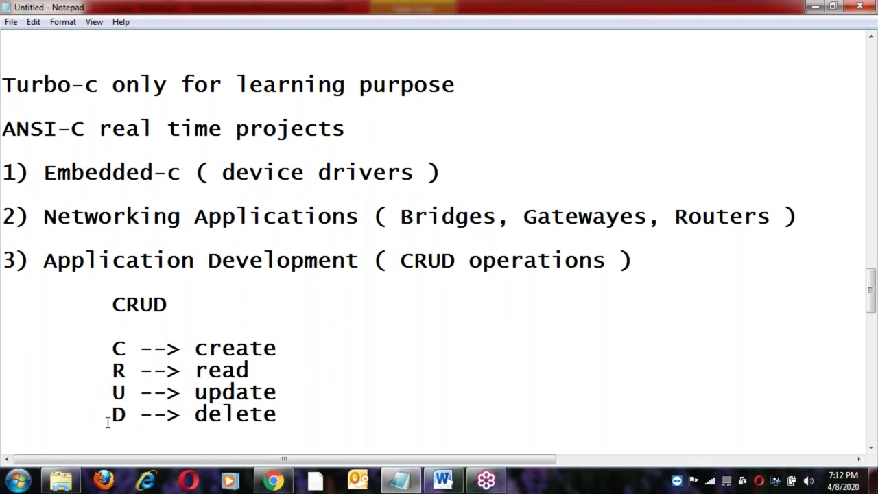
{"action": "key", "text": "Down"}
{"action": "key", "text": "Home"}
{"action": "left_click", "coordinate": [287, 414], "text": "shift"}
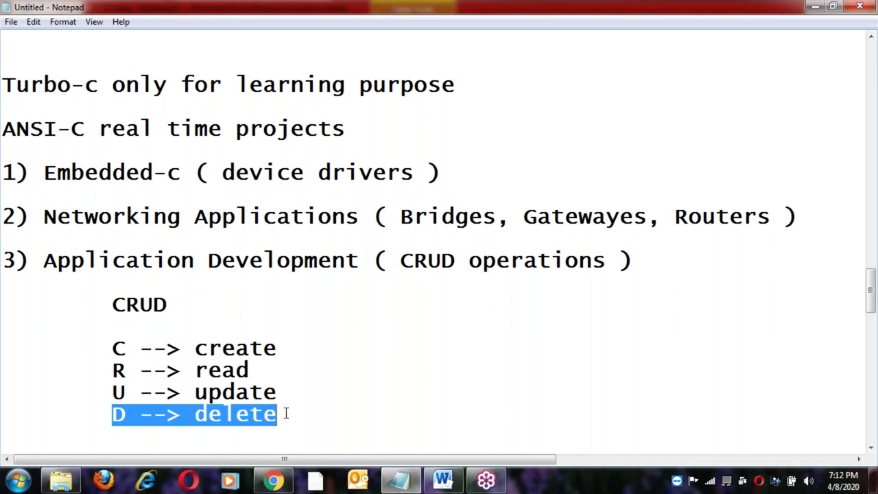
{"action": "left_click", "coordinate": [286, 414]}
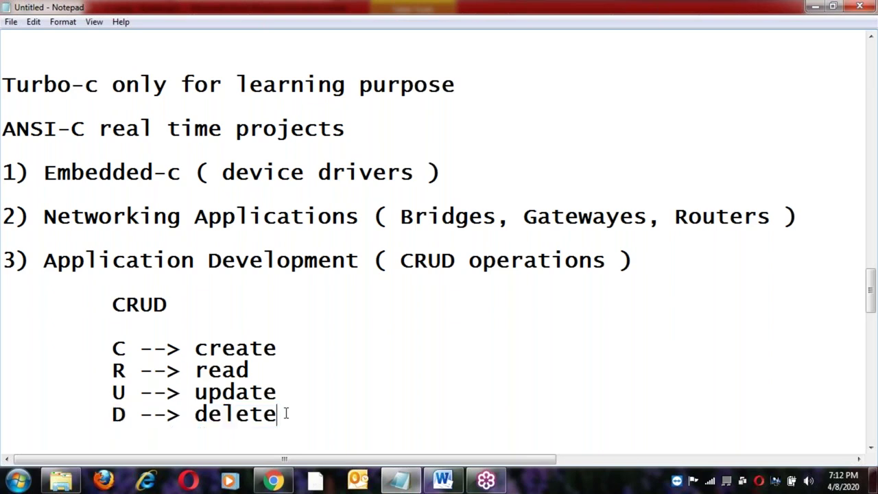
Highlight the create, read, update and delete lines one after another as a recap.
{"action": "left_click", "coordinate": [110, 346]}
{"action": "left_click", "coordinate": [295, 347], "text": "shift"}
{"action": "left_click", "coordinate": [112, 371]}
{"action": "left_click", "coordinate": [260, 368], "text": "shift"}
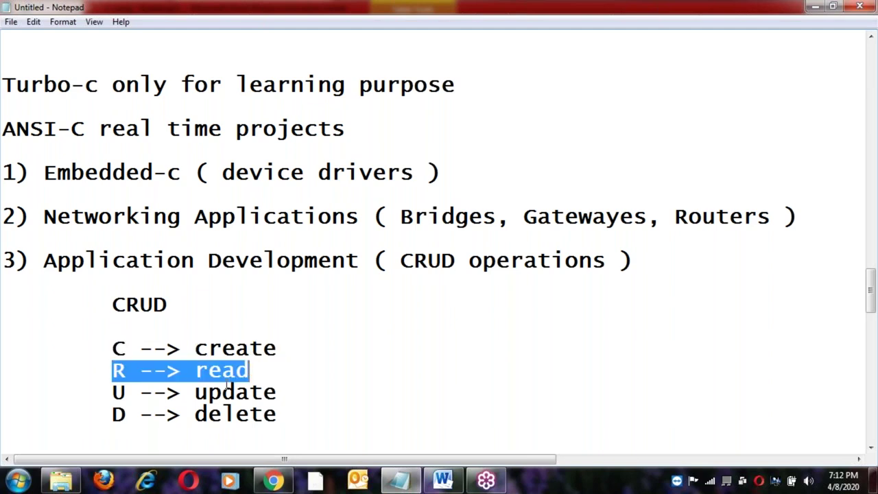
{"action": "left_click", "coordinate": [109, 395]}
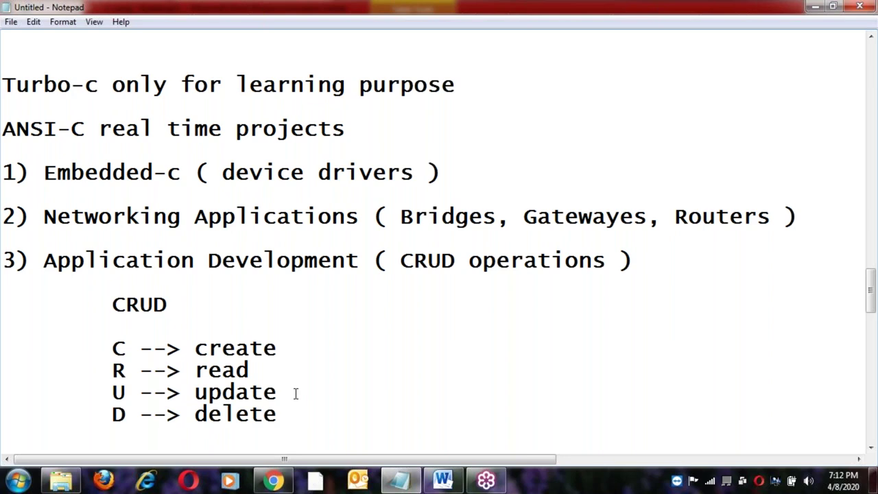
{"action": "left_click", "coordinate": [295, 393], "text": "shift"}
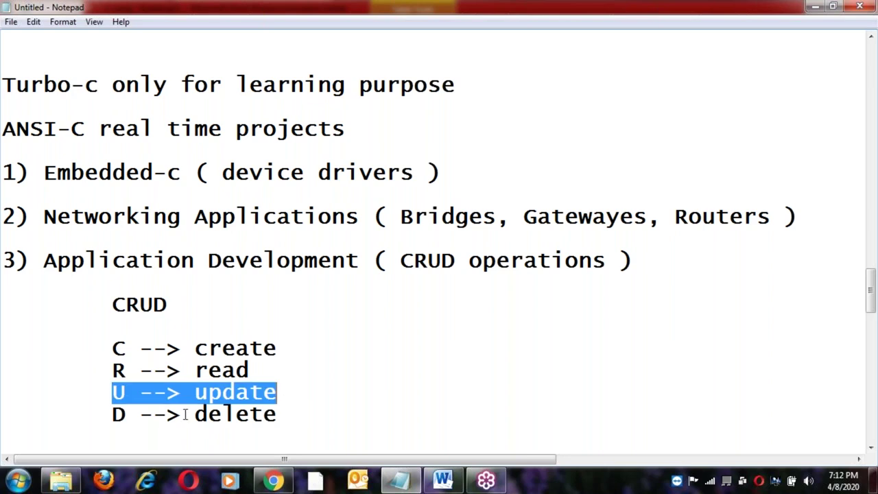
{"action": "left_click", "coordinate": [113, 415]}
{"action": "left_click", "coordinate": [280, 415], "text": "shift"}
Delete the standalone CRUD heading line and place the caret after 'delete'.
{"action": "left_click", "coordinate": [180, 304]}
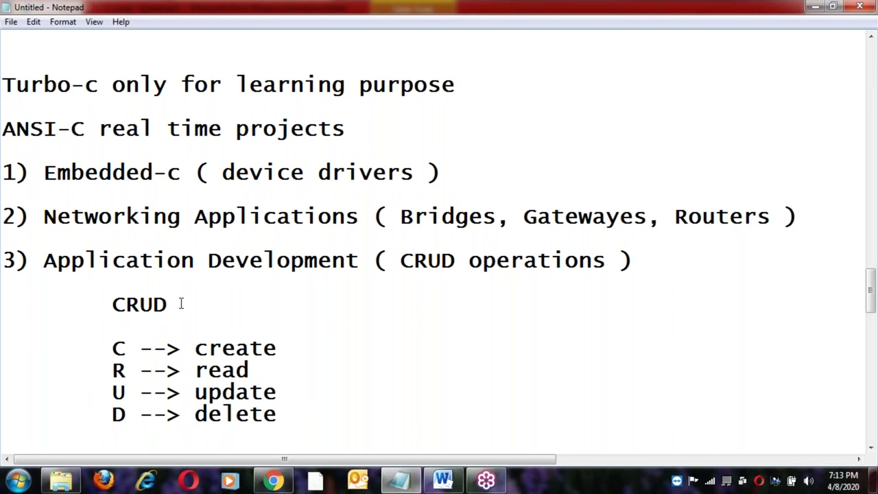
{"action": "key", "text": "BackSpace"}
{"action": "key", "text": "BackSpace"}
{"action": "key", "text": "BackSpace"}
{"action": "key", "text": "BackSpace"}
{"action": "key", "text": "BackSpace"}
{"action": "key", "text": "BackSpace"}
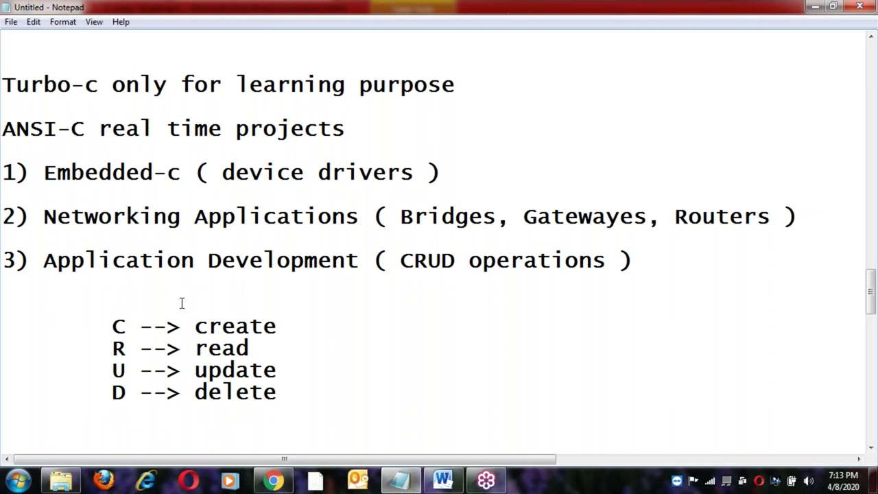
{"action": "left_click", "coordinate": [298, 393]}
Add the indented line 'project on CRUD Operations.' below the delete line, fixing typos, then a new line.
{"action": "key", "text": "Return"}
{"action": "key", "text": "Return"}
{"action": "key", "text": "Tab"}
{"action": "type", "text": "proje"}
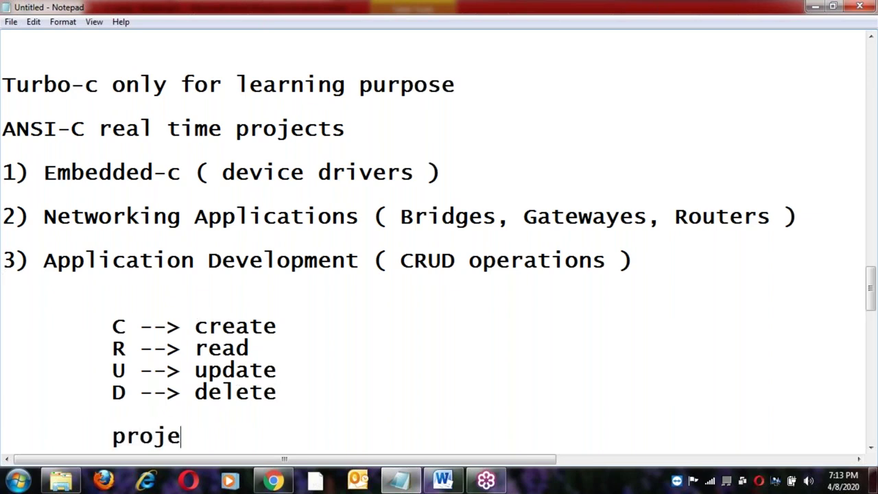
{"action": "type", "text": "ct on C"}
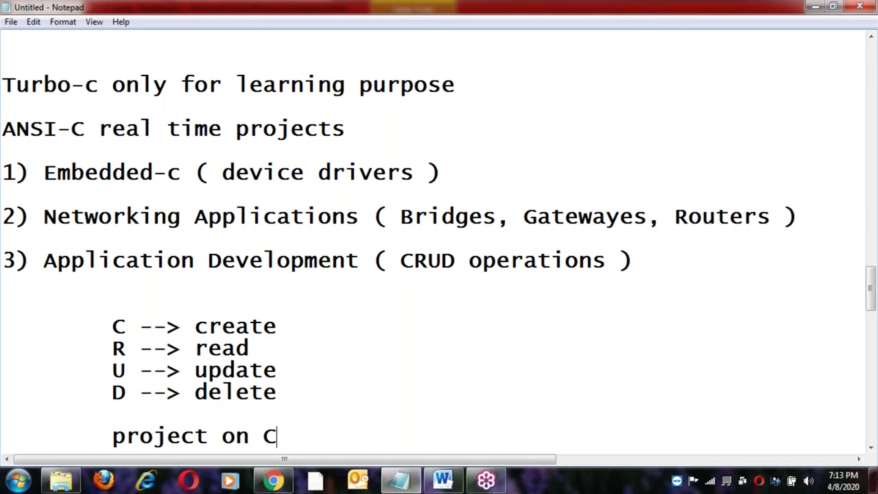
{"action": "type", "text": "RUD"}
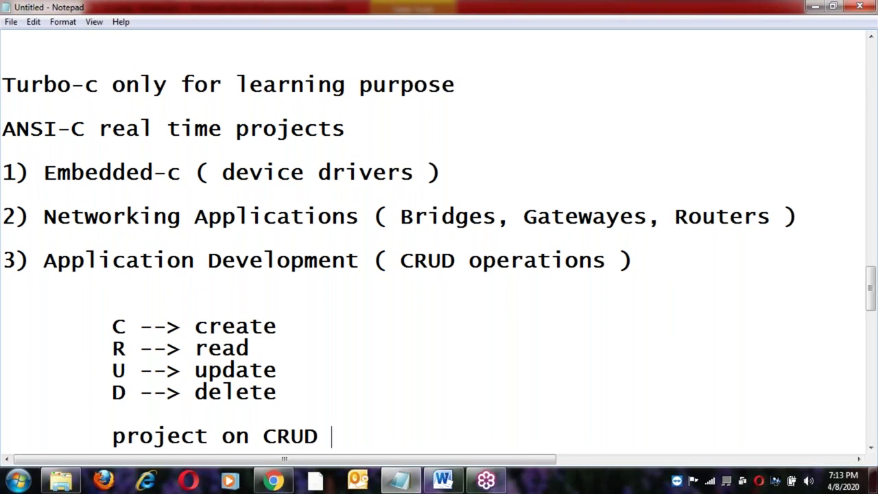
{"action": "type", "text": "Opear"}
{"action": "key", "text": "BackSpace"}
{"action": "key", "text": "BackSpace"}
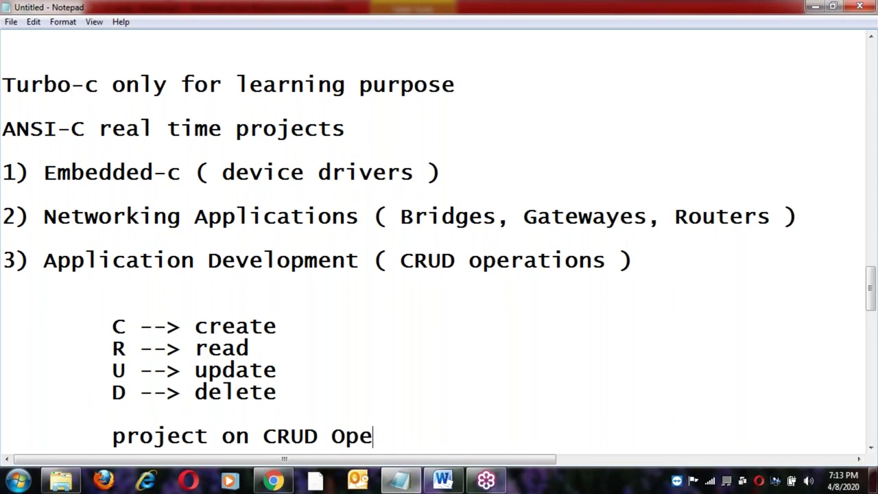
{"action": "type", "text": "rations."}
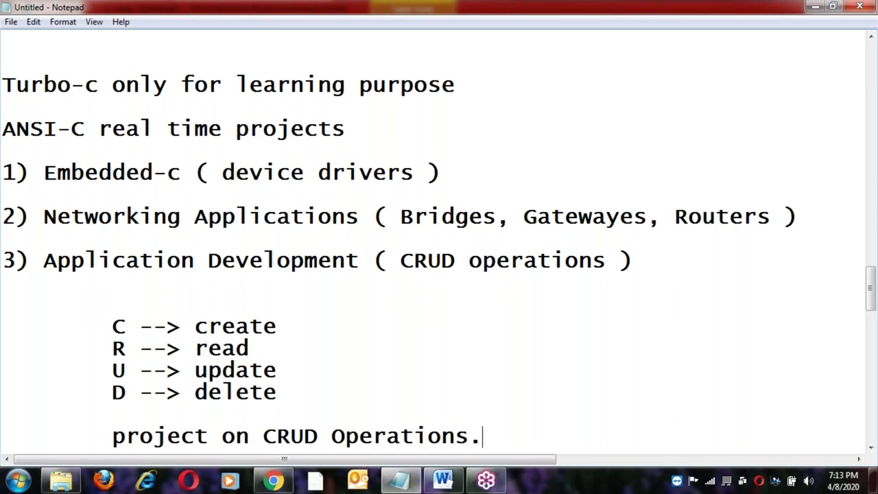
{"action": "key", "text": "Return"}
{"action": "key", "text": "Return"}
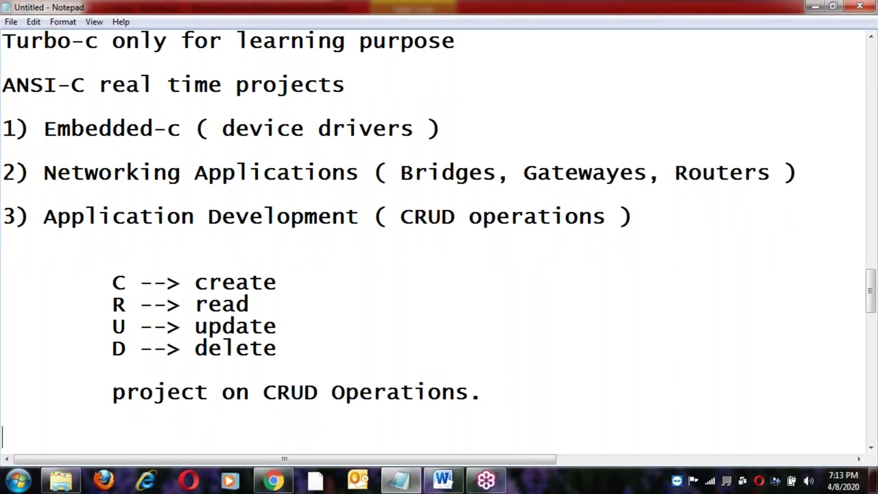
{"action": "left_click", "coordinate": [111, 282]}
{"action": "left_click", "coordinate": [491, 399], "text": "shift"}
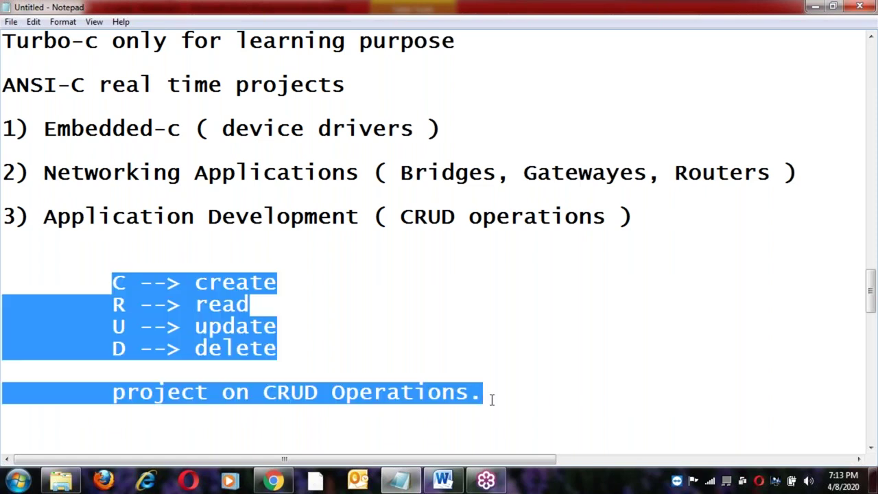
{"action": "left_click", "coordinate": [492, 399]}
{"action": "left_click", "coordinate": [106, 283]}
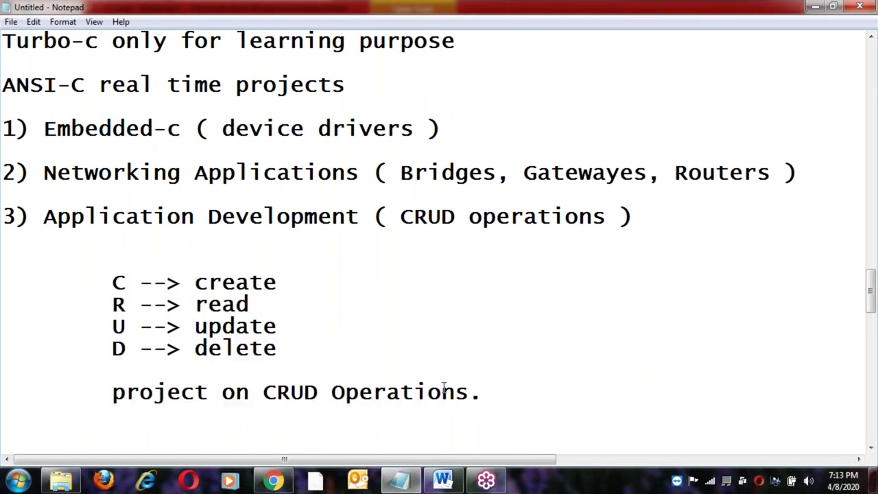
{"action": "left_click", "coordinate": [485, 398], "text": "shift"}
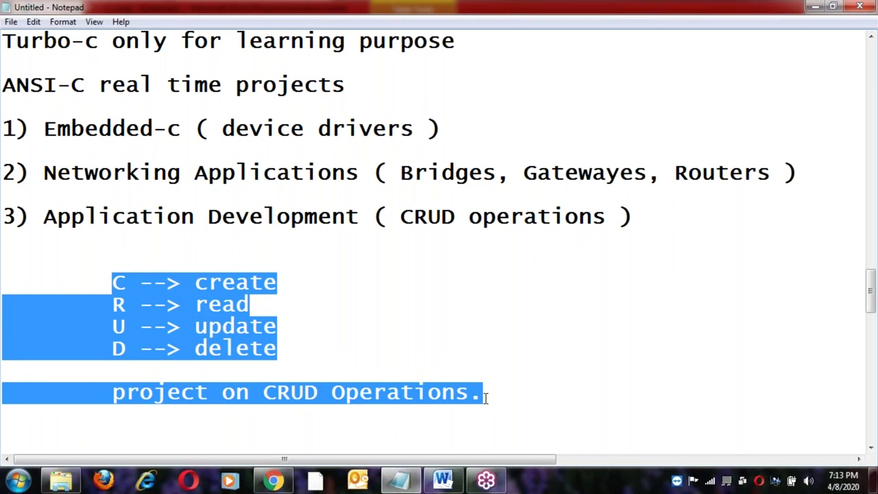
{"action": "left_click", "coordinate": [485, 398]}
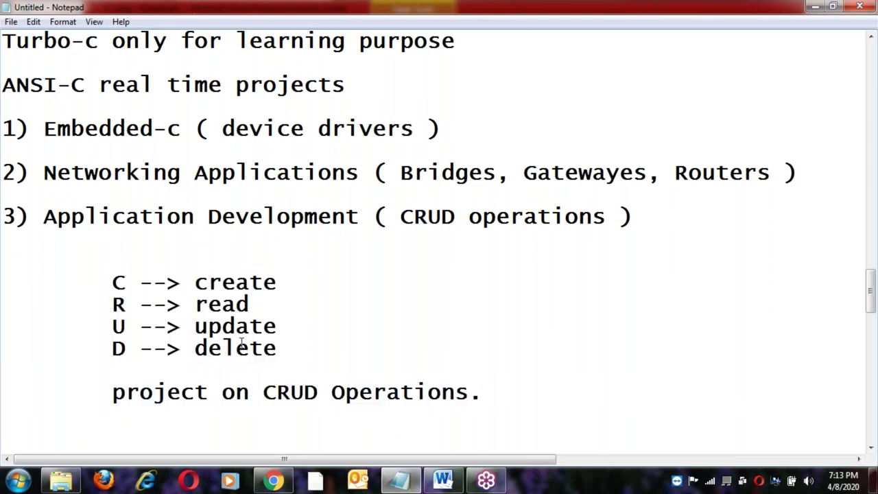
{"action": "left_click", "coordinate": [112, 283]}
{"action": "left_click", "coordinate": [485, 398], "text": "shift"}
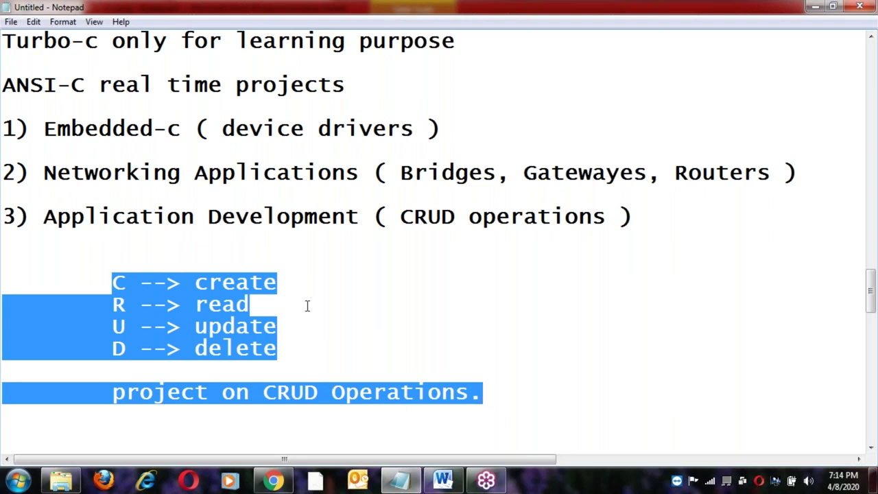
{"action": "left_click", "coordinate": [285, 286]}
{"action": "left_click", "coordinate": [113, 282], "text": "shift"}
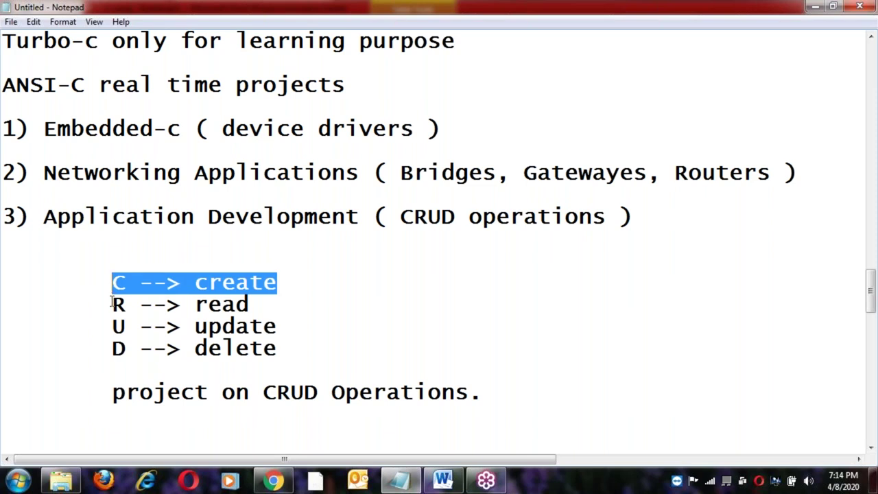
{"action": "left_click", "coordinate": [111, 304]}
{"action": "left_click", "coordinate": [256, 304], "text": "shift"}
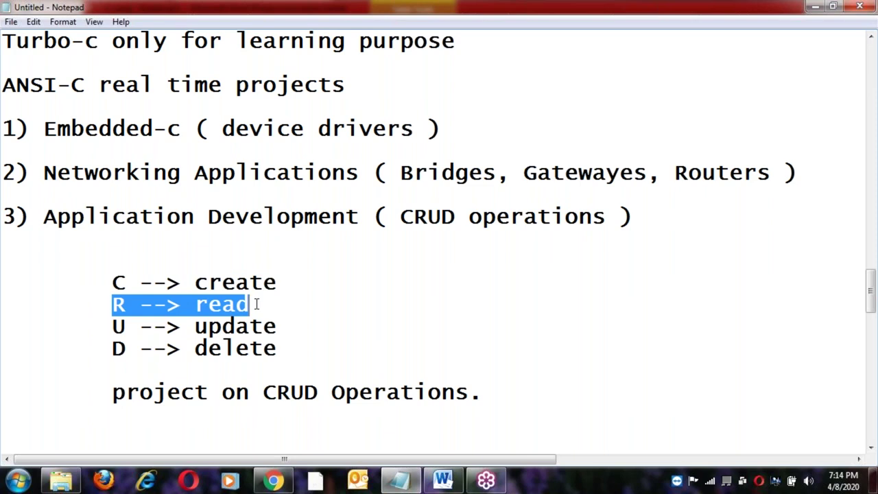
{"action": "left_click", "coordinate": [256, 305]}
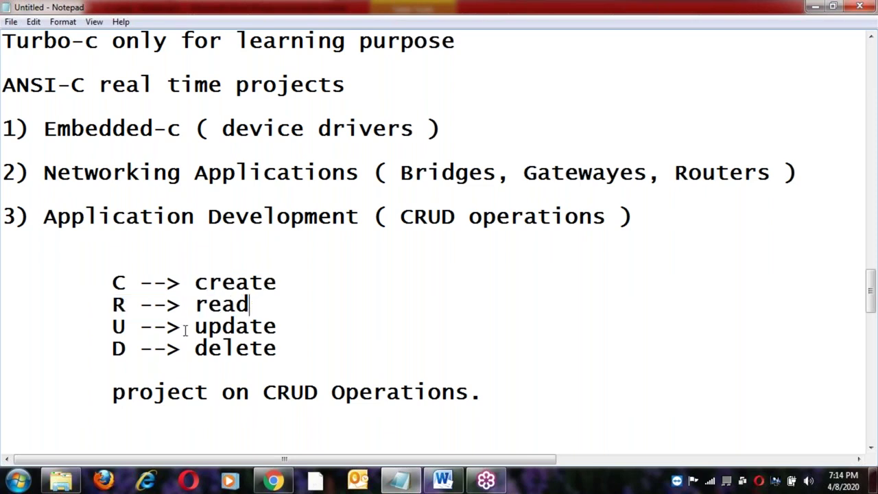
{"action": "left_click", "coordinate": [111, 327]}
{"action": "left_click", "coordinate": [289, 328], "text": "shift"}
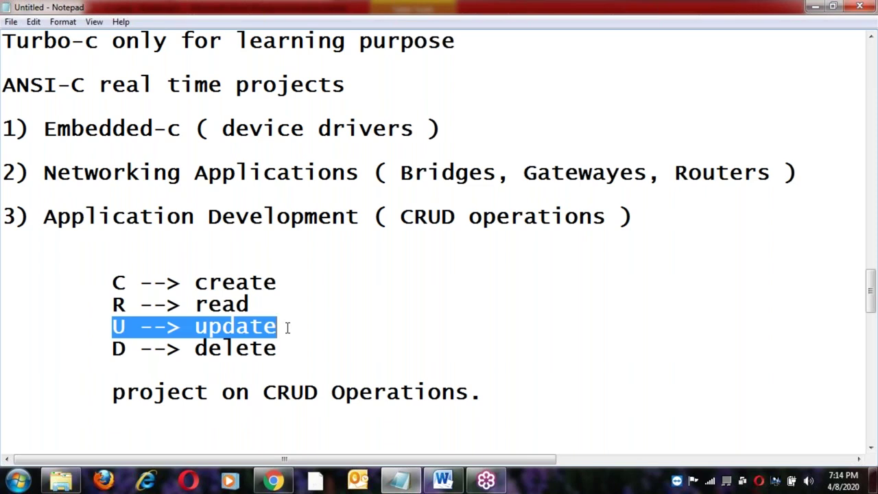
{"action": "left_click", "coordinate": [288, 328]}
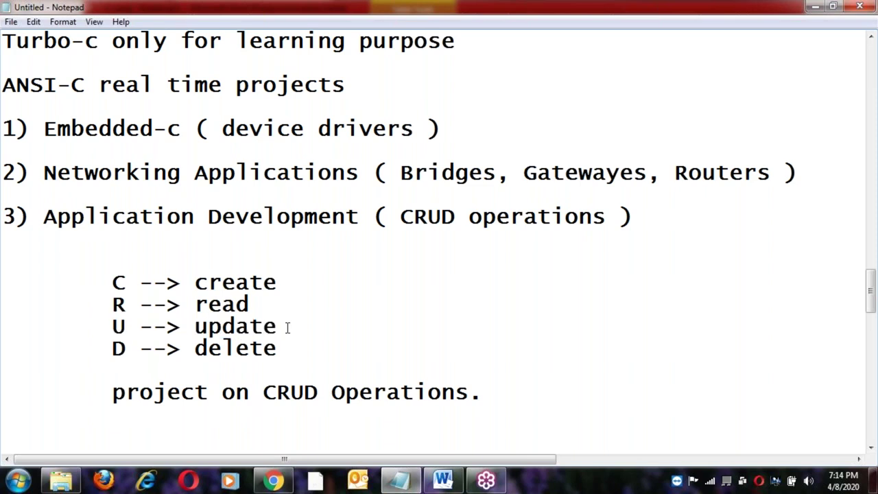
{"action": "left_click", "coordinate": [104, 347]}
{"action": "left_click", "coordinate": [277, 348], "text": "shift"}
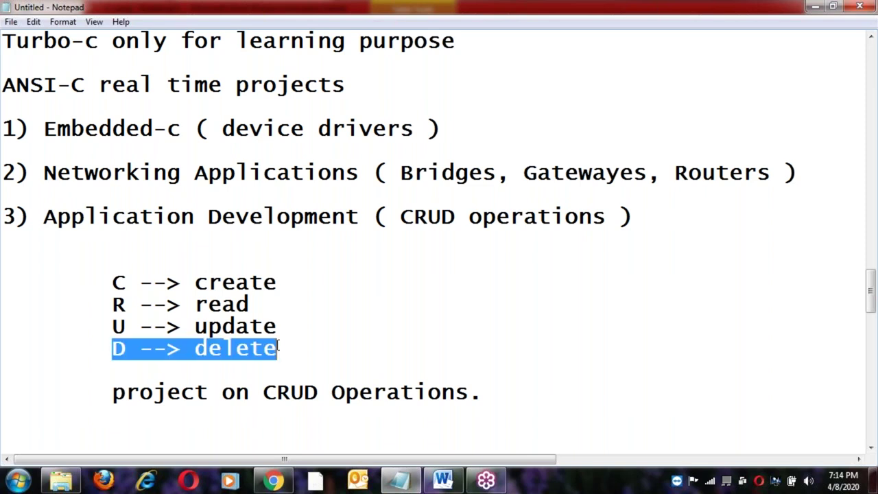
{"action": "left_click", "coordinate": [277, 348]}
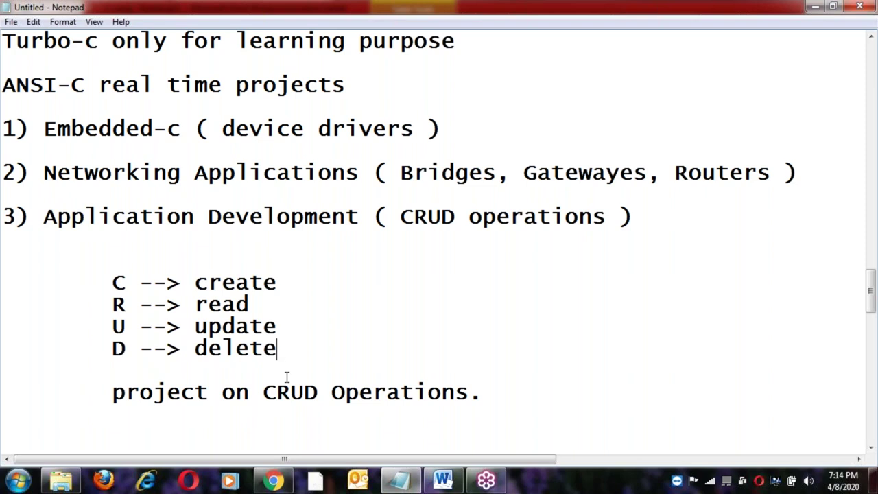
{"action": "left_click", "coordinate": [110, 282]}
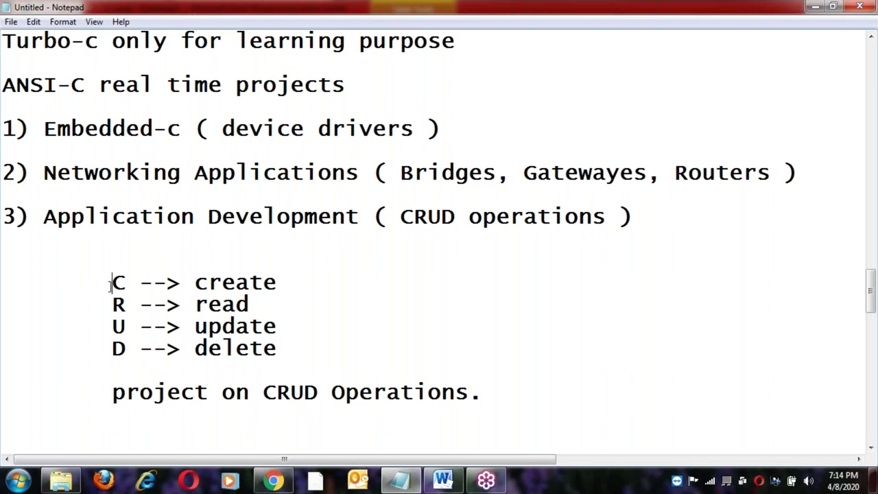
{"action": "left_click", "coordinate": [284, 349], "text": "shift"}
{"action": "left_click", "coordinate": [284, 349]}
{"action": "left_click", "coordinate": [111, 287]}
{"action": "left_click", "coordinate": [491, 391], "text": "shift"}
{"action": "left_click", "coordinate": [492, 394]}
{"action": "left_click", "coordinate": [294, 343]}
{"action": "left_click", "coordinate": [103, 276]}
{"action": "left_click", "coordinate": [483, 396], "text": "shift"}
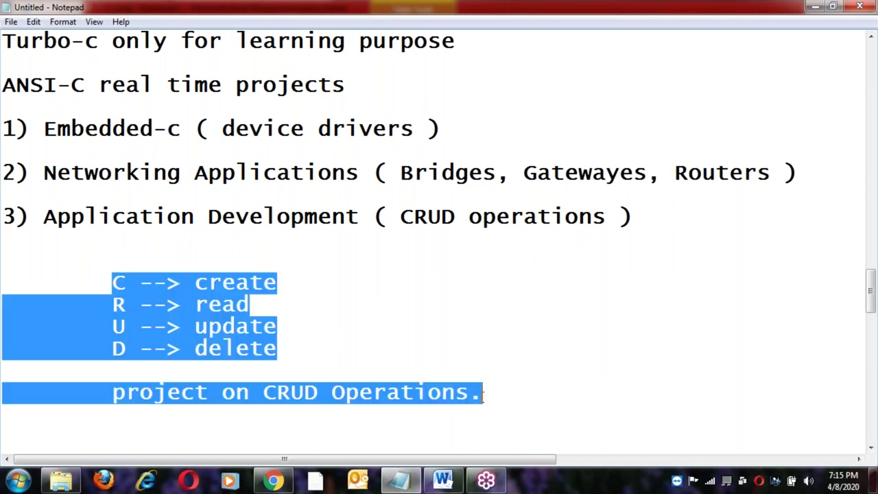
Highlight the 'Turbo-c only for learning purpose' line, then add a new line after 'project on CRUD Operations.'.
{"action": "scroll", "coordinate": [482, 396], "scroll_direction": "up", "scroll_amount": 1}
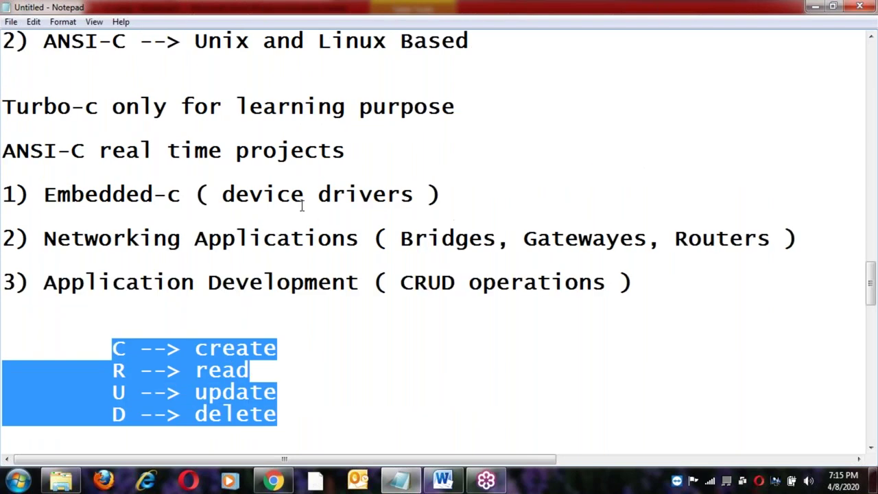
{"action": "left_click", "coordinate": [306, 150]}
{"action": "left_click", "coordinate": [3, 107]}
{"action": "left_click", "coordinate": [461, 108], "text": "shift"}
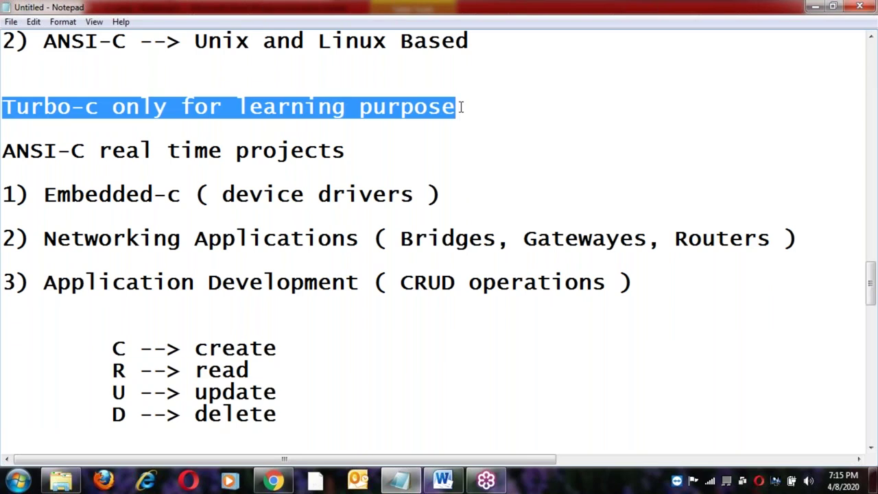
{"action": "left_click", "coordinate": [461, 108]}
{"action": "scroll", "coordinate": [461, 107], "scroll_direction": "down", "scroll_amount": 2}
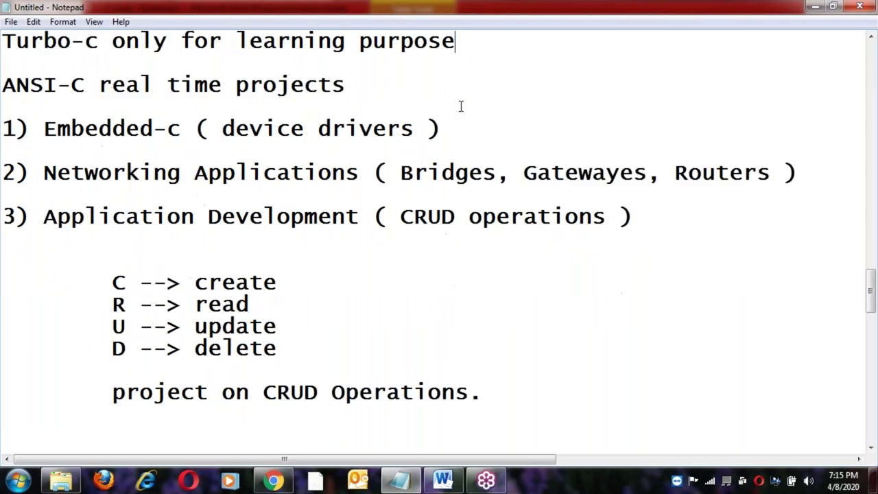
{"action": "left_click", "coordinate": [526, 337]}
{"action": "key", "text": "Return"}
{"action": "key", "text": "Return"}
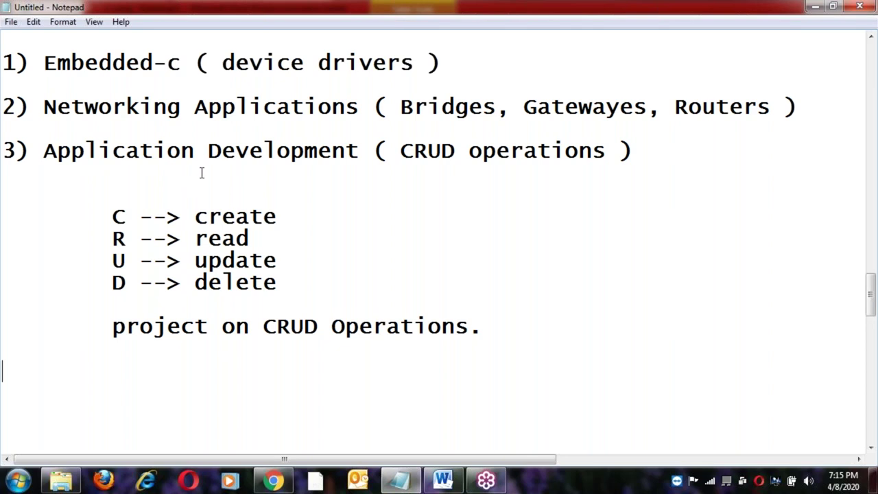
Select 'Turbo-c' in the list above and return the caret after the CRUD sentence.
{"action": "scroll", "coordinate": [201, 172], "scroll_direction": "up", "scroll_amount": 3}
{"action": "left_click_drag", "start_coordinate": [2, 172], "coordinate": [100, 173]}
{"action": "key", "text": "ctrl+c"}
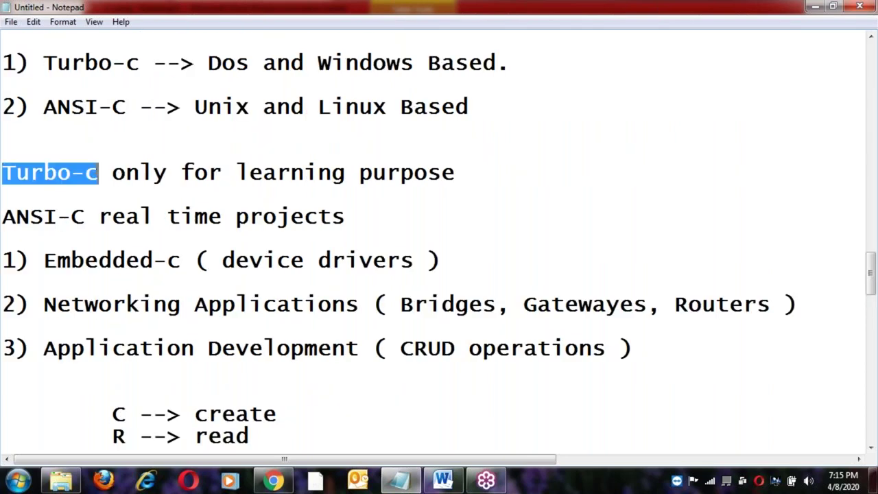
{"action": "left_click", "coordinate": [309, 389]}
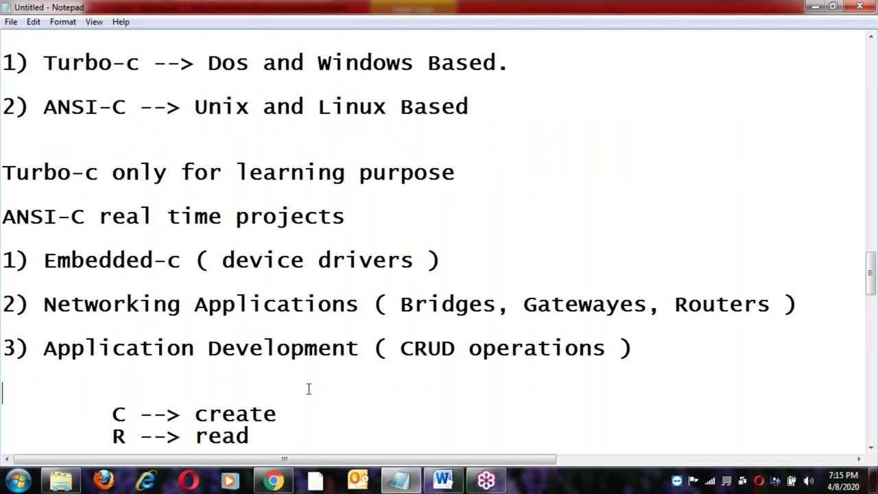
{"action": "scroll", "coordinate": [309, 389], "scroll_direction": "down", "scroll_amount": 3}
{"action": "left_click", "coordinate": [506, 334]}
Write 'Turbo-c and ANSI-C' on the new line, copying ANSI-C from the compiler list.
{"action": "key", "text": "Down"}
{"action": "key", "text": "Down"}
{"action": "key", "text": "ctrl+v"}
{"action": "type", "text": "and"}
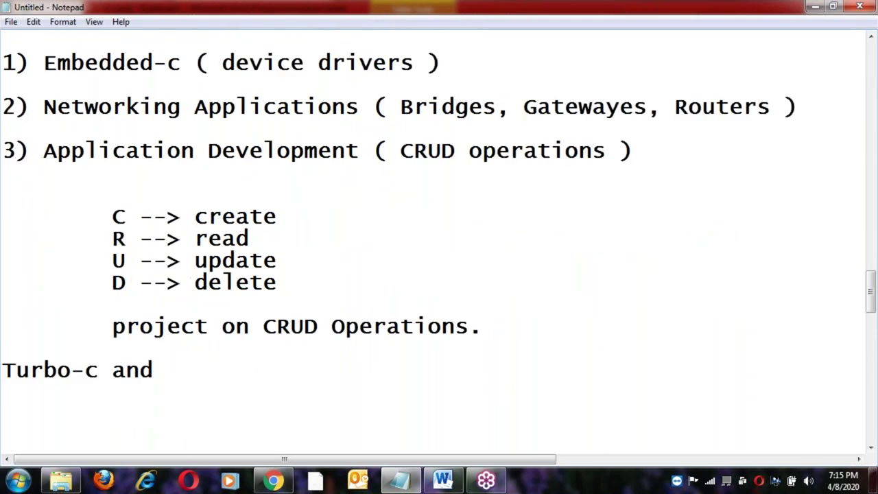
{"action": "scroll", "coordinate": [66, 219], "scroll_direction": "up", "scroll_amount": 4}
{"action": "left_click", "coordinate": [5, 219]}
{"action": "left_click", "coordinate": [85, 218], "text": "shift"}
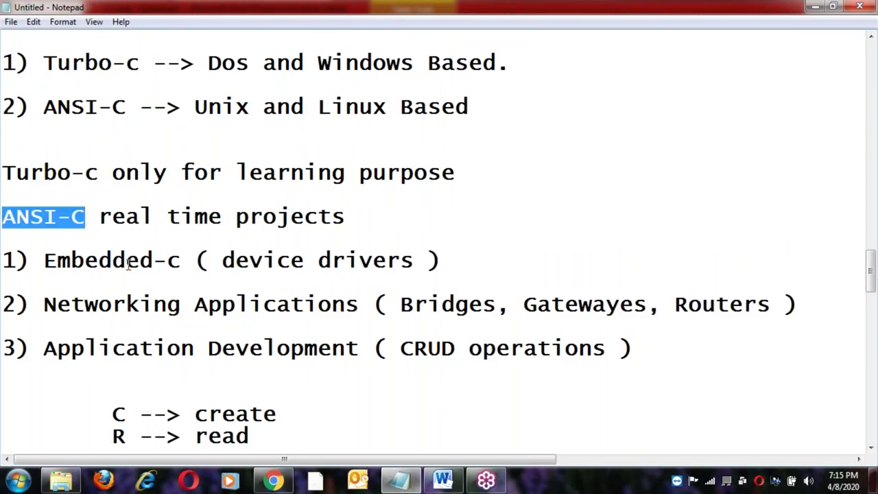
{"action": "scroll", "coordinate": [142, 293], "scroll_direction": "down", "scroll_amount": 1}
{"action": "key", "text": "ctrl+c"}
{"action": "key", "text": "ctrl+End"}
{"action": "key", "text": "ctrl+v"}
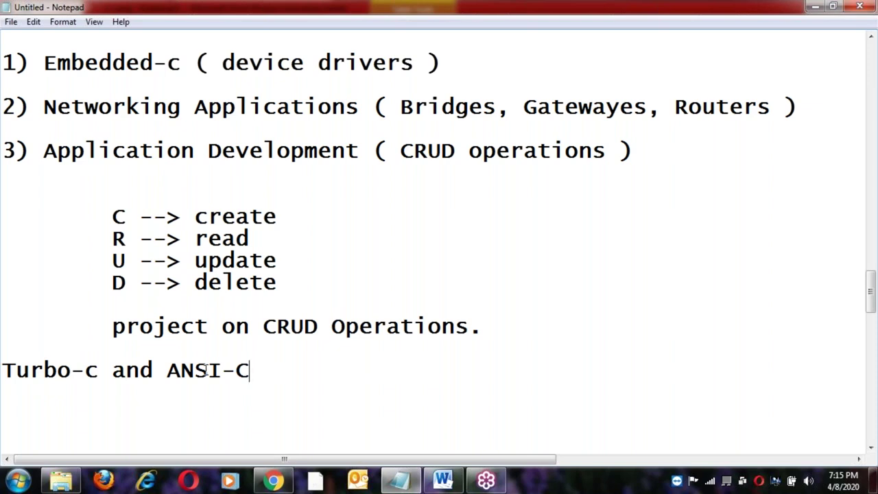
{"action": "key", "text": "Return"}
{"action": "key", "text": "Return"}
Highlight Turbo-c and ANSI-C on the new line repeatedly to compare the two compilers.
{"action": "left_click_drag", "start_coordinate": [102, 370], "coordinate": [2, 370]}
{"action": "left_click", "coordinate": [168, 371]}
{"action": "left_click", "coordinate": [258, 371], "text": "shift"}
{"action": "left_click", "coordinate": [261, 371]}
{"action": "left_click", "coordinate": [169, 371]}
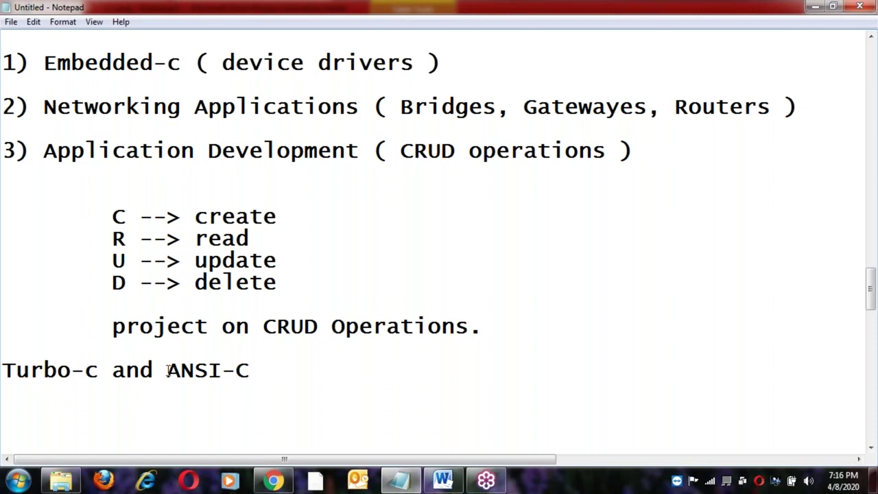
{"action": "left_click", "coordinate": [253, 371], "text": "shift"}
{"action": "left_click", "coordinate": [270, 369]}
{"action": "left_click_drag", "start_coordinate": [99, 369], "coordinate": [3, 369]}
{"action": "left_click", "coordinate": [169, 370]}
{"action": "left_click", "coordinate": [263, 375], "text": "shift"}
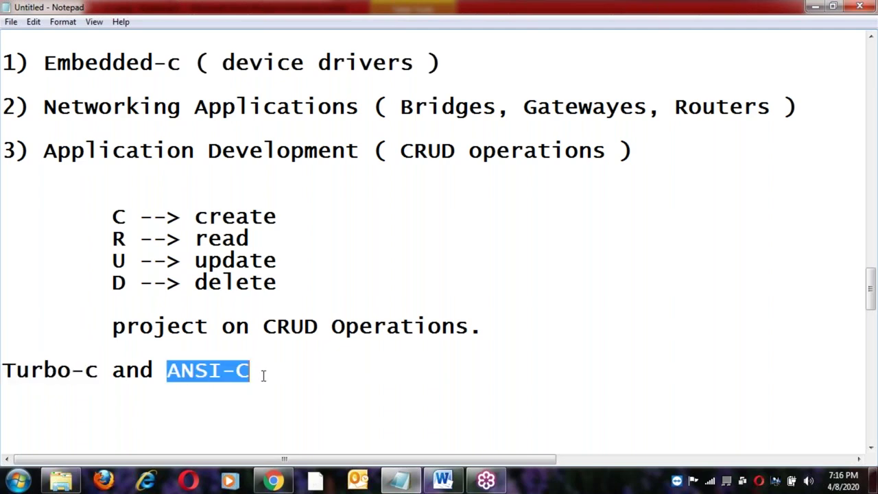
{"action": "left_click", "coordinate": [263, 375]}
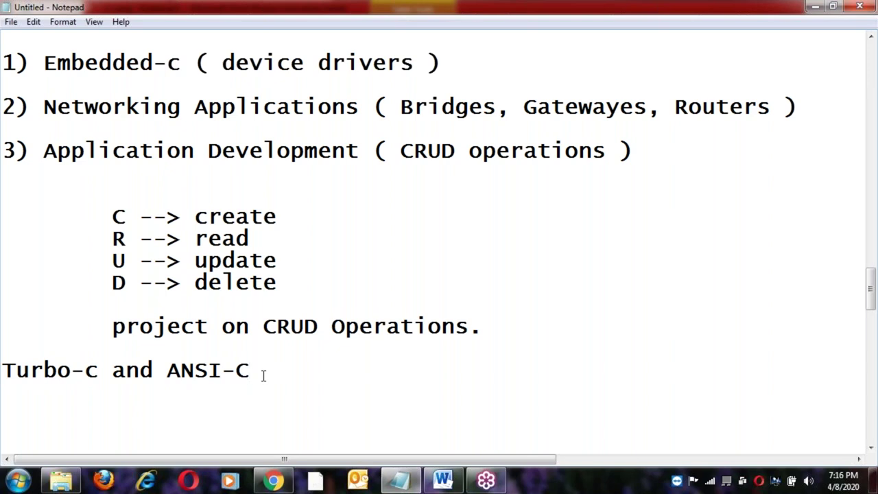
{"action": "left_click", "coordinate": [327, 289]}
{"action": "scroll", "coordinate": [351, 314], "scroll_direction": "up", "scroll_amount": 6}
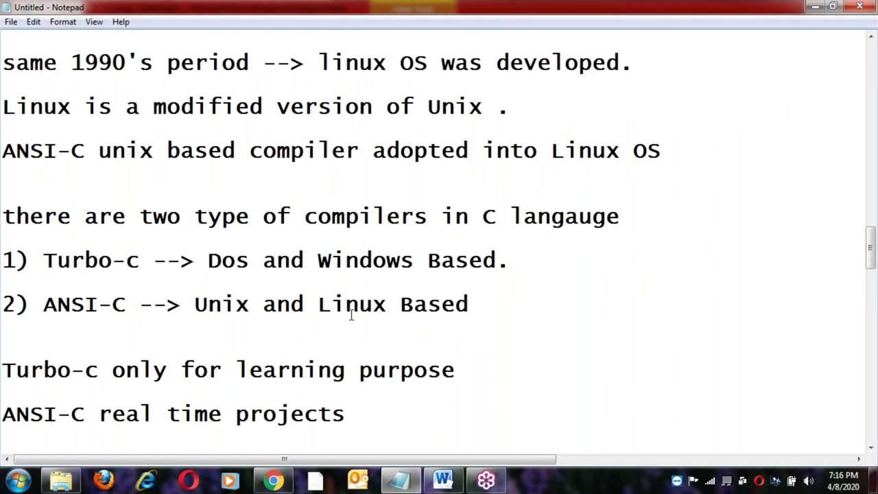
{"action": "scroll", "coordinate": [350, 314], "scroll_direction": "down", "scroll_amount": 5}
{"action": "scroll", "coordinate": [351, 314], "scroll_direction": "down", "scroll_amount": 3}
Add the question '1. Who has developed C Langauge ?' on a new line below 'Turbo-c and ANSI-C'.
{"action": "left_click", "coordinate": [303, 255]}
{"action": "left_click", "coordinate": [285, 238]}
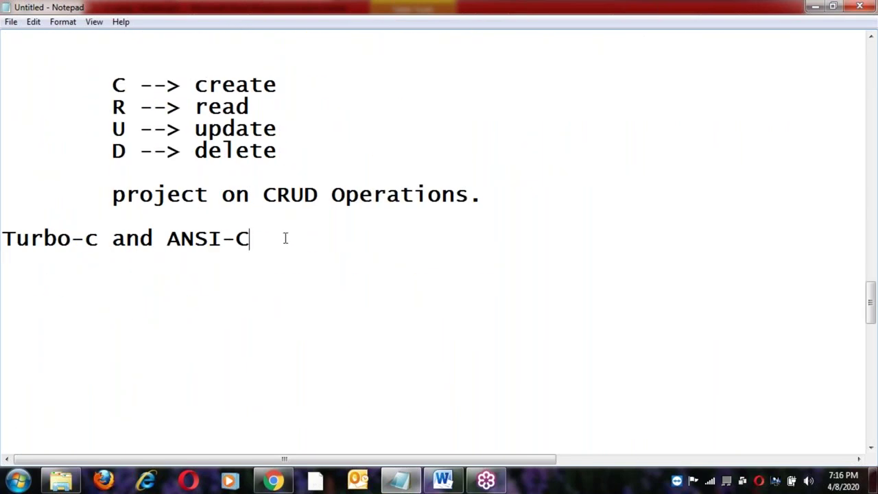
{"action": "key", "text": "Return"}
{"action": "key", "text": "Return"}
{"action": "type", "text": "q"}
{"action": "key", "text": "BackSpace"}
{"action": "type", "text": "1. Who has d"}
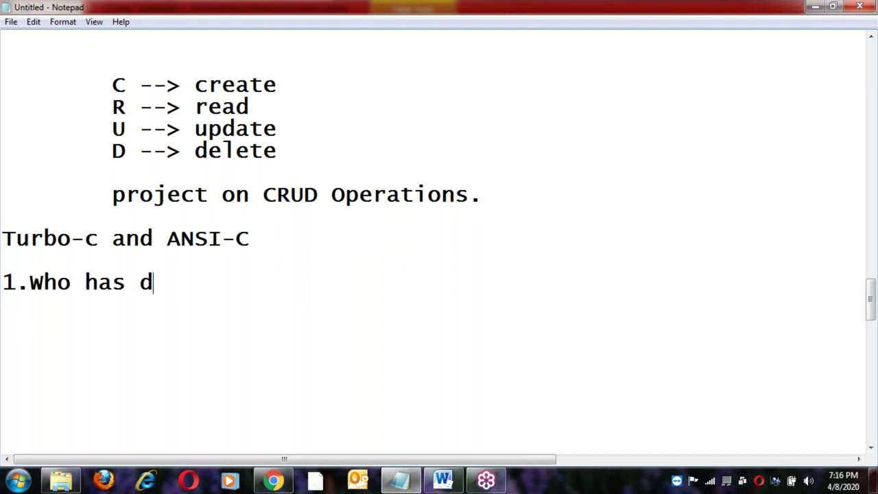
{"action": "type", "text": "eveloped"}
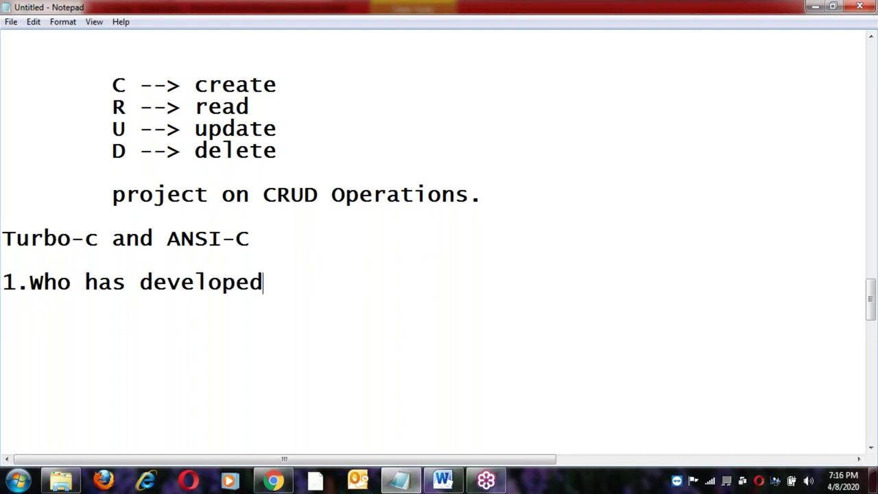
{"action": "type", "text": " C Langa"}
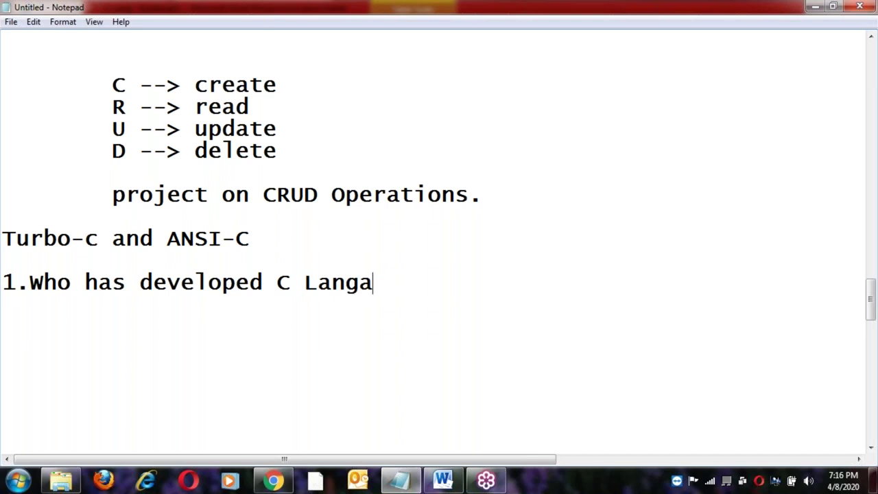
{"action": "type", "text": "uge ?"}
{"action": "key", "text": "Return"}
{"action": "key", "text": "Return"}
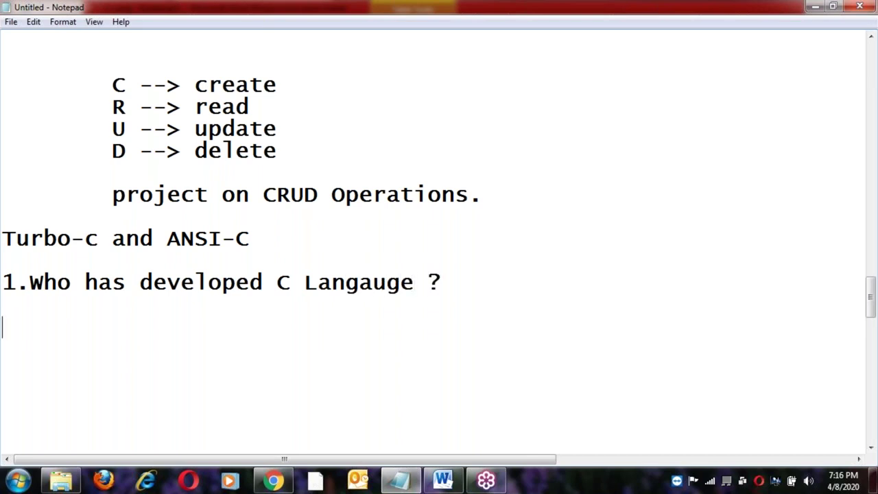
Add an 'Ans :' line and begin the indented answer beneath it with 'D'.
{"action": "type", "text": "Ans :"}
{"action": "key", "text": "Return"}
{"action": "key", "text": "Tab"}
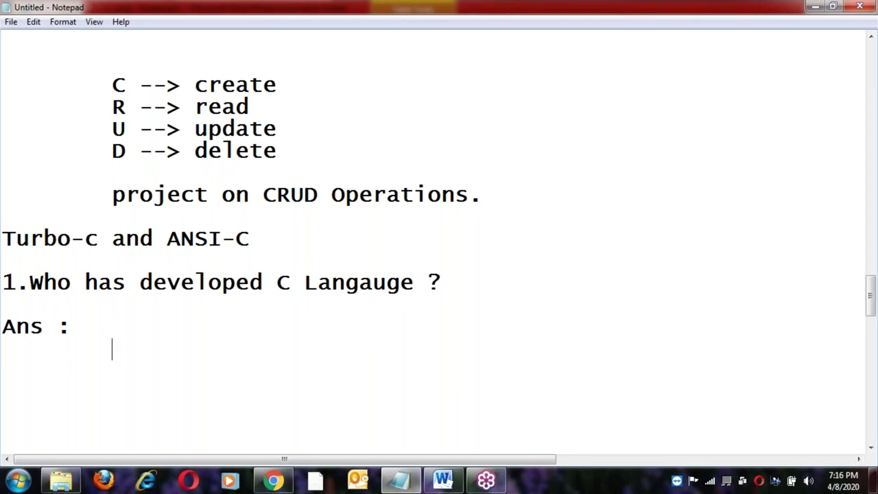
{"action": "type", "text": "D"}
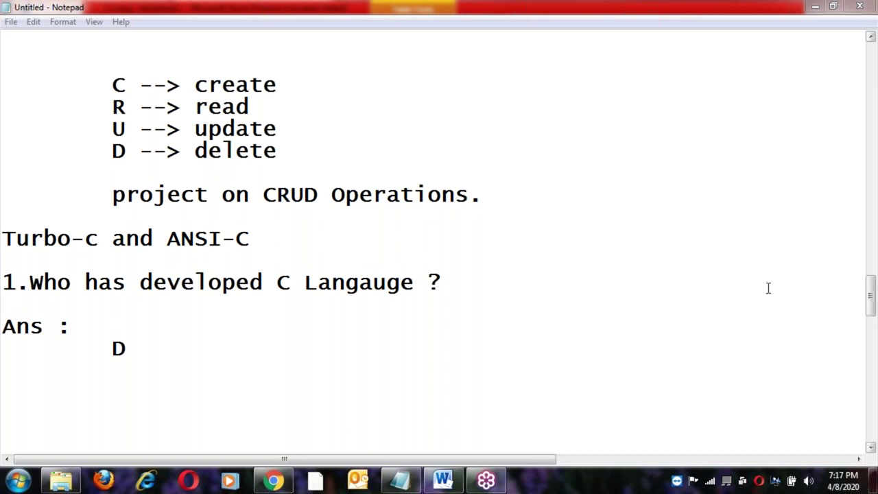
{"action": "left_click", "coordinate": [142, 348]}
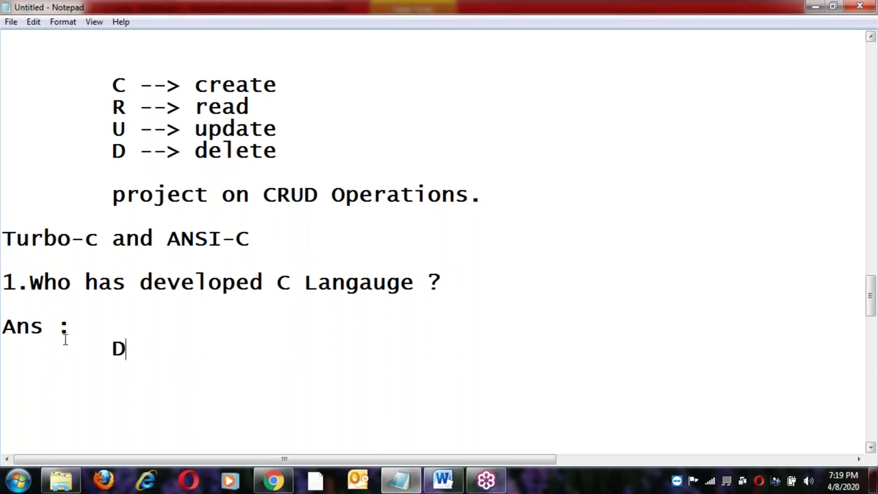
Finish the first answer with 'Dennis Ritchie', correcting the surname typo.
{"action": "type", "text": "enn"}
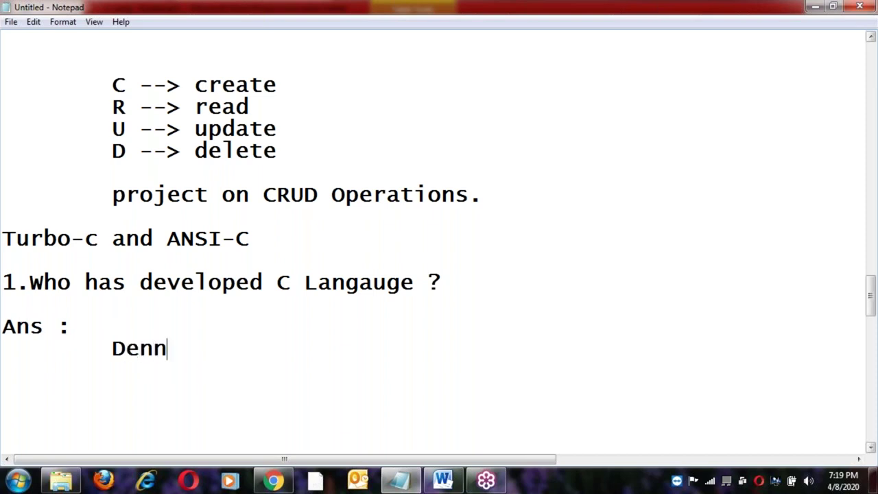
{"action": "type", "text": "is Ri"}
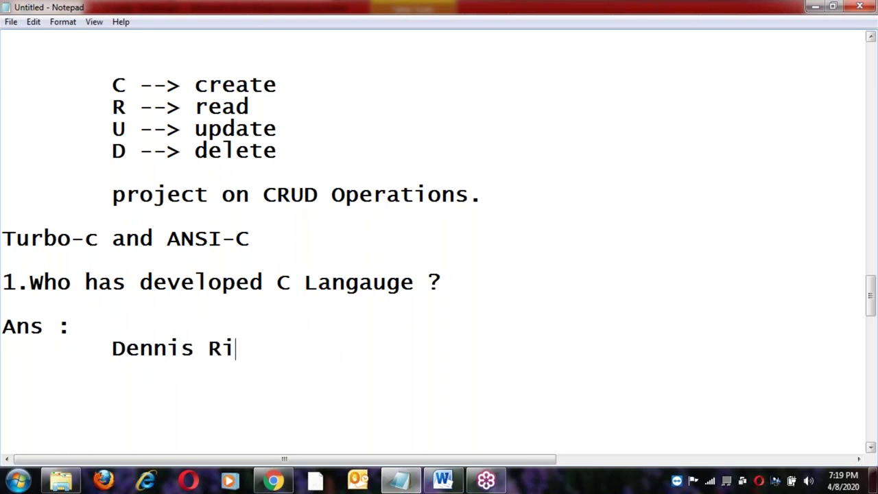
{"action": "type", "text": "tchie"}
{"action": "key", "text": "BackSpace"}
{"action": "type", "text": "ie"}
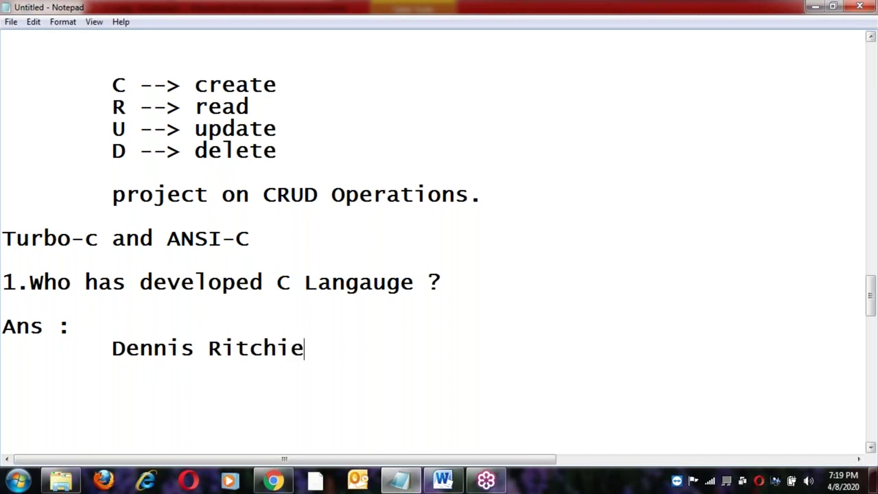
{"action": "key", "text": "Return"}
{"action": "key", "text": "Return"}
Add '2.when it was developed' with an 'Ans:' line answered by an indented 1972.
{"action": "type", "text": "2.when it "}
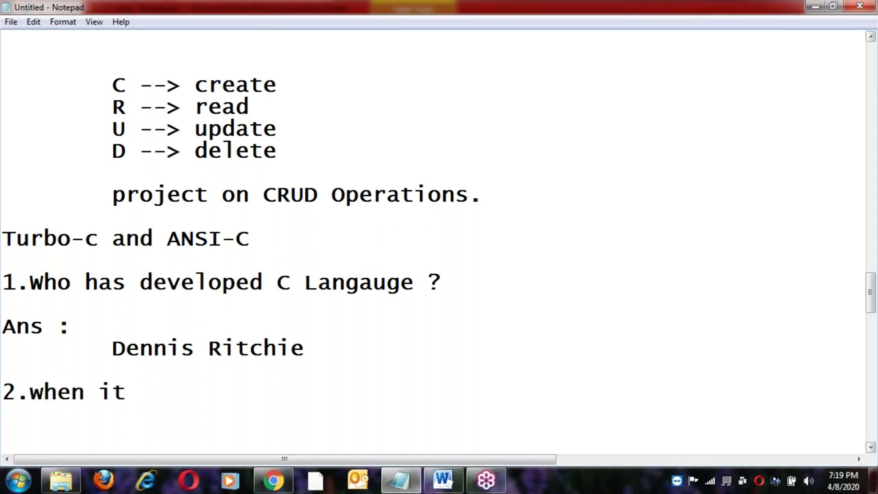
{"action": "type", "text": "was developed"}
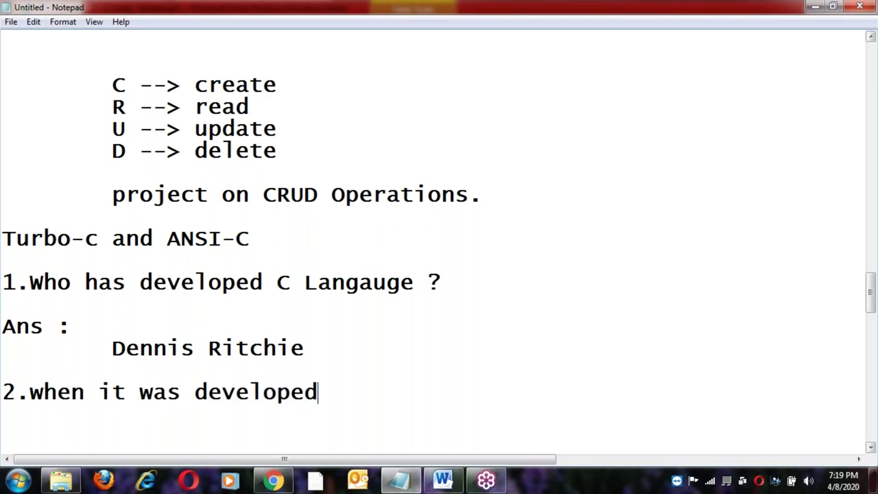
{"action": "key", "text": "Return"}
{"action": "key", "text": "Return"}
{"action": "type", "text": "Ans:"}
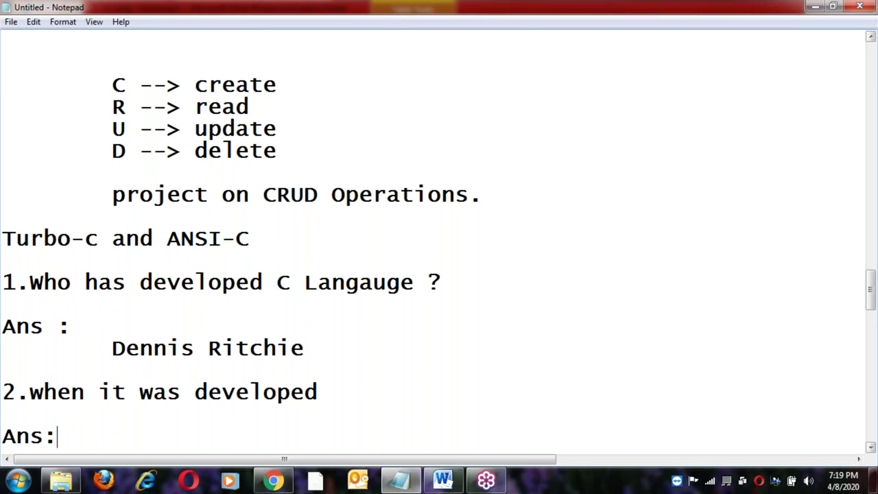
{"action": "key", "text": "Return"}
{"action": "key", "text": "Tab"}
{"action": "key", "text": "Tab"}
{"action": "key", "text": "BackSpace"}
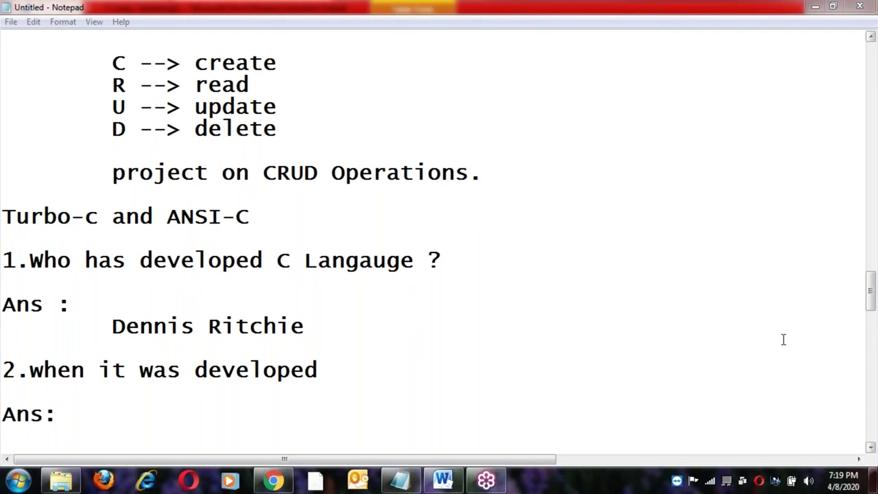
{"action": "left_click", "coordinate": [90, 424]}
{"action": "key", "text": "Down"}
{"action": "type", "text": "1972"}
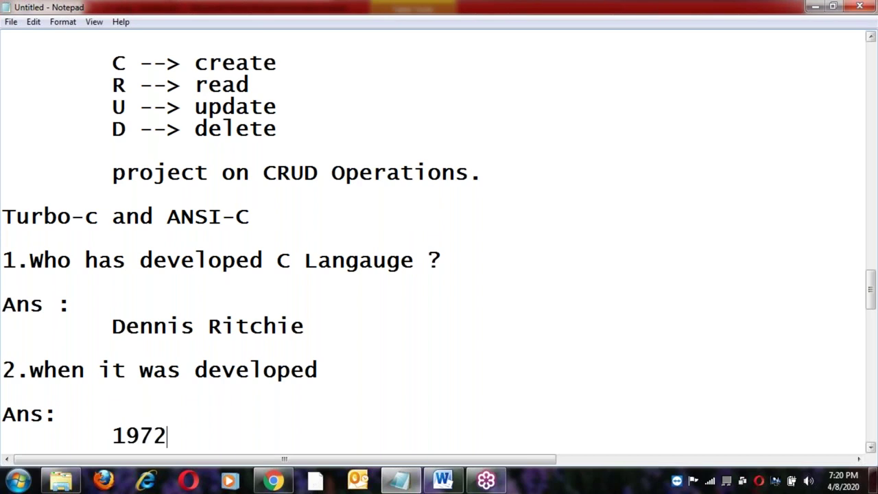
{"action": "key", "text": "Return"}
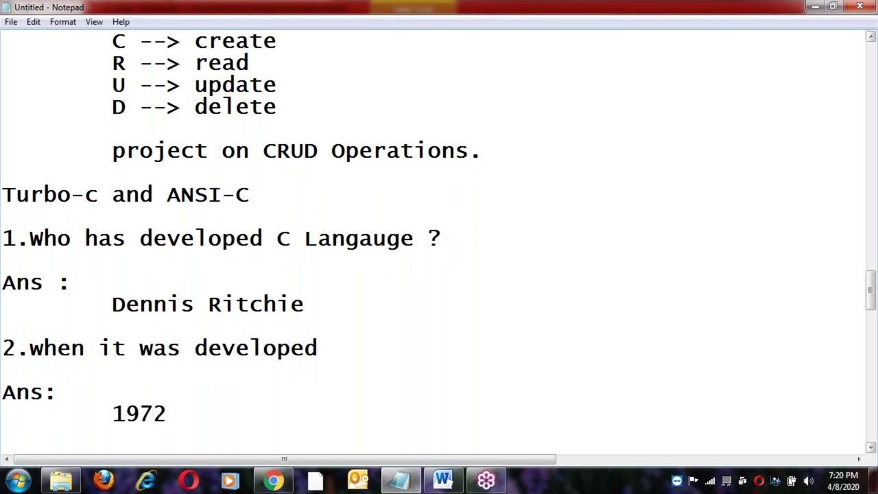
Write question '3. where it was developed', reusing 'was developed' copied from question 2.
{"action": "key", "text": "Return"}
{"action": "type", "text": "3. where"}
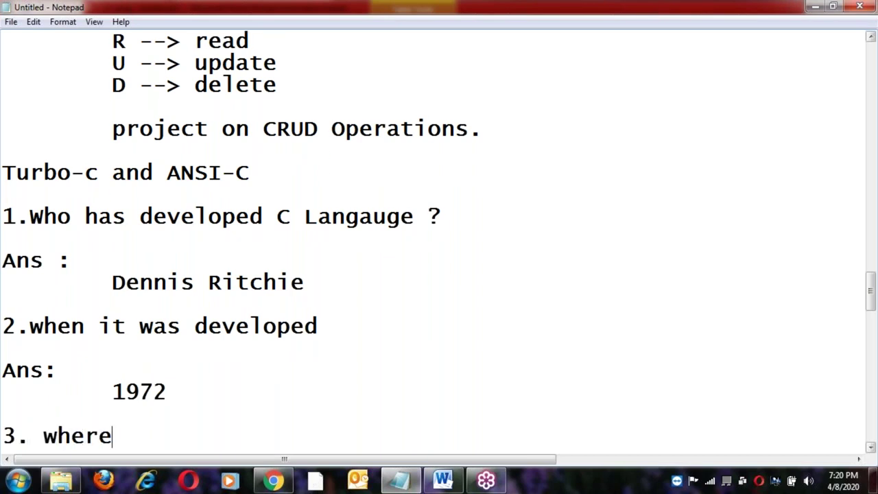
{"action": "key", "text": "BackSpace"}
{"action": "type", "text": "e it"}
{"action": "left_click", "coordinate": [139, 329]}
{"action": "left_click", "coordinate": [333, 327], "text": "shift"}
{"action": "key", "text": "ctrl+c"}
{"action": "left_click", "coordinate": [175, 439]}
{"action": "key", "text": "ctrl+v"}
Add an 'Ans:' line and the indented answer 'AT & T Bell labs'.
{"action": "key", "text": "Return"}
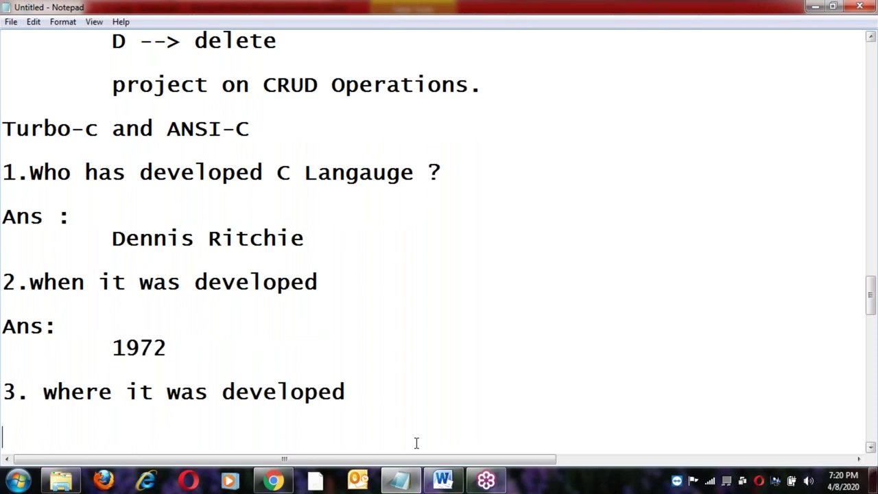
{"action": "key", "text": "Tab"}
{"action": "type", "text": "Ans"}
{"action": "left_click", "coordinate": [3, 414]}
{"action": "key", "text": "Delete"}
{"action": "left_click", "coordinate": [43, 414]}
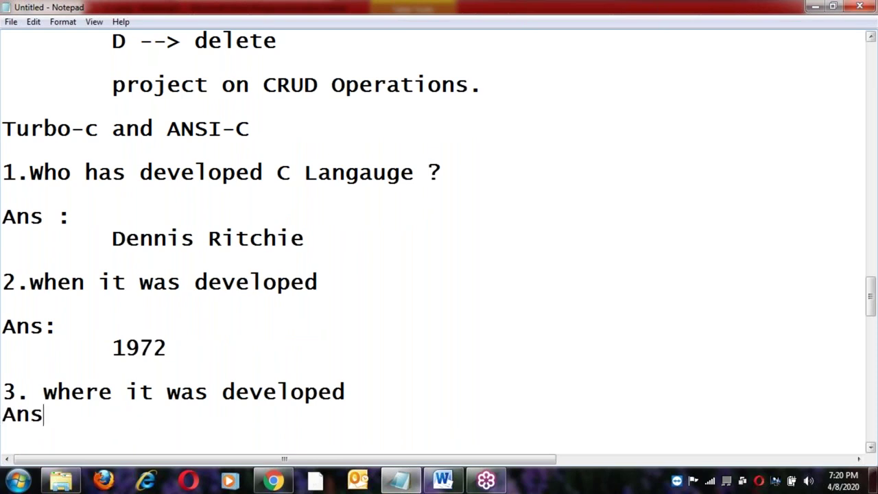
{"action": "type", "text": ":"}
{"action": "key", "text": "Return"}
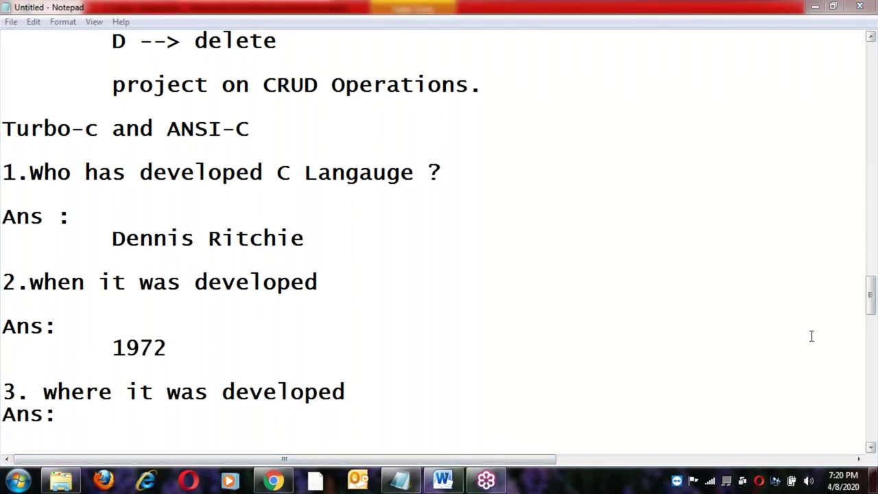
{"action": "key", "text": "Tab"}
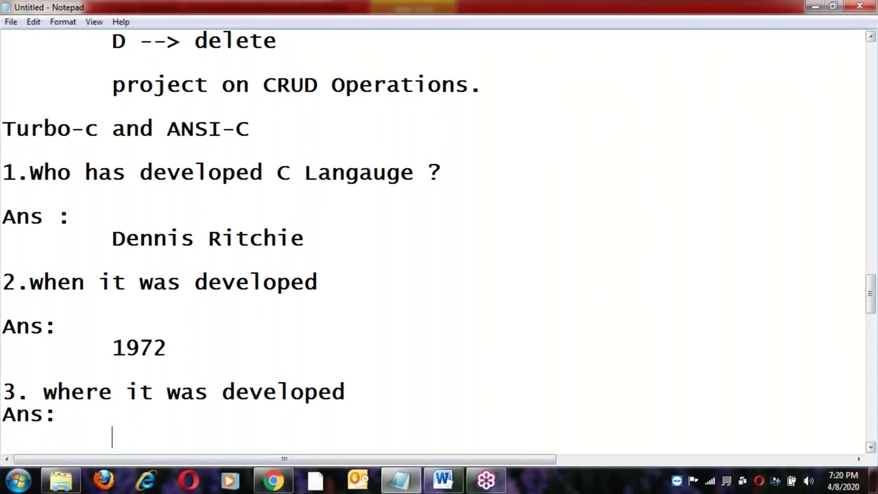
{"action": "type", "text": "AT & T Bell labs"}
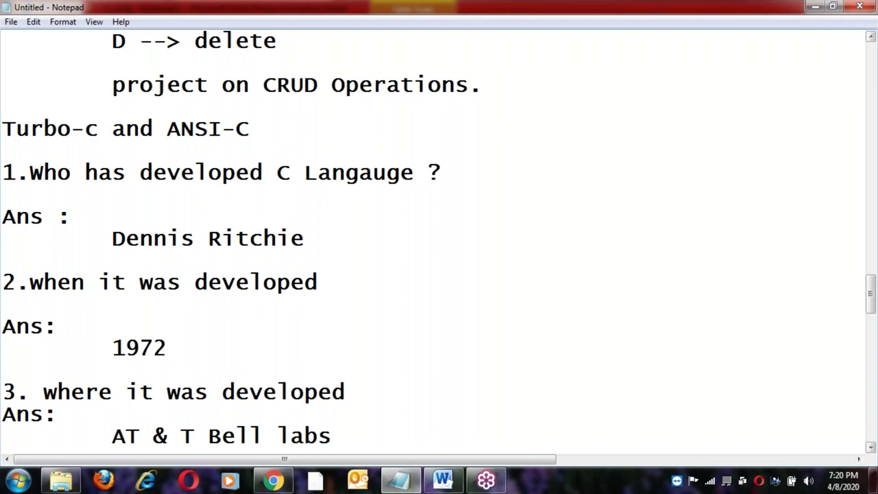
{"action": "key", "text": "Return"}
{"action": "key", "text": "Return"}
Add '4. how many types of C-Compilers' with 'Ans :' and the indented answer '2 types'.
{"action": "type", "text": "4."}
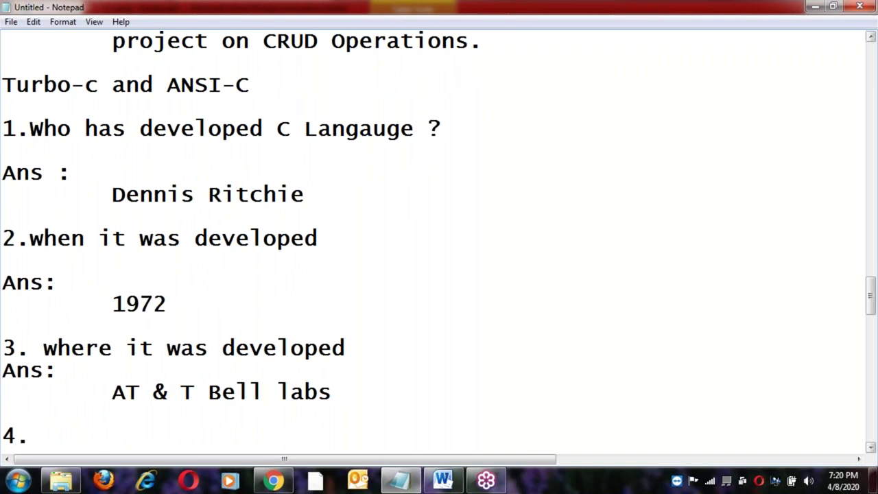
{"action": "type", "text": " how many tye"}
{"action": "key", "text": "BackSpace"}
{"action": "type", "text": "pes of "}
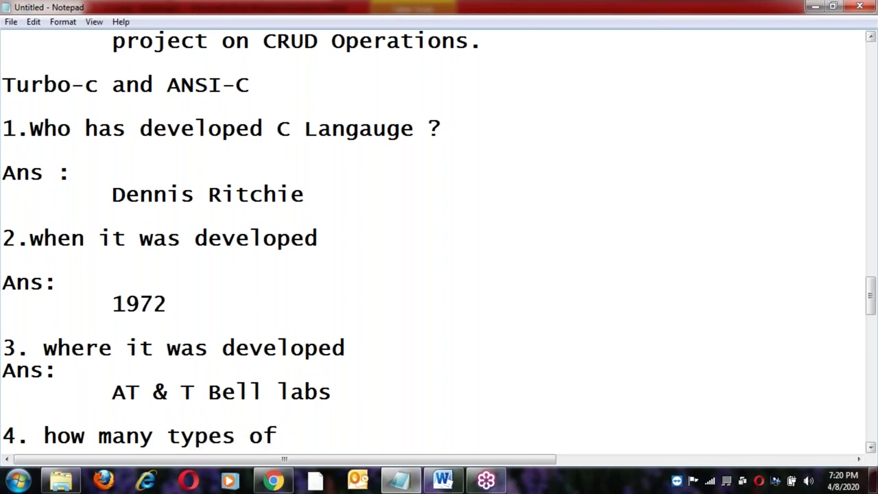
{"action": "type", "text": "C-Comp"}
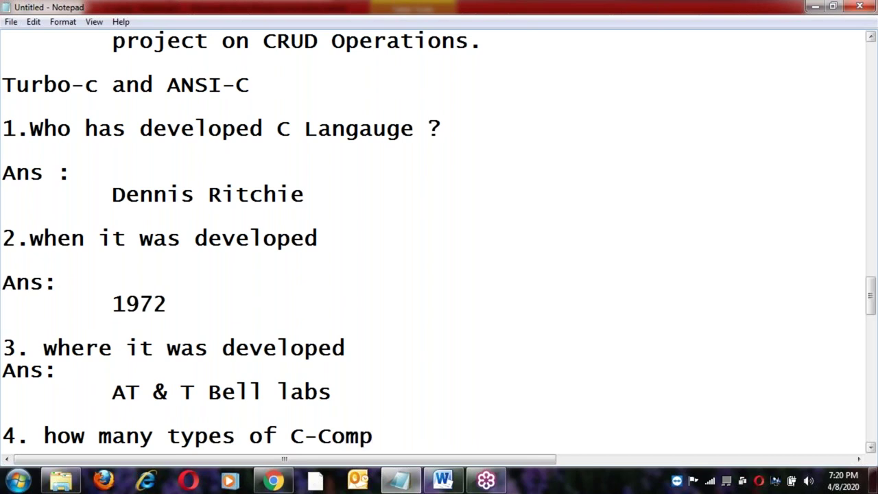
{"action": "type", "text": "ilers"}
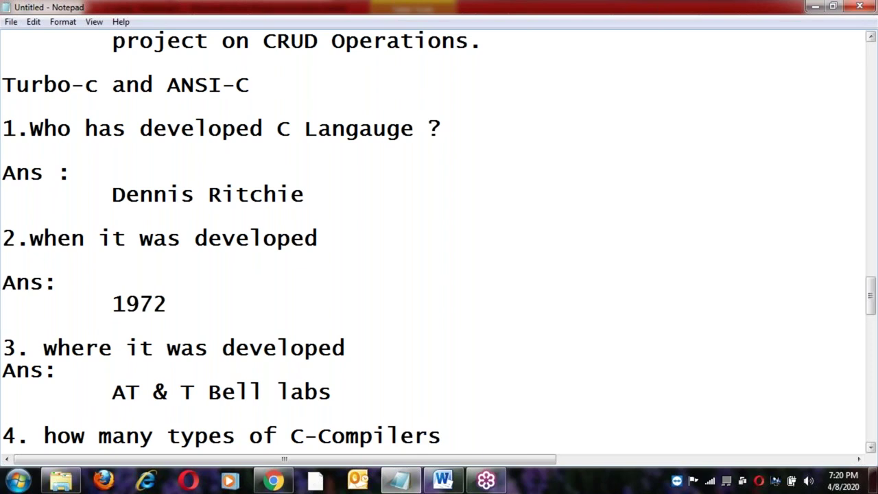
{"action": "key", "text": "Return"}
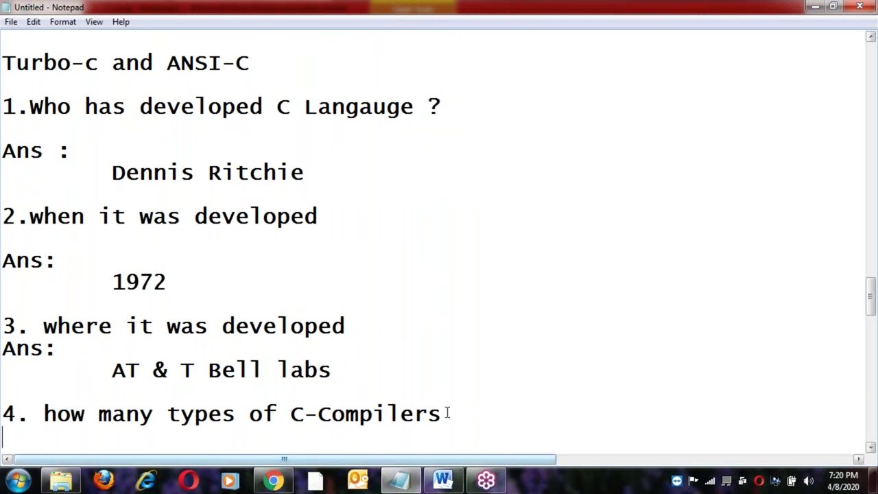
{"action": "type", "text": "Ans :"}
{"action": "key", "text": "Return"}
{"action": "key", "text": "Tab"}
{"action": "type", "text": "2 types"}
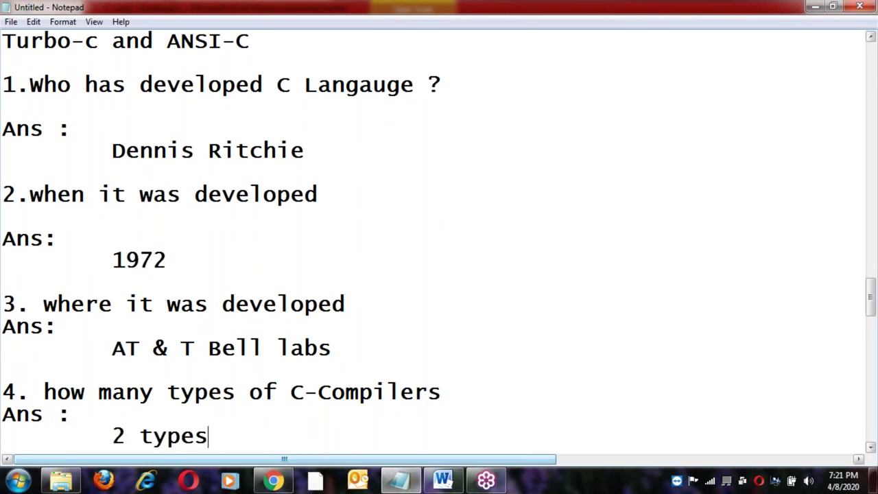
List the indented compilers '1) Turbo-c' and '2) ANSI-C', then begin question '5.'.
{"action": "key", "text": "Return"}
{"action": "key", "text": "Tab"}
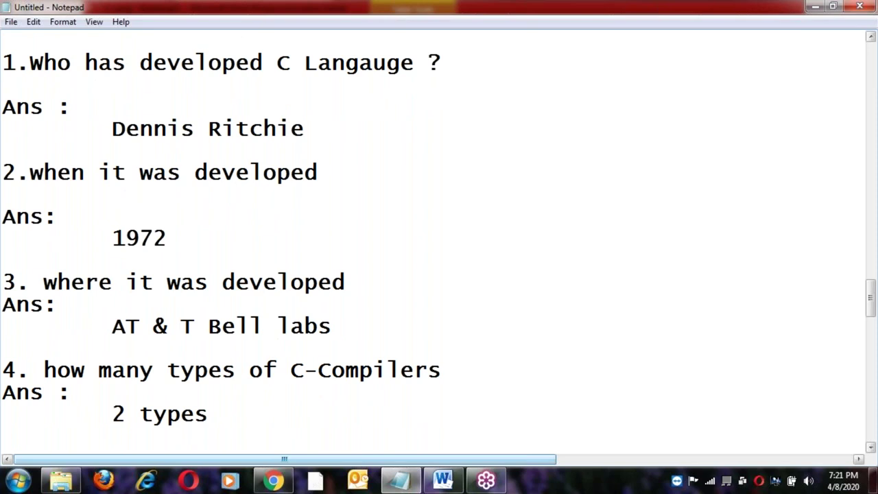
{"action": "key", "text": "Return"}
{"action": "key", "text": "Tab"}
{"action": "type", "text": "1)"}
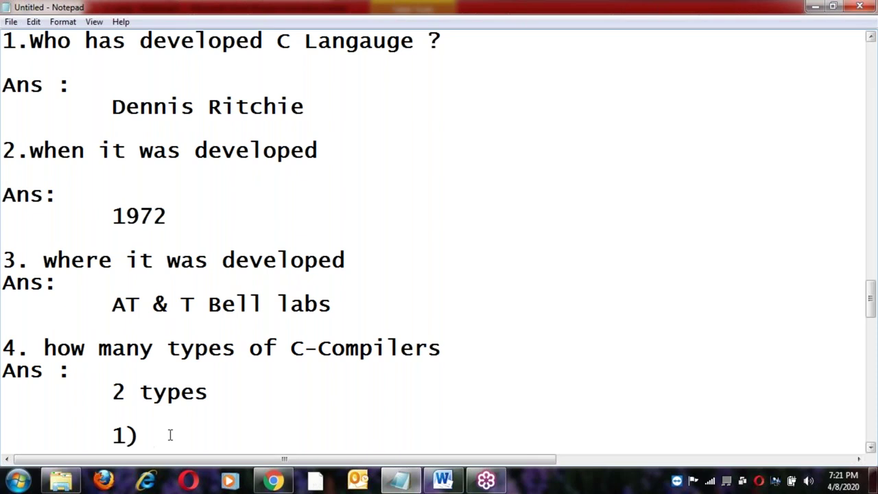
{"action": "type", "text": "Turbo-c"}
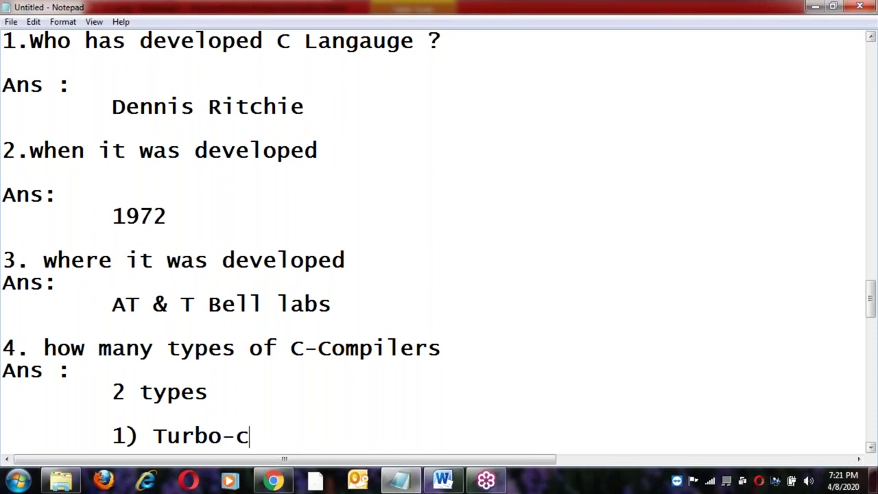
{"action": "key", "text": "Return"}
{"action": "key", "text": "Tab"}
{"action": "type", "text": "2"}
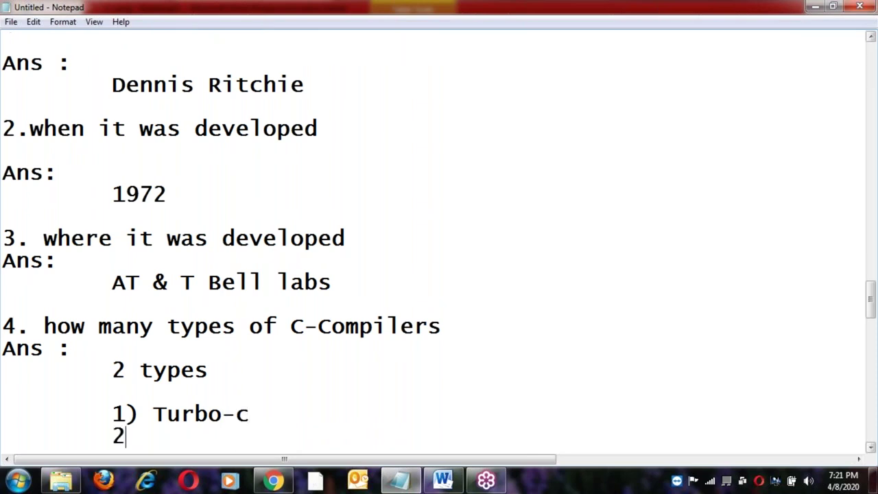
{"action": "type", "text": ") AN"}
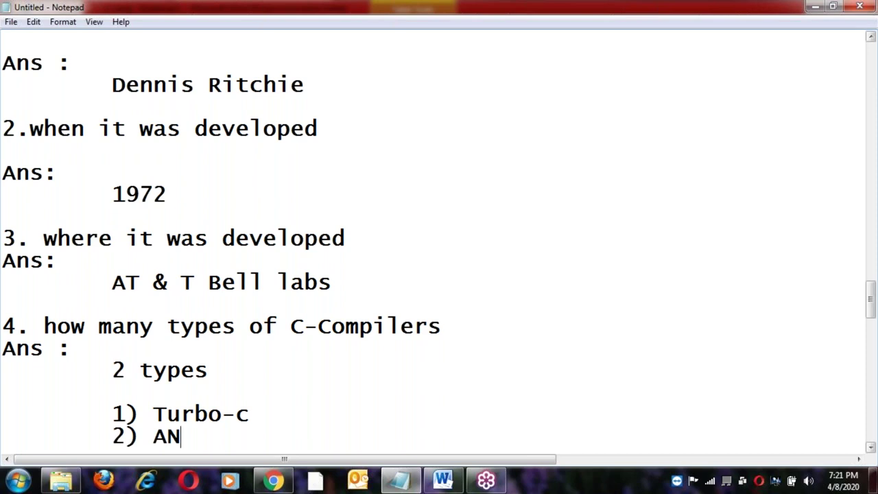
{"action": "type", "text": "SI-C"}
{"action": "key", "text": "Return"}
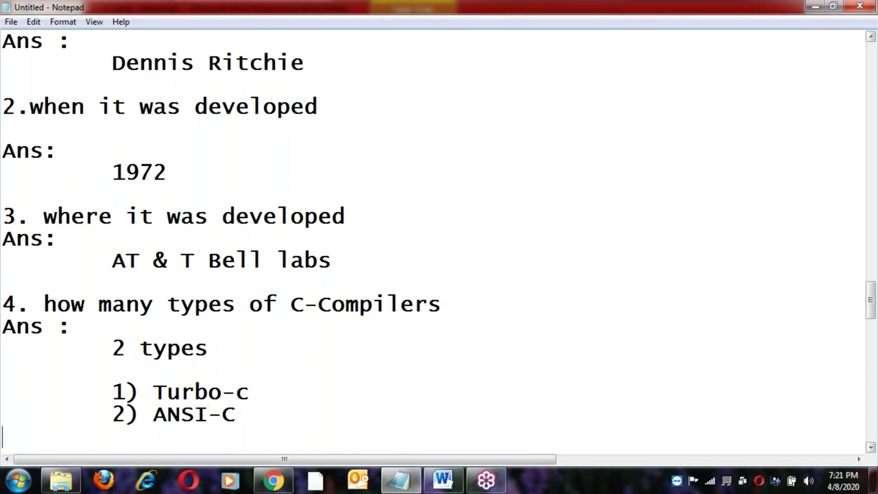
{"action": "type", "text": "5."}
Write question 5 'can you differentiate Turbo-c and ANSI-C' followed by an 'ans:' line.
{"action": "type", "text": "wh"}
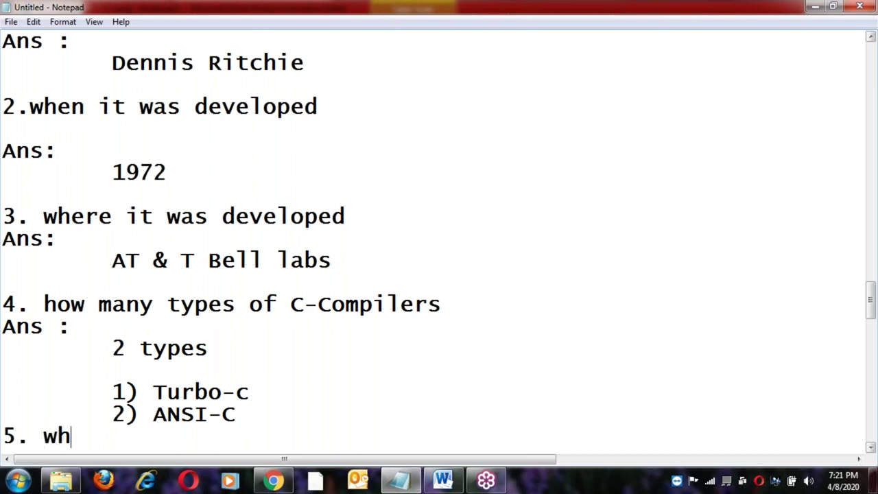
{"action": "type", "text": "at is the"}
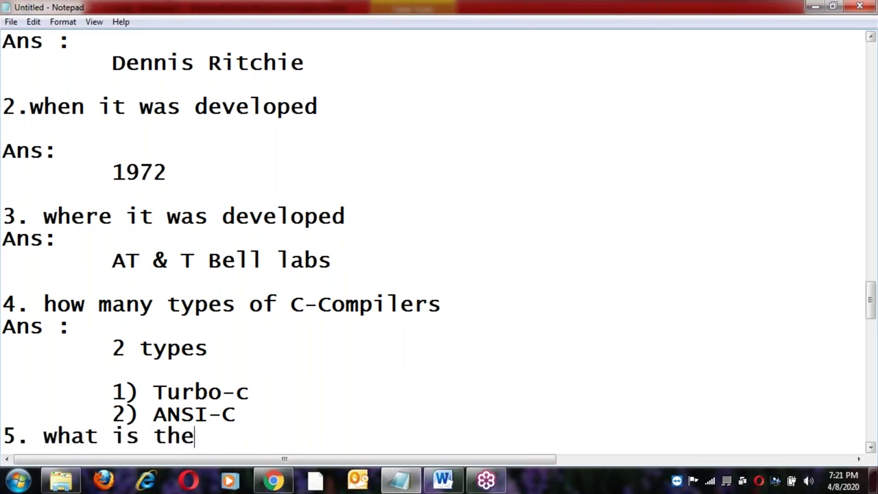
{"action": "key", "text": "BackSpace"}
{"action": "key", "text": "BackSpace"}
{"action": "key", "text": "BackSpace"}
{"action": "key", "text": "BackSpace"}
{"action": "key", "text": "BackSpace"}
{"action": "key", "text": "BackSpace"}
{"action": "key", "text": "BackSpace"}
{"action": "key", "text": "BackSpace"}
{"action": "key", "text": "BackSpace"}
{"action": "key", "text": "BackSpace"}
{"action": "key", "text": "BackSpace"}
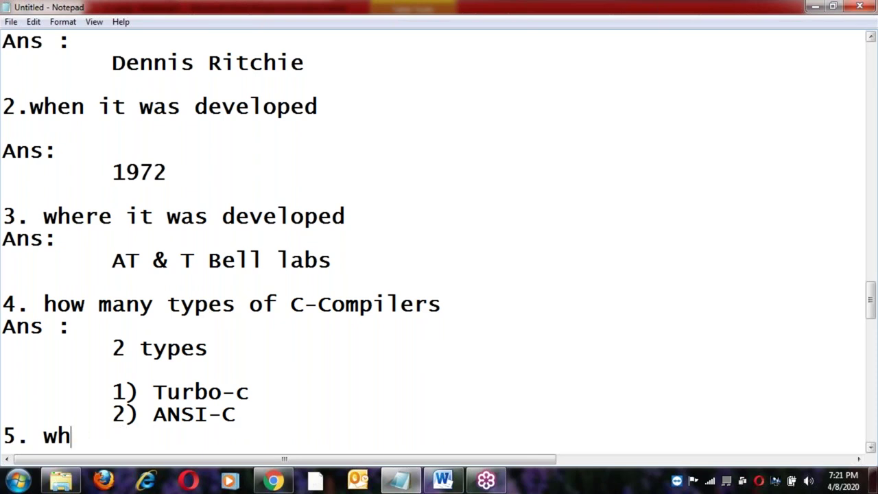
{"action": "type", "text": "can you differentiate Turbo-c and A"}
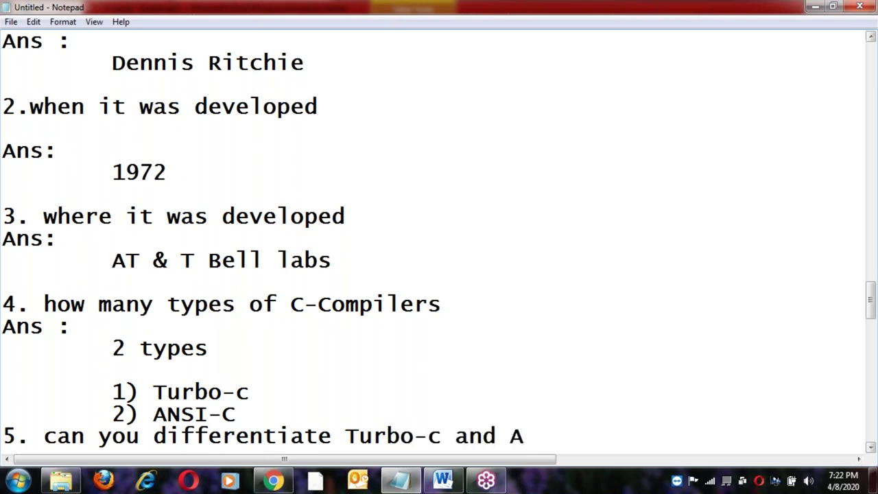
{"action": "type", "text": "NSI-C"}
{"action": "key", "text": "Return"}
{"action": "key", "text": "Return"}
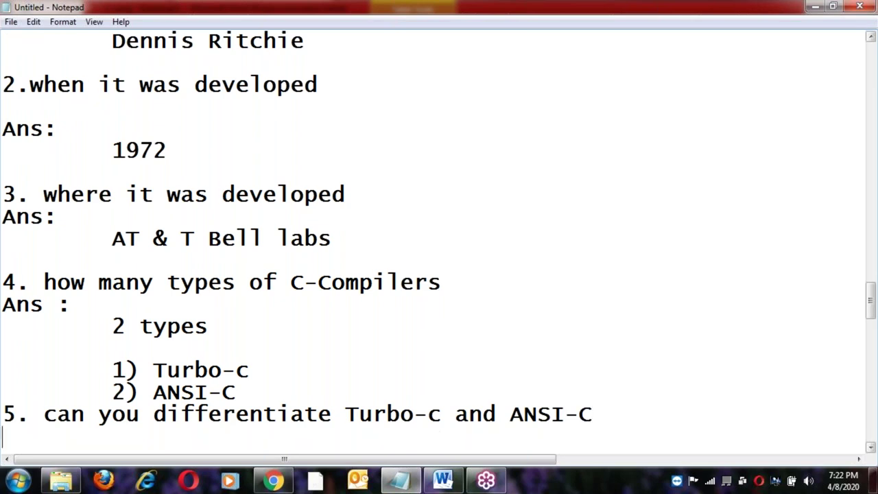
{"action": "type", "text": "ans:"}
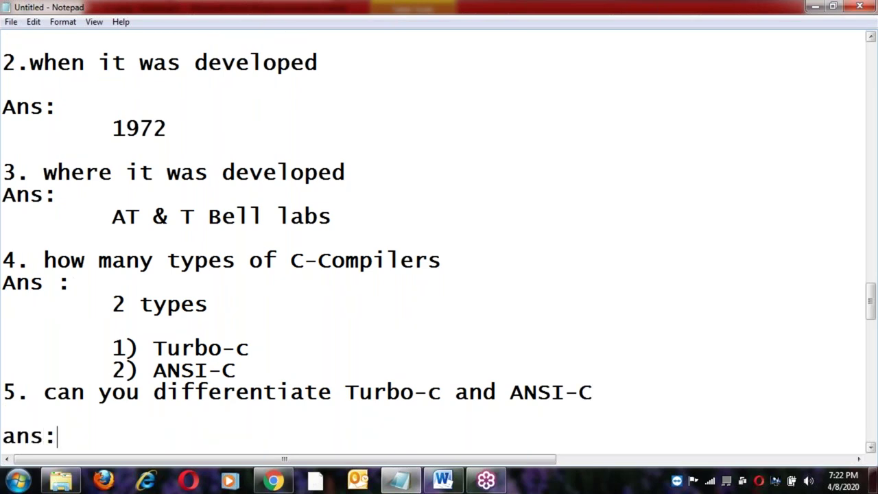
{"action": "key", "text": "Return"}
{"action": "key", "text": "Tab"}
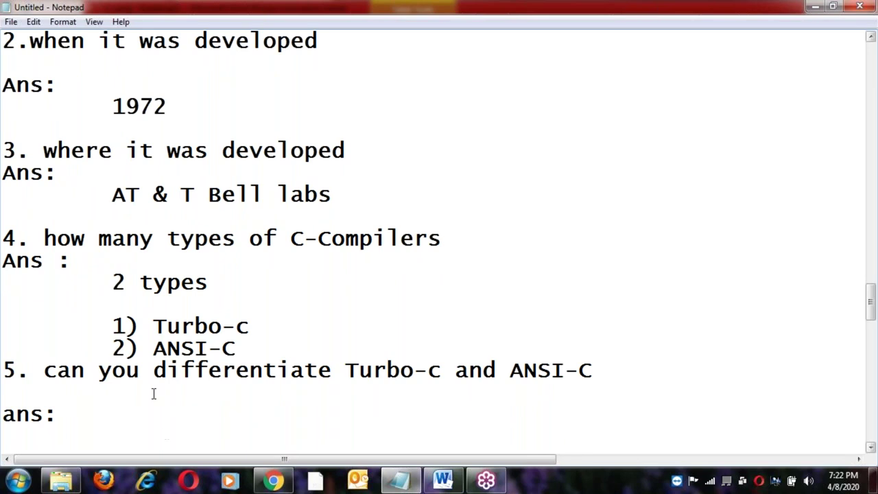
Add the indented answer 'Turbo-c is dos and windows based.', pasting the copied Turbo-c.
{"action": "left_click_drag", "start_coordinate": [345, 368], "coordinate": [440, 371]}
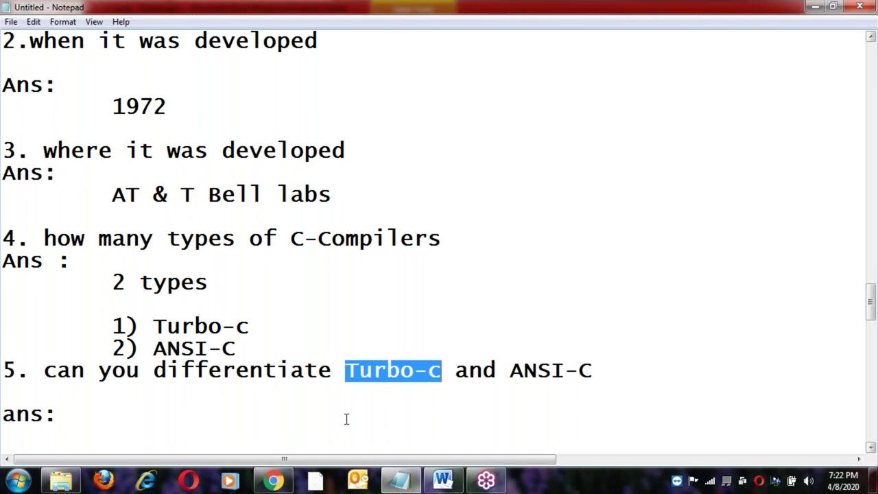
{"action": "left_click", "coordinate": [155, 430]}
{"action": "key", "text": "ctrl+v"}
{"action": "type", "text": "is sod"}
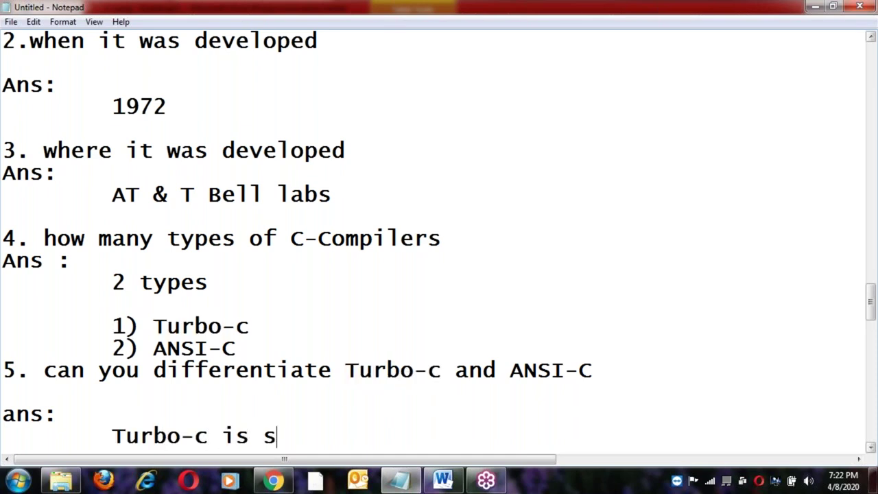
{"action": "key", "text": "BackSpace"}
{"action": "key", "text": "BackSpace"}
{"action": "key", "text": "BackSpace"}
{"action": "key", "text": "BackSpace"}
{"action": "type", "text": "dos and "}
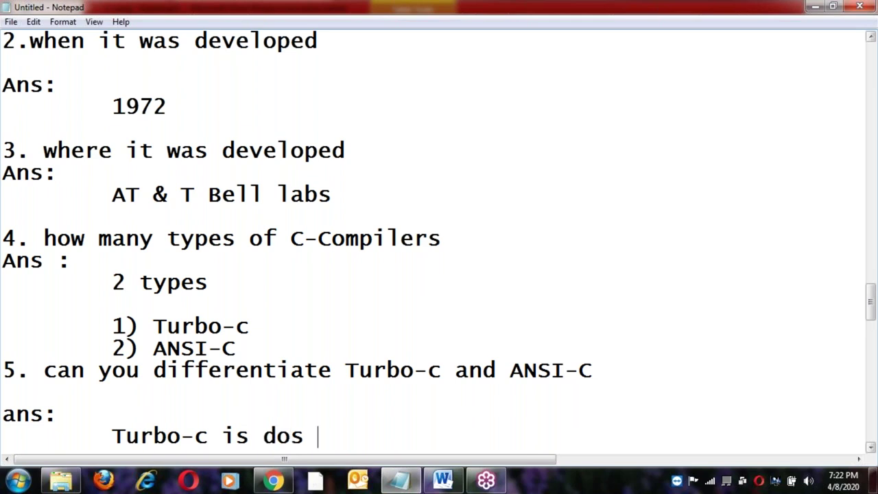
{"action": "type", "text": "w"}
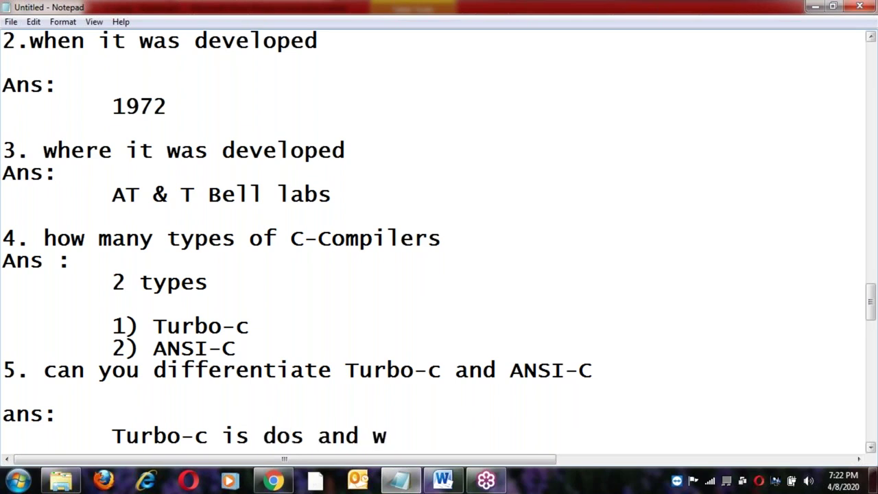
{"action": "type", "text": "indows base"}
{"action": "type", "text": "ed"}
{"action": "key", "text": "BackSpace"}
{"action": "key", "text": "BackSpace"}
{"action": "type", "text": "d."}
{"action": "key", "text": "Return"}
{"action": "key", "text": "Return"}
{"action": "key", "text": "Tab"}
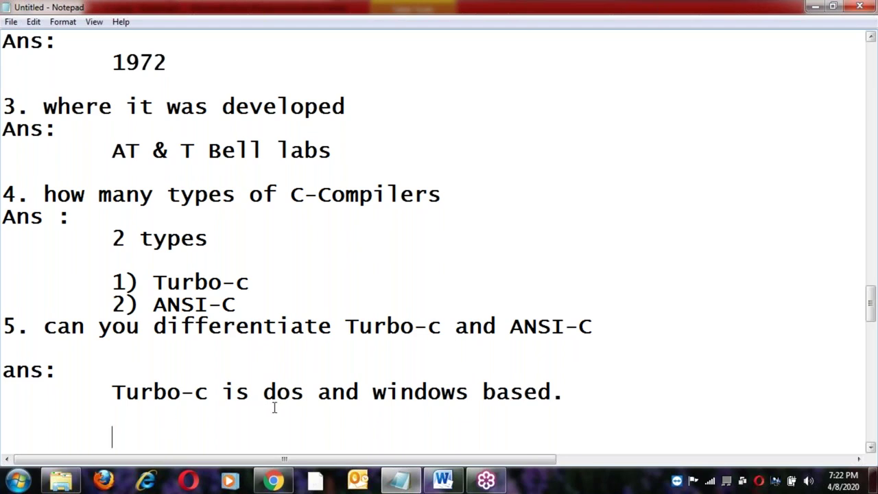
Add the answer line stating ANSI - C is a Unix and Linux platform.
{"action": "type", "text": "ANS"}
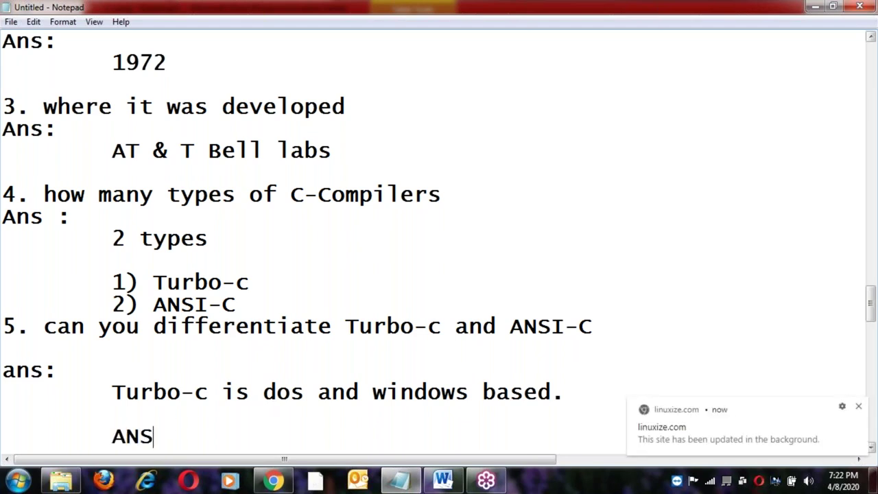
{"action": "type", "text": "I - C is a Linux"}
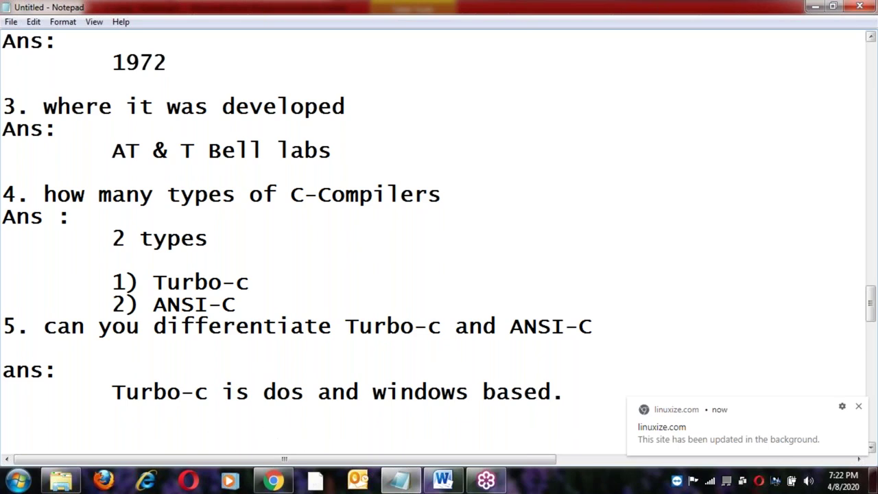
{"action": "left_click", "coordinate": [315, 437]}
{"action": "type", "text": "Unix and Linux"}
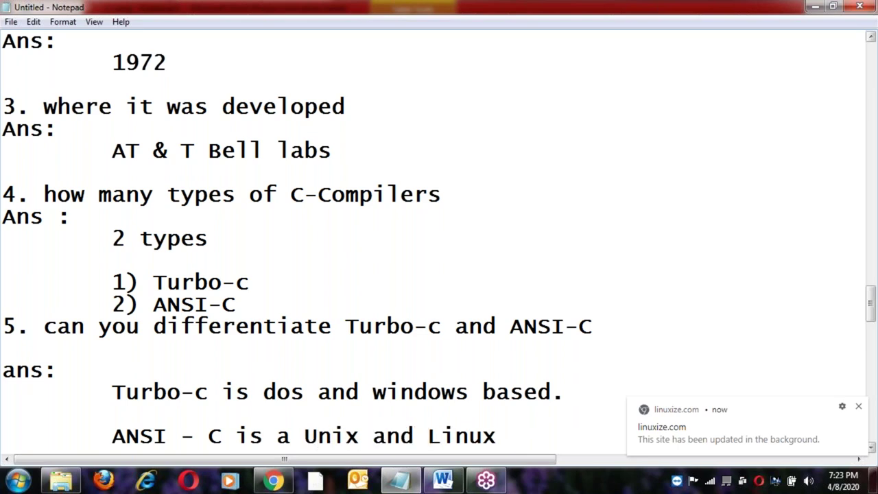
{"action": "key", "text": "End"}
{"action": "key", "text": "Return"}
{"action": "key", "text": "Return"}
Add the indented answer line 'Turbo-c for learning'.
{"action": "type", "text": "6"}
{"action": "key", "text": "BackSpace"}
{"action": "key", "text": "Tab"}
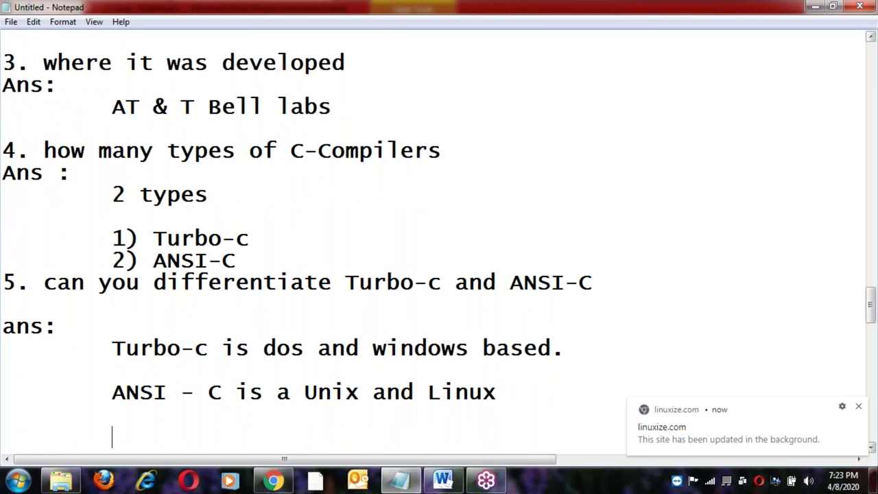
{"action": "type", "text": "Turbo-c for learing"}
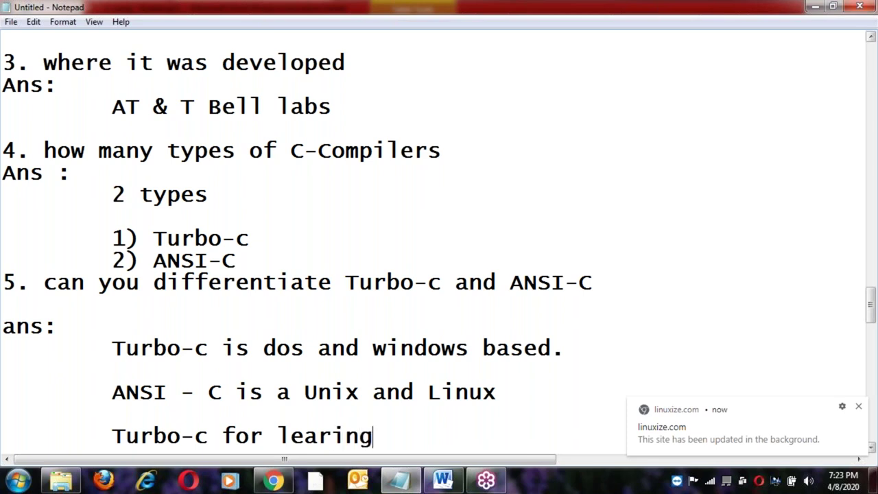
{"action": "key", "text": "BackSpace"}
{"action": "type", "text": "ing"}
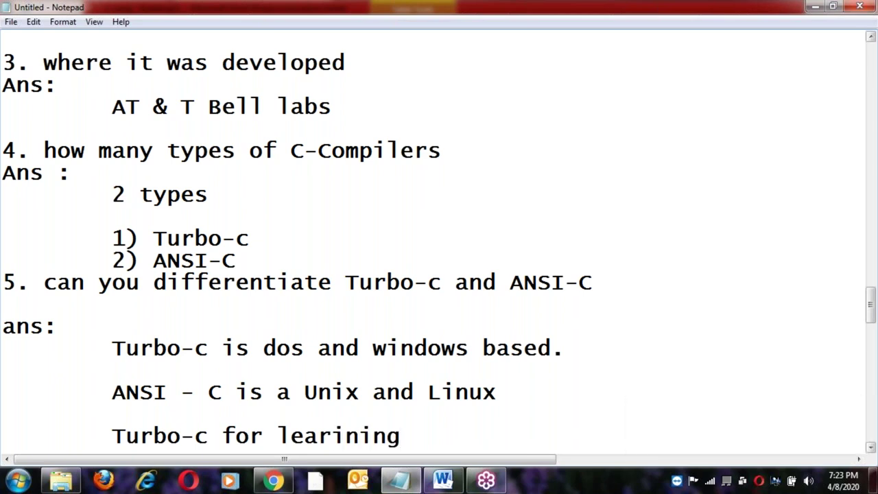
{"action": "key", "text": "Return"}
{"action": "key", "text": "Return"}
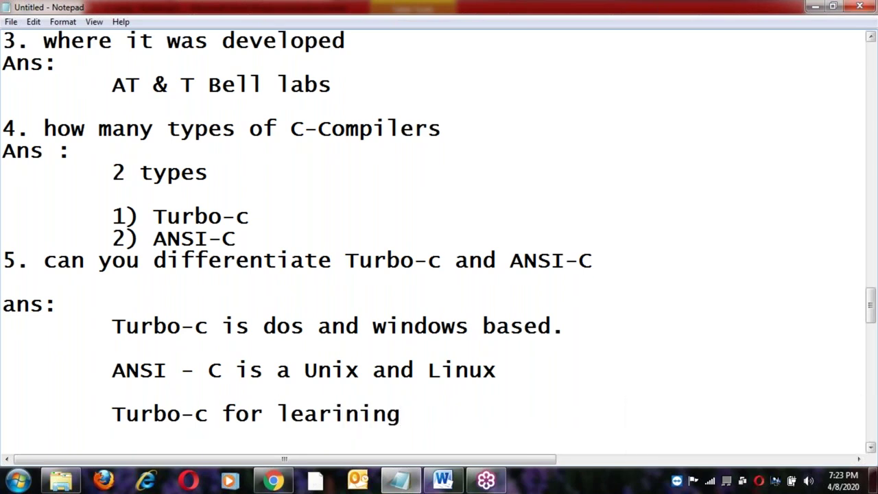
Add the indented line 'ANSI-c for real time project development.'.
{"action": "key", "text": "Tab"}
{"action": "type", "text": "ANSI"}
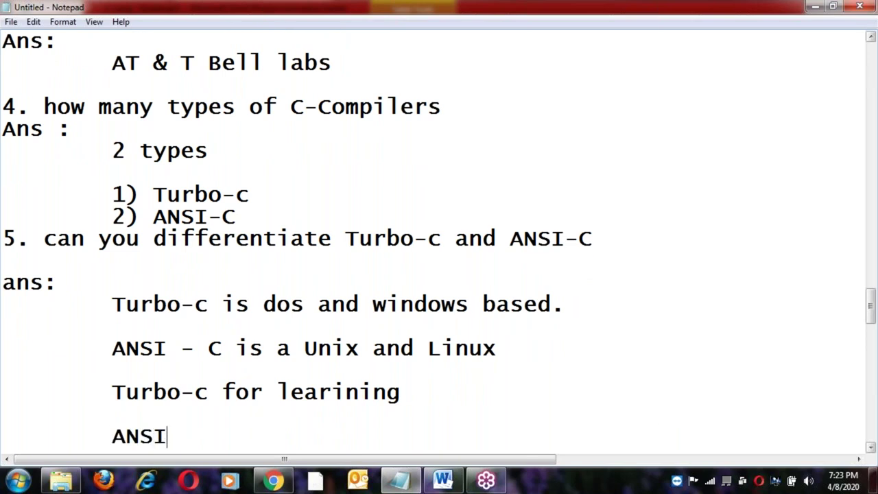
{"action": "type", "text": "-c for "}
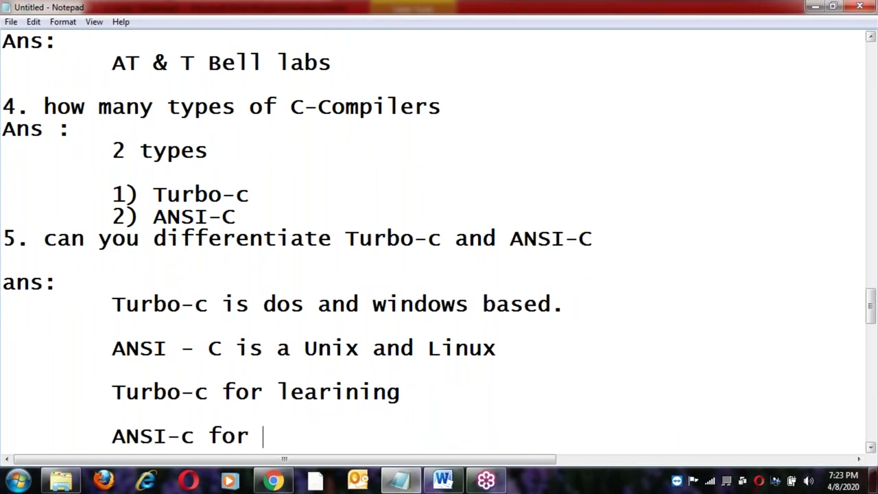
{"action": "type", "text": "real t"}
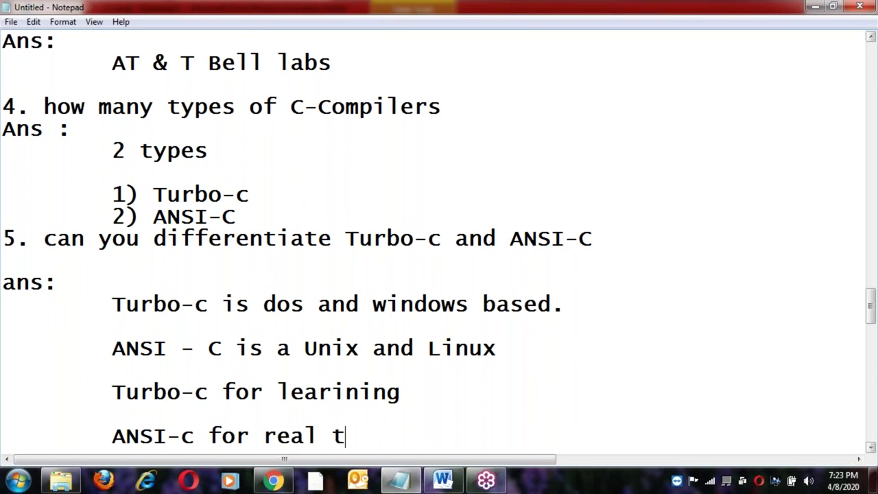
{"action": "type", "text": "ime proje"}
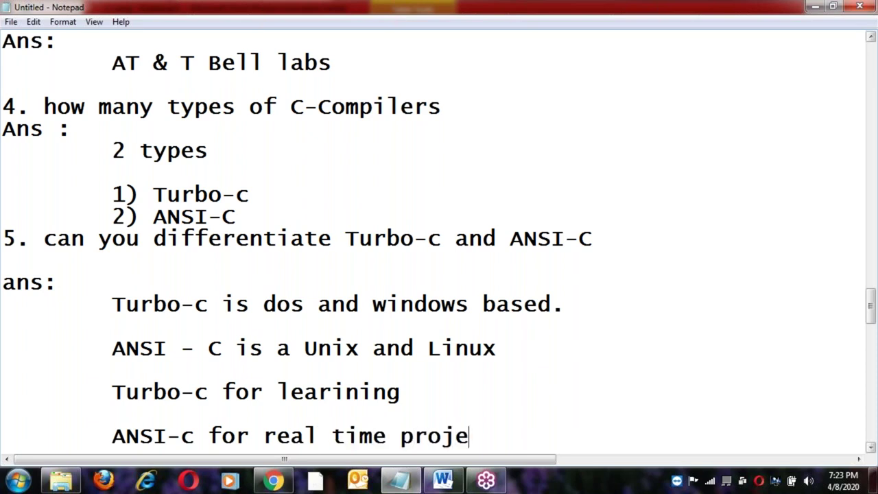
{"action": "type", "text": "ct devel"}
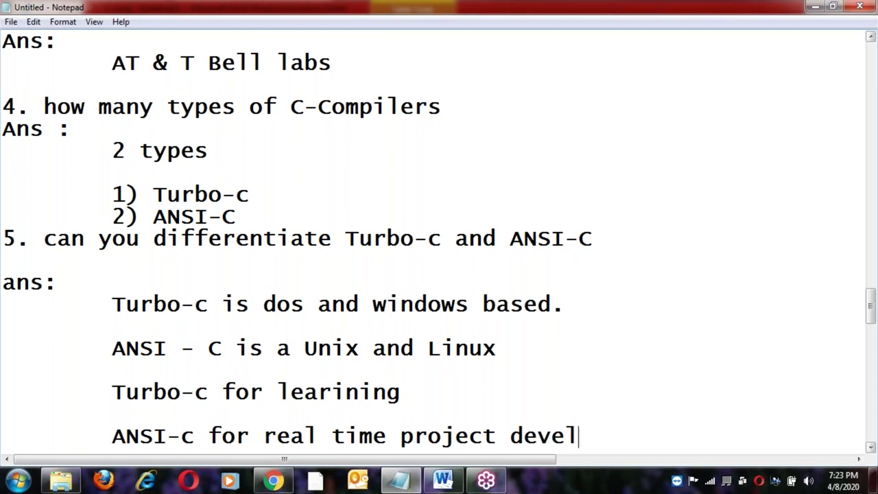
{"action": "type", "text": "opment."}
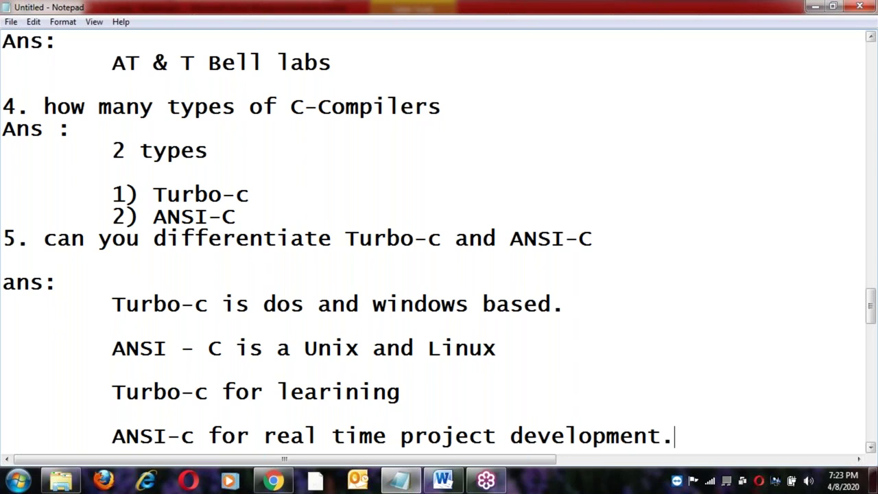
{"action": "key", "text": "Return"}
{"action": "scroll", "coordinate": [265, 240], "scroll_direction": "down", "scroll_amount": 1}
{"action": "left_click", "coordinate": [251, 173]}
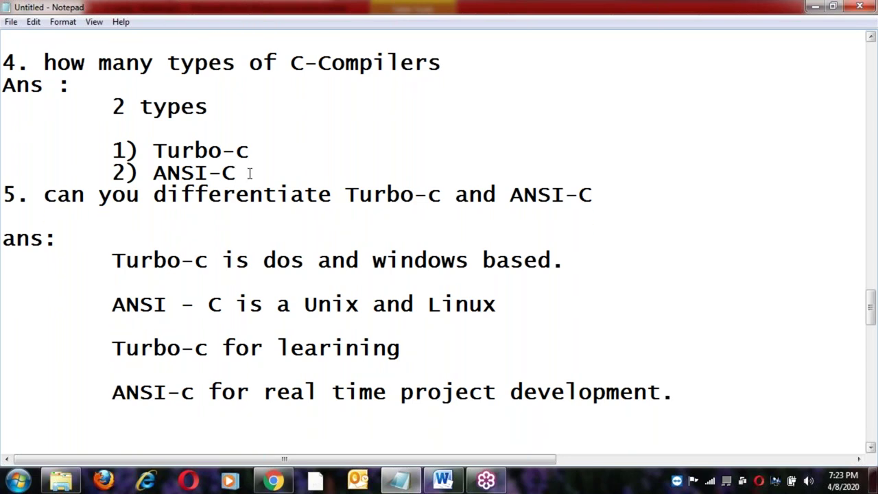
Insert a blank line between questions 4 and 5 and open a fresh line after the last answer.
{"action": "key", "text": "Return"}
{"action": "left_click", "coordinate": [298, 272]}
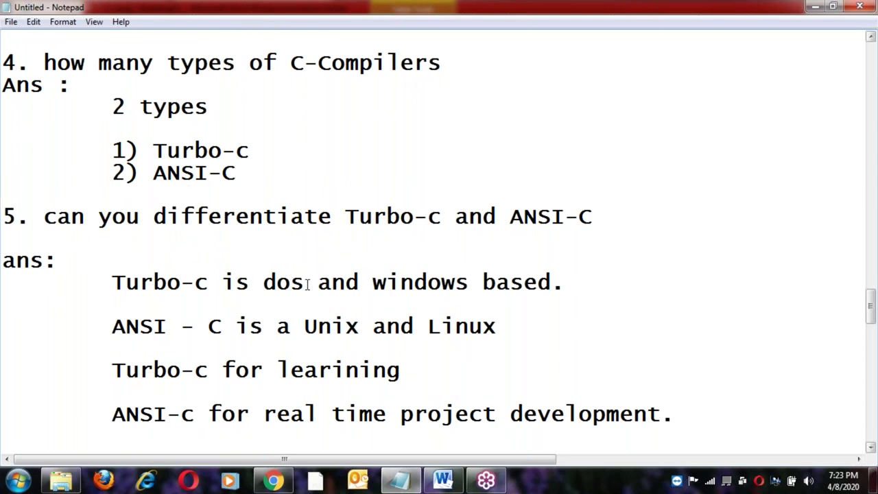
{"action": "scroll", "coordinate": [307, 284], "scroll_direction": "up", "scroll_amount": 1}
{"action": "scroll", "coordinate": [308, 283], "scroll_direction": "up", "scroll_amount": 6}
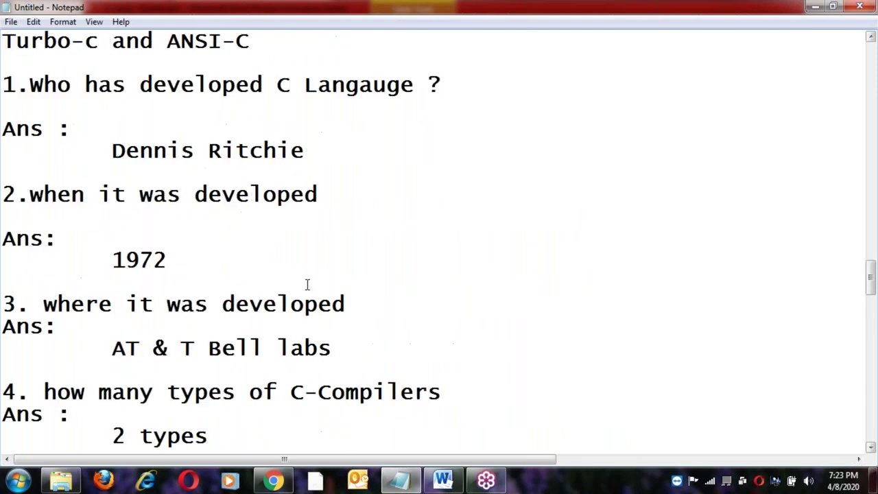
{"action": "scroll", "coordinate": [303, 283], "scroll_direction": "down", "scroll_amount": 9}
{"action": "key", "text": "Return"}
{"action": "key", "text": "Return"}
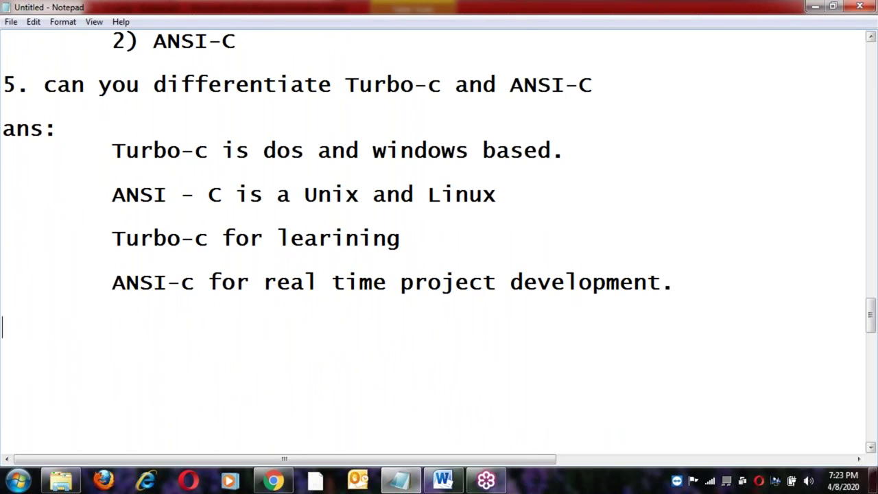
Write question '6. What is a C language ?' followed by an 'Ans:' line.
{"action": "type", "text": "6>"}
{"action": "key", "text": "BackSpace"}
{"action": "key", "text": "BackSpace"}
{"action": "type", "text": ". What is"}
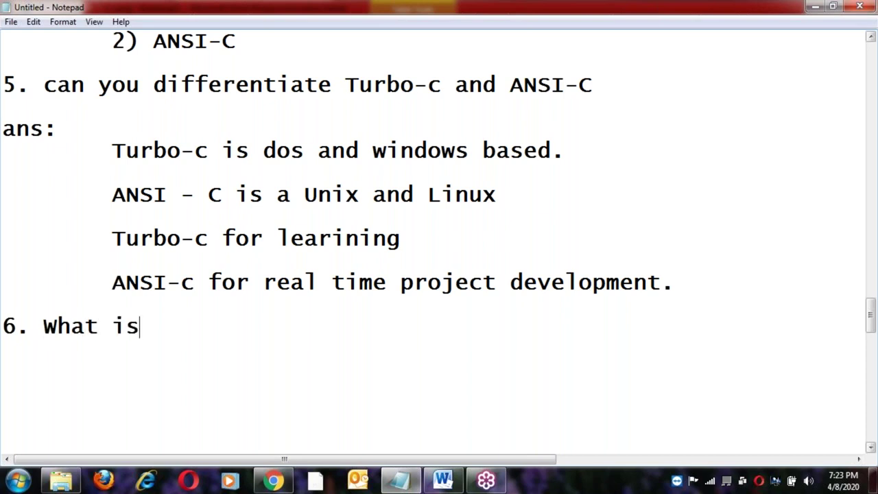
{"action": "type", "text": " a C langugag"}
{"action": "key", "text": "BackSpace"}
{"action": "key", "text": "BackSpace"}
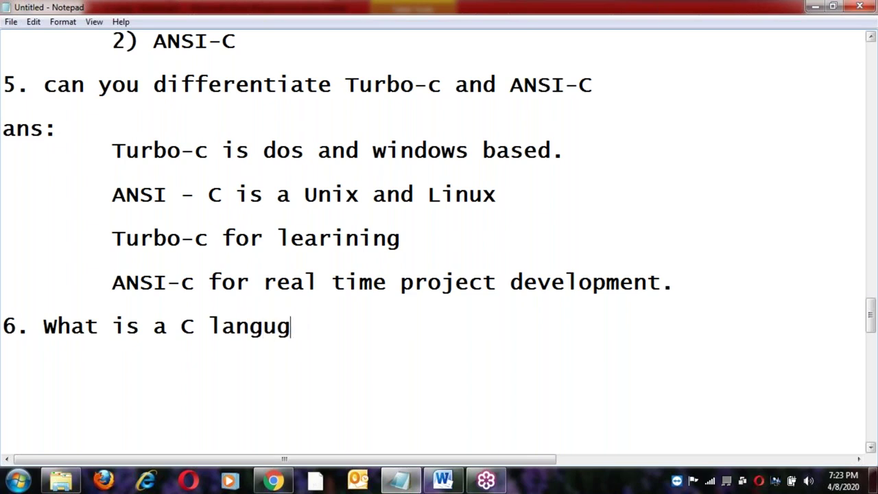
{"action": "key", "text": "BackSpace"}
{"action": "type", "text": "age "}
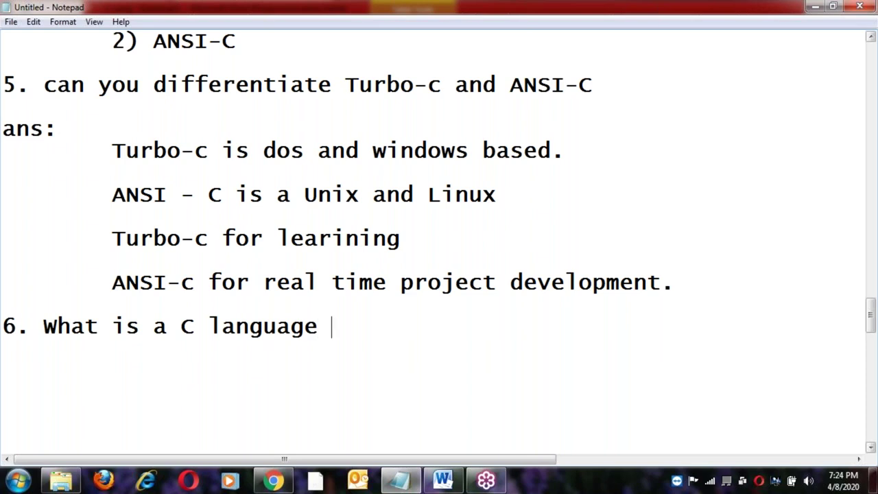
{"action": "type", "text": "?"}
{"action": "key", "text": "Return"}
{"action": "key", "text": "Return"}
{"action": "type", "text": "Ans:"}
{"action": "key", "text": "Return"}
{"action": "key", "text": "Tab"}
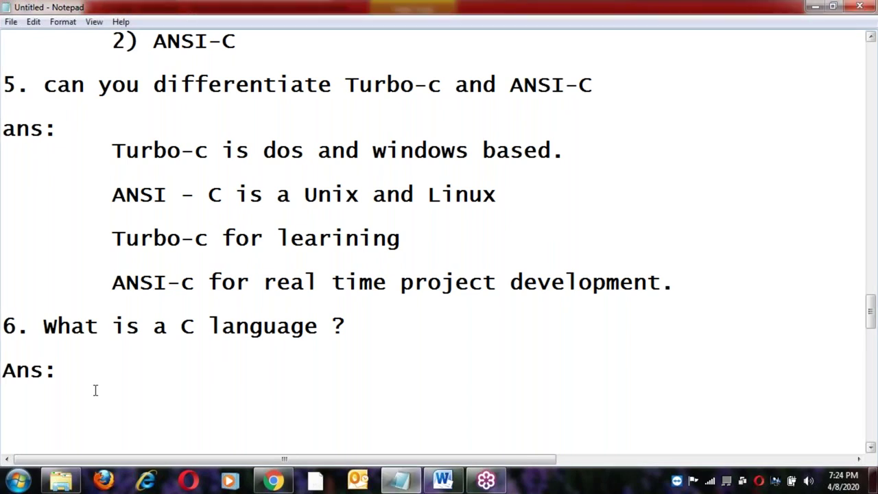
Add the indented answer 'functional oriented language', fixing the misspelled 'langauge'.
{"action": "type", "text": "functional"}
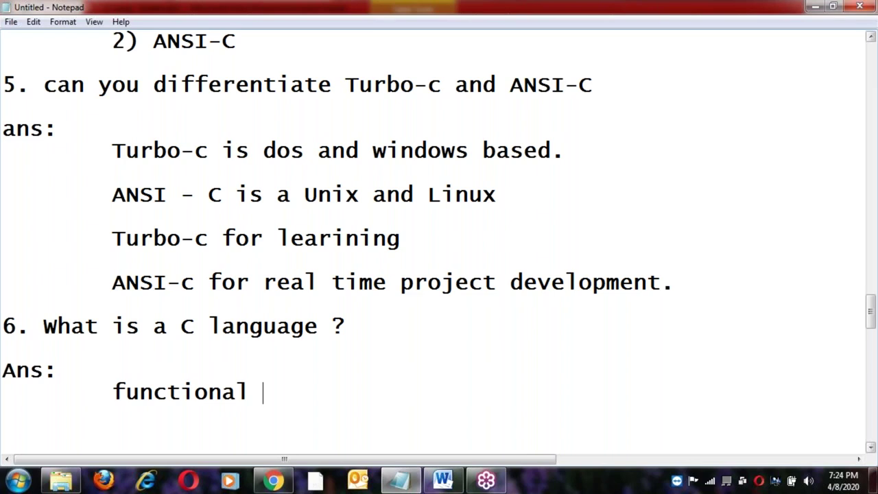
{"action": "type", "text": " oriented "}
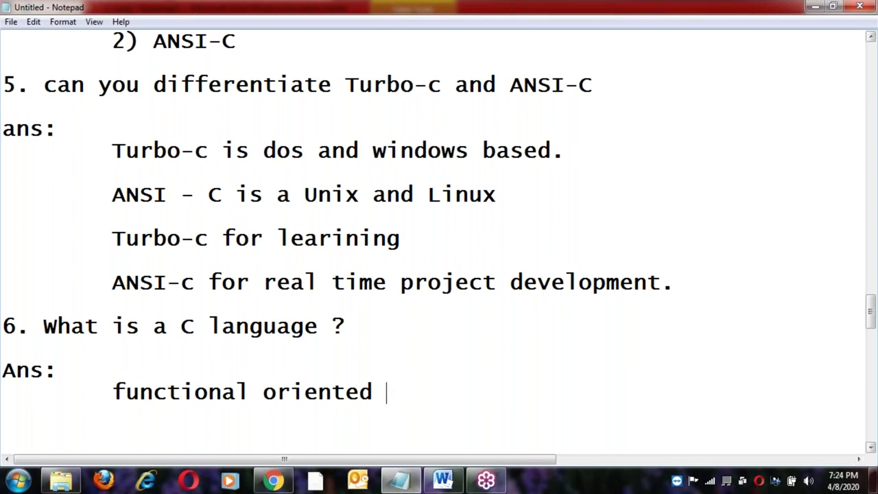
{"action": "type", "text": "lan"}
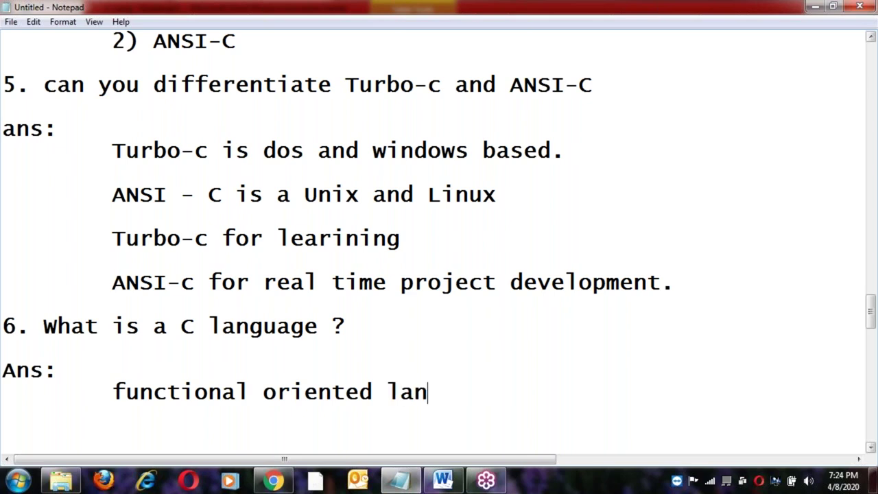
{"action": "type", "text": "gauge"}
{"action": "key", "text": "Return"}
{"action": "key", "text": "Tab"}
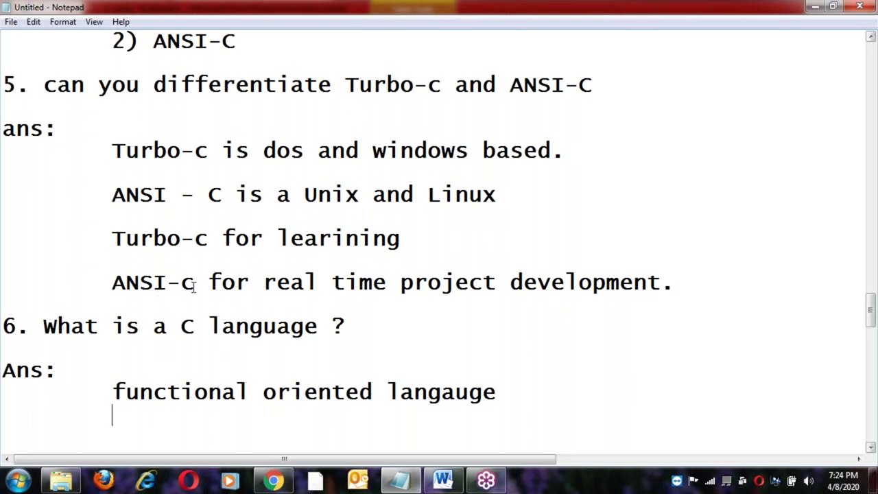
{"action": "left_click", "coordinate": [456, 392]}
{"action": "key", "text": "BackSpace"}
{"action": "type", "text": "a"}
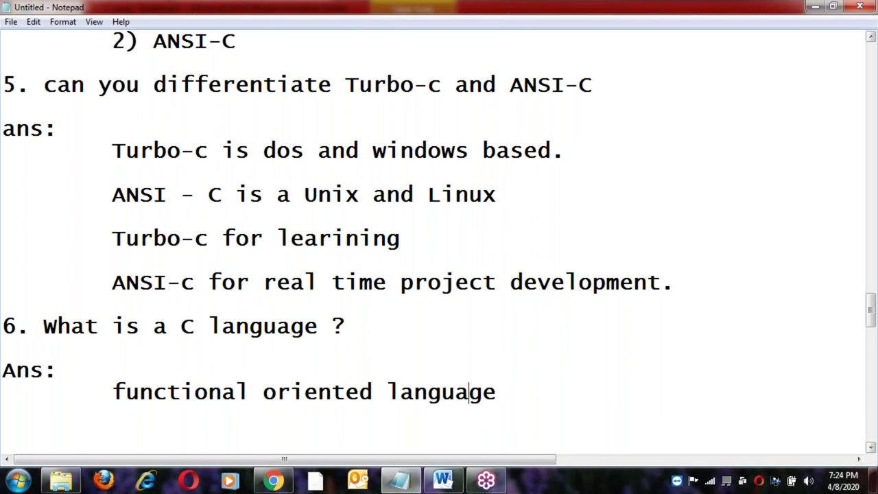
{"action": "left_click", "coordinate": [508, 393]}
{"action": "key", "text": "Down"}
Add answer lines 'it is compiler based language' and 'it is middle level language'.
{"action": "type", "text": "it is "}
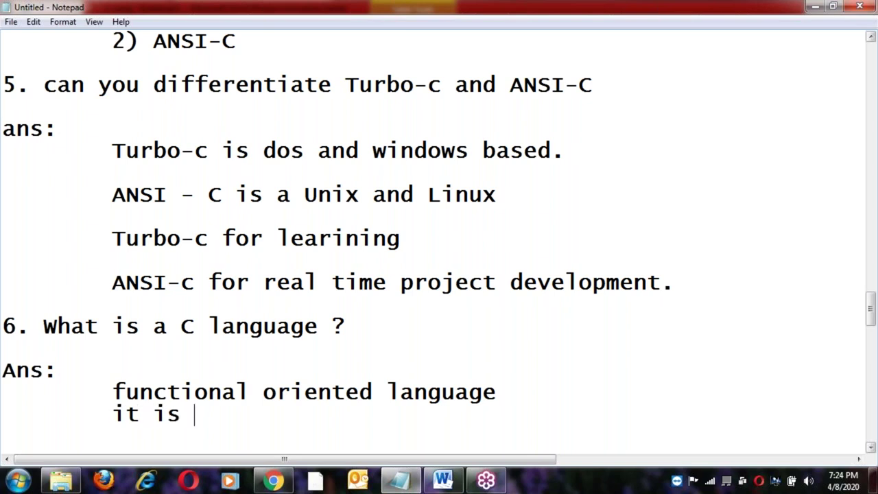
{"action": "type", "text": "comipl"}
{"action": "key", "text": "BackSpace"}
{"action": "key", "text": "BackSpace"}
{"action": "key", "text": "BackSpace"}
{"action": "type", "text": "p"}
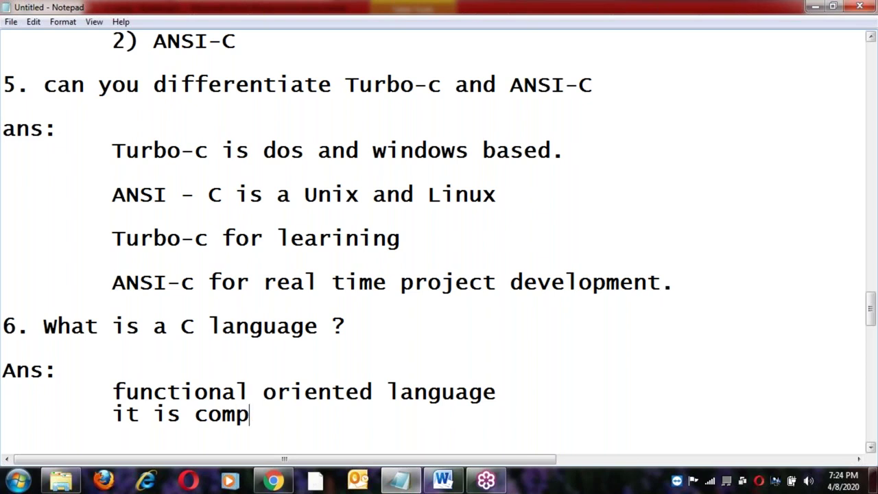
{"action": "type", "text": "l"}
{"action": "key", "text": "BackSpace"}
{"action": "type", "text": "iler based "}
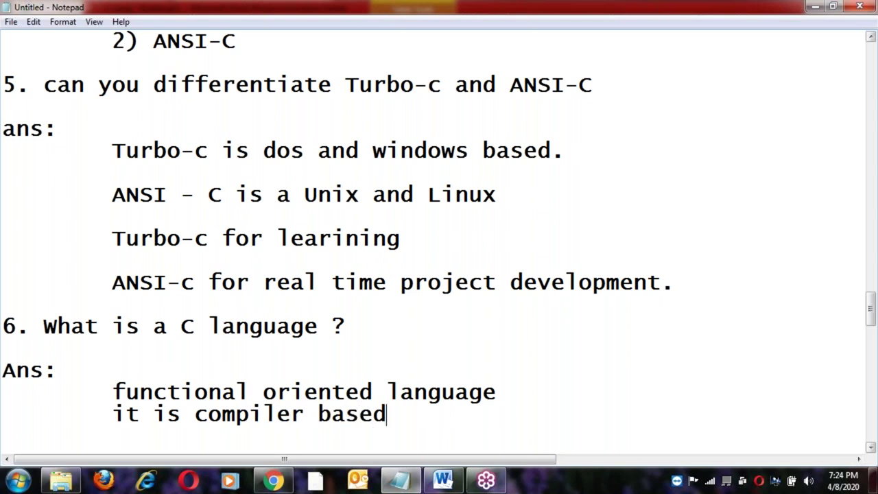
{"action": "type", "text": "langauge"}
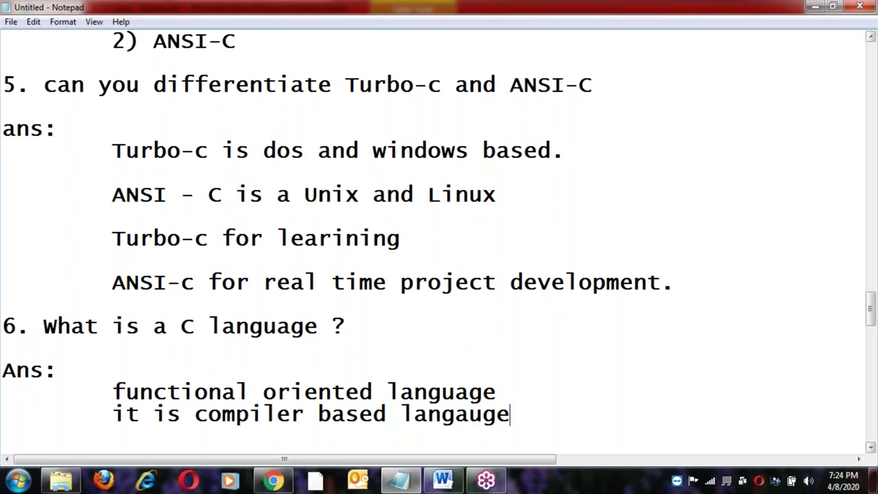
{"action": "key", "text": "Return"}
{"action": "type", "text": "it is mid"}
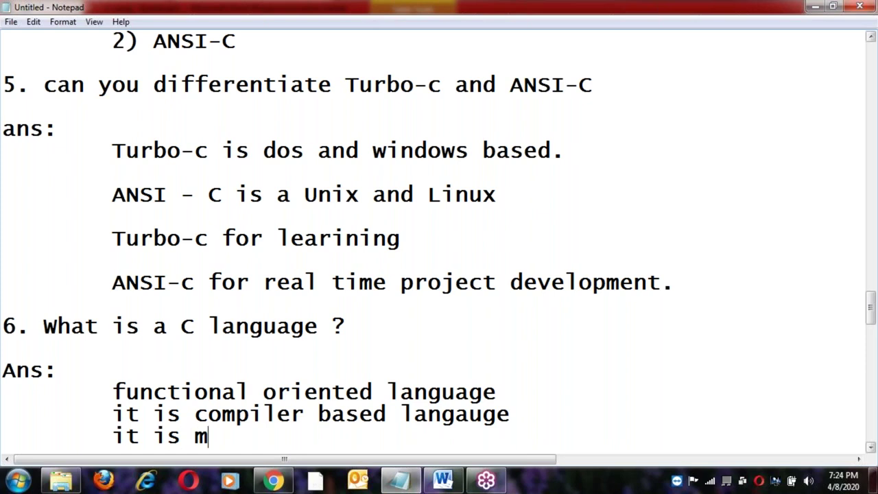
{"action": "type", "text": "e level "}
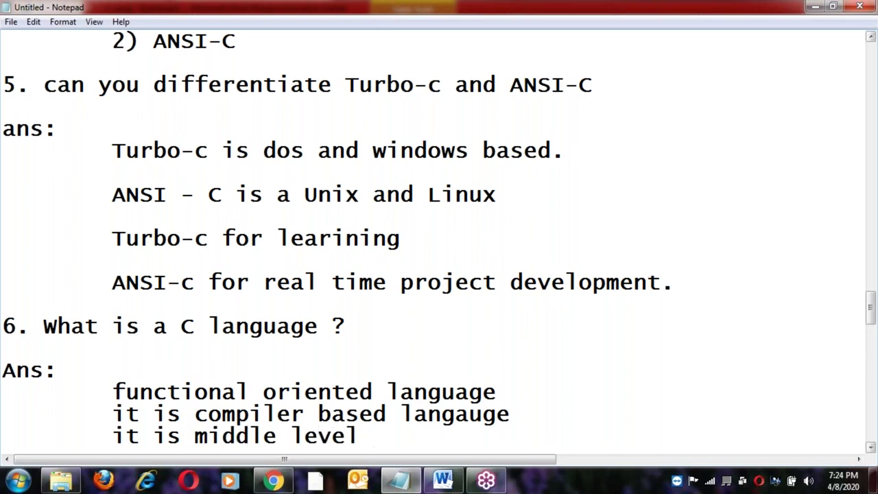
{"action": "type", "text": "lana"}
{"action": "key", "text": "BackSpace"}
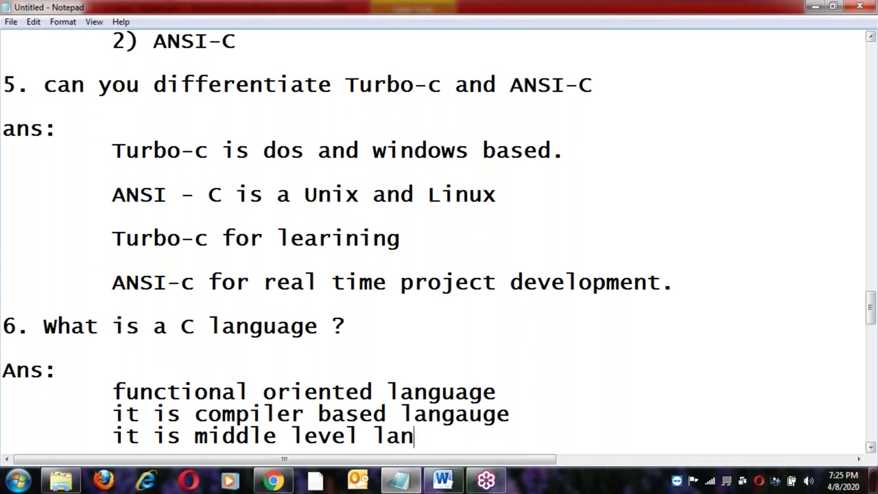
{"action": "type", "text": "guage"}
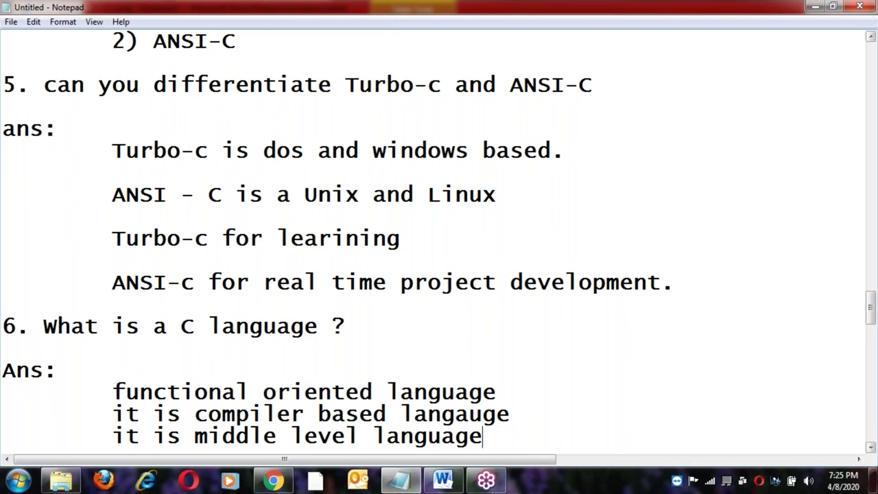
{"action": "key", "text": "Return"}
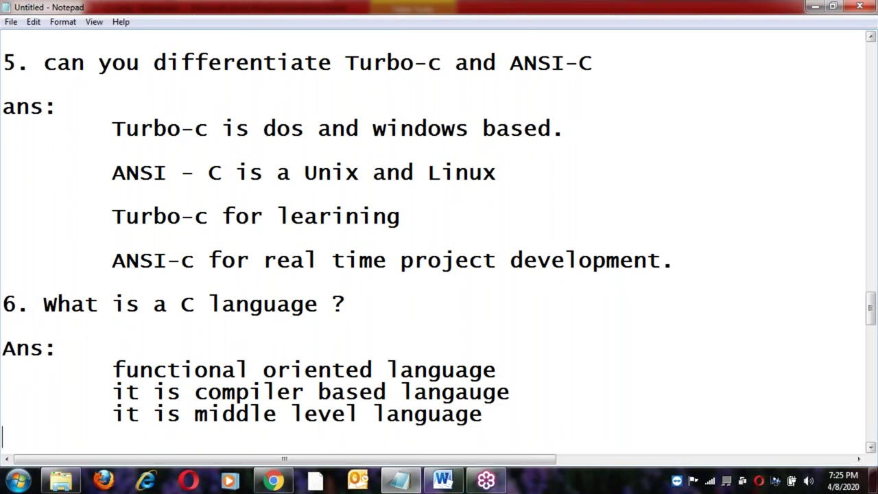
Start a new indented line after 'it is middle level language' under question 6.
{"action": "left_click", "coordinate": [497, 410]}
{"action": "scroll", "coordinate": [497, 410], "scroll_direction": "down", "scroll_amount": 1}
{"action": "left_click", "coordinate": [236, 304]}
{"action": "left_click", "coordinate": [311, 294]}
{"action": "left_click", "coordinate": [411, 325]}
{"action": "left_click", "coordinate": [318, 348]}
{"action": "left_click", "coordinate": [560, 343]}
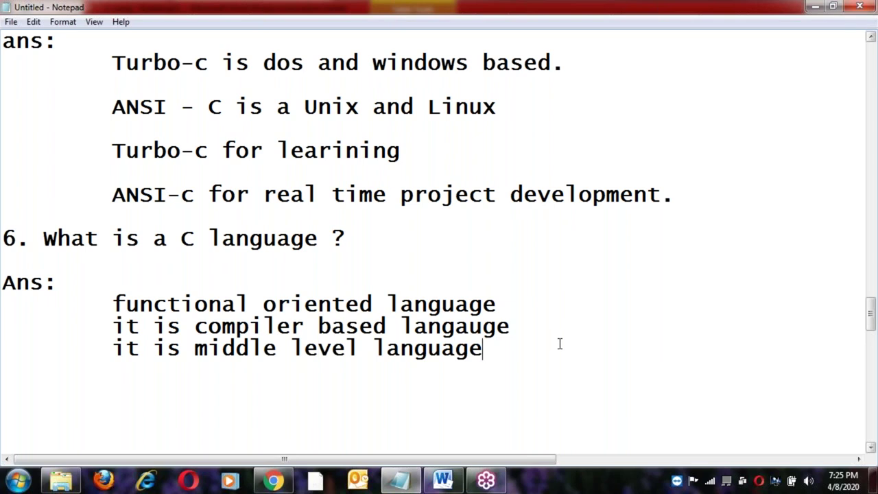
{"action": "key", "text": "Return"}
{"action": "key", "text": "Tab"}
Type the fourth answer 'IV generated Langauge', fix the typos, and end the line.
{"action": "type", "text": "IV gene"}
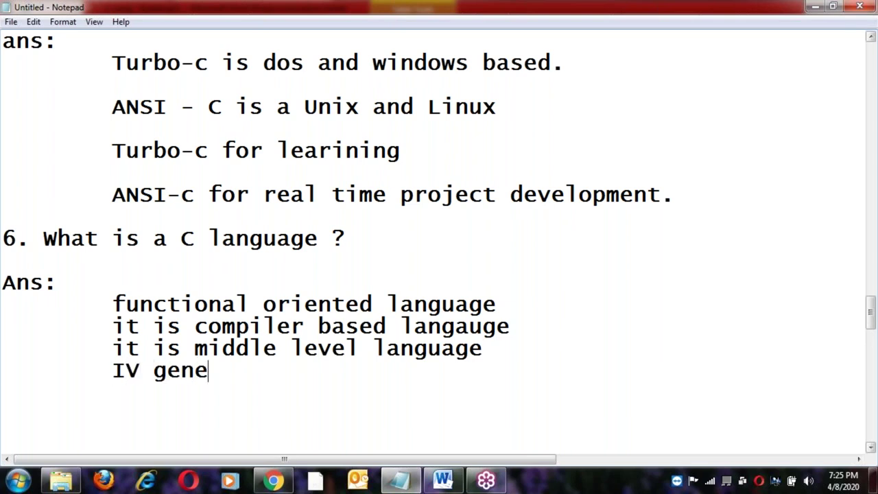
{"action": "type", "text": "rated La"}
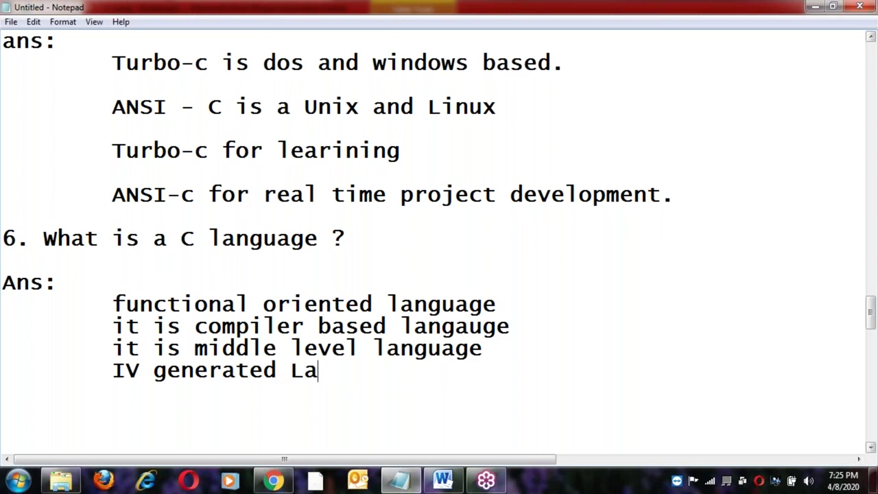
{"action": "key", "text": "BackSpace"}
{"action": "type", "text": "ngauges"}
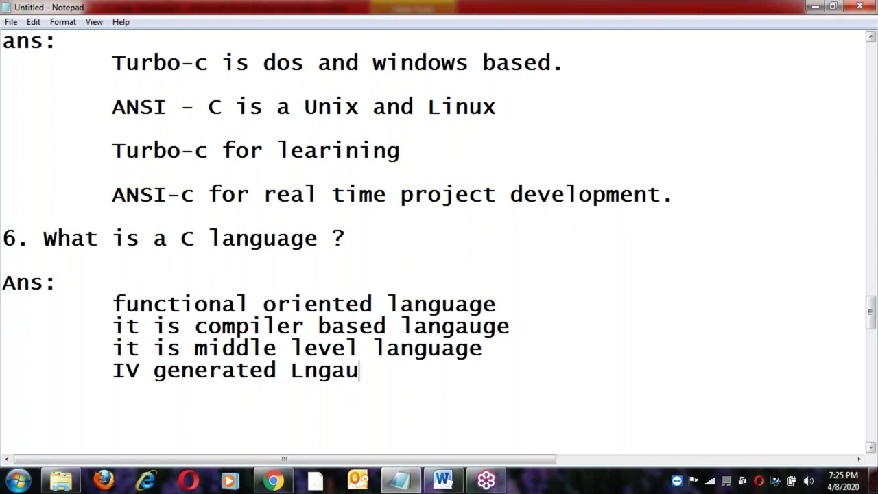
{"action": "key", "text": "Left"}
{"action": "key", "text": "Left"}
{"action": "key", "text": "Left"}
{"action": "key", "text": "Left"}
{"action": "key", "text": "Left"}
{"action": "key", "text": "Left"}
{"action": "key", "text": "Left"}
{"action": "key", "text": "Left"}
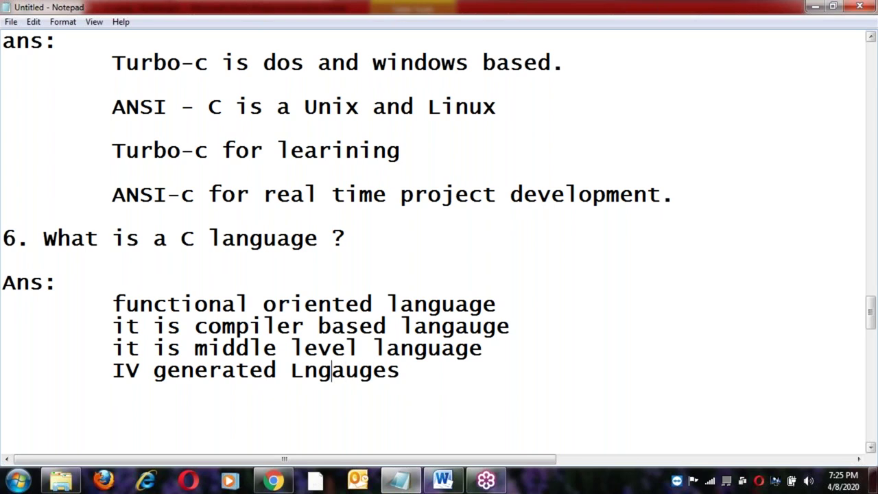
{"action": "type", "text": "a"}
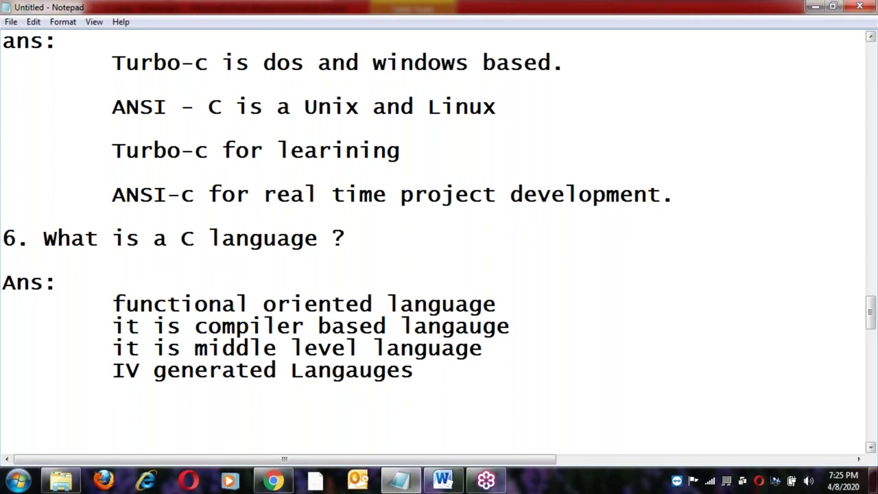
{"action": "key", "text": "Right"}
{"action": "key", "text": "Right"}
{"action": "key", "text": "Right"}
{"action": "key", "text": "Right"}
{"action": "key", "text": "Right"}
{"action": "key", "text": "Right"}
{"action": "key", "text": "Right"}
{"action": "key", "text": "BackSpace"}
{"action": "key", "text": "Return"}
Begin saving the notes and browse to D:\NRIT_C_Material\C-Batch-APR-6PM.
{"action": "key", "text": "ctrl+s"}
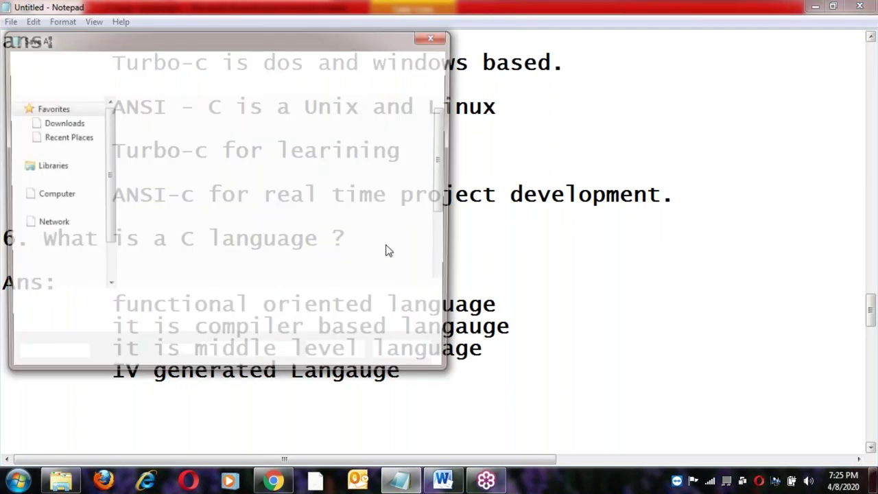
{"action": "scroll", "coordinate": [449, 186], "scroll_direction": "down", "scroll_amount": 3}
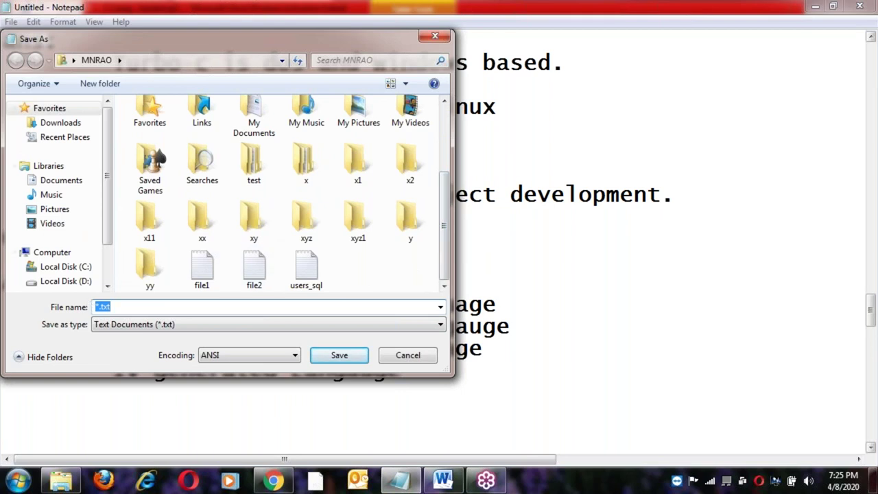
{"action": "left_click", "coordinate": [58, 282]}
{"action": "mouse_move", "coordinate": [445, 137]}
{"action": "left_mouse_down"}
{"action": "mouse_move", "coordinate": [446, 175]}
{"action": "mouse_move", "coordinate": [445, 142]}
{"action": "left_mouse_up"}
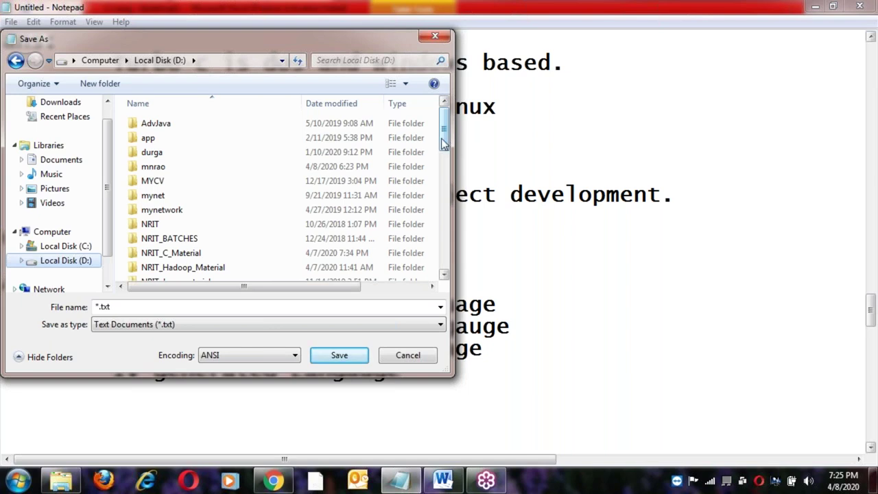
{"action": "left_click_drag", "start_coordinate": [446, 128], "coordinate": [453, 170]}
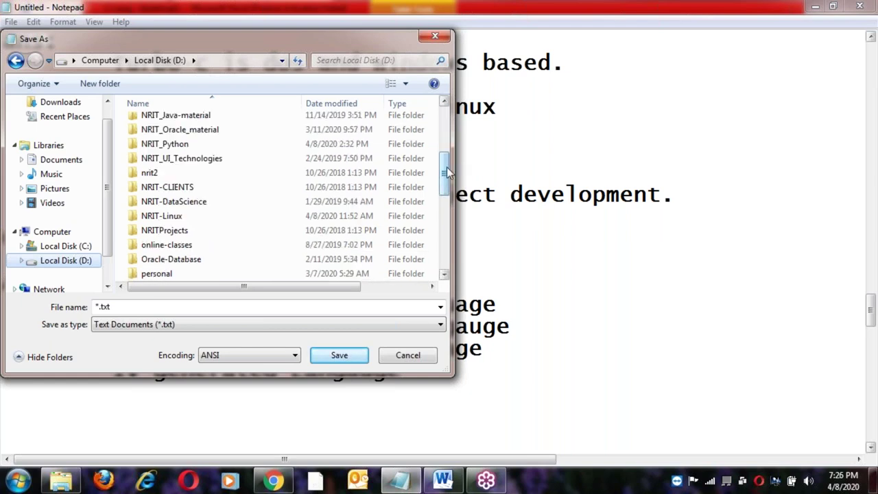
{"action": "scroll", "coordinate": [447, 172], "scroll_direction": "down", "scroll_amount": 1}
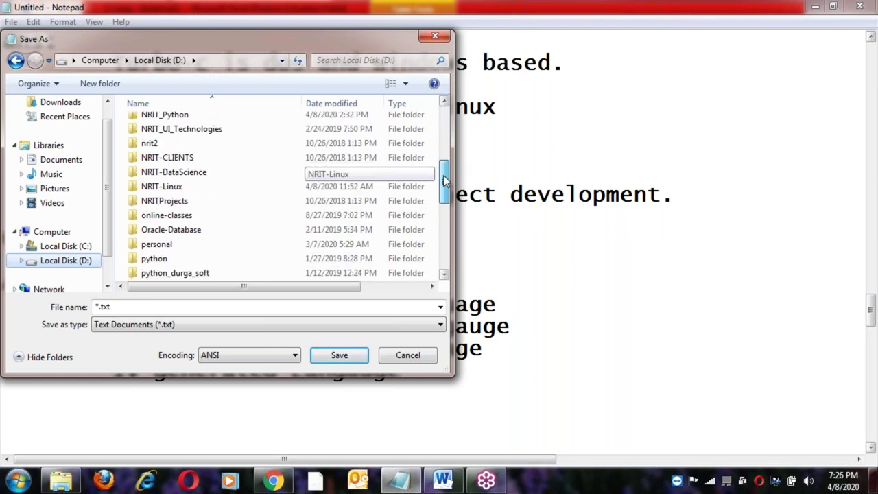
{"action": "left_click", "coordinate": [183, 192]}
{"action": "scroll", "coordinate": [182, 168], "scroll_direction": "up", "scroll_amount": 3}
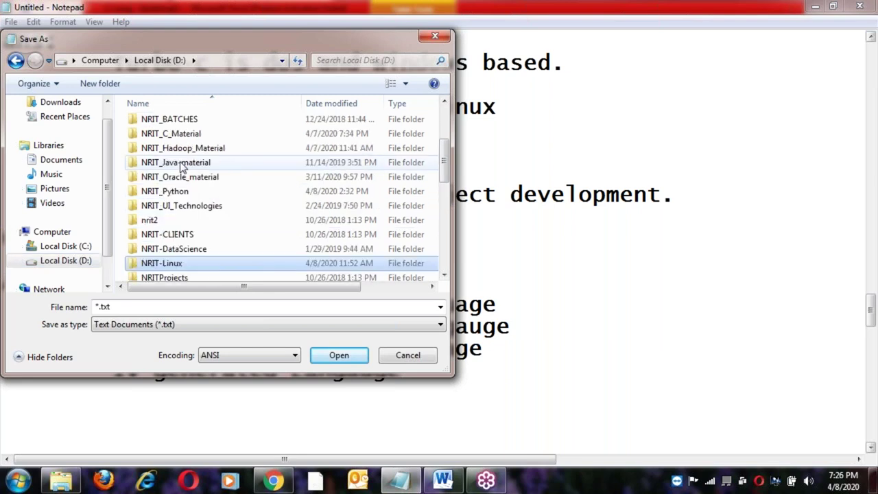
{"action": "double_click", "coordinate": [183, 176]}
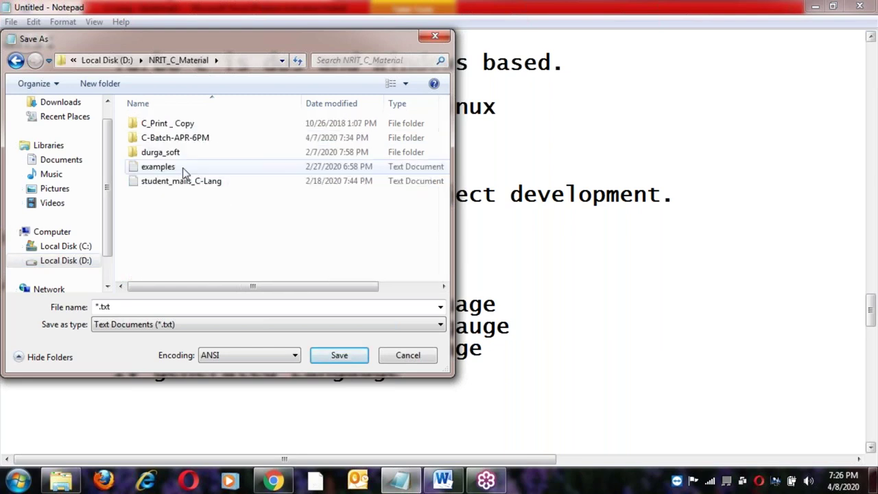
{"action": "left_click", "coordinate": [184, 143]}
{"action": "double_click", "coordinate": [183, 143]}
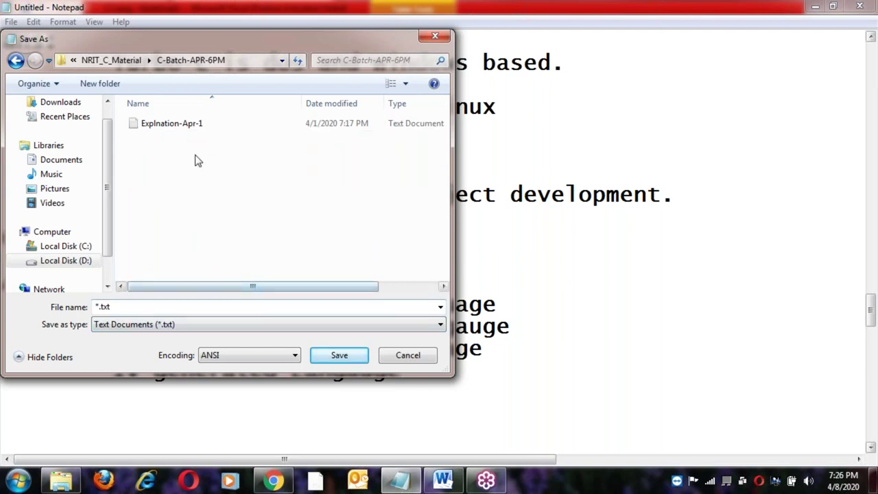
Save the notes as Explnation-Apr-8 and return to the Word reference document.
{"action": "left_click", "coordinate": [192, 125]}
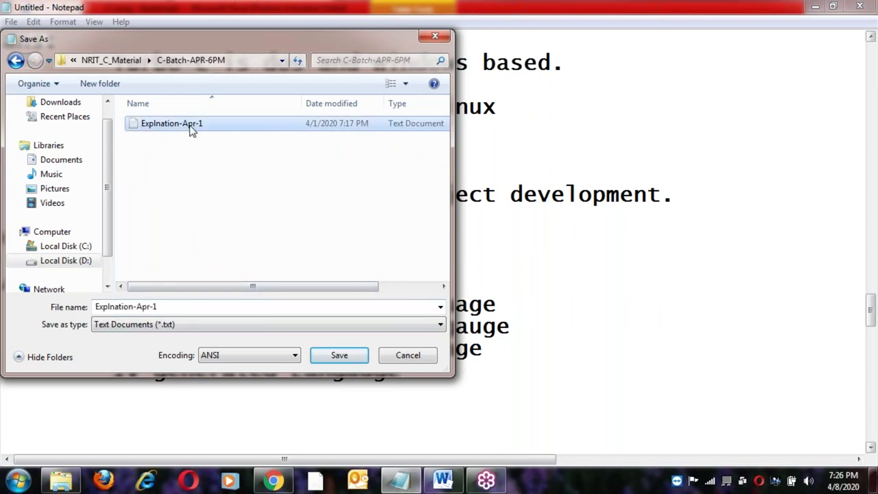
{"action": "left_click", "coordinate": [165, 306]}
{"action": "left_click", "coordinate": [165, 306]}
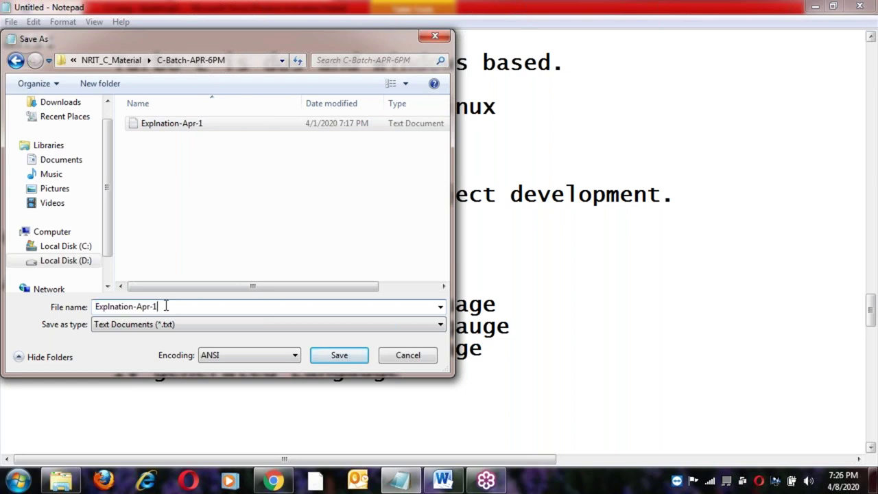
{"action": "key", "text": "BackSpace"}
{"action": "type", "text": "8"}
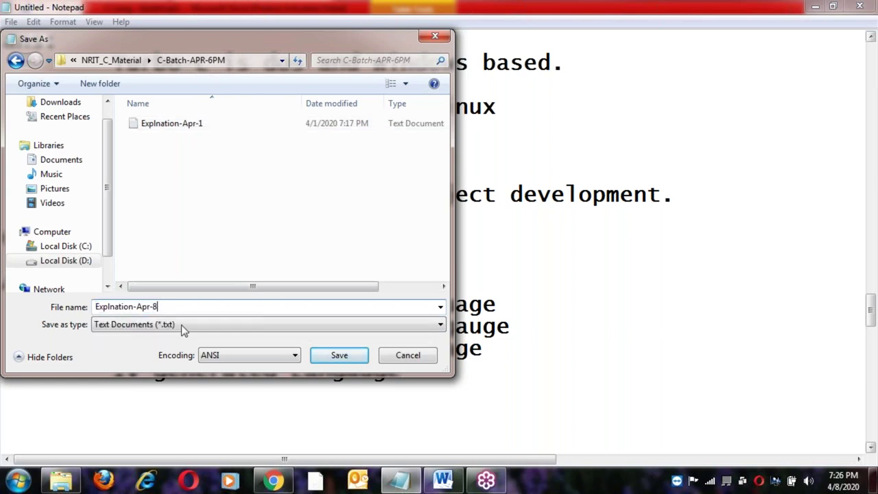
{"action": "key", "text": "Tab"}
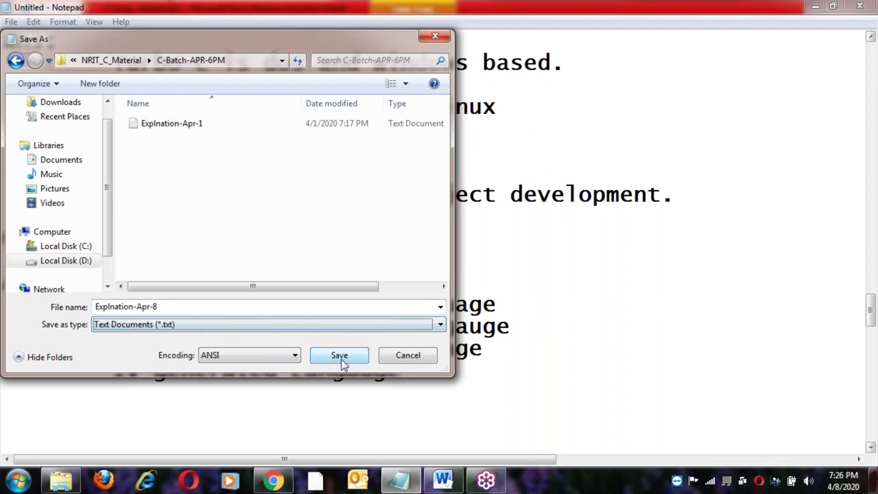
{"action": "left_click", "coordinate": [341, 357]}
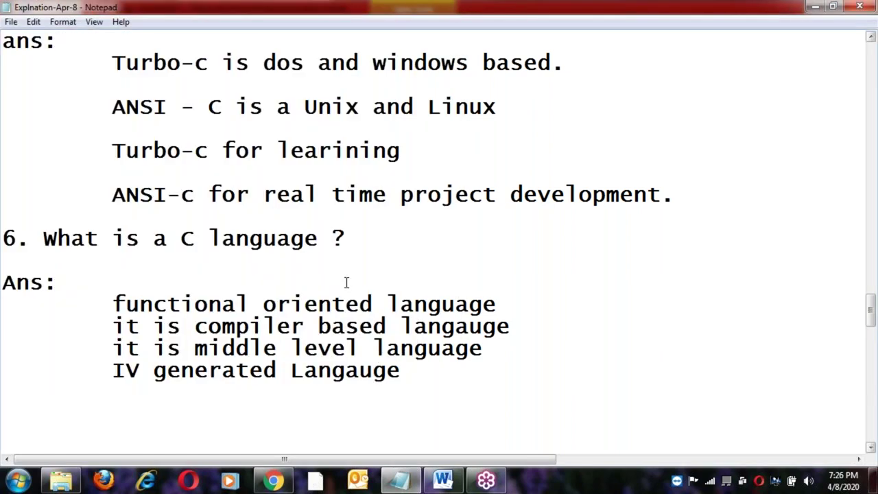
{"action": "scroll", "coordinate": [347, 283], "scroll_direction": "up", "scroll_amount": 15}
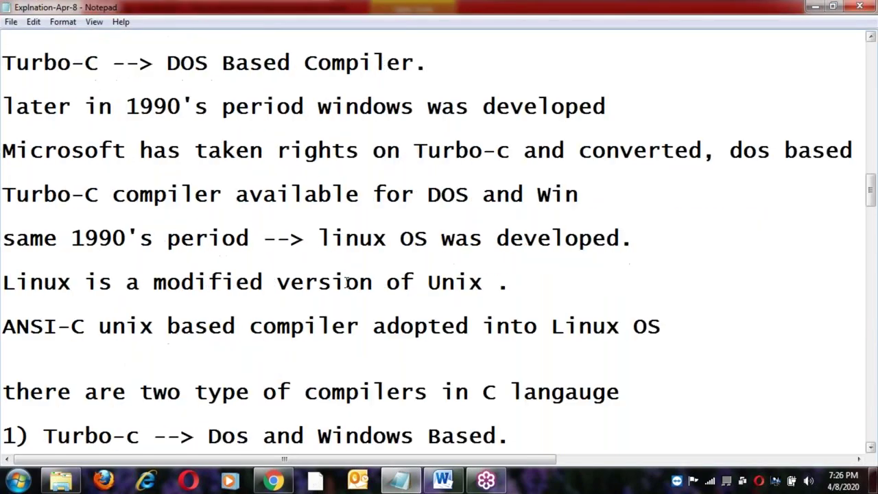
{"action": "scroll", "coordinate": [346, 282], "scroll_direction": "up", "scroll_amount": 15}
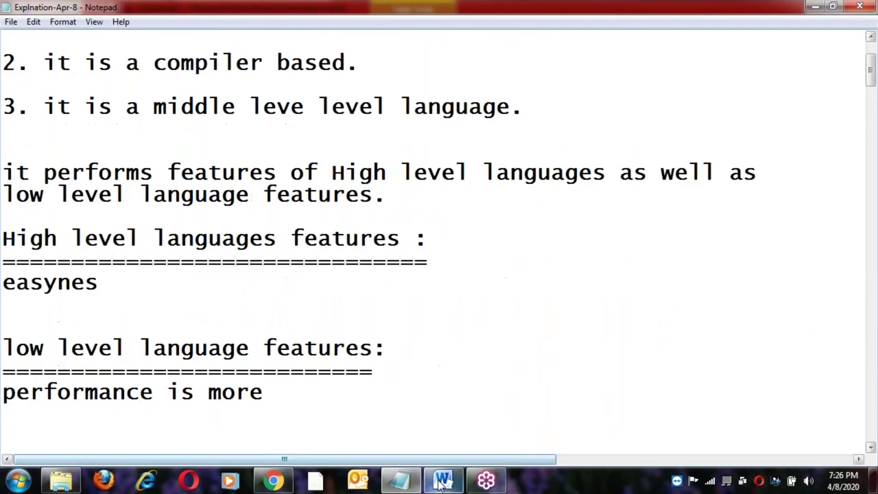
{"action": "left_click", "coordinate": [442, 481]}
Step through the History of C-Language table rows from 1960 to 1972.
{"action": "scroll", "coordinate": [365, 345], "scroll_direction": "down", "scroll_amount": 1}
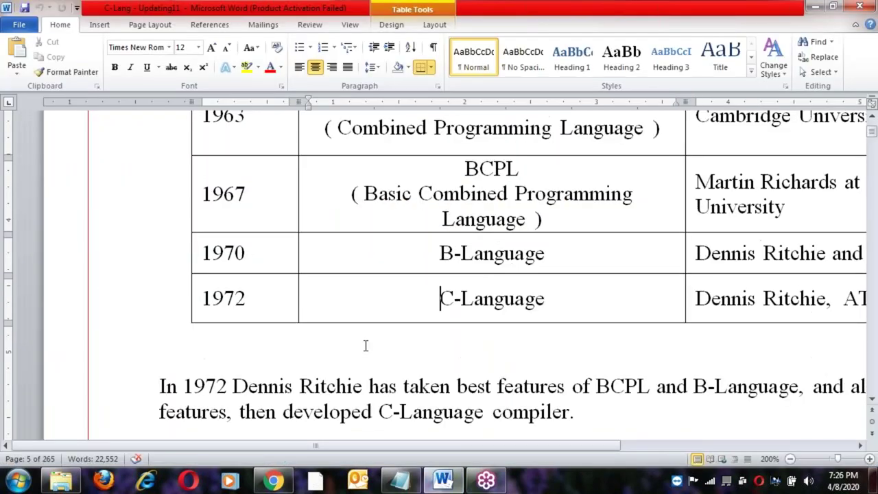
{"action": "scroll", "coordinate": [366, 345], "scroll_direction": "down", "scroll_amount": 2}
{"action": "scroll", "coordinate": [366, 345], "scroll_direction": "up", "scroll_amount": 6}
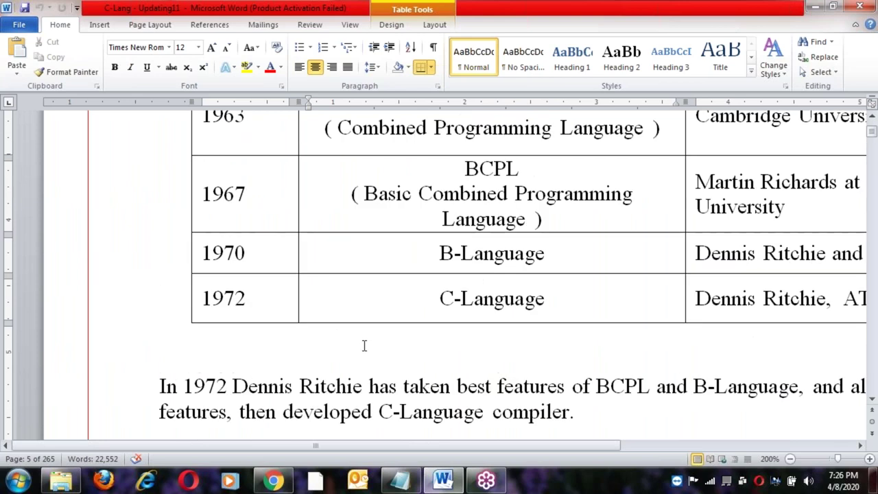
{"action": "left_click_drag", "start_coordinate": [401, 446], "coordinate": [444, 445]}
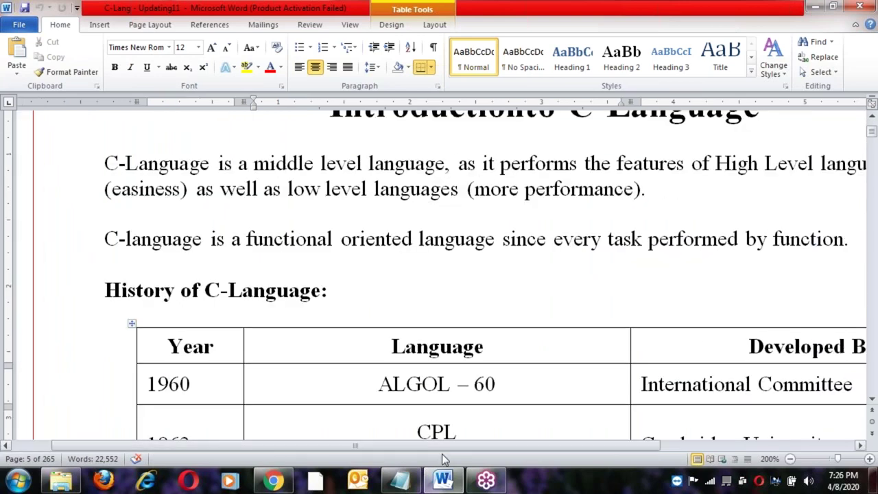
{"action": "scroll", "coordinate": [343, 334], "scroll_direction": "down", "scroll_amount": 2}
{"action": "left_click", "coordinate": [226, 249]}
{"action": "left_click", "coordinate": [208, 389]}
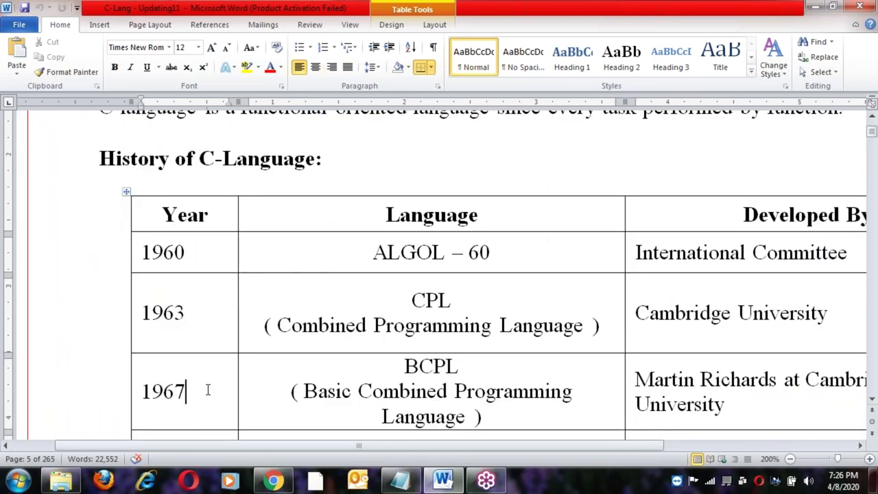
{"action": "key", "text": "Down"}
{"action": "key", "text": "Down"}
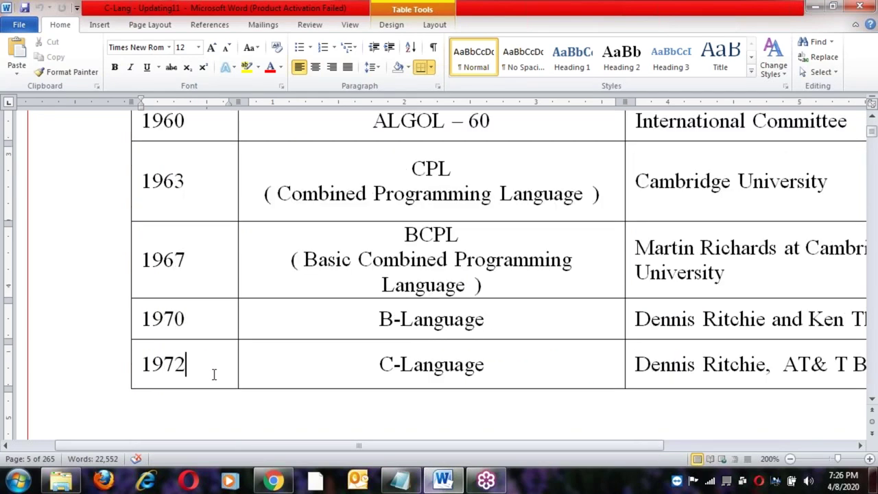
{"action": "scroll", "coordinate": [214, 374], "scroll_direction": "down", "scroll_amount": 3}
{"action": "key", "text": "Down"}
{"action": "key", "text": "Down"}
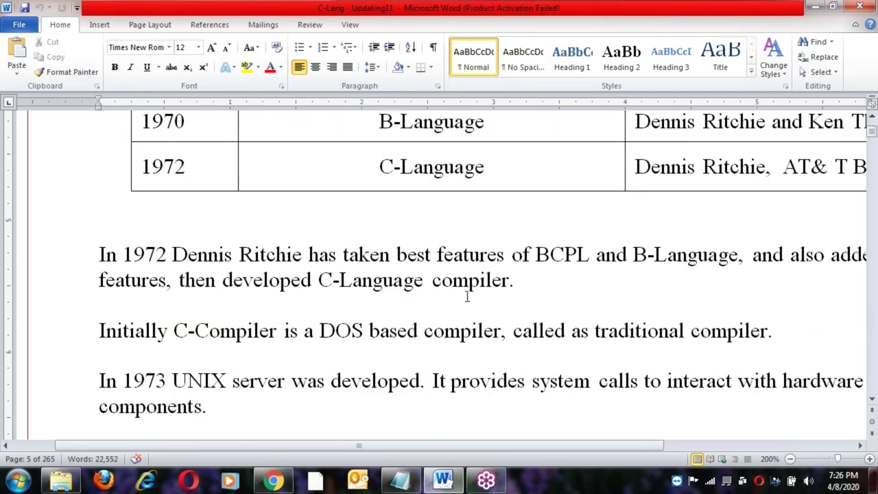
Highlight the 1972 Dennis Ritchie paragraph, B-Language and the words 'Initially C-Compiler'.
{"action": "key", "text": "ctrl+shift+Down"}
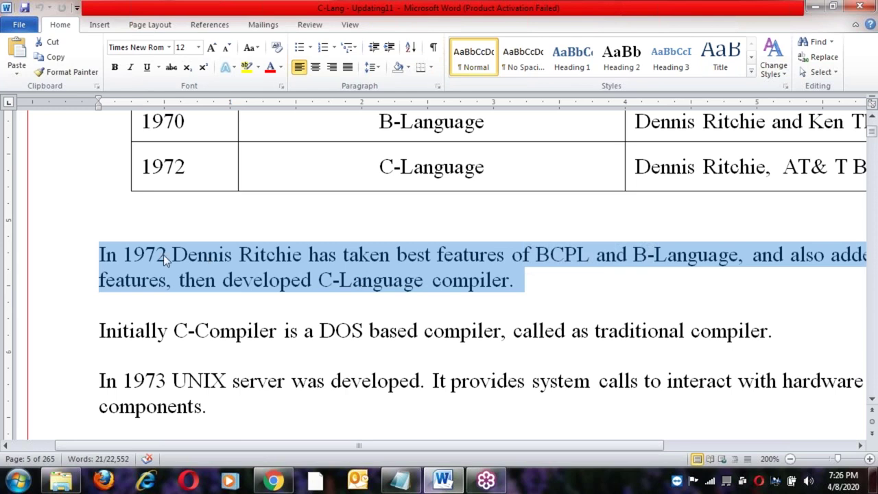
{"action": "left_click", "coordinate": [163, 254]}
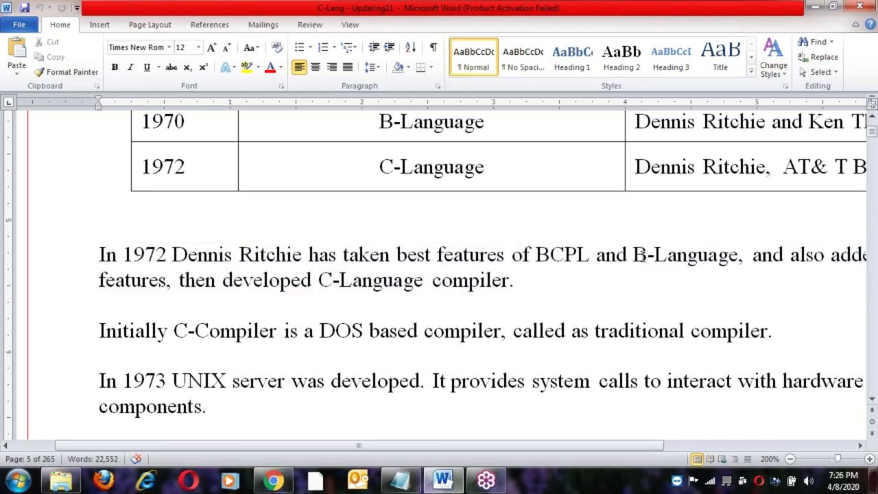
{"action": "left_click", "coordinate": [640, 254]}
{"action": "scroll", "coordinate": [640, 254], "scroll_direction": "down", "scroll_amount": 1}
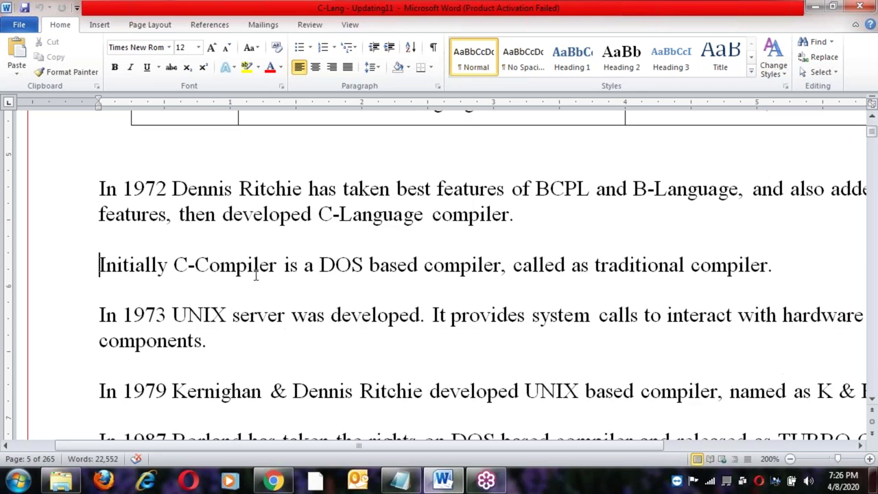
{"action": "left_click_drag", "start_coordinate": [278, 265], "coordinate": [99, 264]}
{"action": "left_click", "coordinate": [370, 265]}
{"action": "scroll", "coordinate": [372, 265], "scroll_direction": "down", "scroll_amount": 1}
{"action": "scroll", "coordinate": [374, 265], "scroll_direction": "down", "scroll_amount": 1}
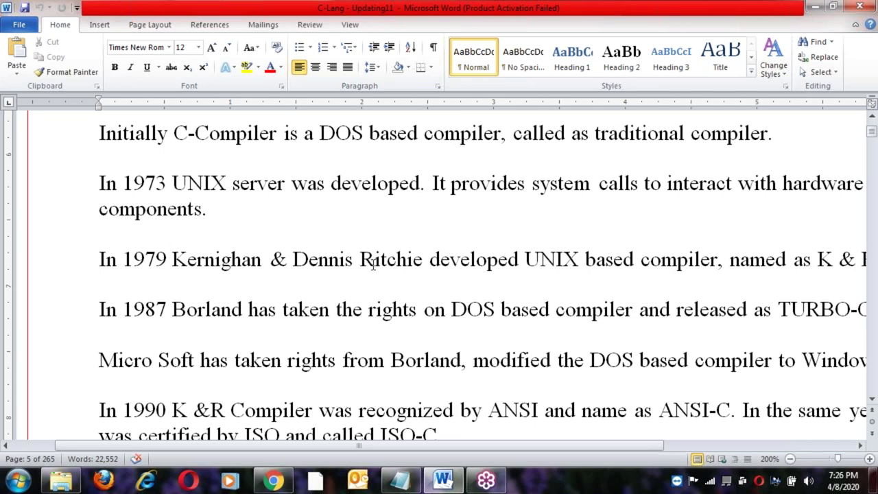
{"action": "scroll", "coordinate": [373, 265], "scroll_direction": "down", "scroll_amount": 1}
{"action": "scroll", "coordinate": [373, 261], "scroll_direction": "up", "scroll_amount": 1}
{"action": "left_click_drag", "start_coordinate": [99, 183], "coordinate": [289, 178]}
Point out the 1973 UNIX, 1979 Kernighan and Ritchie, and 1990 K&R lines.
{"action": "left_click", "coordinate": [409, 183]}
{"action": "left_click", "coordinate": [146, 259]}
{"action": "left_click", "coordinate": [199, 259]}
{"action": "left_click", "coordinate": [262, 259]}
{"action": "left_click", "coordinate": [407, 260]}
{"action": "left_click", "coordinate": [508, 259]}
{"action": "scroll", "coordinate": [509, 259], "scroll_direction": "down", "scroll_amount": 1}
{"action": "left_click", "coordinate": [99, 345]}
{"action": "left_click", "coordinate": [229, 344], "text": "shift"}
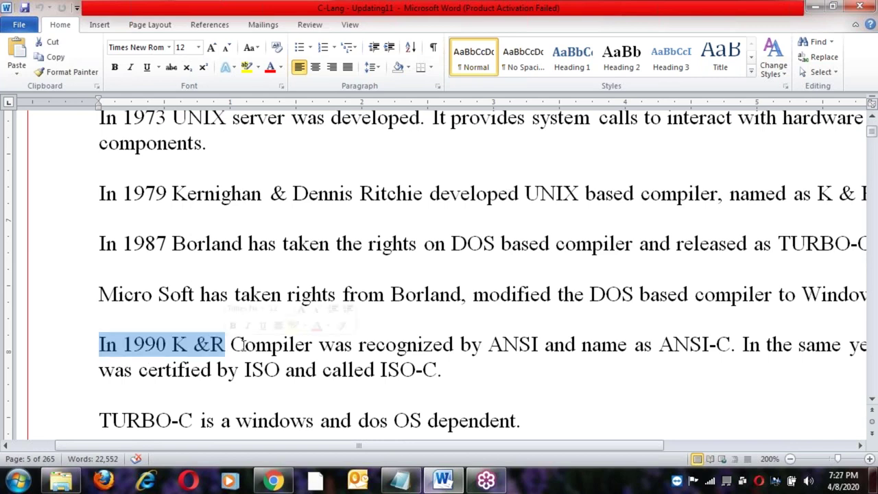
{"action": "left_click", "coordinate": [418, 343]}
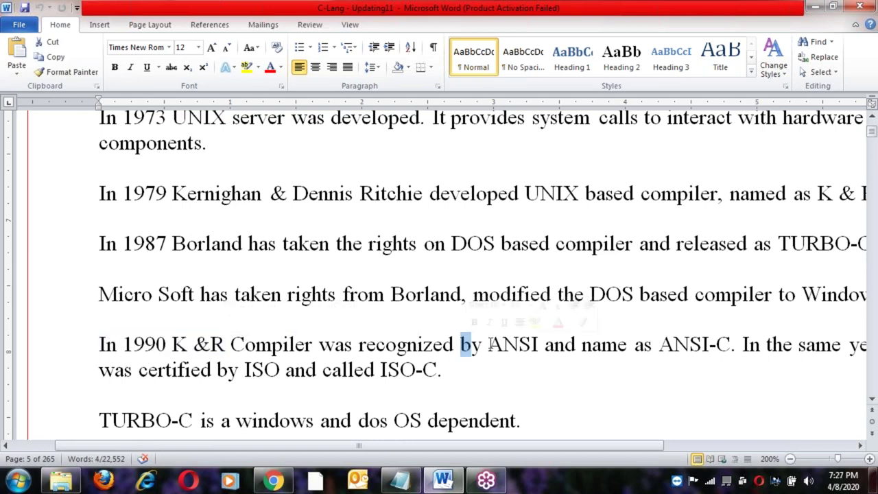
Select the line stating TURBO-C is Windows and DOS OS dependent.
{"action": "left_click", "coordinate": [485, 371]}
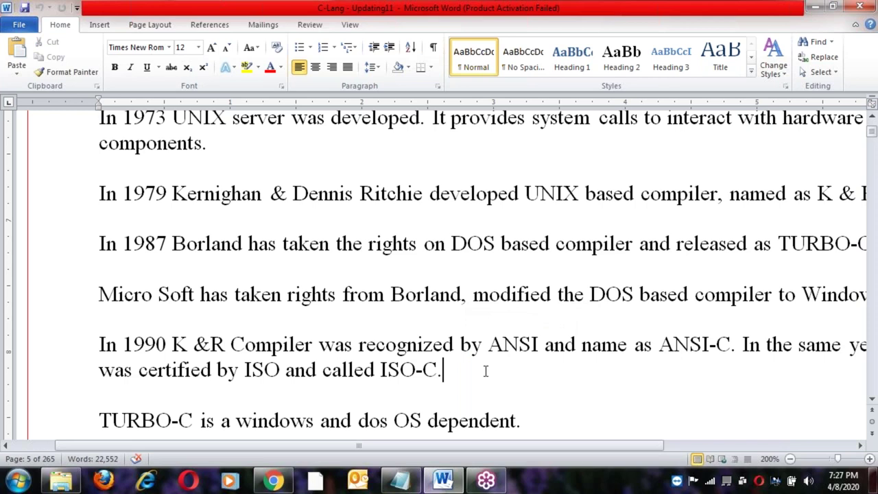
{"action": "scroll", "coordinate": [485, 371], "scroll_direction": "down", "scroll_amount": 4}
{"action": "left_click", "coordinate": [98, 223]}
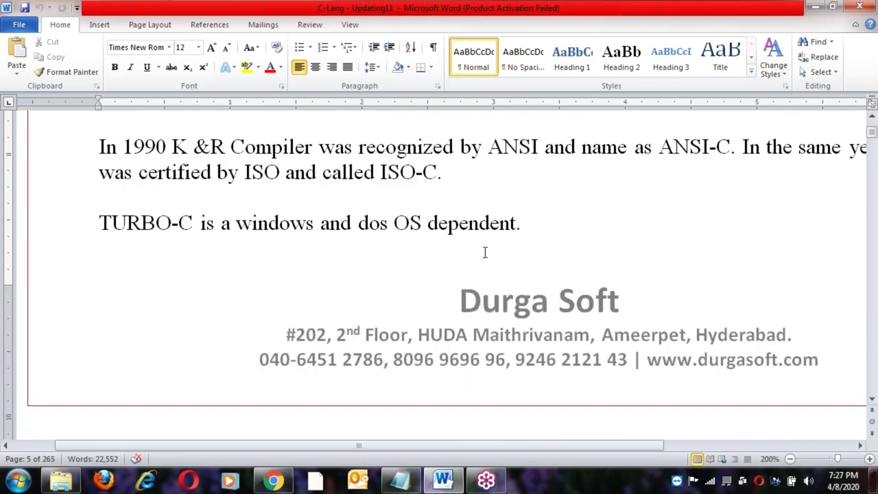
{"action": "left_click", "coordinate": [537, 232], "text": "shift"}
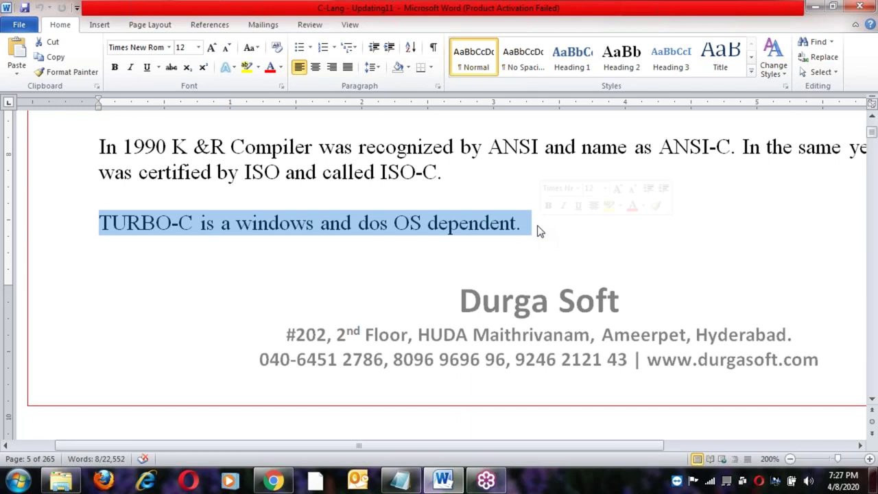
{"action": "scroll", "coordinate": [538, 232], "scroll_direction": "down", "scroll_amount": 4}
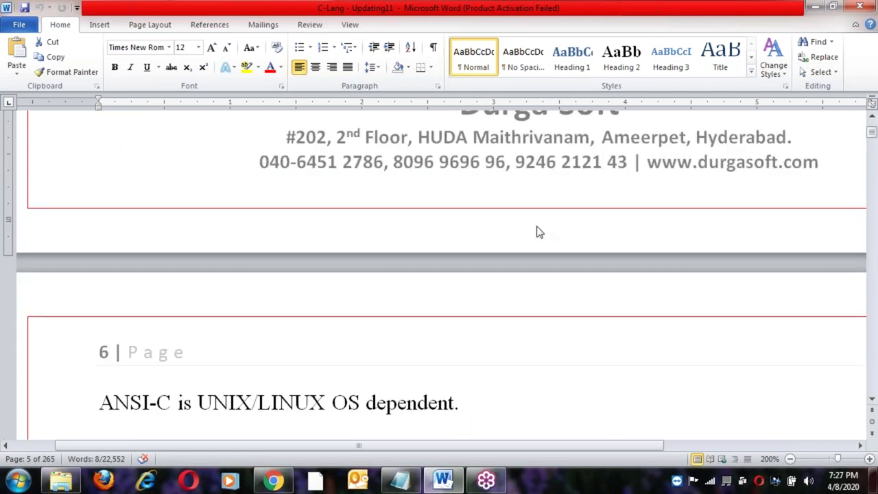
Highlight the line stating ANSI-C is UNIX/LINUX OS dependent.
{"action": "scroll", "coordinate": [538, 232], "scroll_direction": "down", "scroll_amount": 3}
{"action": "left_click", "coordinate": [98, 271]}
{"action": "left_click", "coordinate": [476, 272], "text": "shift"}
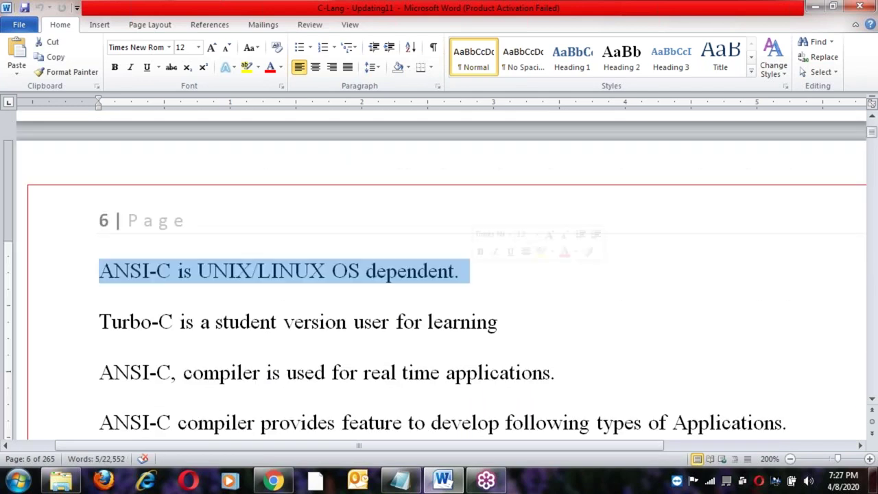
{"action": "scroll", "coordinate": [35, 280], "scroll_direction": "down", "scroll_amount": 1}
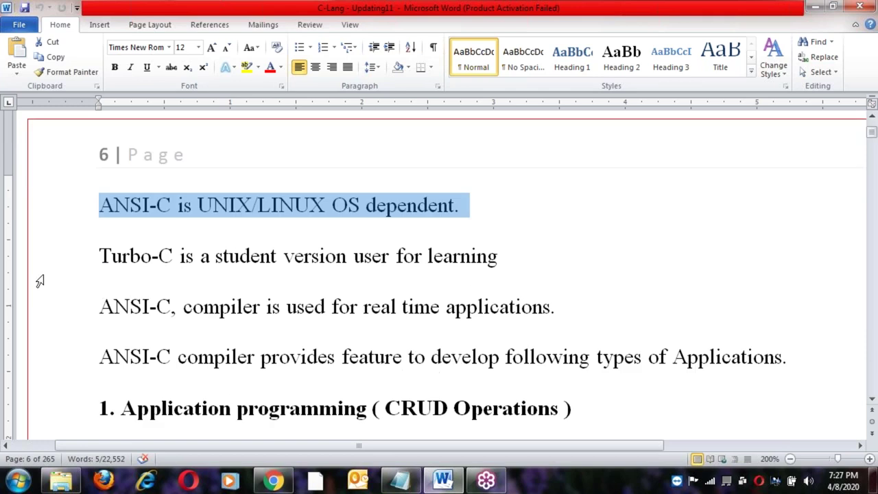
Change 'user' to 'used' in the Turbo-C student version sentence.
{"action": "left_click", "coordinate": [95, 255]}
{"action": "left_click", "coordinate": [519, 257], "text": "shift"}
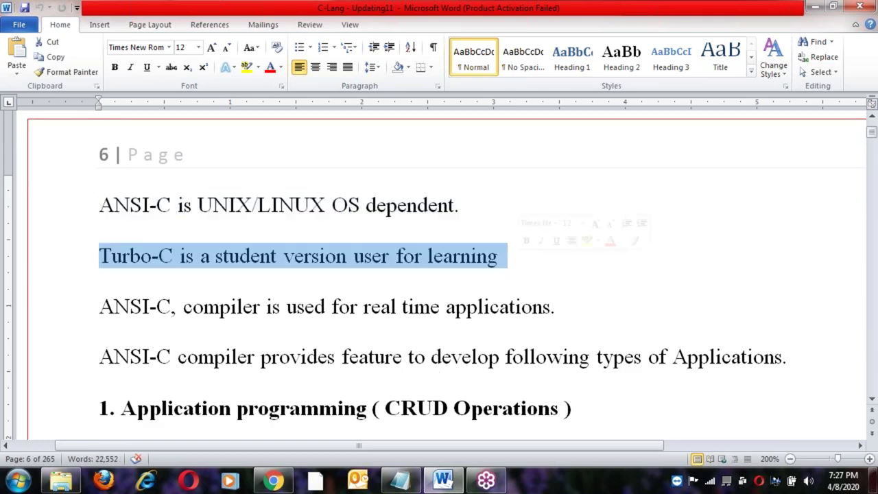
{"action": "key", "text": "Right"}
{"action": "left_click", "coordinate": [389, 257]}
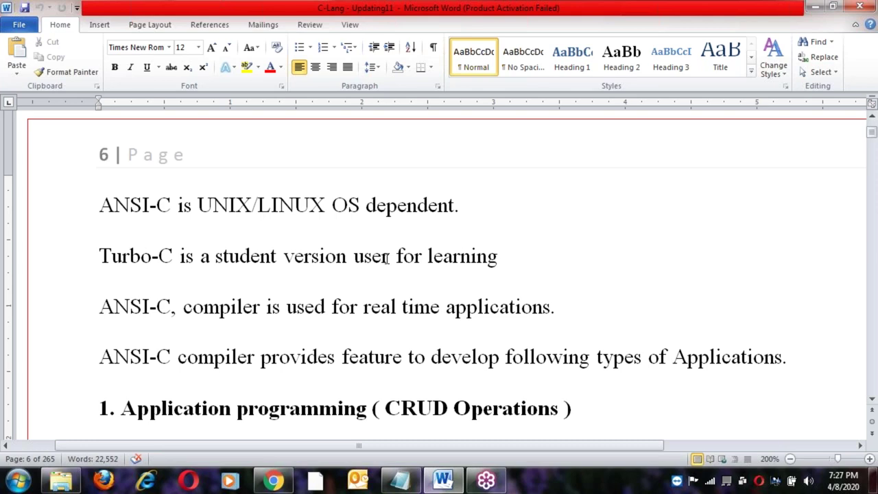
{"action": "key", "text": "BackSpace"}
{"action": "type", "text": "d"}
Highlight the ANSI-C compiler line and 'provides feature to develop following'.
{"action": "left_click", "coordinate": [101, 306]}
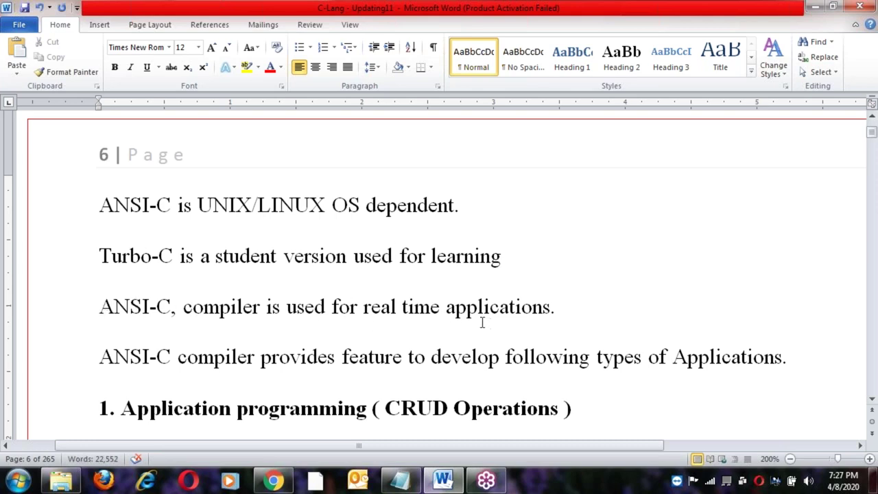
{"action": "left_click", "coordinate": [575, 306], "text": "shift"}
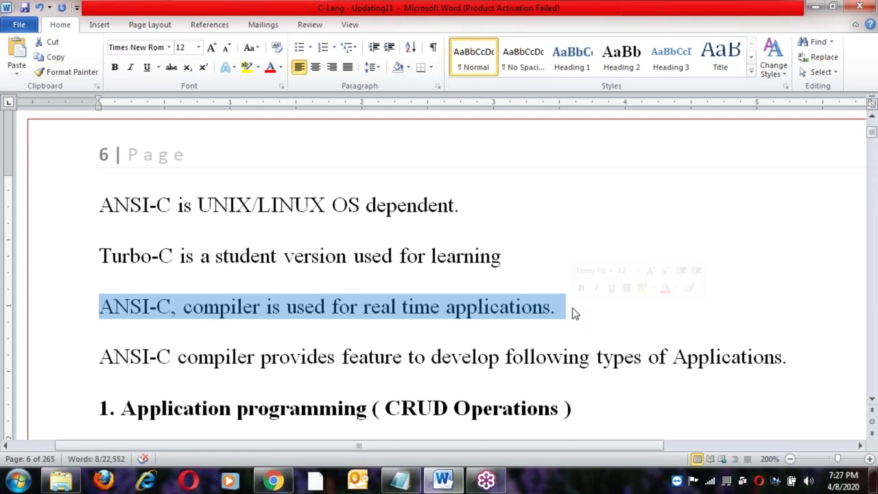
{"action": "scroll", "coordinate": [574, 314], "scroll_direction": "down", "scroll_amount": 2}
{"action": "left_click", "coordinate": [142, 225]}
{"action": "left_click_drag", "start_coordinate": [187, 225], "coordinate": [245, 223]}
{"action": "left_click", "coordinate": [245, 223]}
{"action": "left_click_drag", "start_coordinate": [305, 226], "coordinate": [594, 228]}
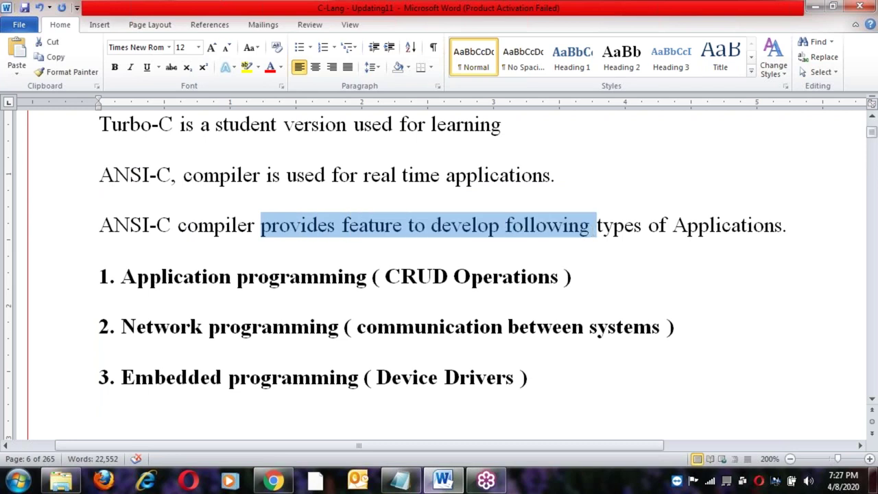
Select the Application, Network and Embedded programming list items in turn.
{"action": "left_click", "coordinate": [113, 276]}
{"action": "left_click", "coordinate": [584, 280], "text": "shift"}
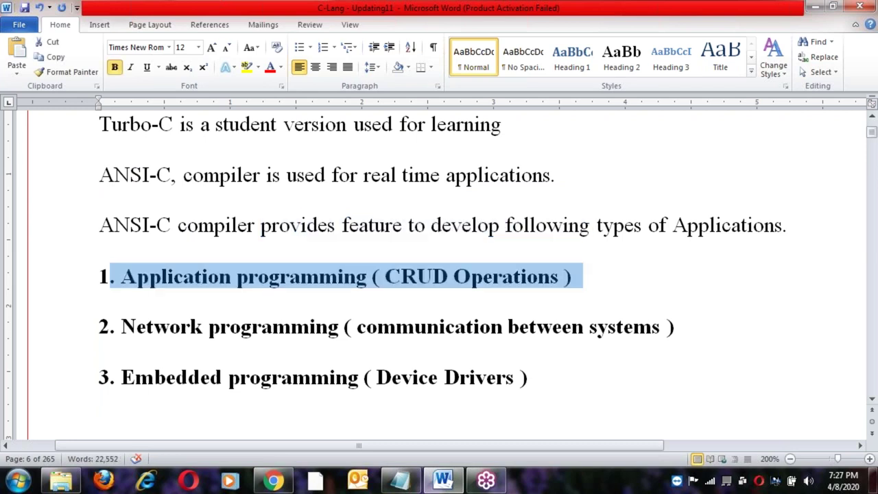
{"action": "scroll", "coordinate": [272, 286], "scroll_direction": "down", "scroll_amount": 2}
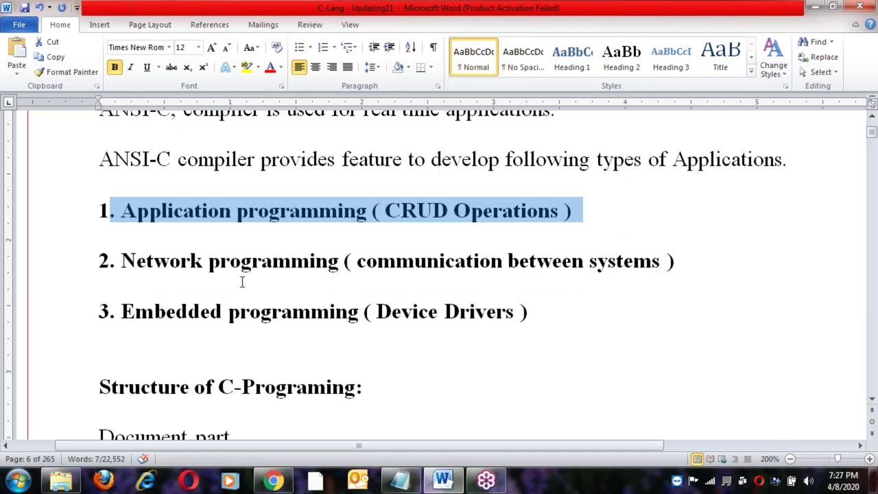
{"action": "left_click", "coordinate": [122, 260]}
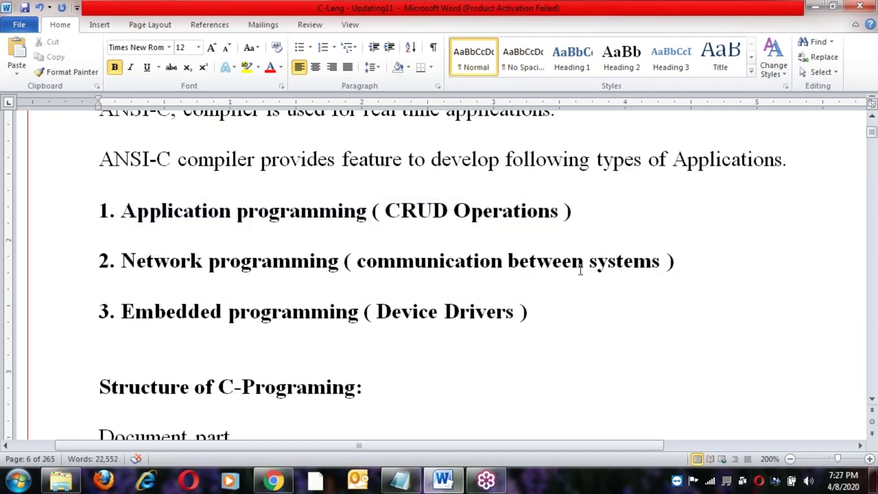
{"action": "left_click", "coordinate": [675, 262], "text": "shift"}
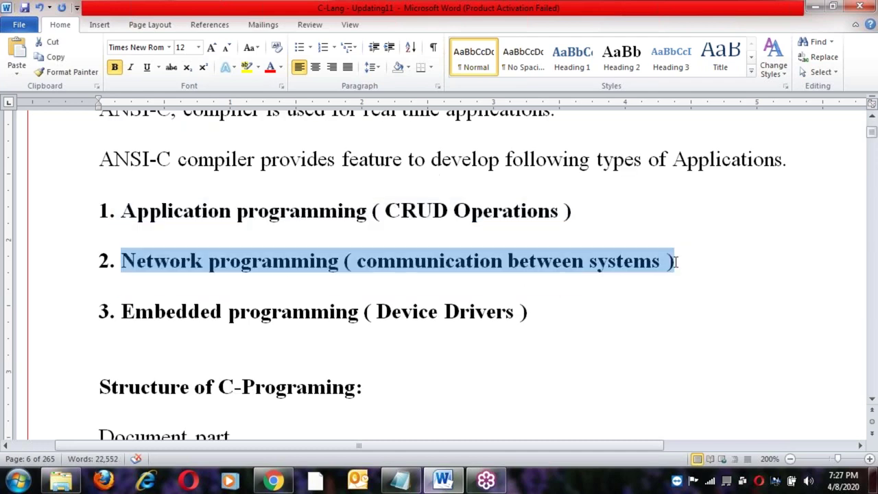
{"action": "left_click", "coordinate": [502, 261]}
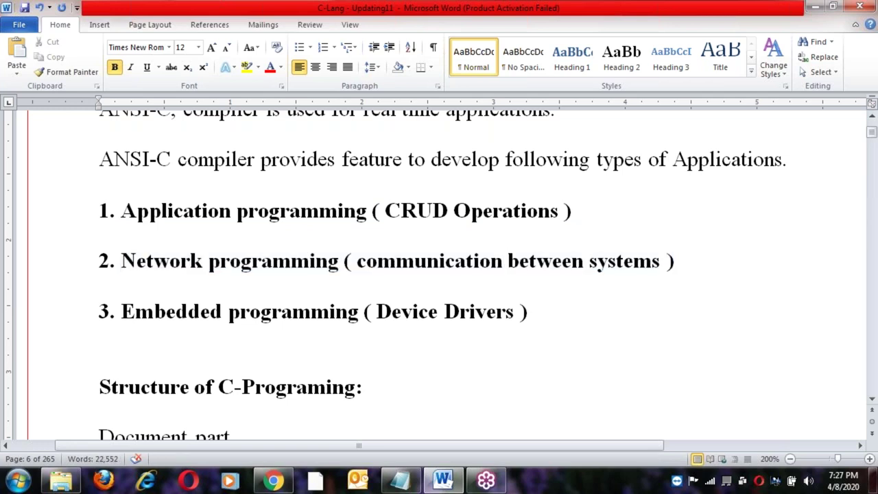
{"action": "left_click", "coordinate": [117, 312]}
{"action": "left_click", "coordinate": [542, 313], "text": "shift"}
{"action": "left_click", "coordinate": [538, 322]}
Walk through the Structure of C-Programing list from Document part, then return to Notepad.
{"action": "scroll", "coordinate": [537, 322], "scroll_direction": "up", "scroll_amount": 5}
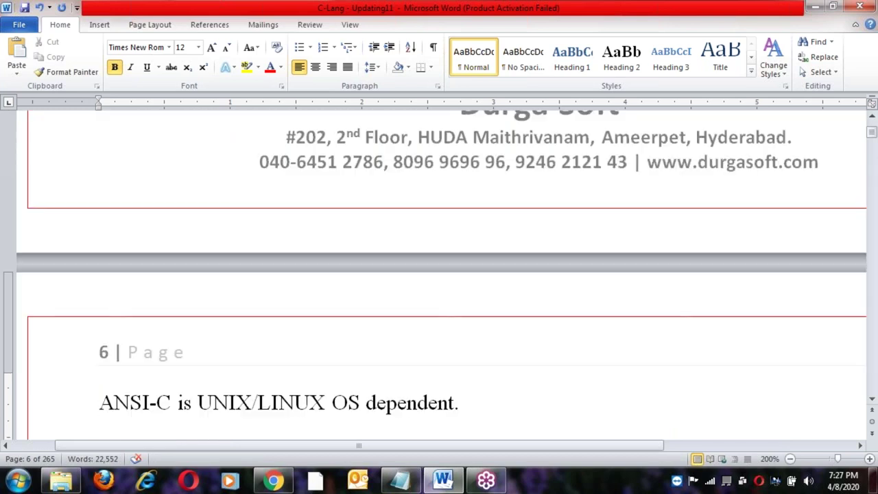
{"action": "scroll", "coordinate": [439, 275], "scroll_direction": "down", "scroll_amount": 5}
{"action": "scroll", "coordinate": [528, 320], "scroll_direction": "up", "scroll_amount": 3}
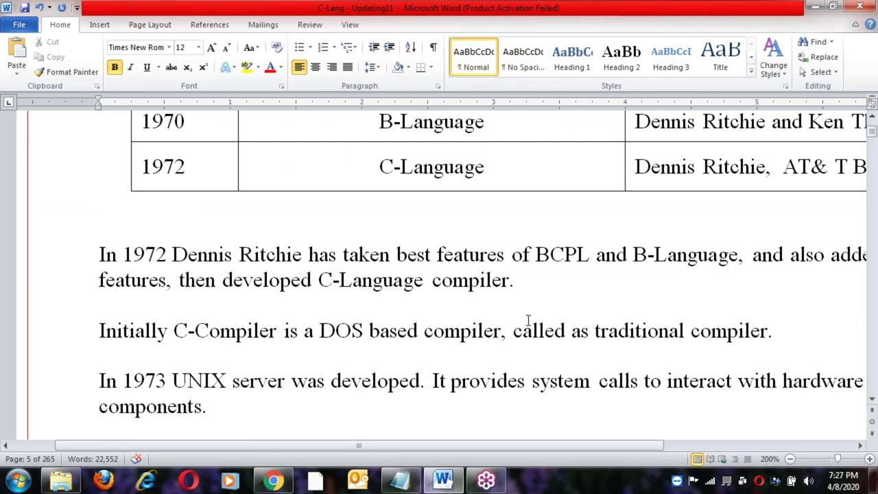
{"action": "scroll", "coordinate": [529, 320], "scroll_direction": "down", "scroll_amount": 10}
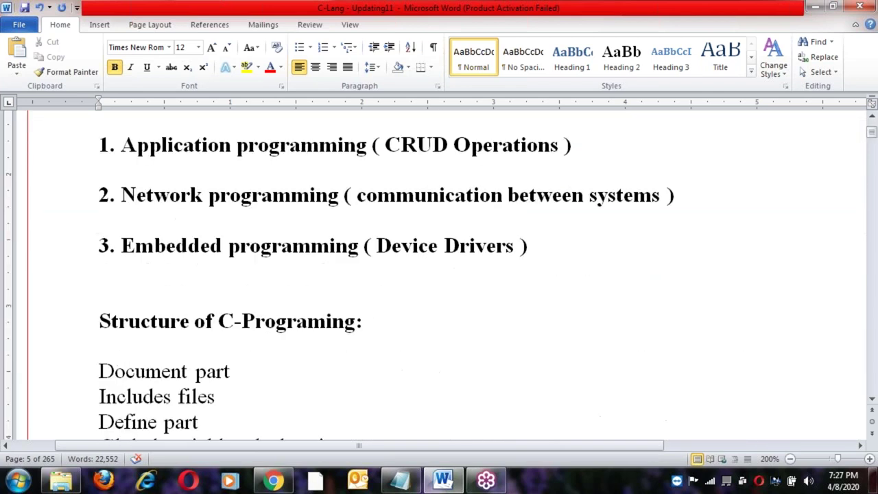
{"action": "scroll", "coordinate": [421, 299], "scroll_direction": "down", "scroll_amount": 1}
{"action": "key", "text": "Down"}
{"action": "key", "text": "Down"}
{"action": "key", "text": "Down"}
{"action": "left_click", "coordinate": [258, 305]}
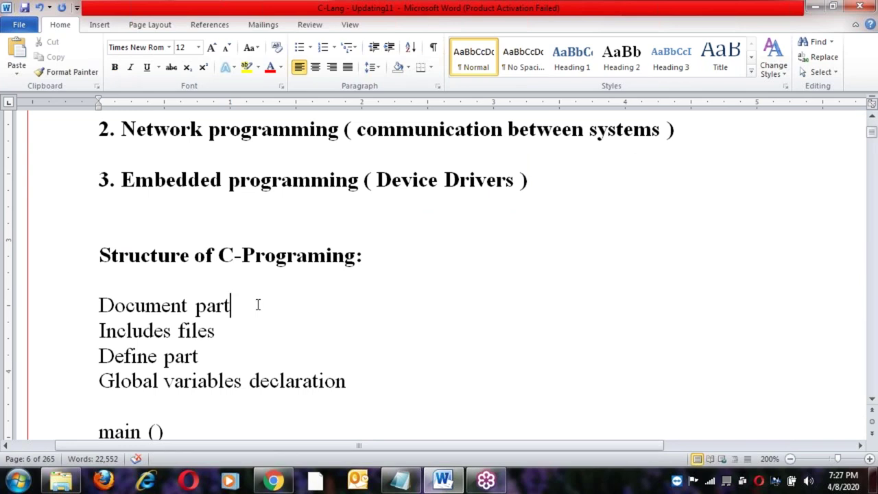
{"action": "left_click", "coordinate": [209, 275]}
{"action": "left_click", "coordinate": [235, 309]}
{"action": "key", "text": "Down"}
{"action": "key", "text": "Down"}
{"action": "left_click", "coordinate": [410, 484]}
Launch a new blank Notepad window from the program list.
{"action": "scroll", "coordinate": [421, 408], "scroll_direction": "down", "scroll_amount": 2}
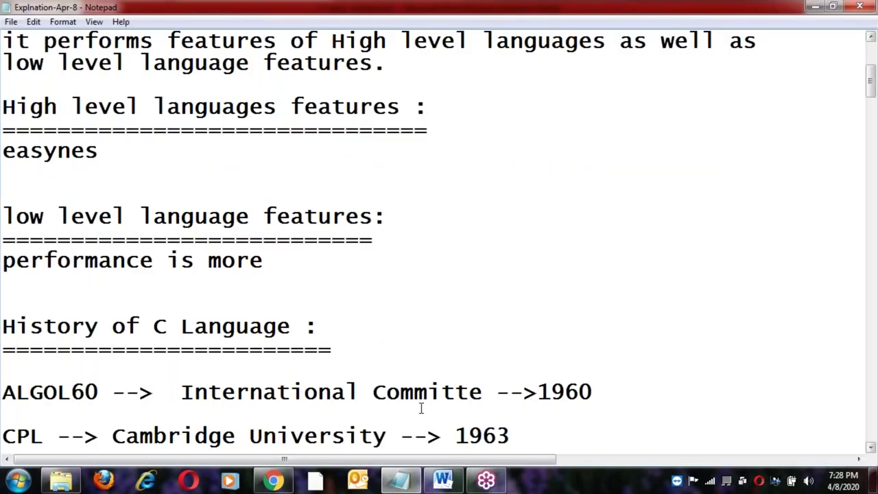
{"action": "scroll", "coordinate": [422, 408], "scroll_direction": "down", "scroll_amount": 6}
{"action": "scroll", "coordinate": [421, 406], "scroll_direction": "down", "scroll_amount": 8}
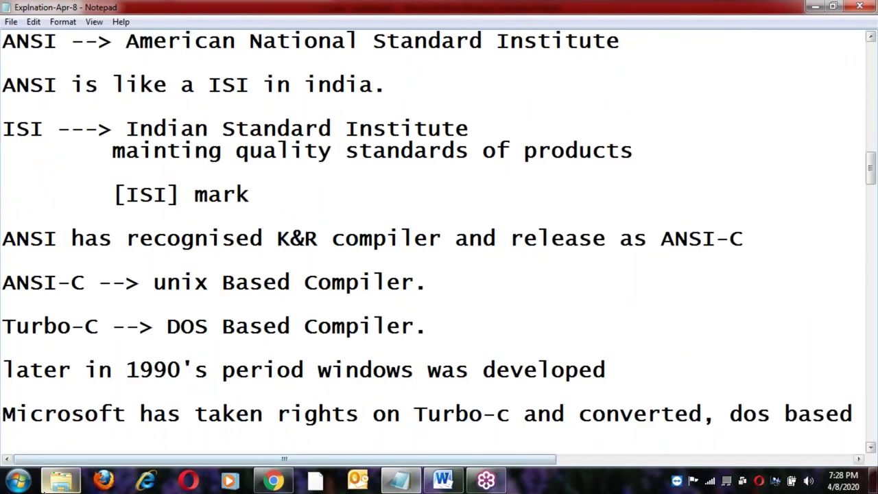
{"action": "left_click", "coordinate": [19, 480]}
{"action": "left_click", "coordinate": [53, 42]}
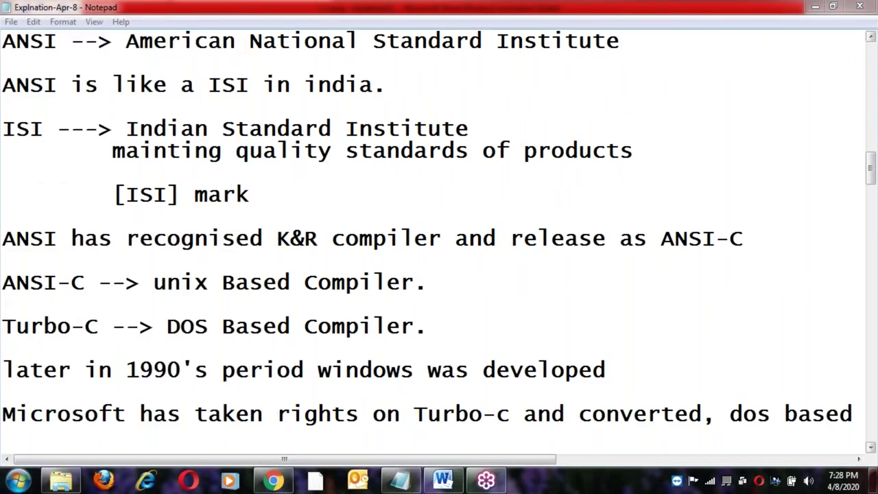
Type the WhatsApp number line, correcting the mistyped digits.
{"action": "type", "text": "what"}
{"action": "type", "text": "s "}
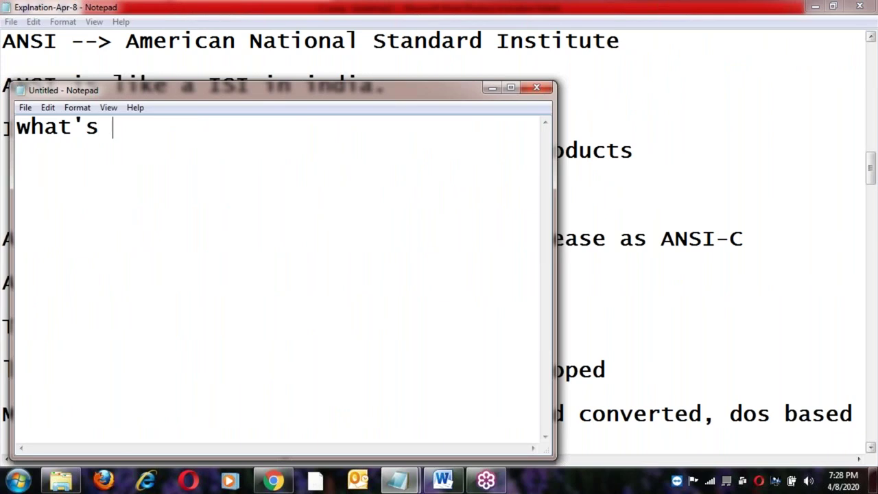
{"action": "type", "text": "app no. "}
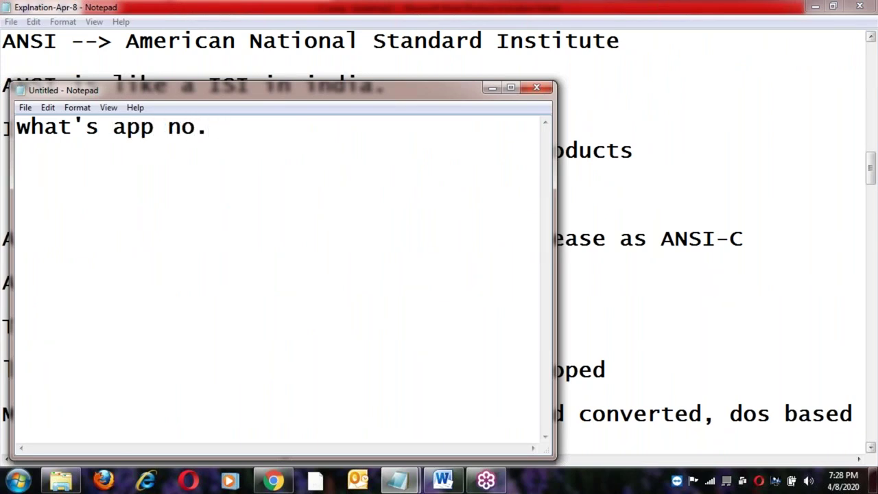
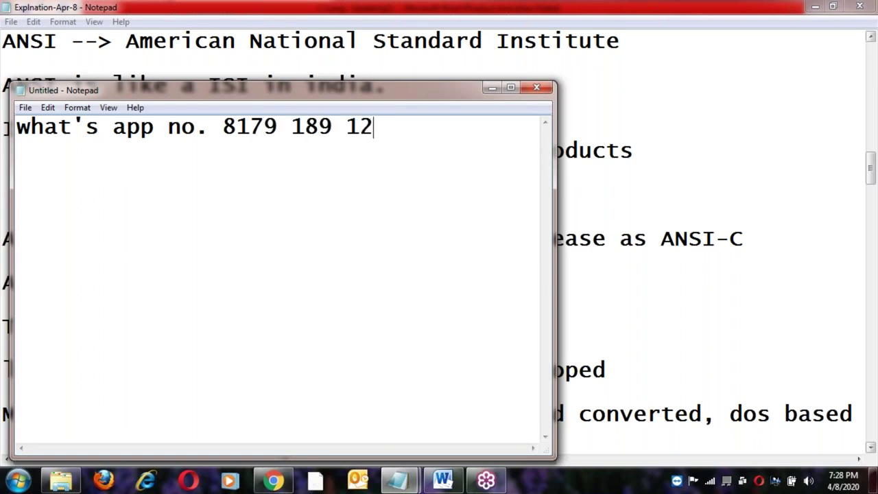
{"action": "key", "text": "Left"}
{"action": "key", "text": "Left"}
{"action": "key", "text": "Left"}
{"action": "key", "text": "Left"}
{"action": "key", "text": "Left"}
{"action": "key", "text": "Left"}
{"action": "key", "text": "Left"}
{"action": "key", "text": "Left"}
{"action": "key", "text": "Left"}
{"action": "key", "text": "Left"}
{"action": "key", "text": "Left"}
{"action": "key", "text": "End"}
{"action": "key", "text": "Return"}
Add 'Name :', 'course:' and 'time :' label lines below the number.
{"action": "key", "text": "Return"}
{"action": "type", "text": "Name :"}
{"action": "key", "text": "Return"}
{"action": "type", "text": "cou"}
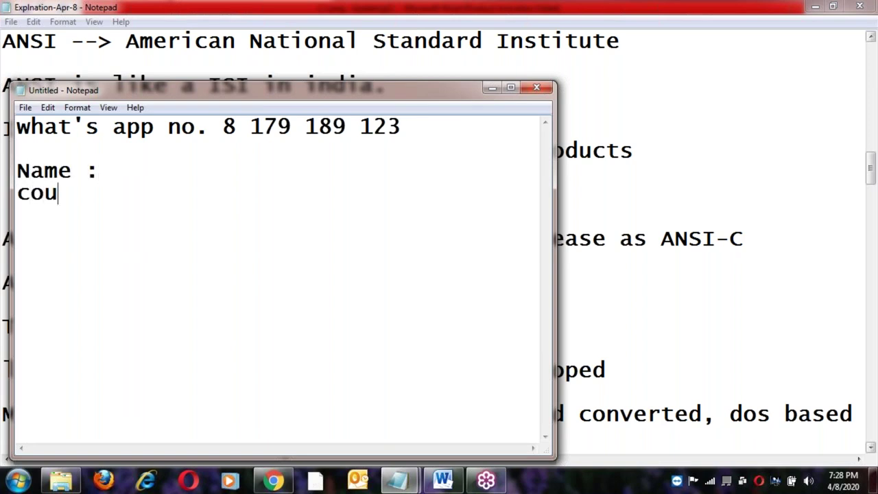
{"action": "type", "text": "rse:"}
{"action": "key", "text": "Return"}
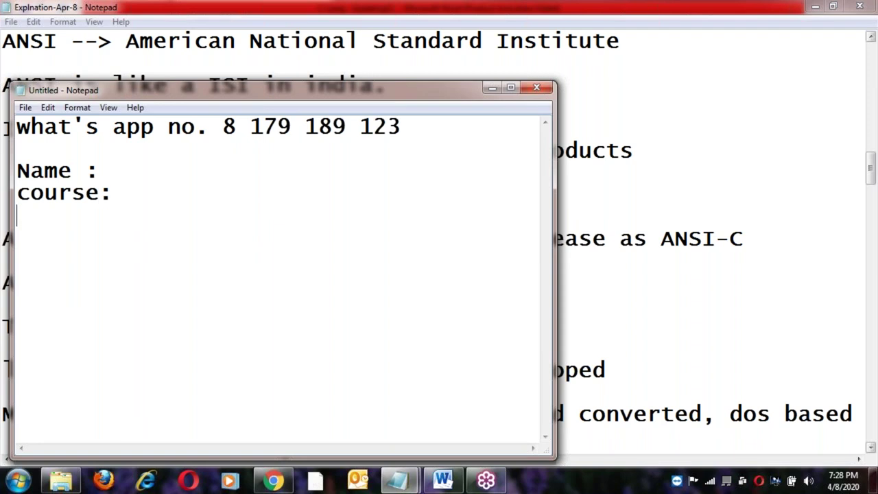
{"action": "type", "text": "time :"}
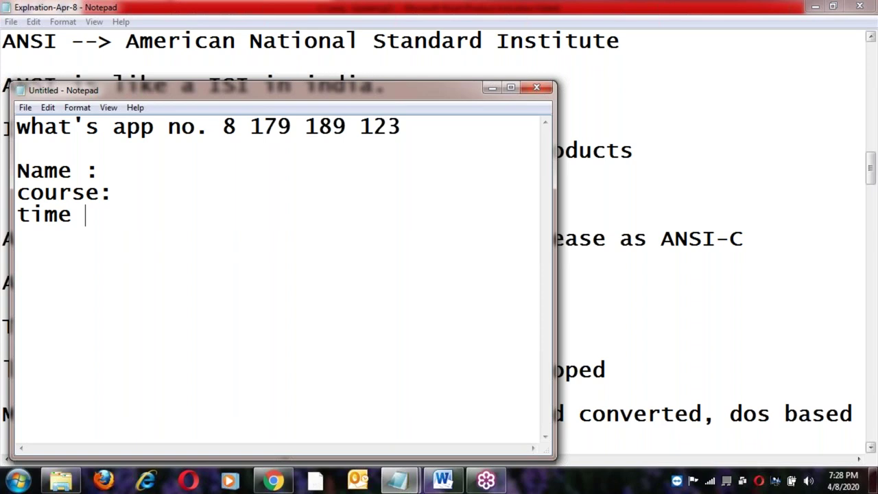
Fill in the name, course C and time 6 PM. after their labels.
{"action": "left_click", "coordinate": [99, 170]}
{"action": "type", "text": "xyz"}
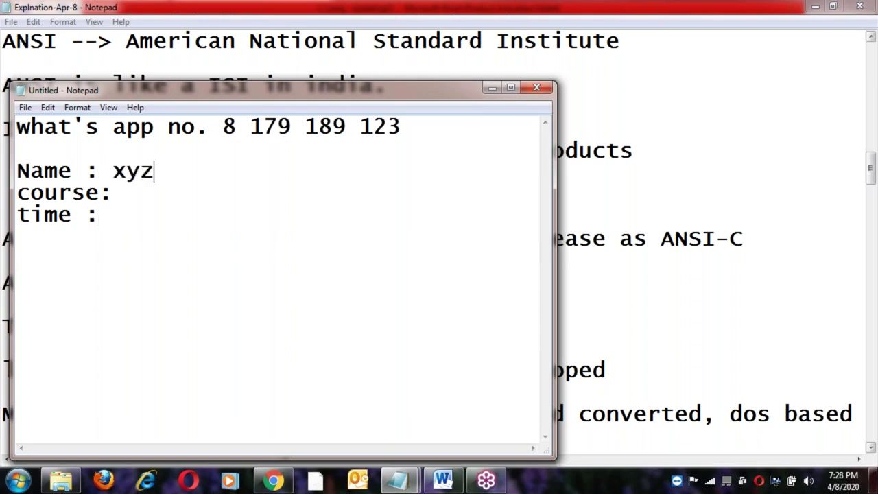
{"action": "left_click", "coordinate": [110, 194]}
{"action": "type", "text": "C"}
{"action": "left_click", "coordinate": [116, 215]}
{"action": "type", "text": "6 PM."}
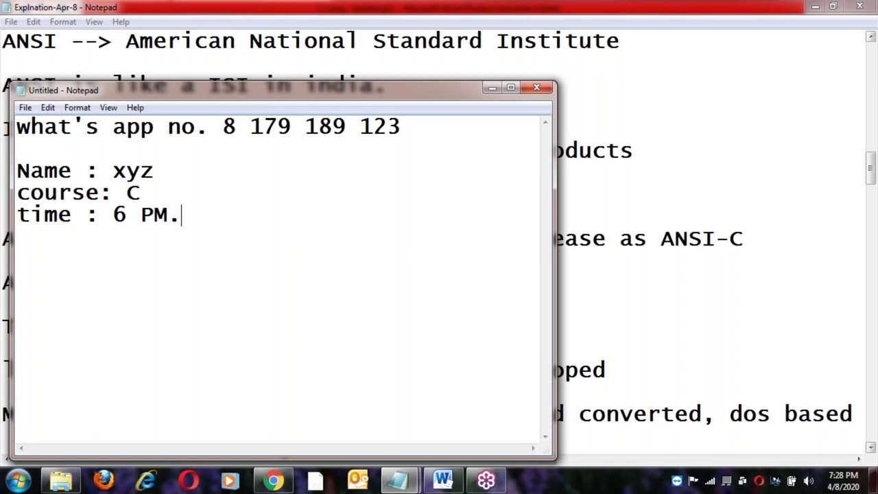
{"action": "key", "text": "Return"}
Check the reference notes, then add the first student's name with '?' below the time.
{"action": "left_click", "coordinate": [866, 163]}
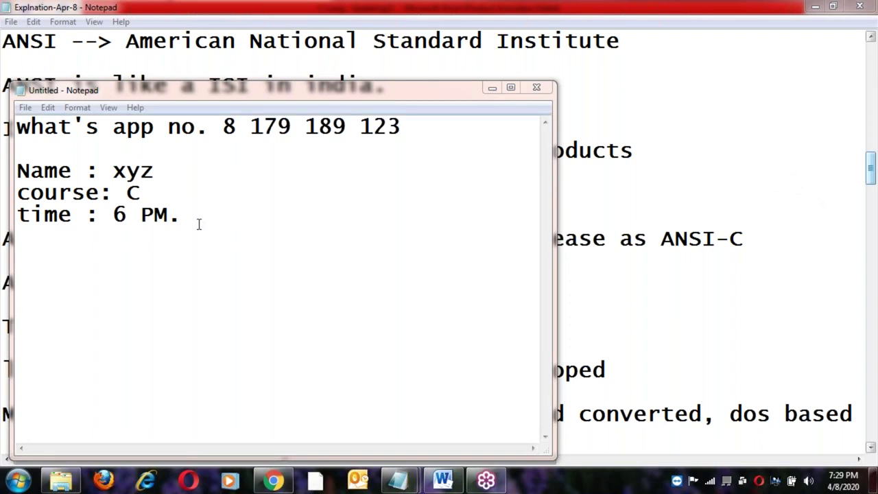
{"action": "left_click", "coordinate": [165, 178]}
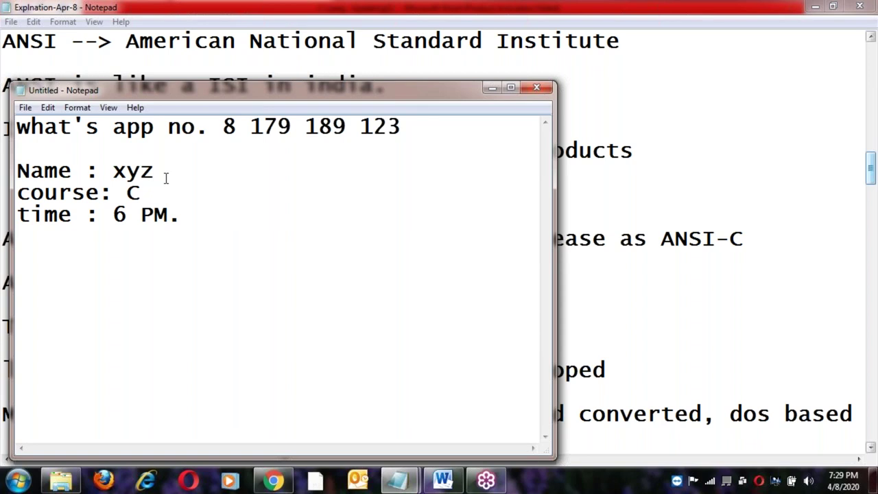
{"action": "left_click", "coordinate": [191, 218]}
{"action": "key", "text": "Return"}
{"action": "type", "text": "rahul "}
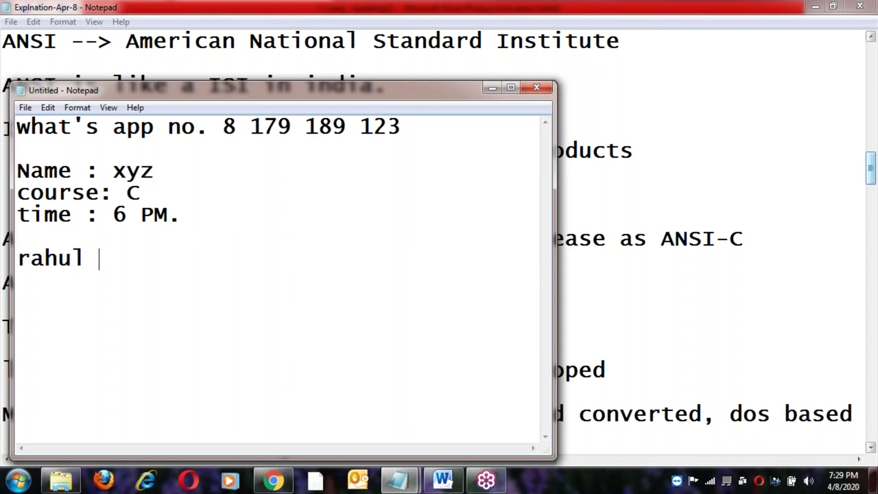
{"action": "type", "text": "?"}
Add the second student's name with '?' a line below the first.
{"action": "left_click", "coordinate": [91, 196]}
{"action": "left_click", "coordinate": [199, 127]}
{"action": "left_click", "coordinate": [227, 134]}
{"action": "left_click", "coordinate": [152, 271]}
{"action": "key", "text": "Return"}
{"action": "type", "text": "deep"}
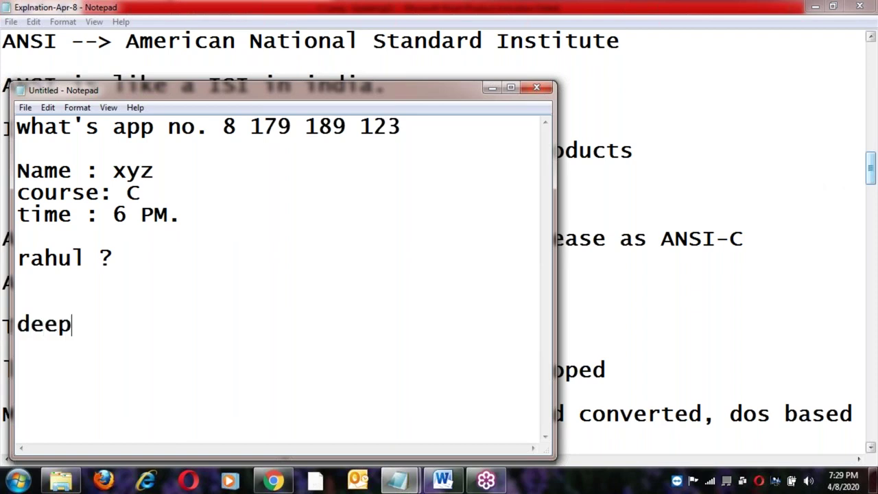
{"action": "type", "text": "ak ?"}
{"action": "key", "text": "Return"}
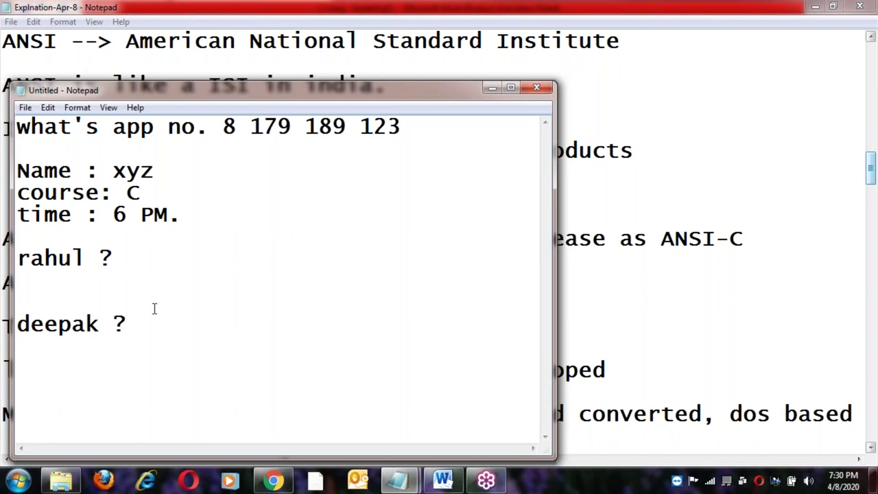
Select the name, course and time lines.
{"action": "left_click", "coordinate": [127, 328]}
{"action": "left_click", "coordinate": [183, 219]}
{"action": "left_click_drag", "start_coordinate": [17, 174], "coordinate": [181, 214]}
Insert a separator row '============' above the student names.
{"action": "left_click", "coordinate": [181, 215]}
{"action": "left_click", "coordinate": [122, 261]}
{"action": "left_click", "coordinate": [78, 237]}
{"action": "key", "text": "Return"}
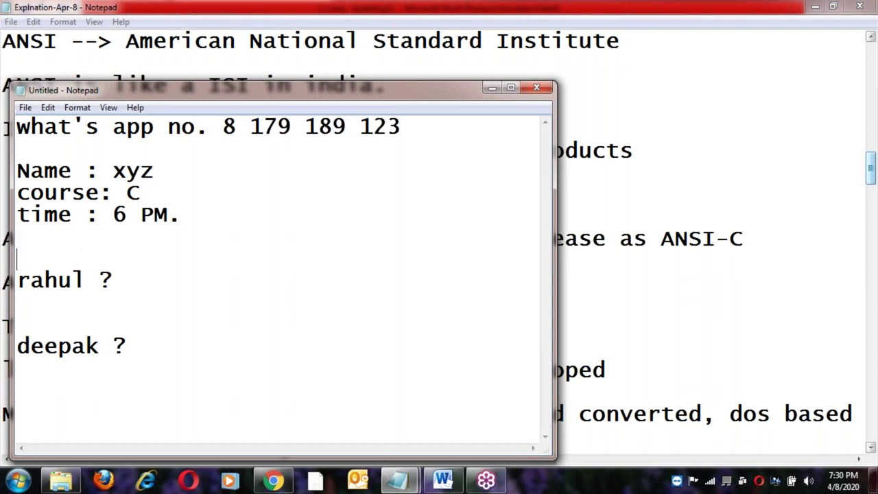
{"action": "type", "text": "============"}
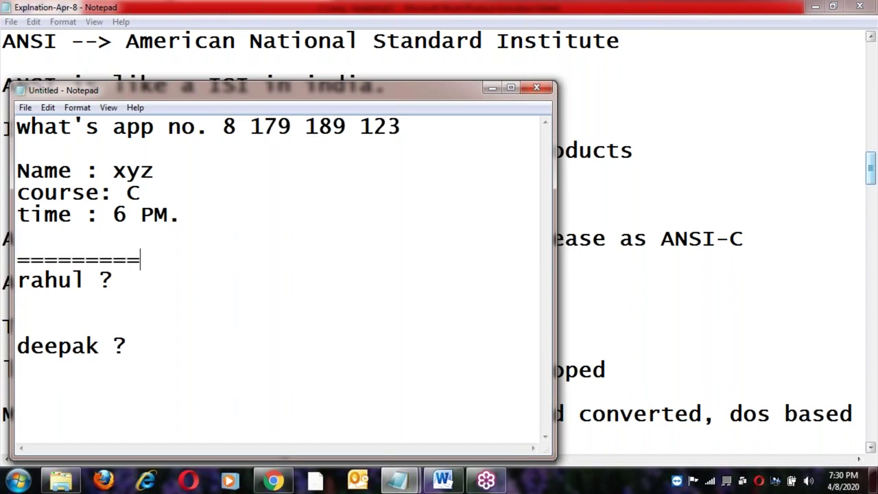
{"action": "key", "text": "Return"}
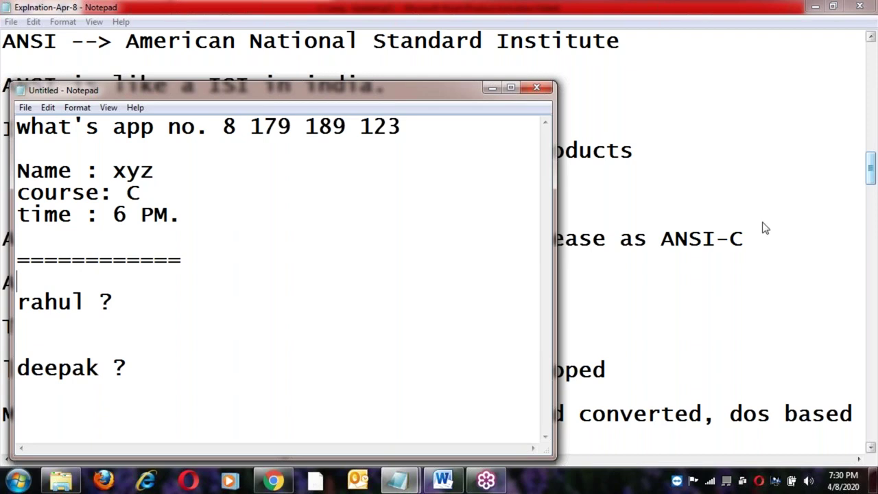
Add the note '45 to 50 days.' below the two student names.
{"action": "left_click", "coordinate": [865, 155]}
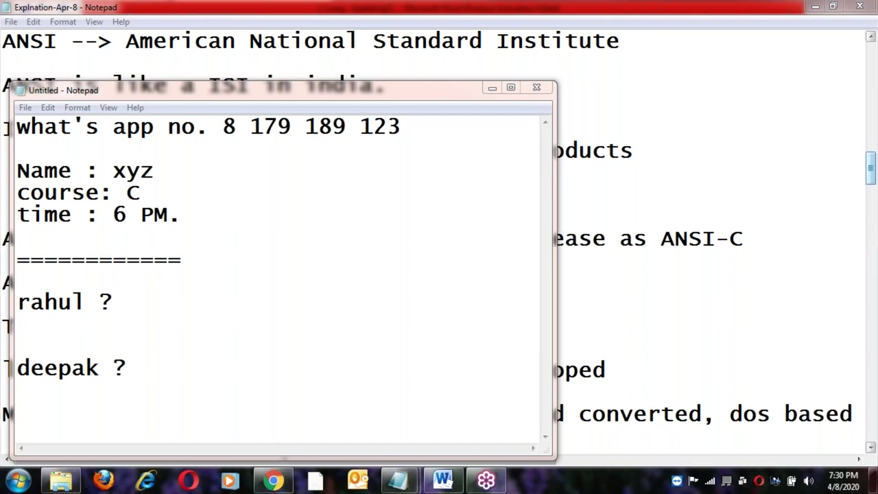
{"action": "left_click", "coordinate": [154, 365]}
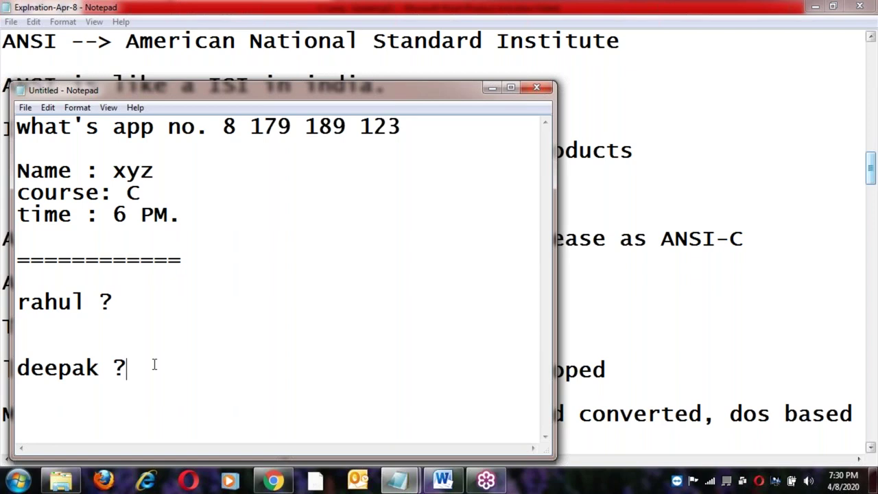
{"action": "key", "text": "Return"}
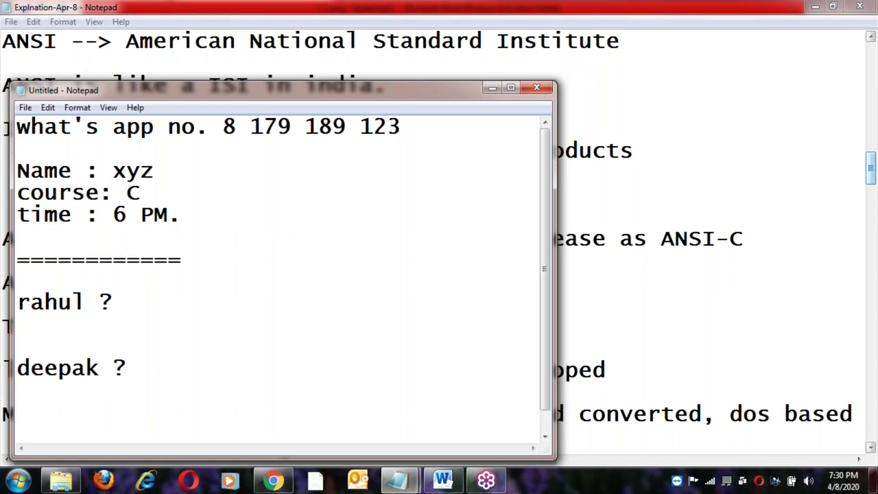
{"action": "left_click", "coordinate": [85, 301]}
{"action": "left_click", "coordinate": [152, 367]}
{"action": "key", "text": "Return"}
{"action": "key", "text": "Return"}
{"action": "key", "text": "Return"}
{"action": "type", "text": "45 "}
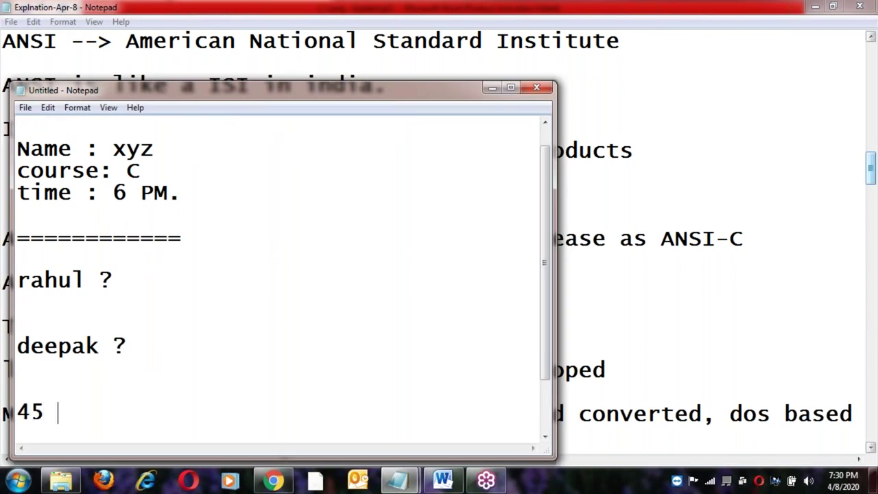
{"action": "type", "text": "to 50 "}
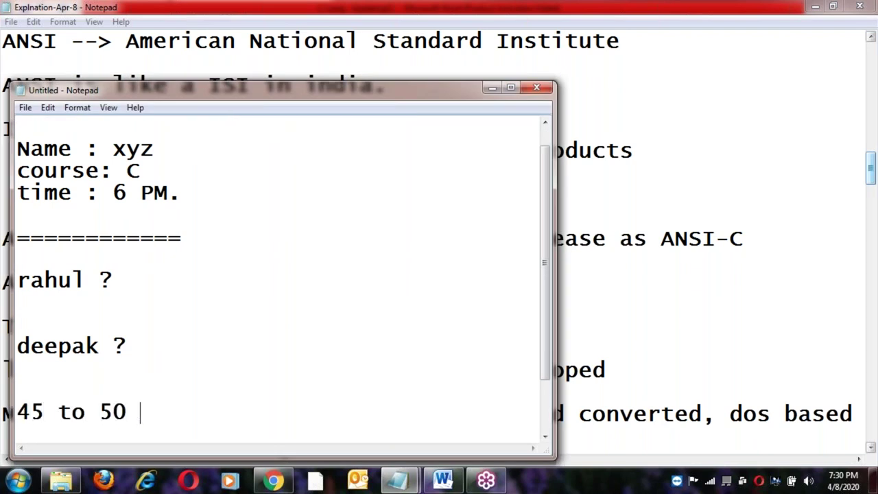
{"action": "type", "text": "days."}
{"action": "key", "text": "Return"}
{"action": "key", "text": "Return"}
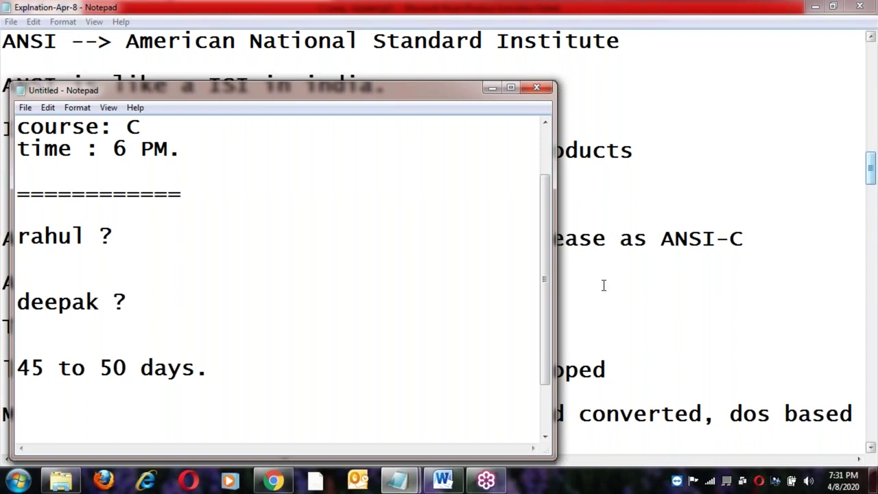
Check the reference notes behind, then bring the scratch Notepad back to the front.
{"action": "left_click", "coordinate": [866, 168]}
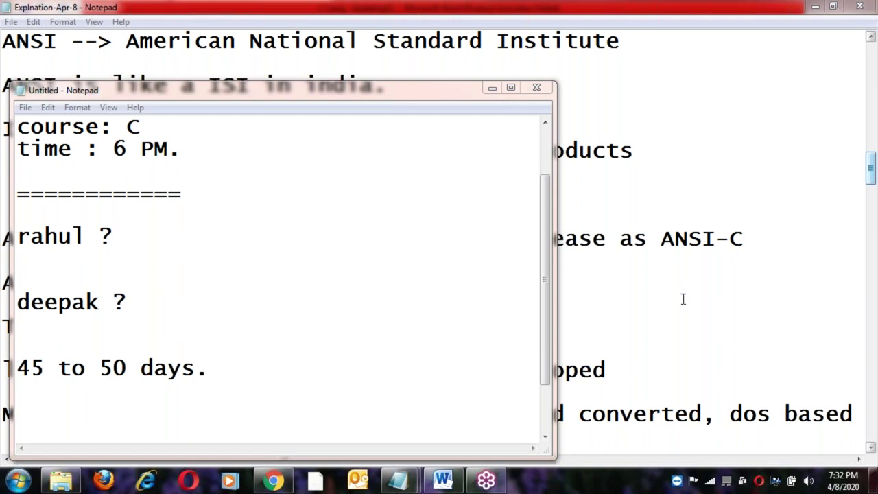
{"action": "left_click", "coordinate": [374, 206]}
Select the WhatsApp number line at the top, then switch to the Word document.
{"action": "scroll", "coordinate": [375, 206], "scroll_direction": "up", "scroll_amount": 1}
{"action": "left_click", "coordinate": [17, 126]}
{"action": "left_click", "coordinate": [404, 125], "text": "shift"}
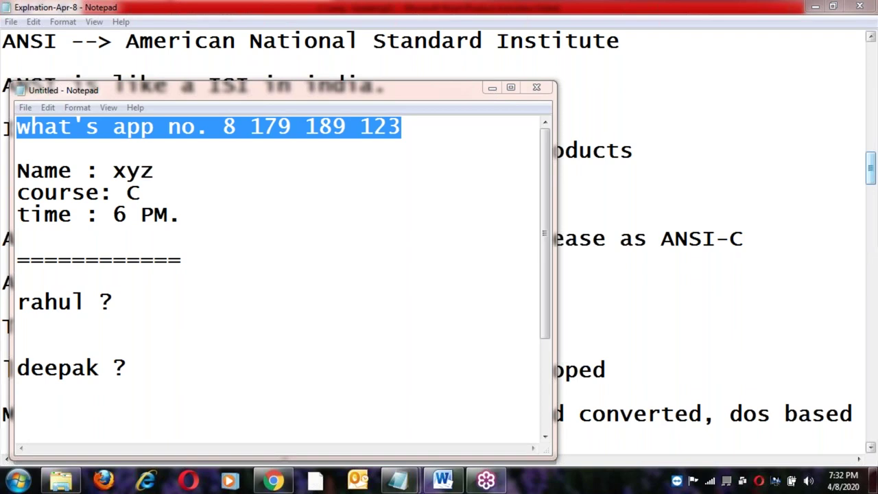
{"action": "left_click", "coordinate": [444, 484]}
{"action": "left_click", "coordinate": [370, 406]}
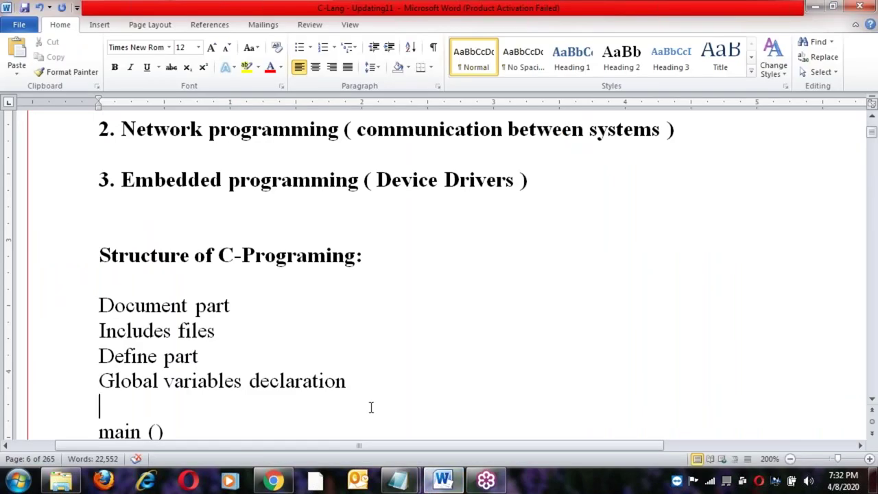
Scroll Word up to the application-types list, then return to the Notepad notes.
{"action": "scroll", "coordinate": [358, 374], "scroll_direction": "down", "scroll_amount": 3}
{"action": "left_click", "coordinate": [369, 360]}
{"action": "scroll", "coordinate": [369, 360], "scroll_direction": "up", "scroll_amount": 5}
{"action": "left_click", "coordinate": [369, 360]}
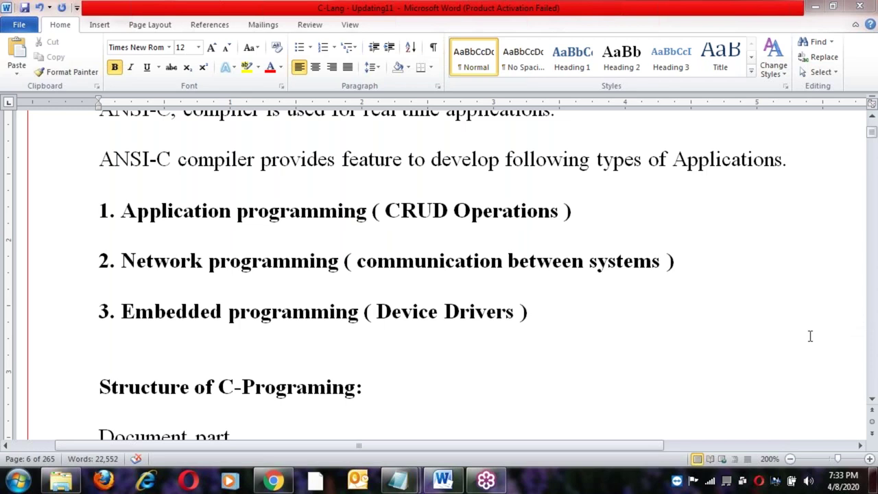
{"action": "mouse_move", "coordinate": [406, 486]}
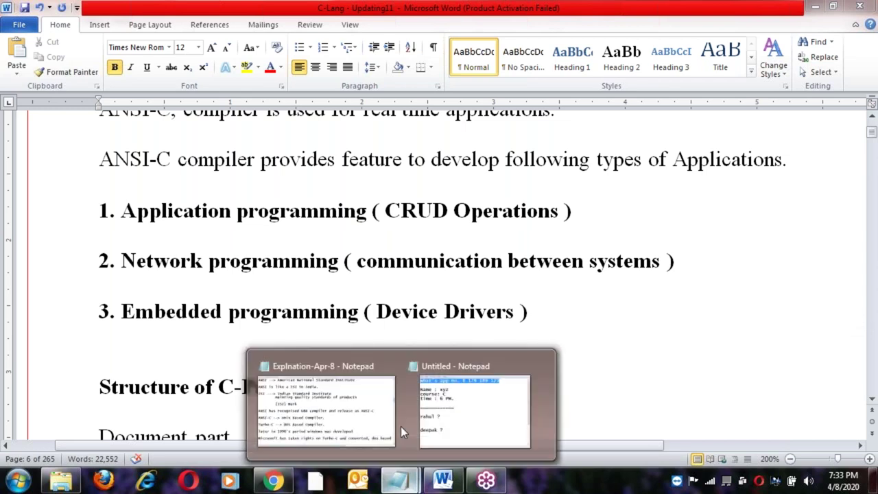
{"action": "left_click", "coordinate": [455, 382]}
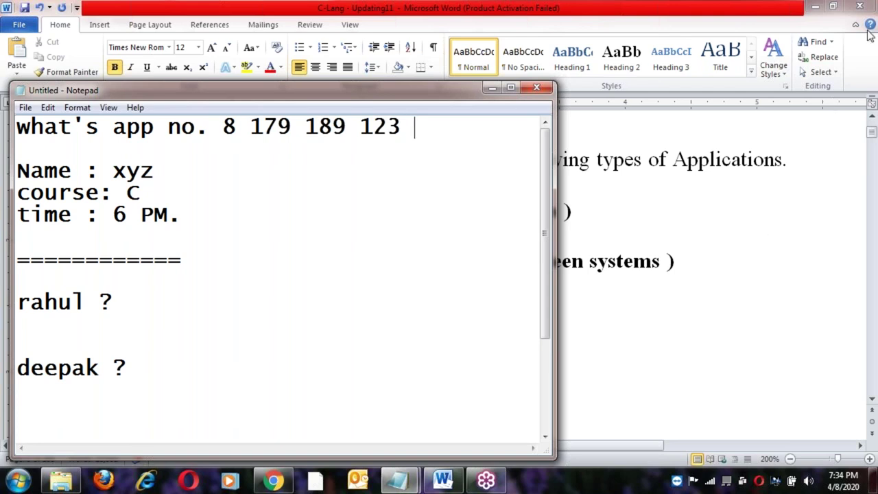
{"action": "left_click", "coordinate": [860, 7]}
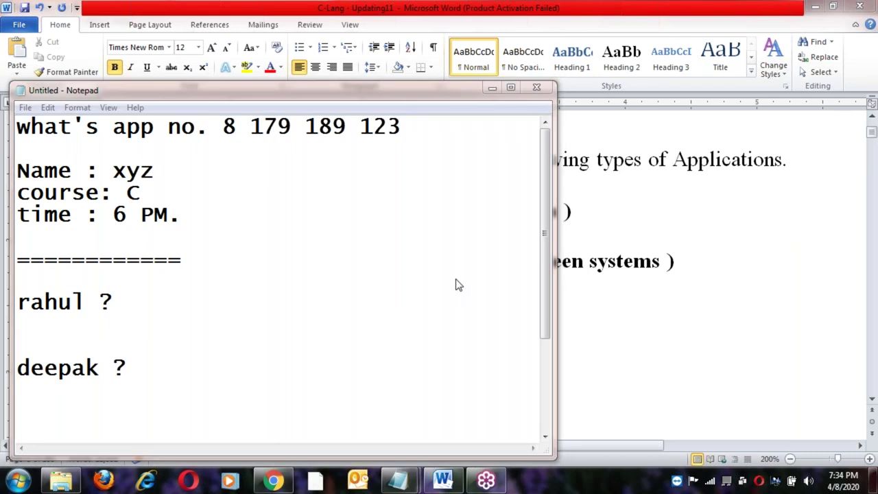